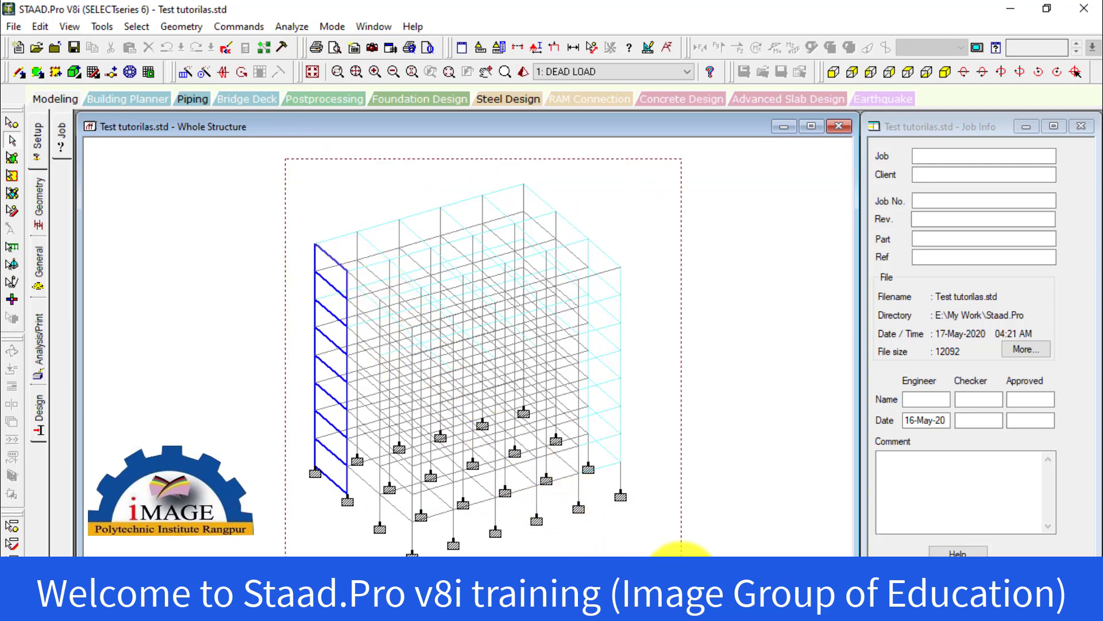
# Select the plate elements at the building's upper corner, and then select the surface panels of the end wall
pyautogui.click(370, 182)
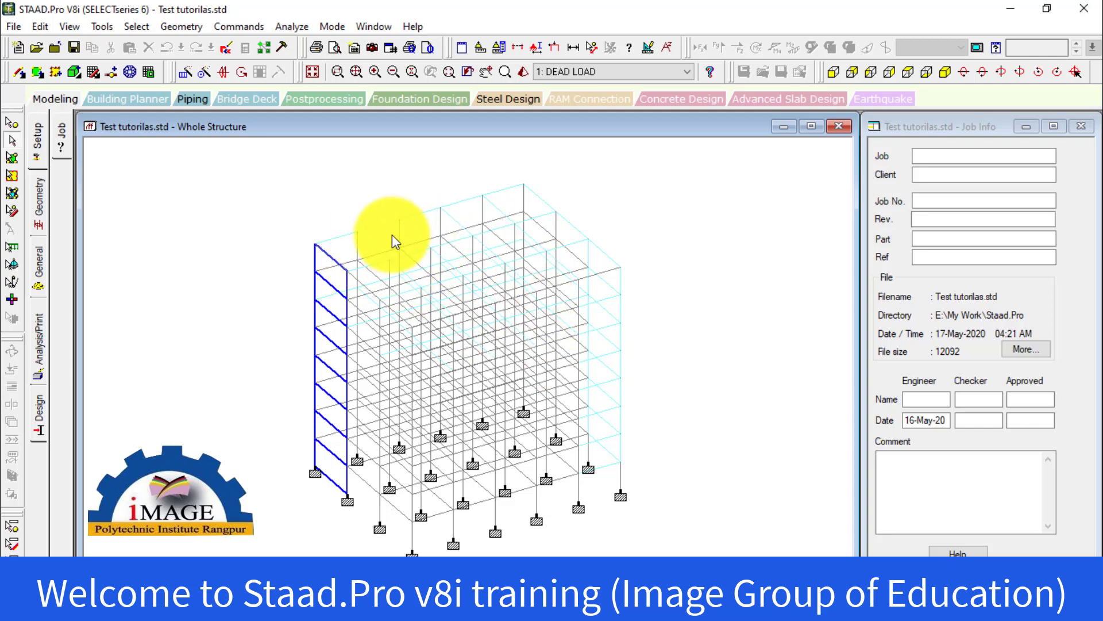
pyautogui.click(11, 158)
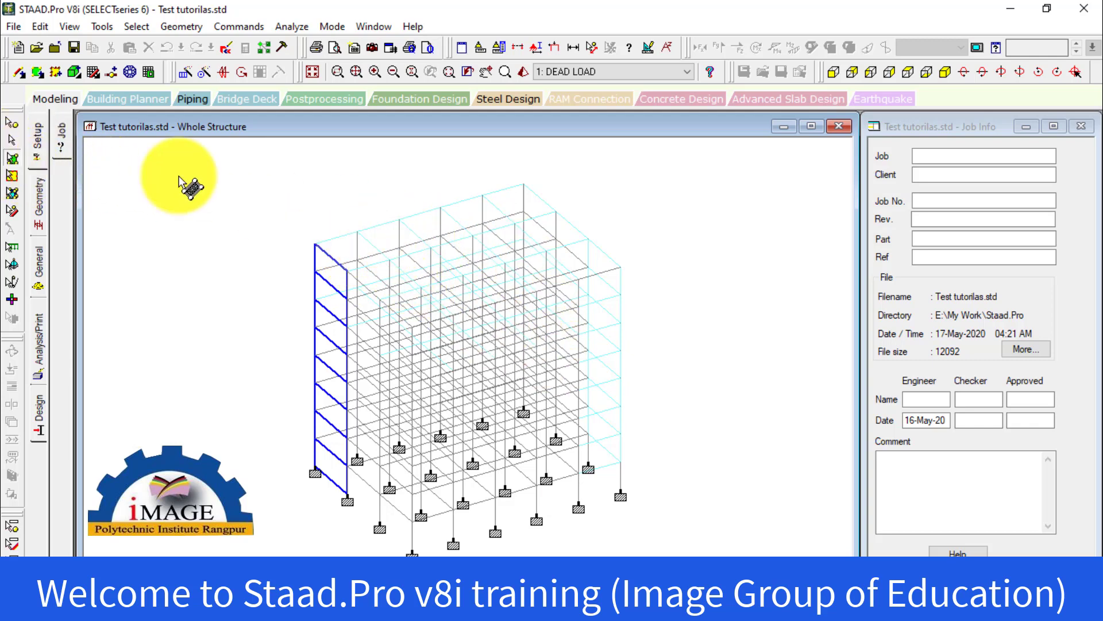
pyautogui.moveTo(256, 168); pyautogui.dragTo(799, 420)
pyautogui.moveTo(207, 188); pyautogui.dragTo(405, 512)
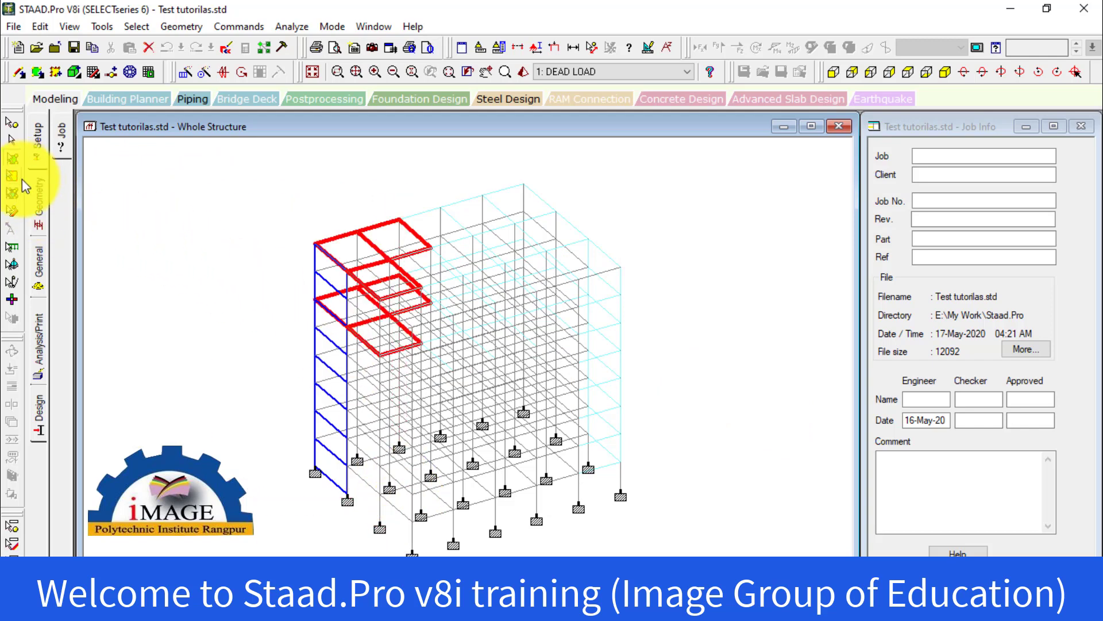
pyautogui.click(12, 176)
pyautogui.moveTo(259, 214); pyautogui.dragTo(428, 517)
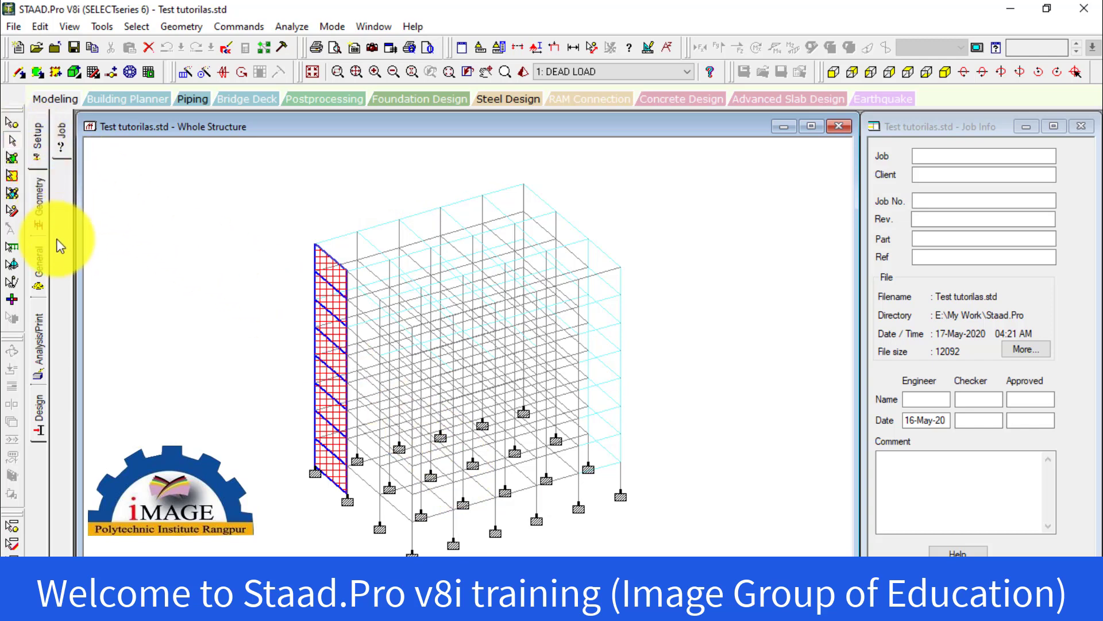
# Examine the self weight, floor load and uniform load assigned in the DEAD LOAD case on the structure
pyautogui.click(37, 264)
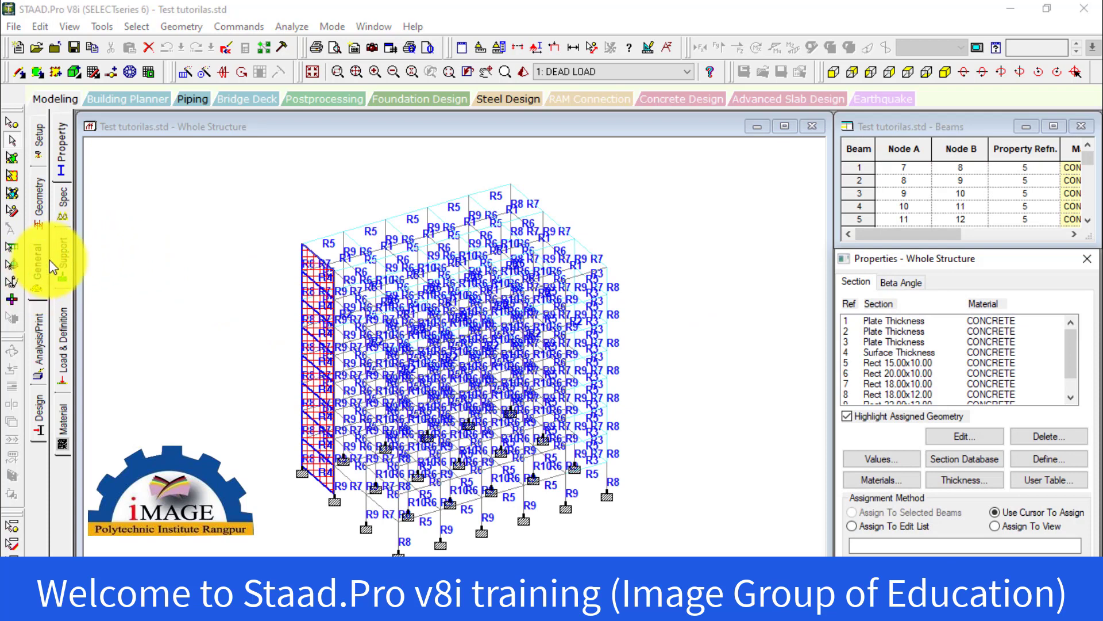
pyautogui.click(62, 346)
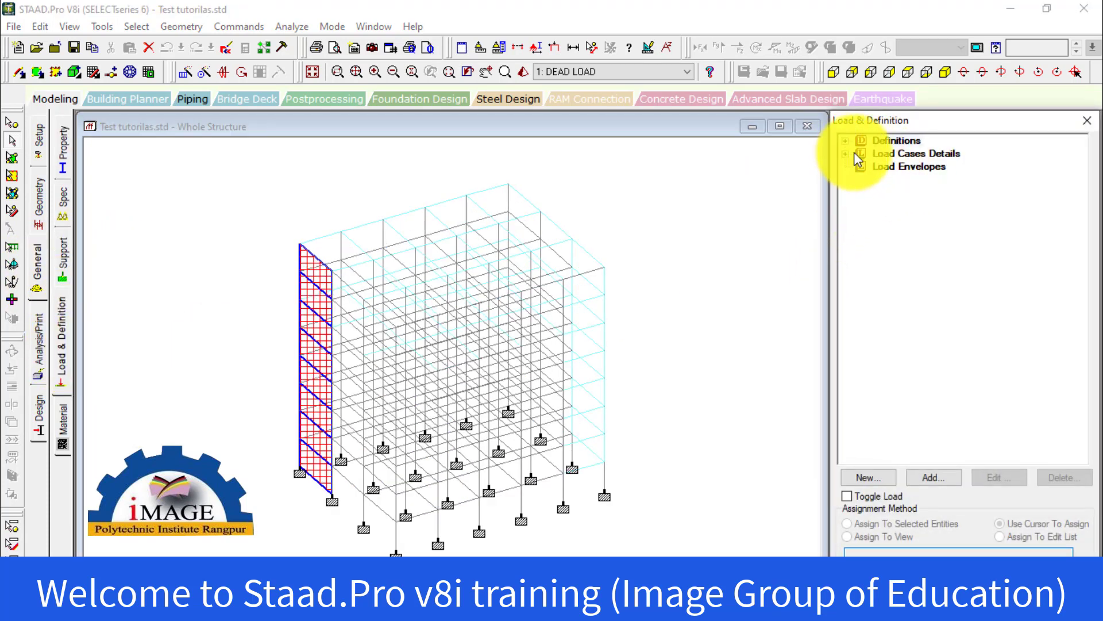
pyautogui.click(854, 151)
pyautogui.click(847, 153)
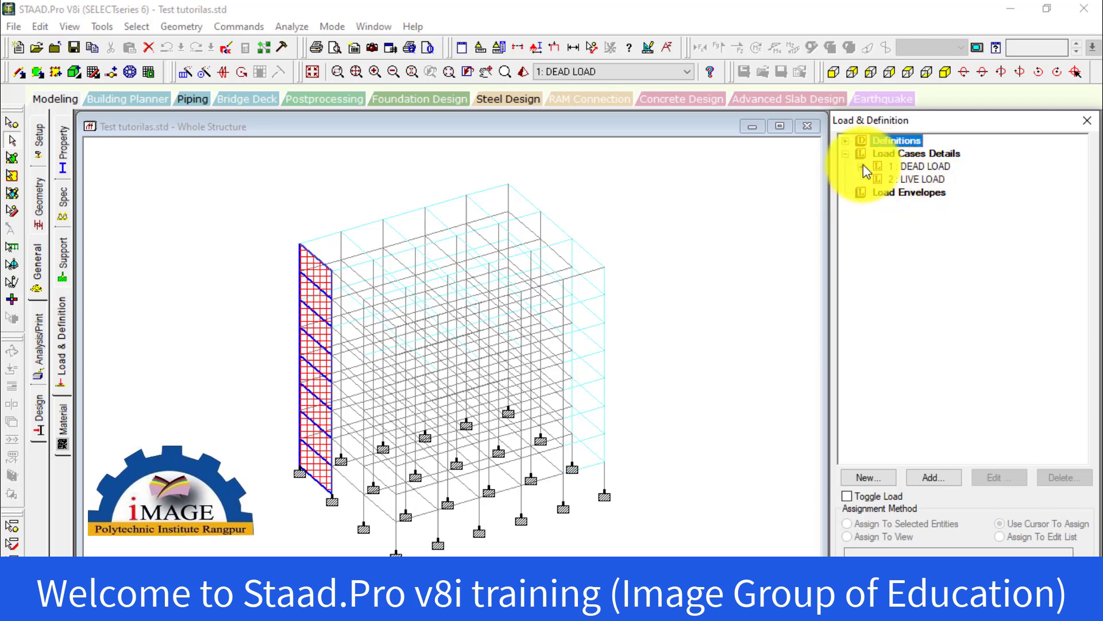
pyautogui.click(861, 166)
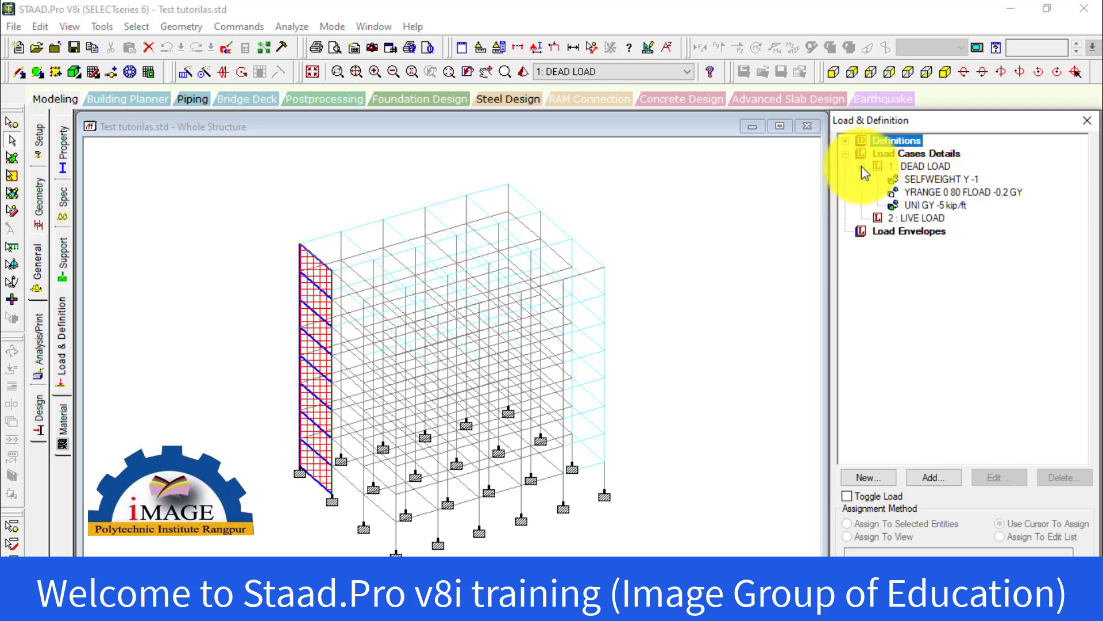
pyautogui.click(947, 181)
pyautogui.click(950, 192)
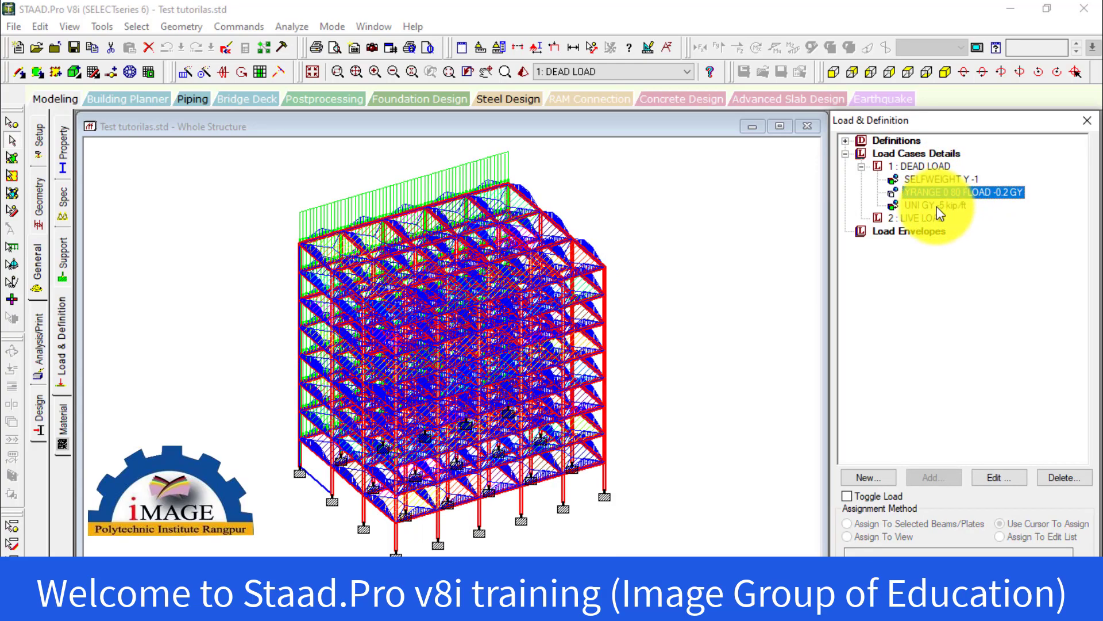
pyautogui.click(936, 205)
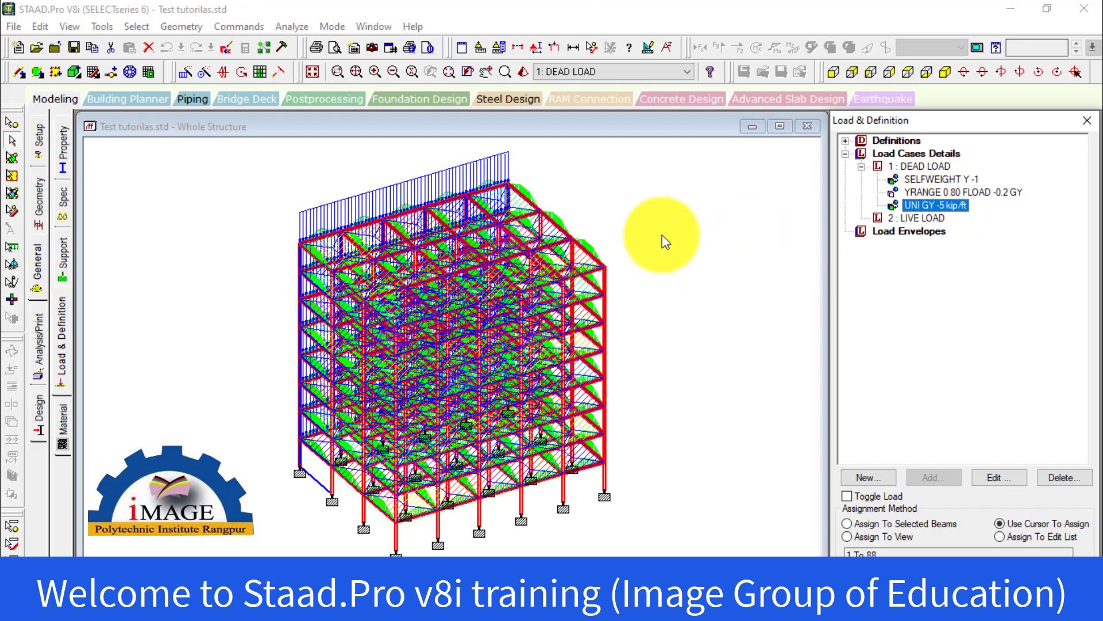
pyautogui.click(666, 242)
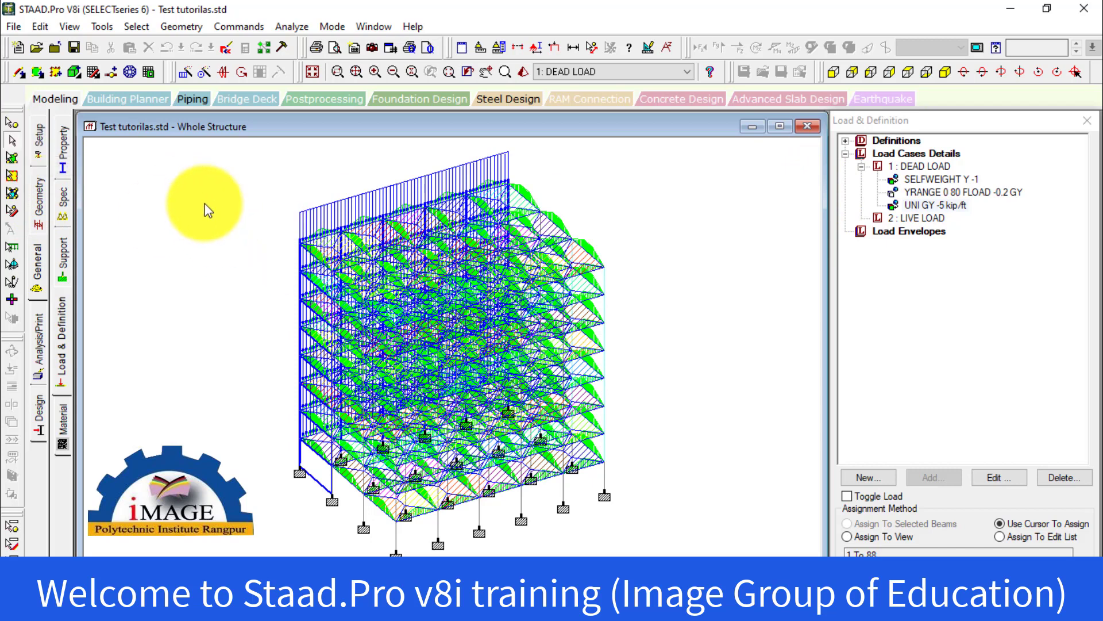
# Isolate the beams of one intermediate floor from the front view and show only that floor in isometric view
pyautogui.click(834, 71)
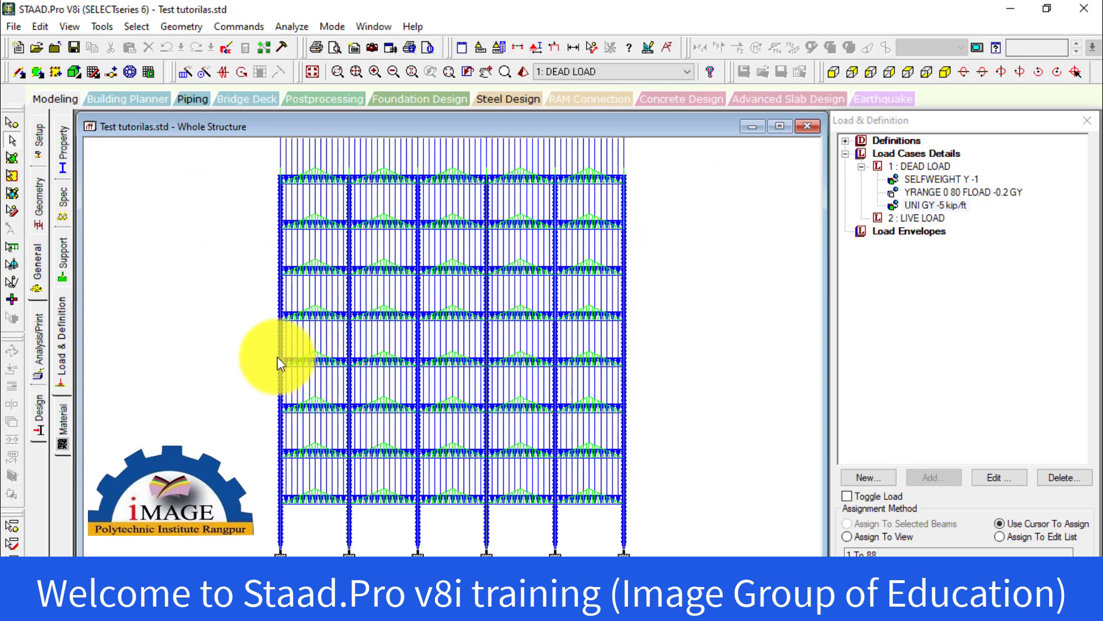
pyautogui.moveTo(260, 306); pyautogui.dragTo(642, 328)
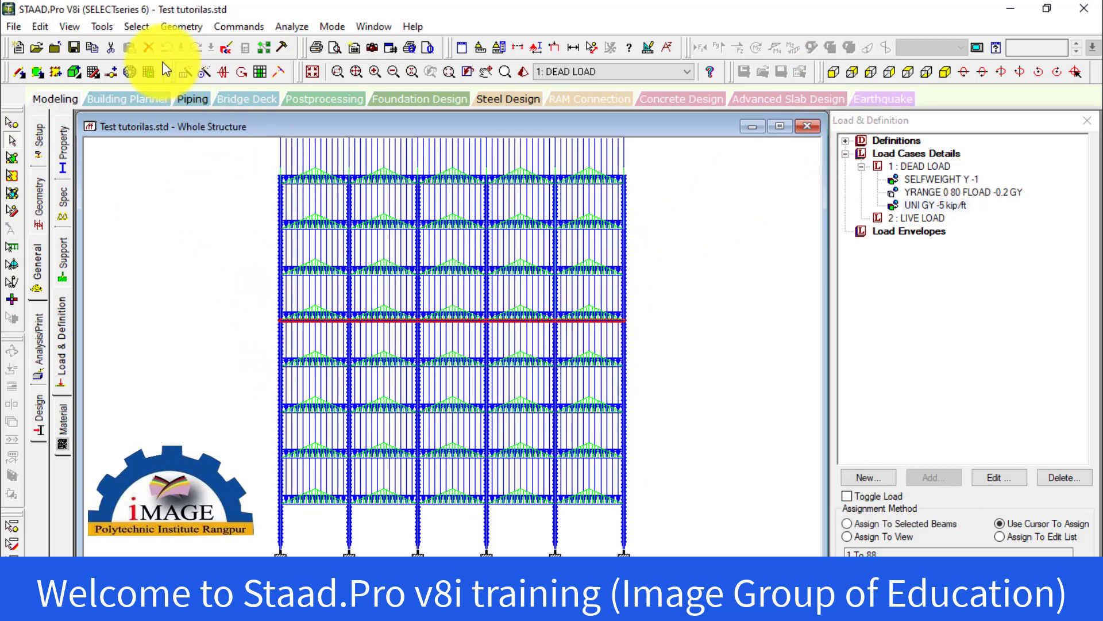
pyautogui.click(70, 27)
pyautogui.click(98, 76)
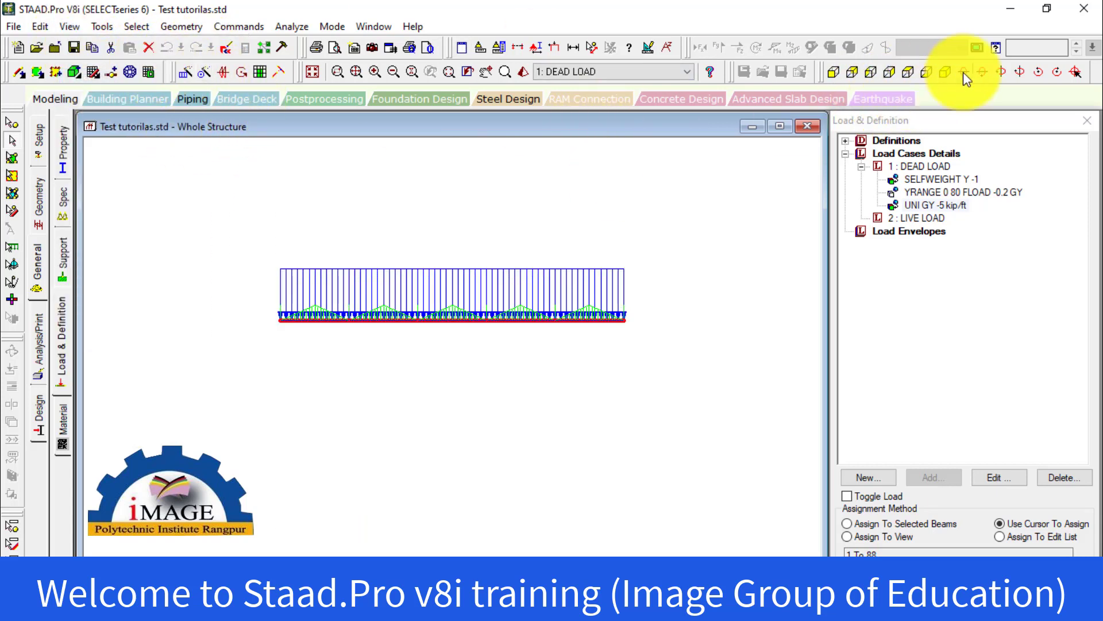
pyautogui.click(945, 71)
pyautogui.scroll(5, 454, 308)
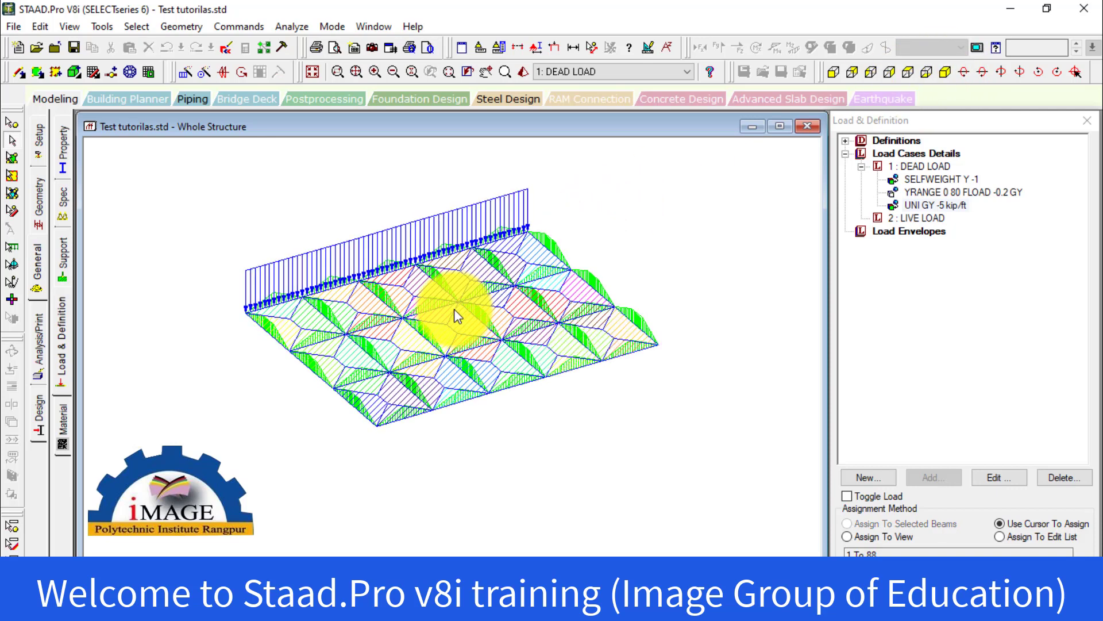
# Delete the UNI GY -5 kip/ft member load, the YRANGE floor load and the self weight from the DEAD LOAD case
pyautogui.click(911, 208)
pyautogui.press('Delete')
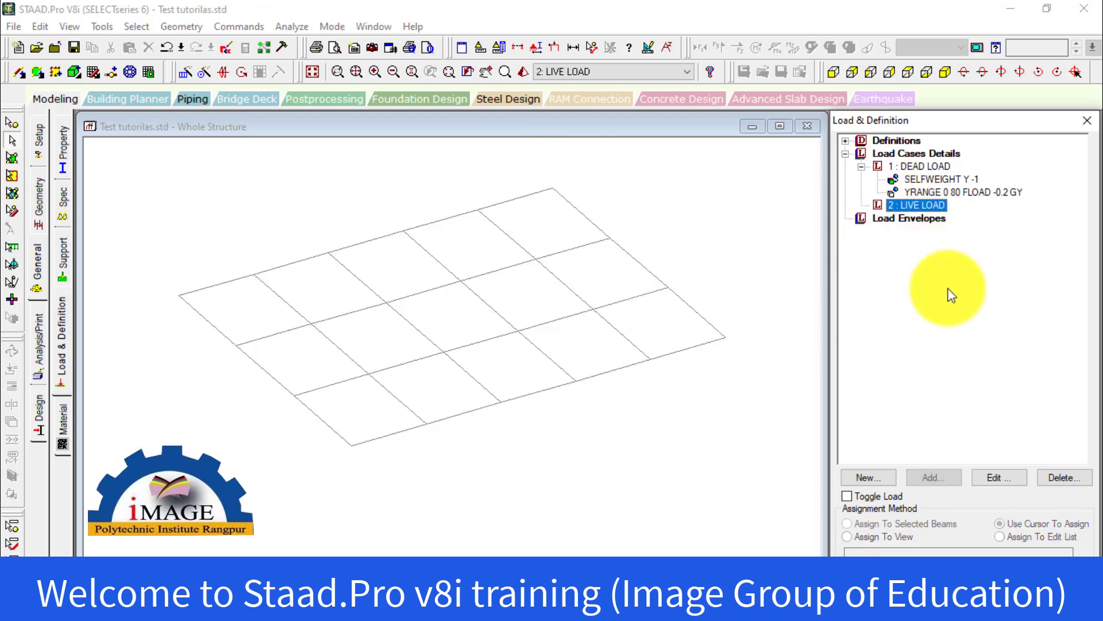
pyautogui.click(931, 194)
pyautogui.press('Delete')
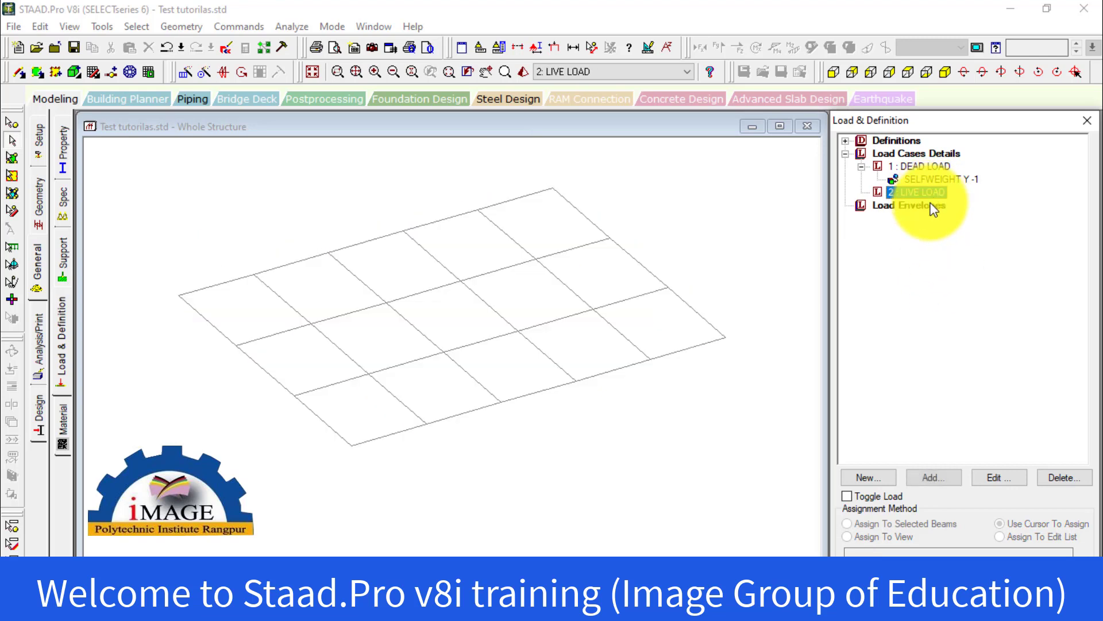
pyautogui.click(923, 179)
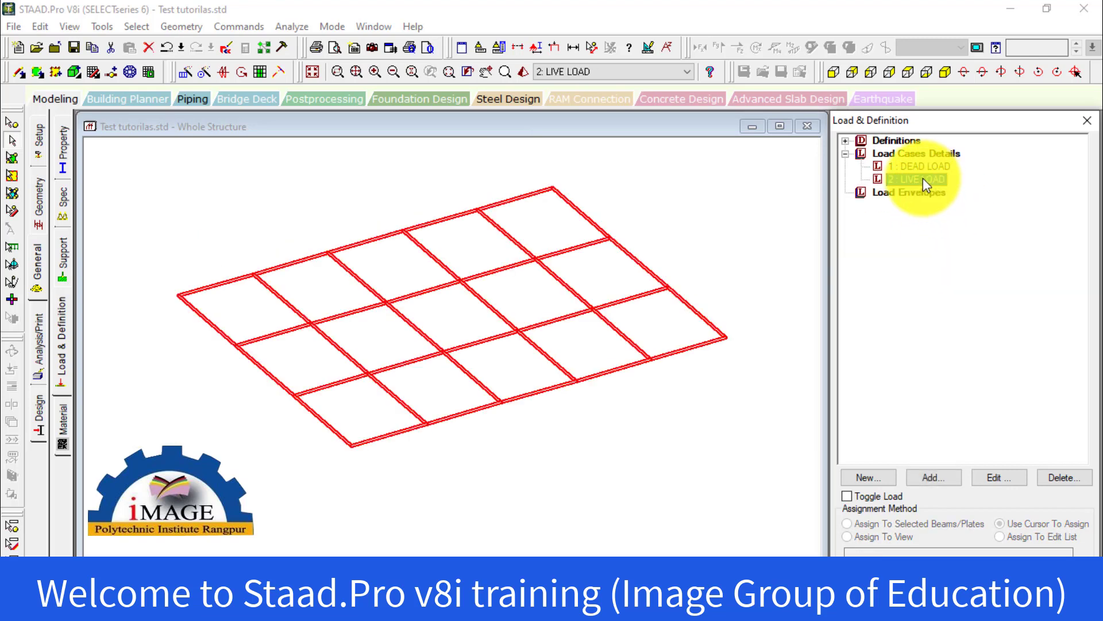
# Delete the LIVE LOAD and DEAD LOAD cases from the load case details
pyautogui.press('Delete')
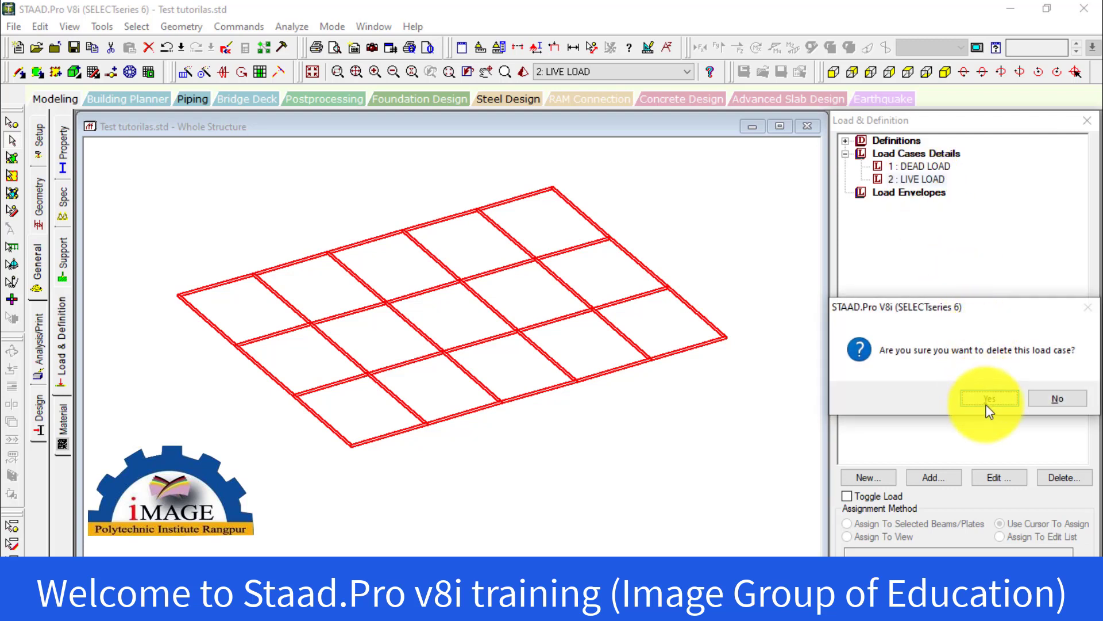
pyautogui.click(985, 396)
pyautogui.click(926, 166)
pyautogui.press('Delete')
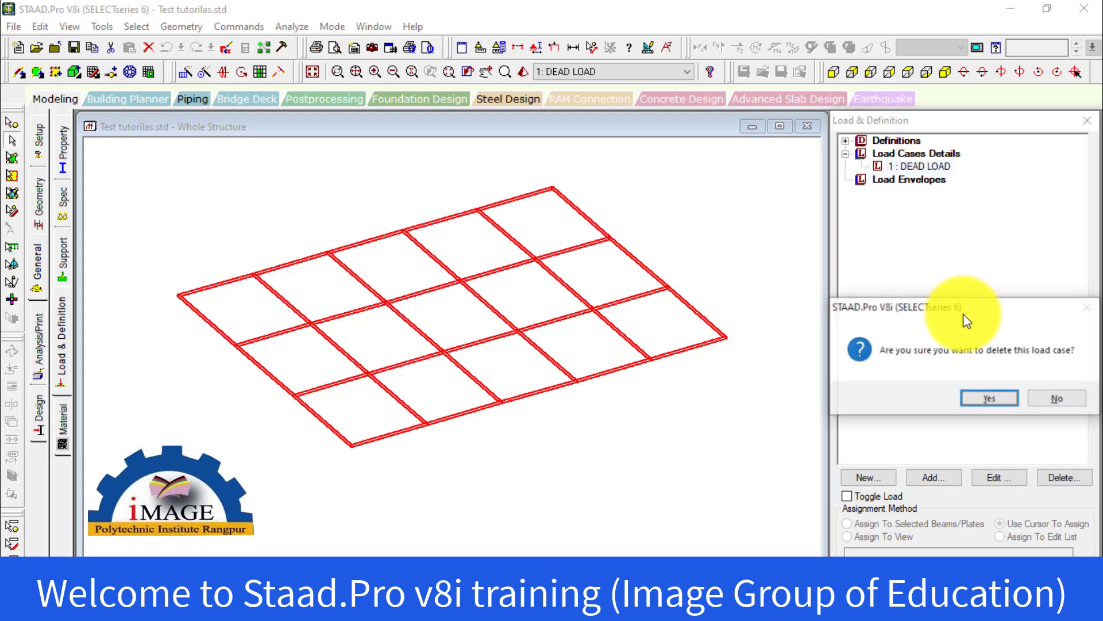
pyautogui.click(977, 395)
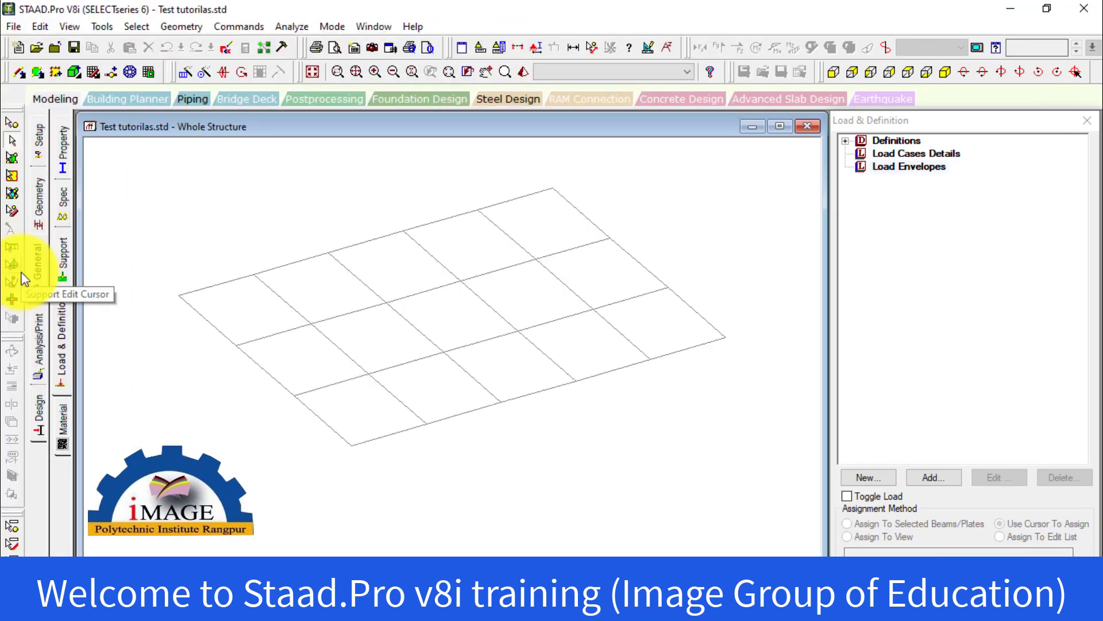
# Review the available Loading commands, from definitions and primary loads to load combinations, without running any, and decline the auto save
pyautogui.click(41, 264)
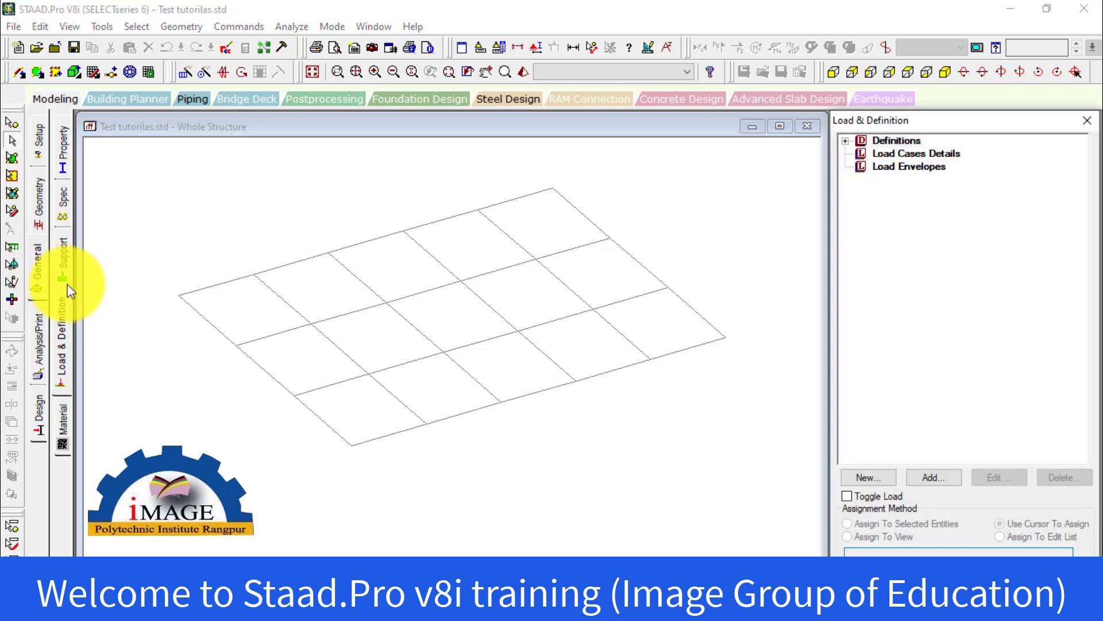
pyautogui.click(65, 317)
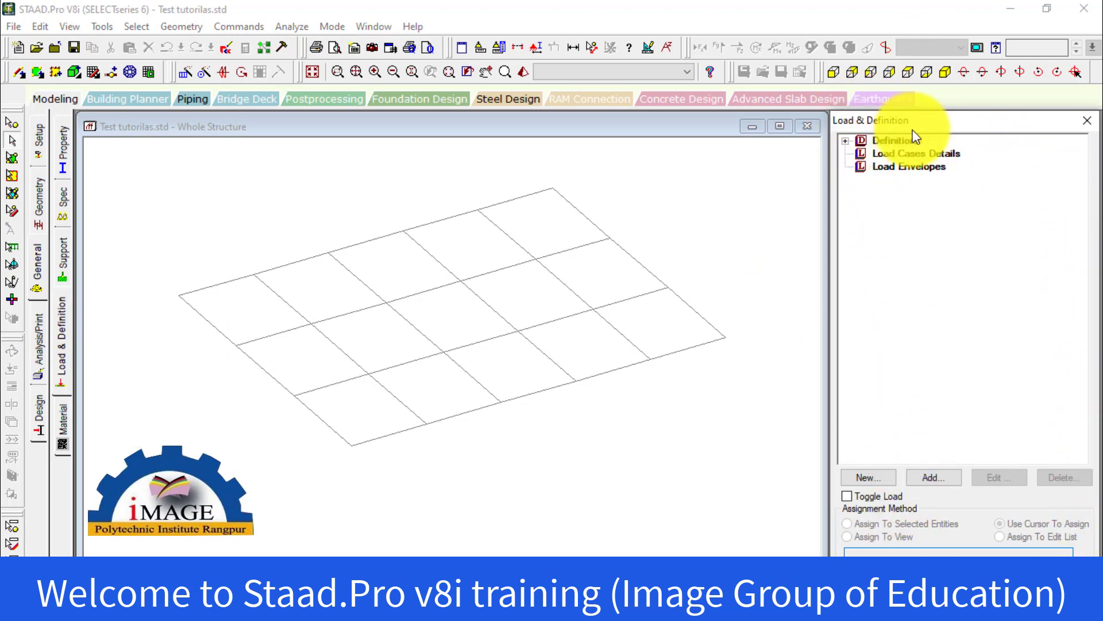
pyautogui.click(253, 26)
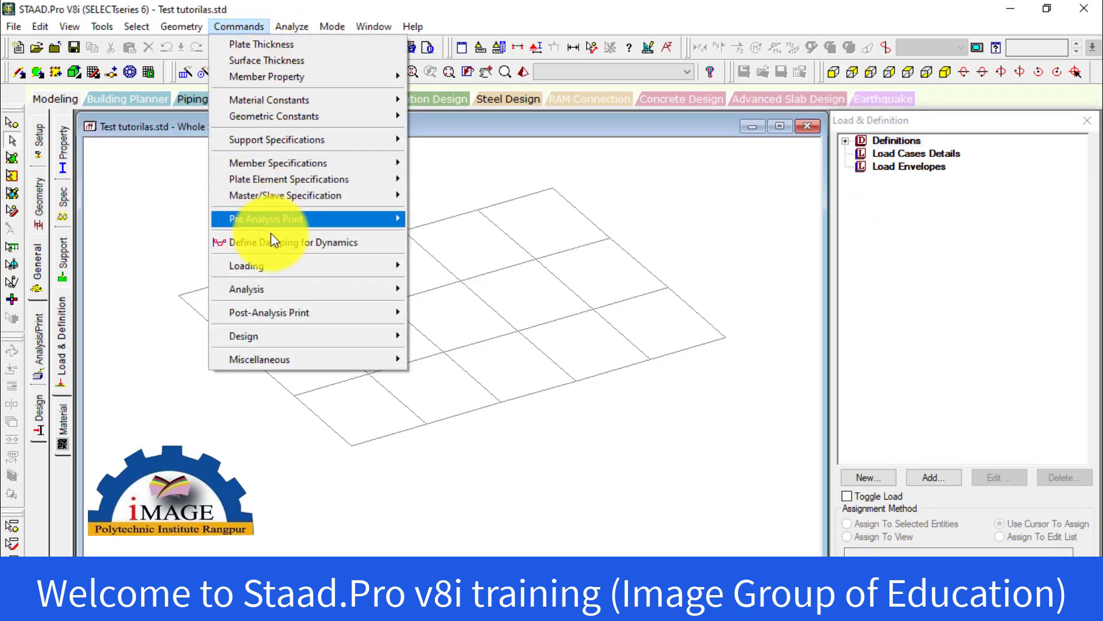
pyautogui.moveTo(305, 185)
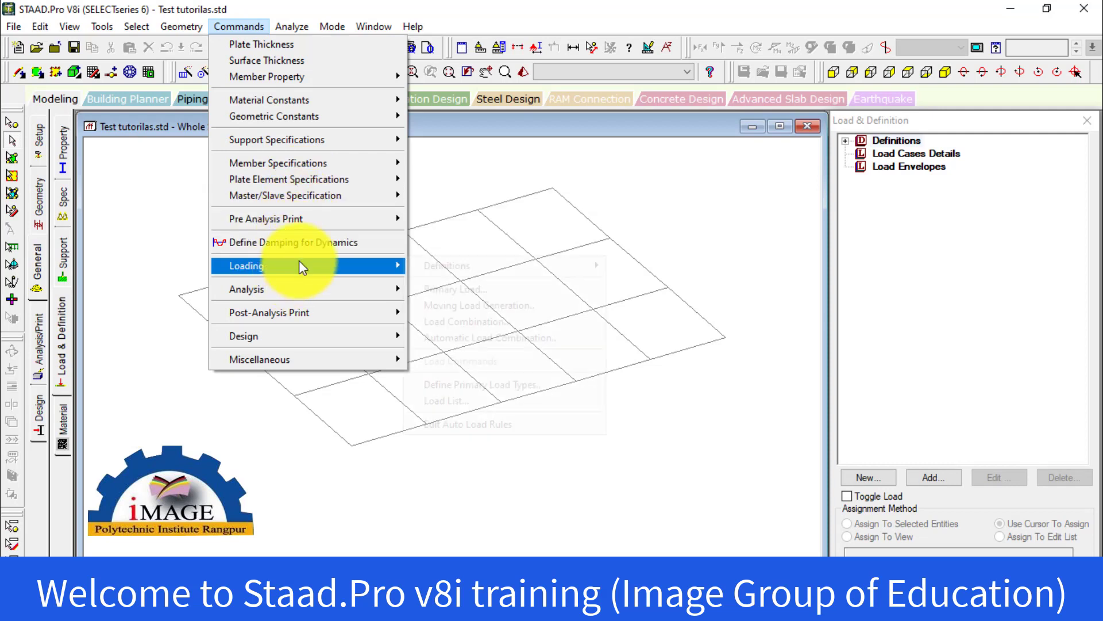
pyautogui.moveTo(303, 266)
pyautogui.moveTo(466, 266)
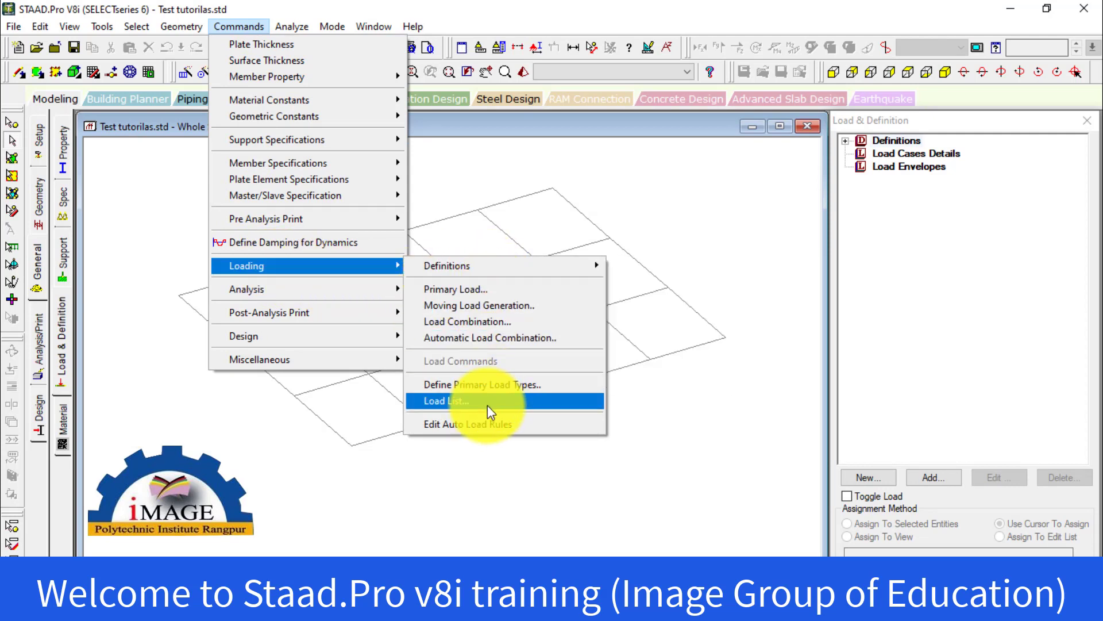
pyautogui.click(698, 205)
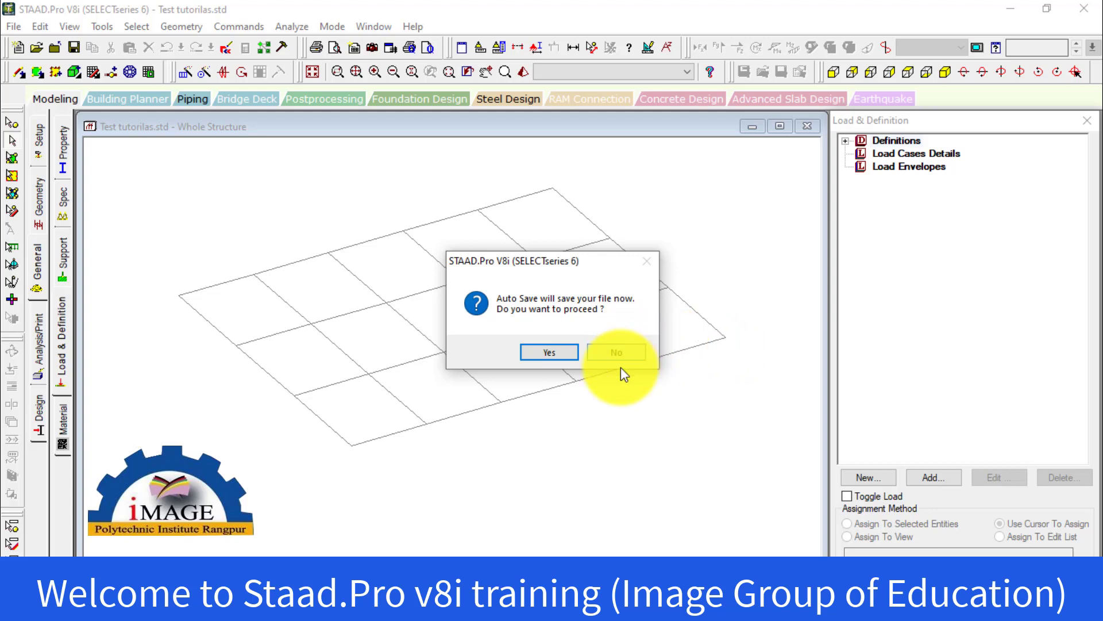
pyautogui.click(617, 353)
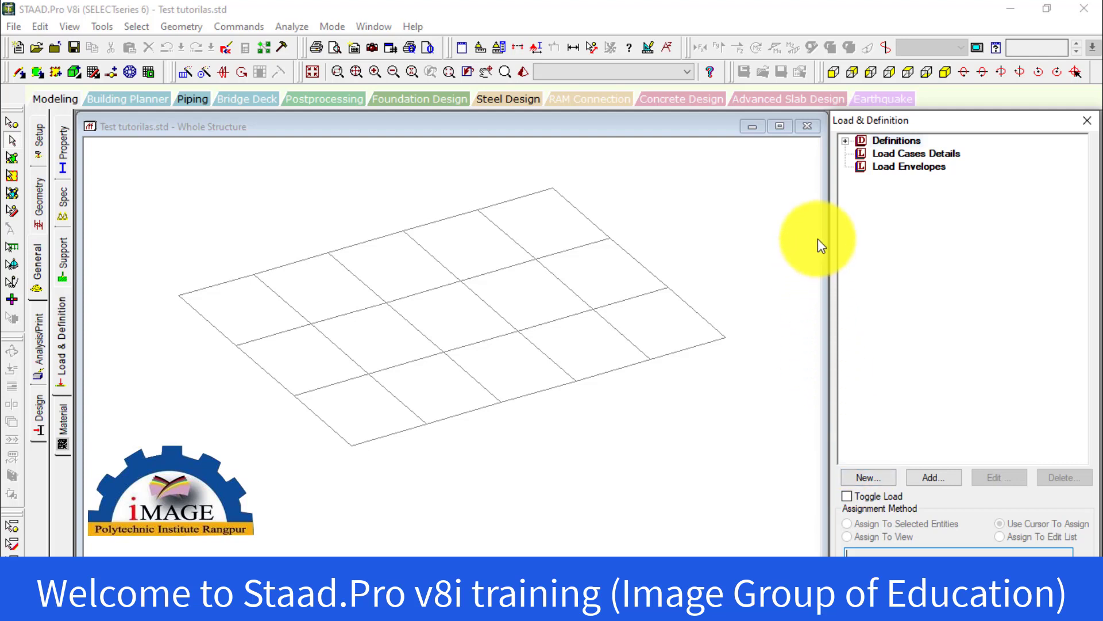
# Examine the load definition types, including wind and seismic, along with the load envelopes and load cases details entries
pyautogui.click(851, 145)
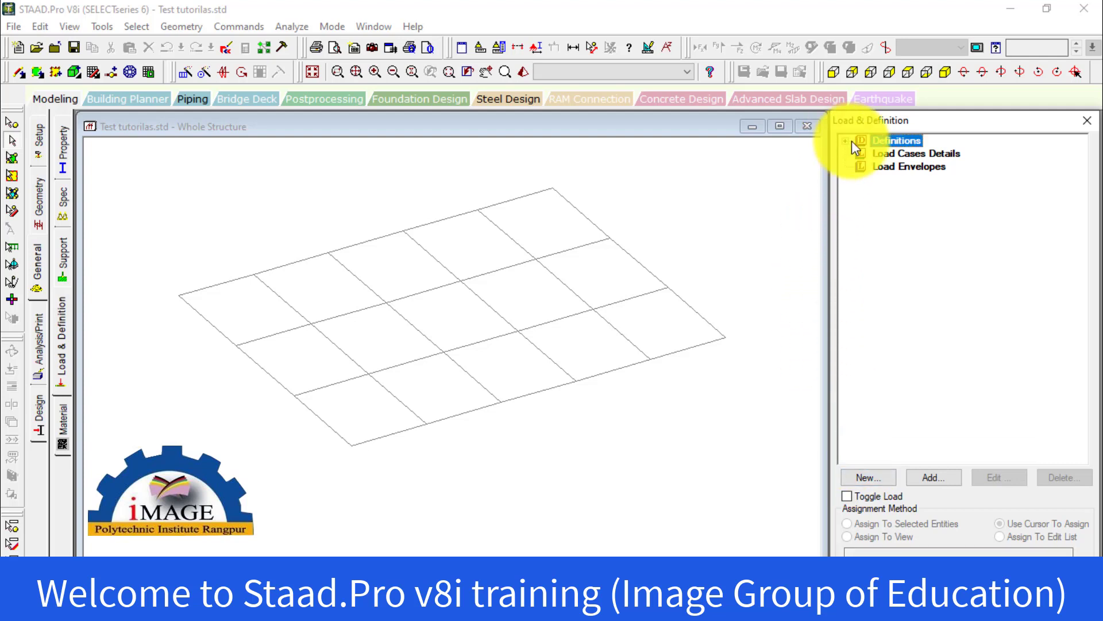
pyautogui.click(846, 142)
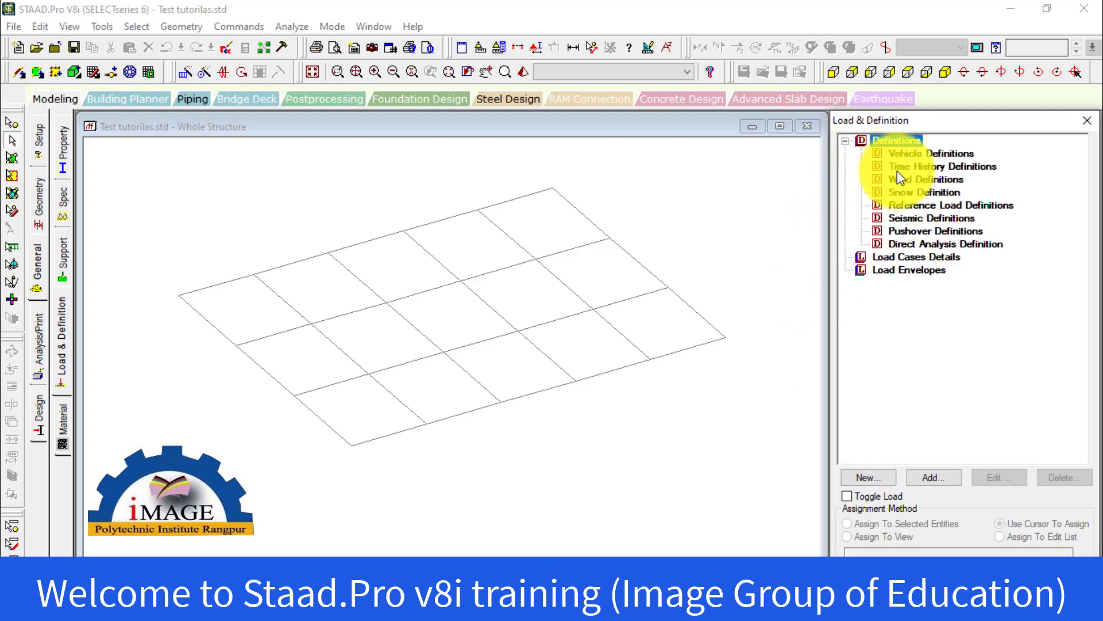
pyautogui.click(925, 180)
pyautogui.click(928, 218)
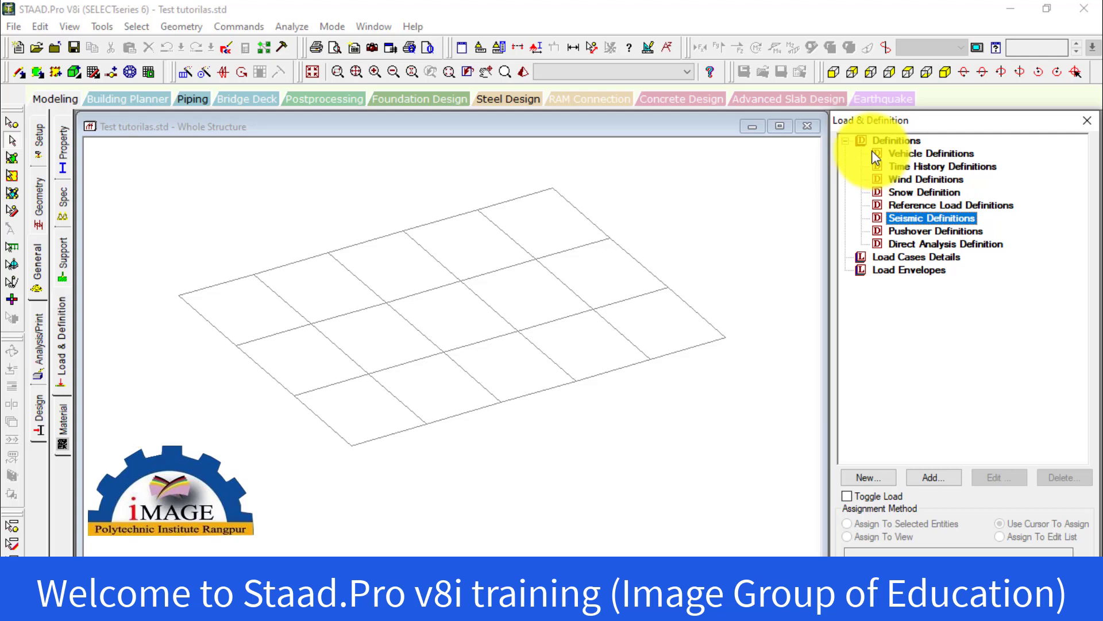
pyautogui.click(845, 139)
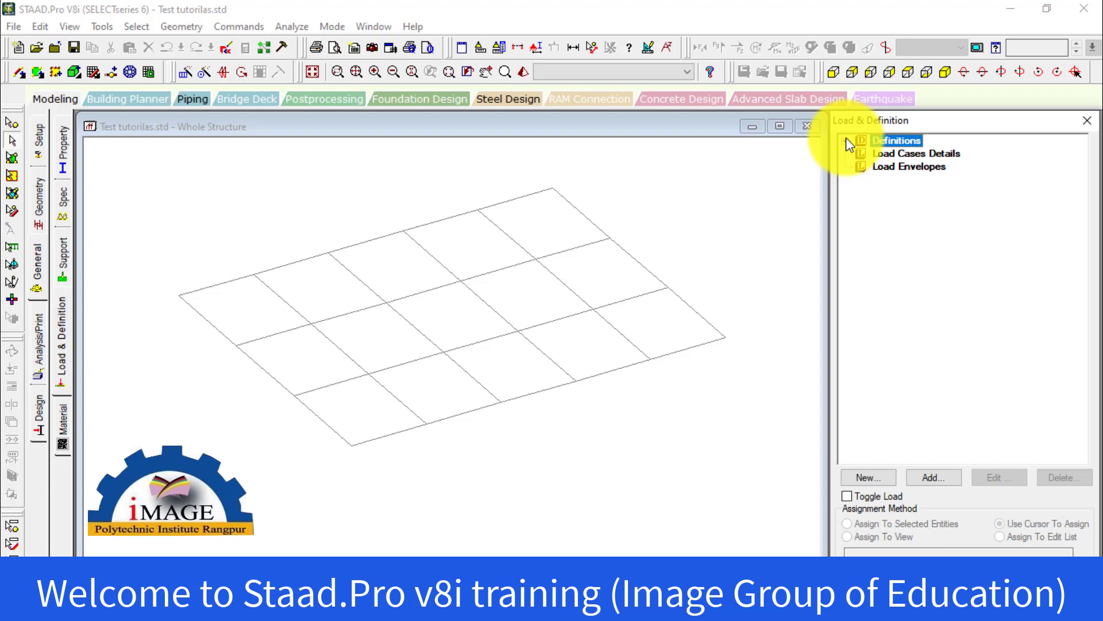
pyautogui.click(906, 166)
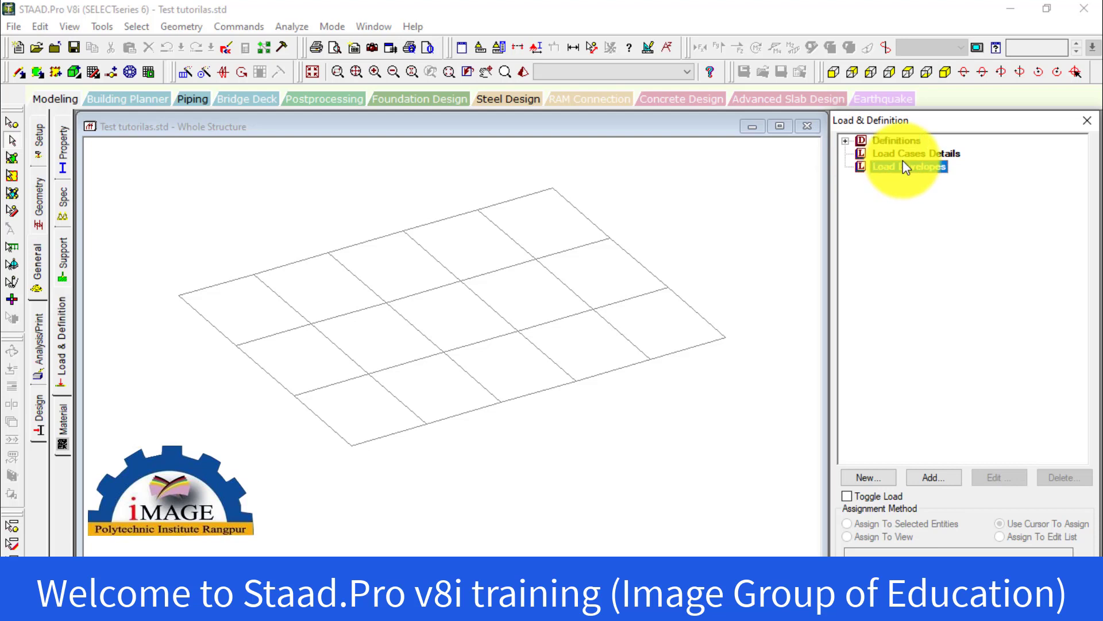
pyautogui.click(909, 153)
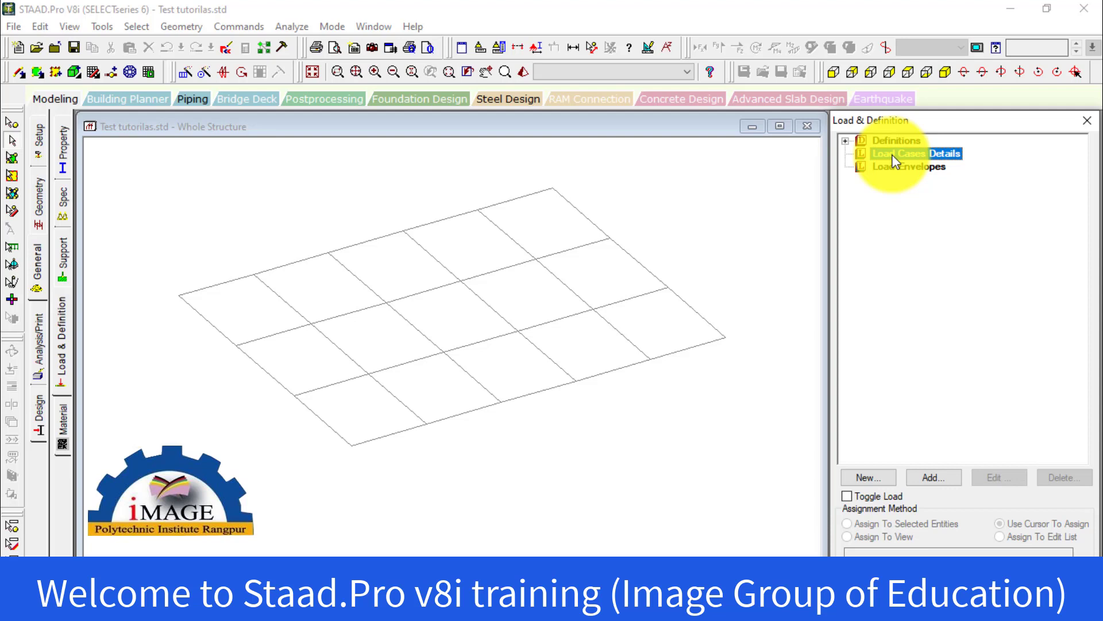
pyautogui.click(718, 226)
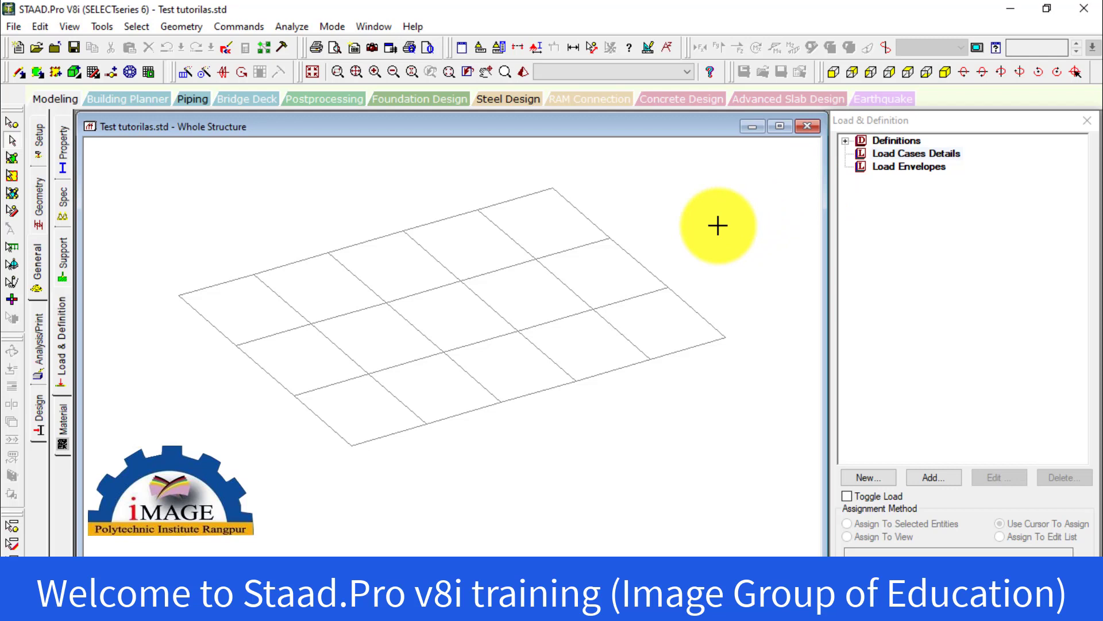
# Examine the available load case types and the new definition and load case options, without adding anything
pyautogui.click(895, 156)
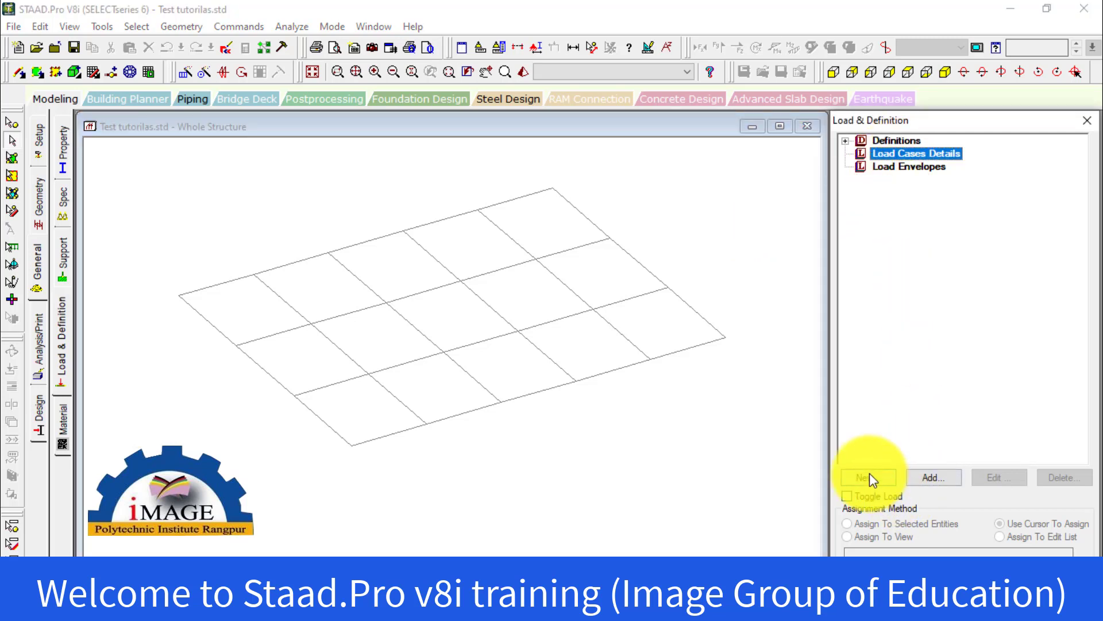
pyautogui.click(934, 478)
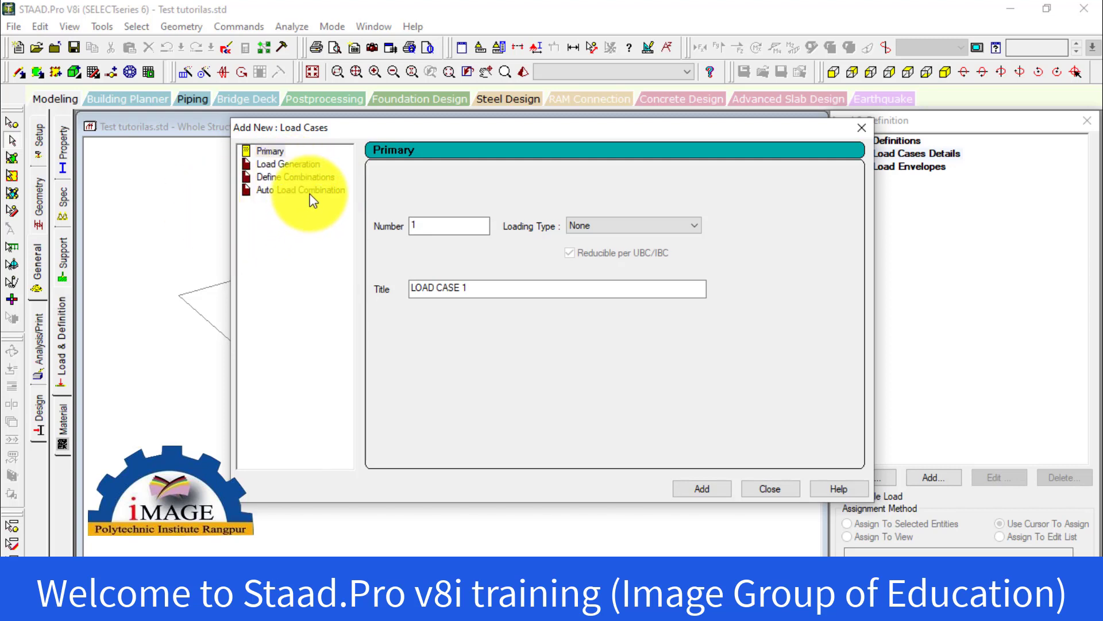
pyautogui.click(868, 129)
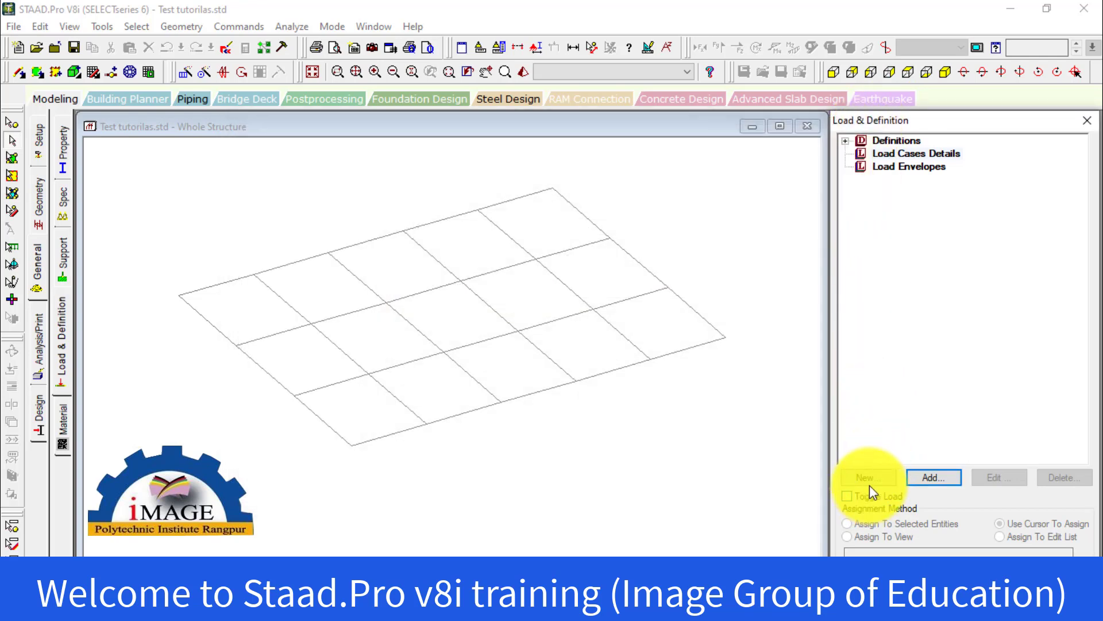
pyautogui.click(854, 476)
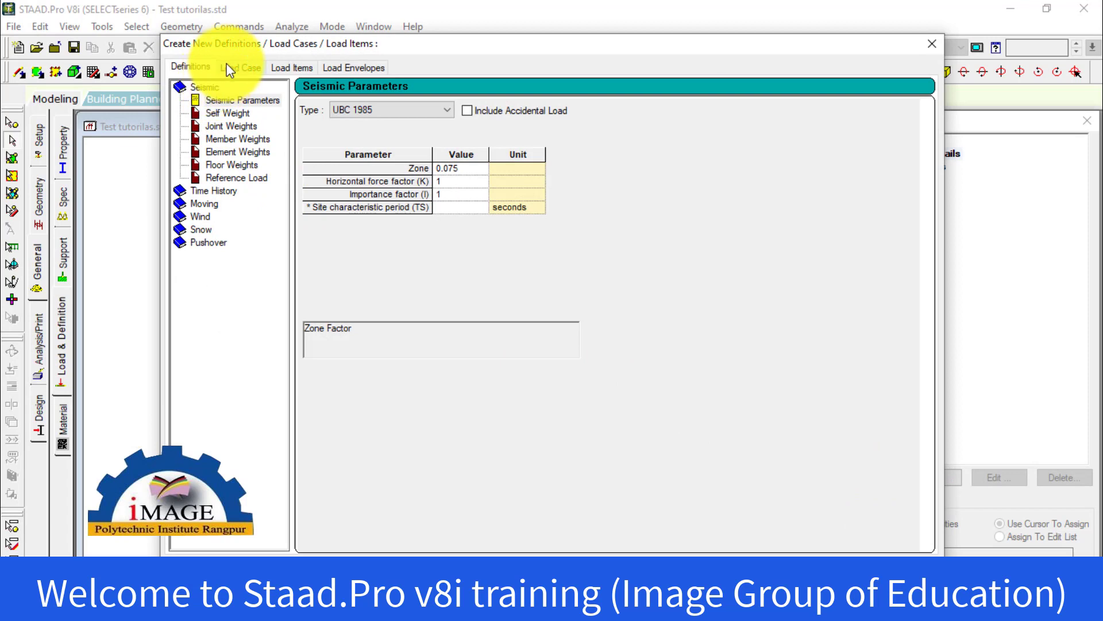
pyautogui.click(243, 69)
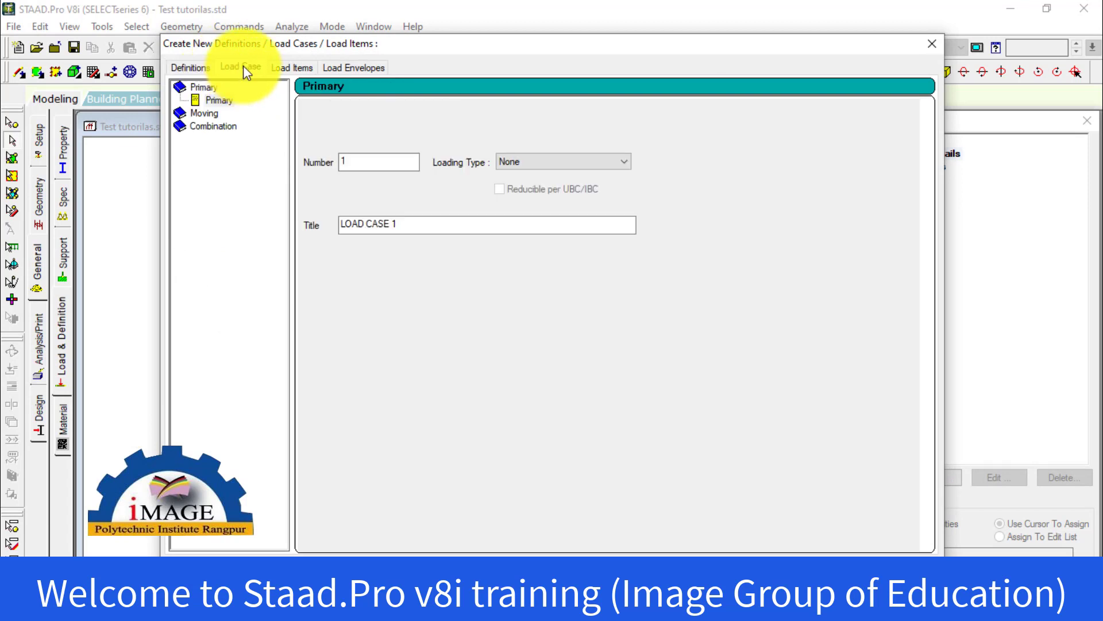
pyautogui.click(210, 71)
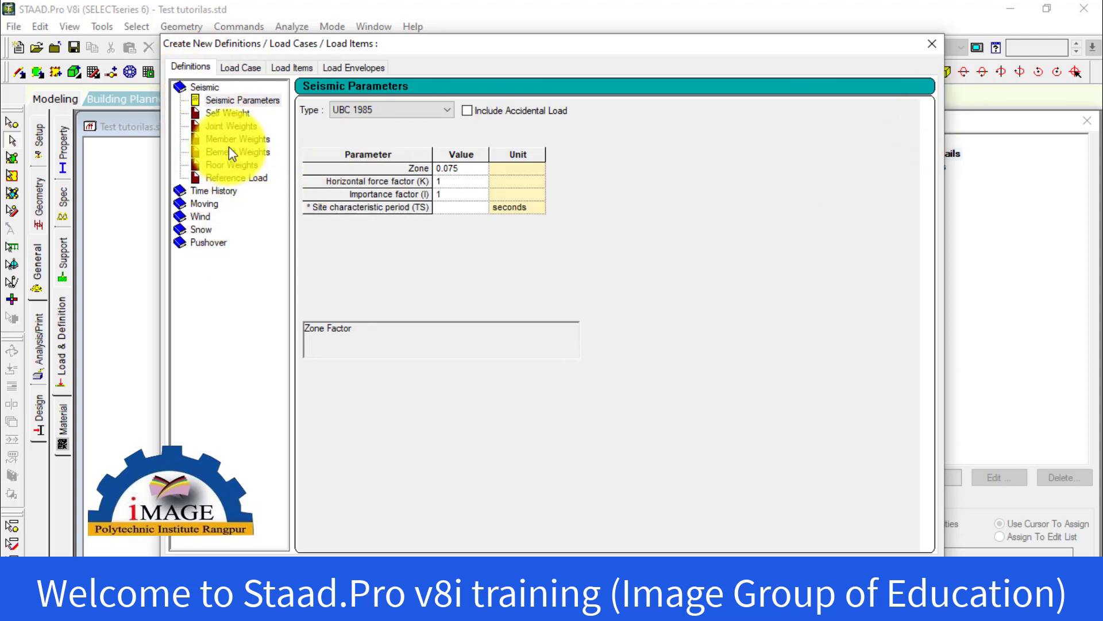
pyautogui.click(232, 68)
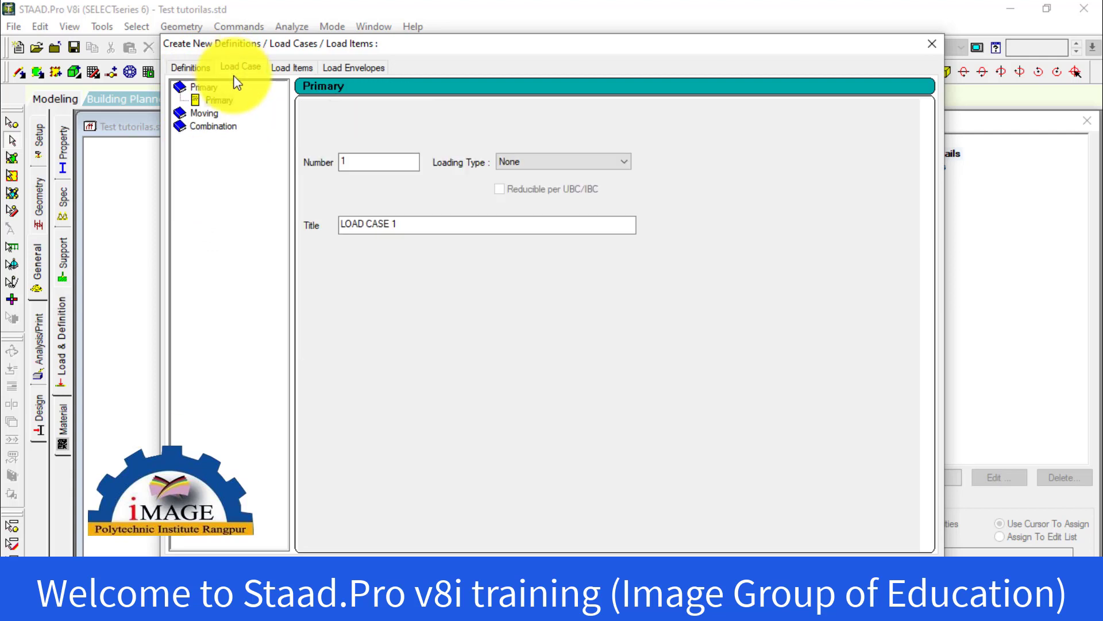
pyautogui.click(219, 101)
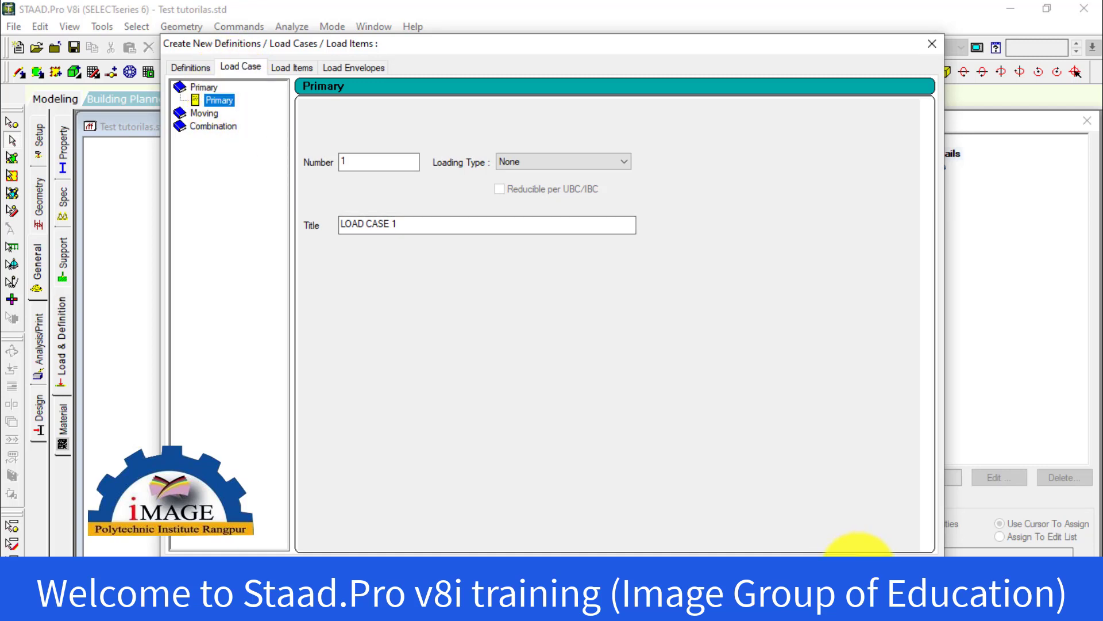
pyautogui.click(858, 552)
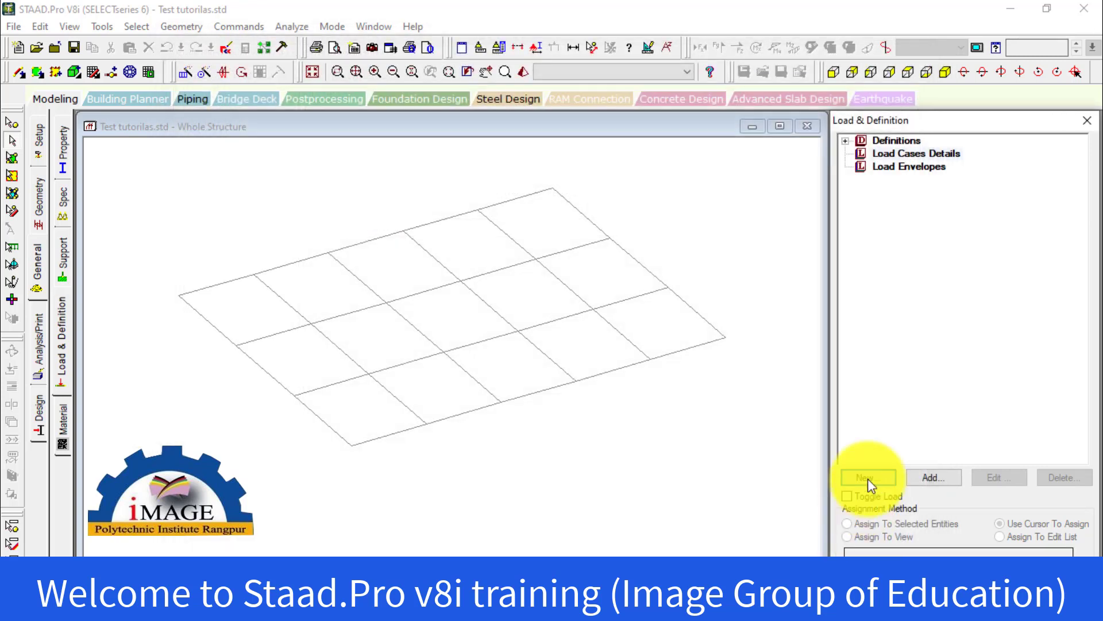
# Add primary load case 1 to the load cases details with the Dead loading type and the title "Dead Load"
pyautogui.click(916, 154)
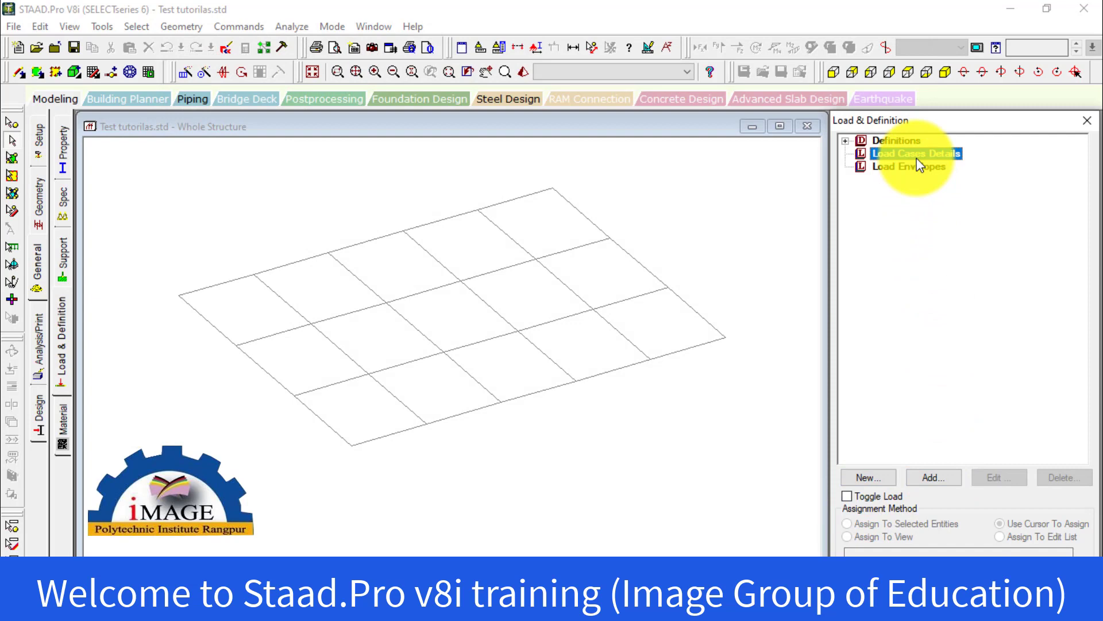
pyautogui.click(941, 482)
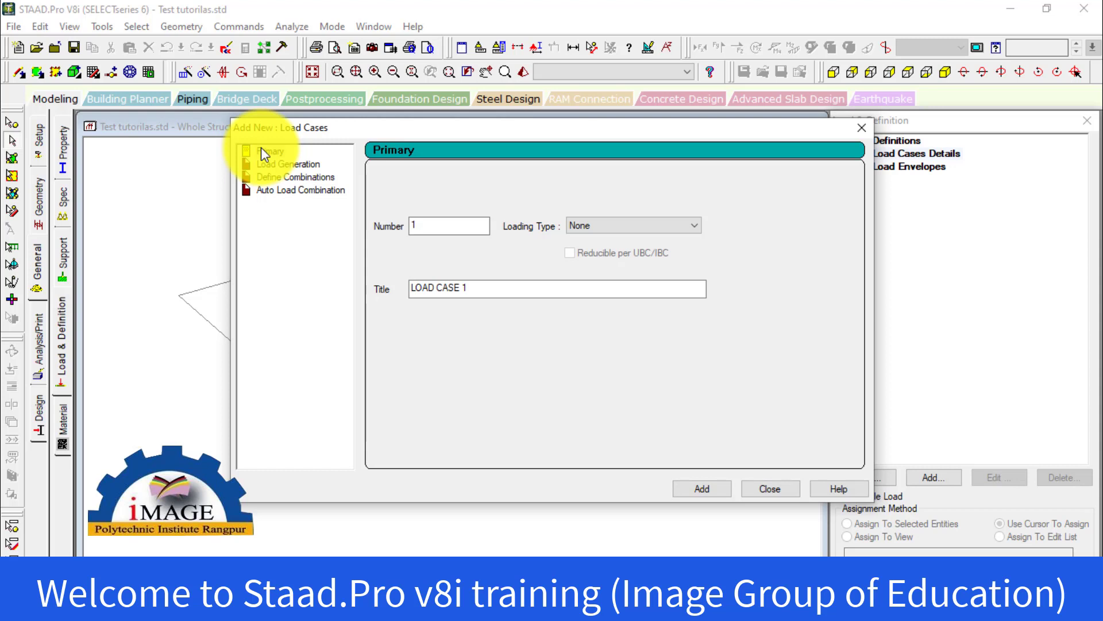
pyautogui.doubleClick(457, 225)
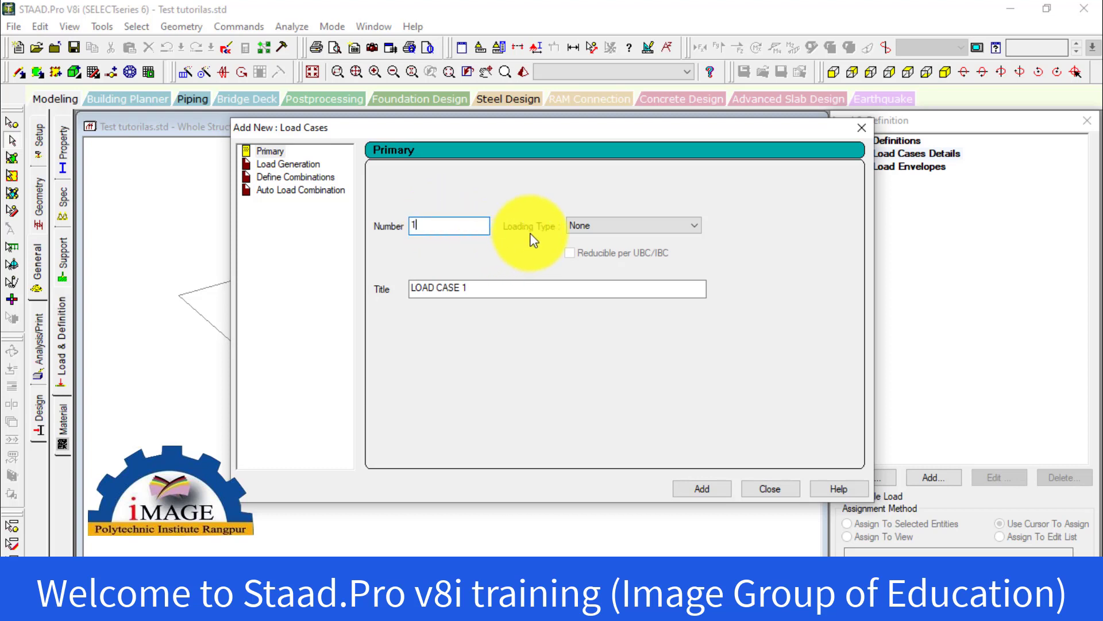
pyautogui.click(623, 229)
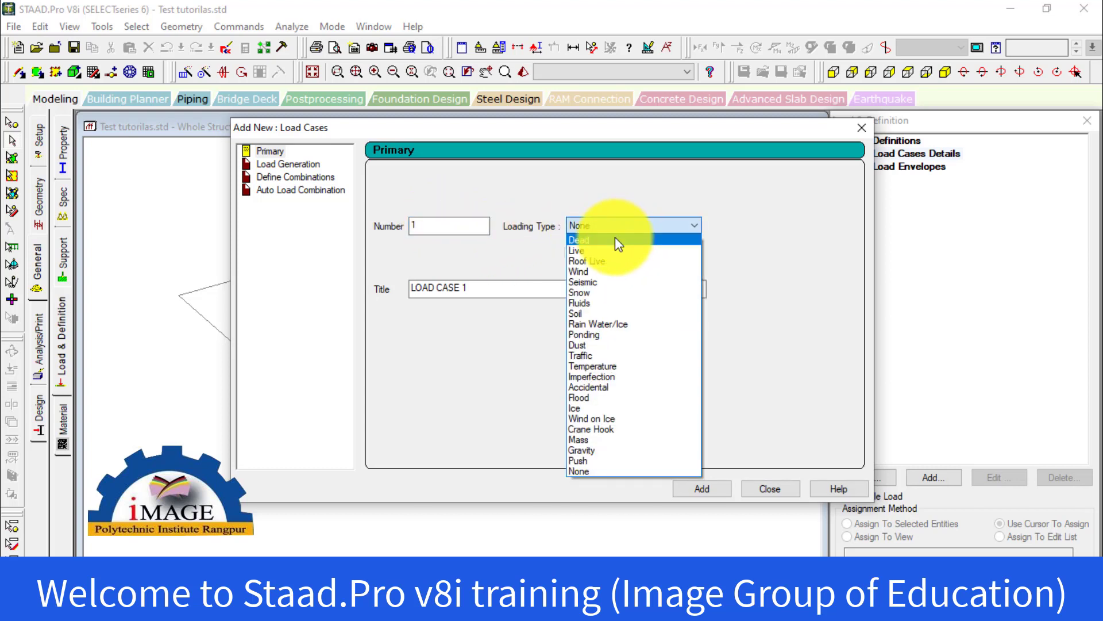
pyautogui.click(614, 238)
pyautogui.click(643, 225)
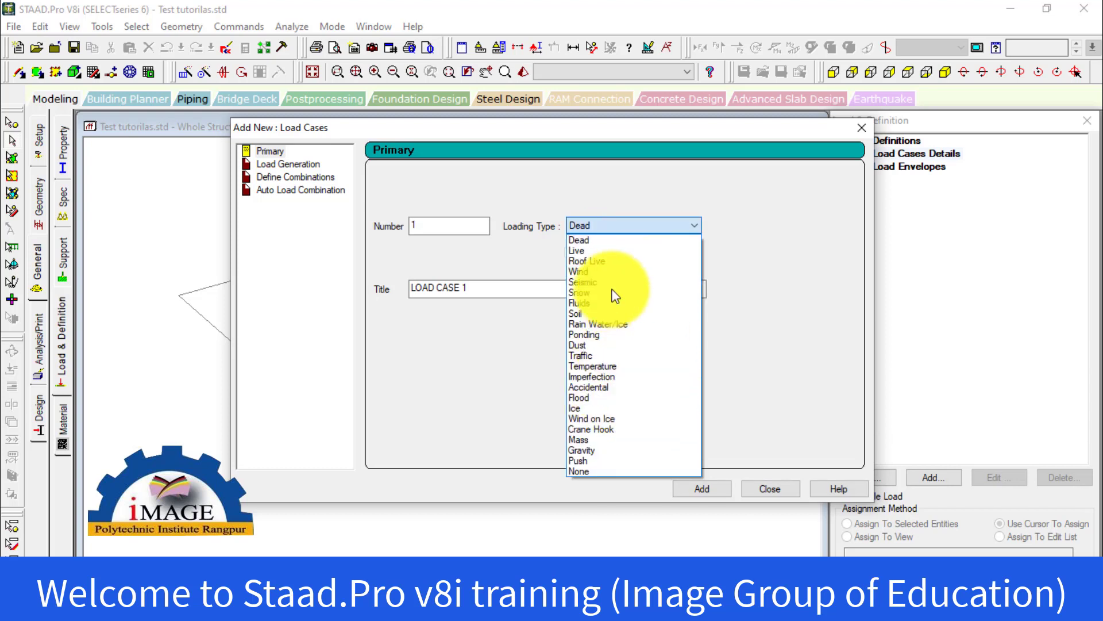
pyautogui.click(622, 225)
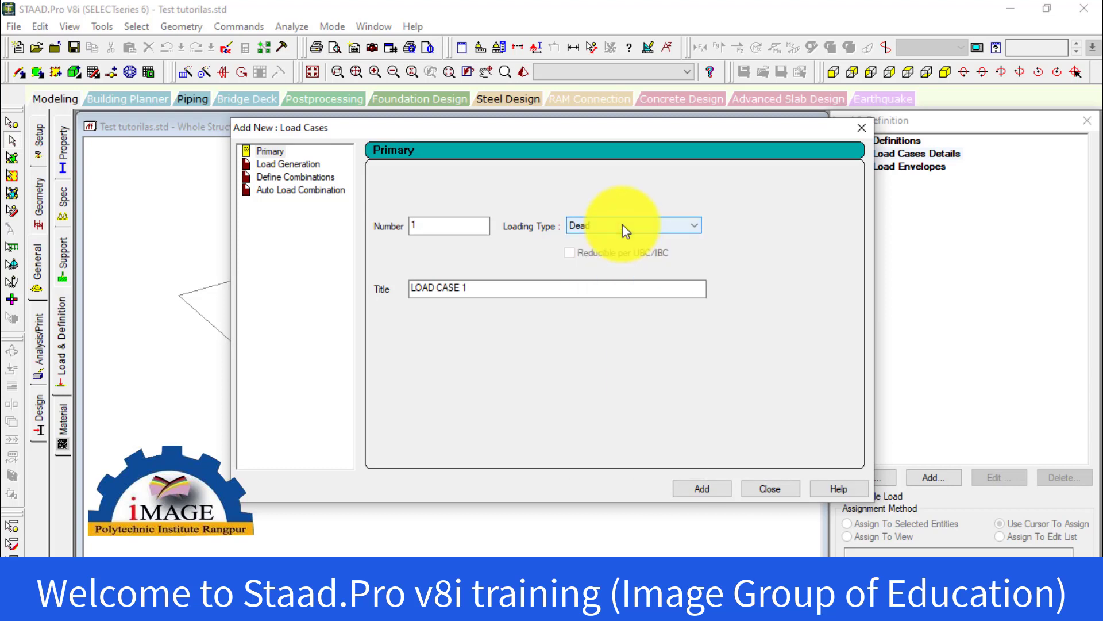
pyautogui.click(481, 290)
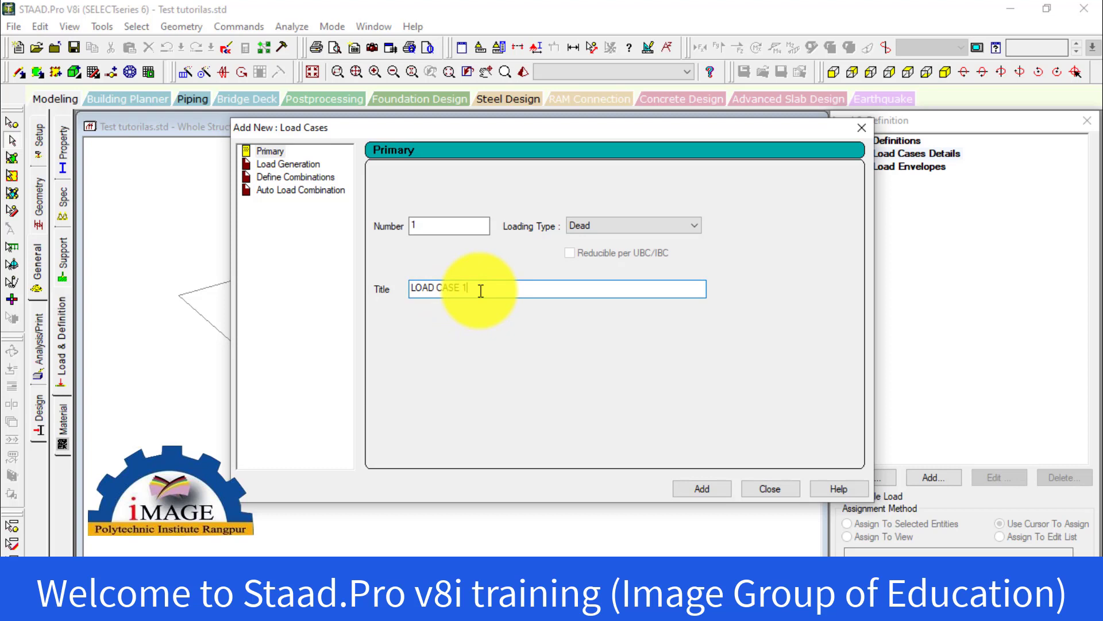
pyautogui.moveTo(481, 290); pyautogui.dragTo(402, 278)
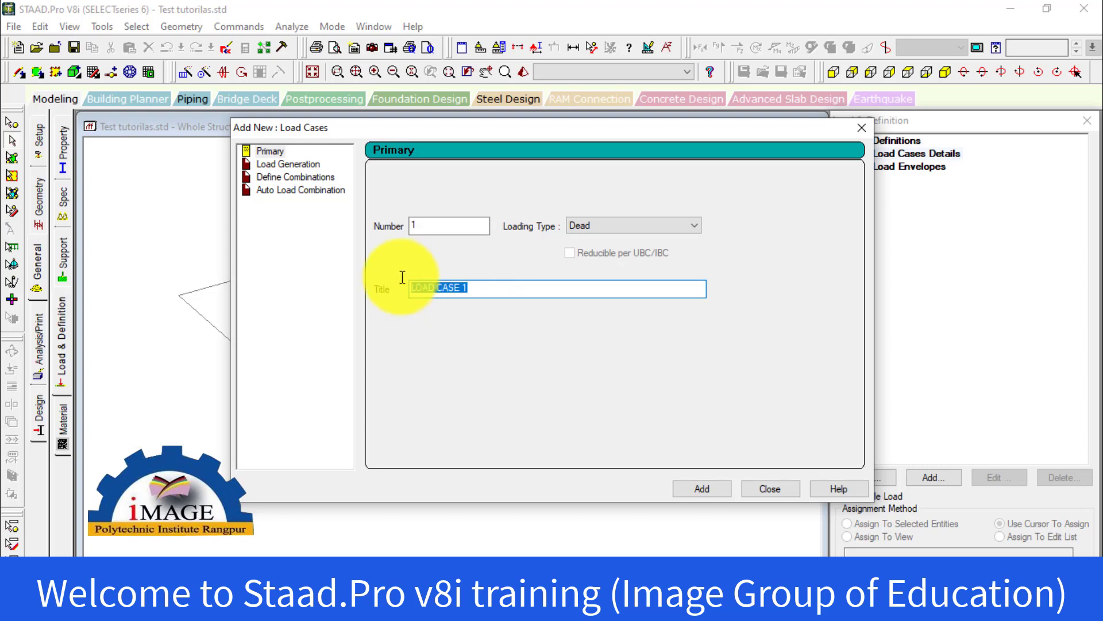
pyautogui.write('Dead Load')
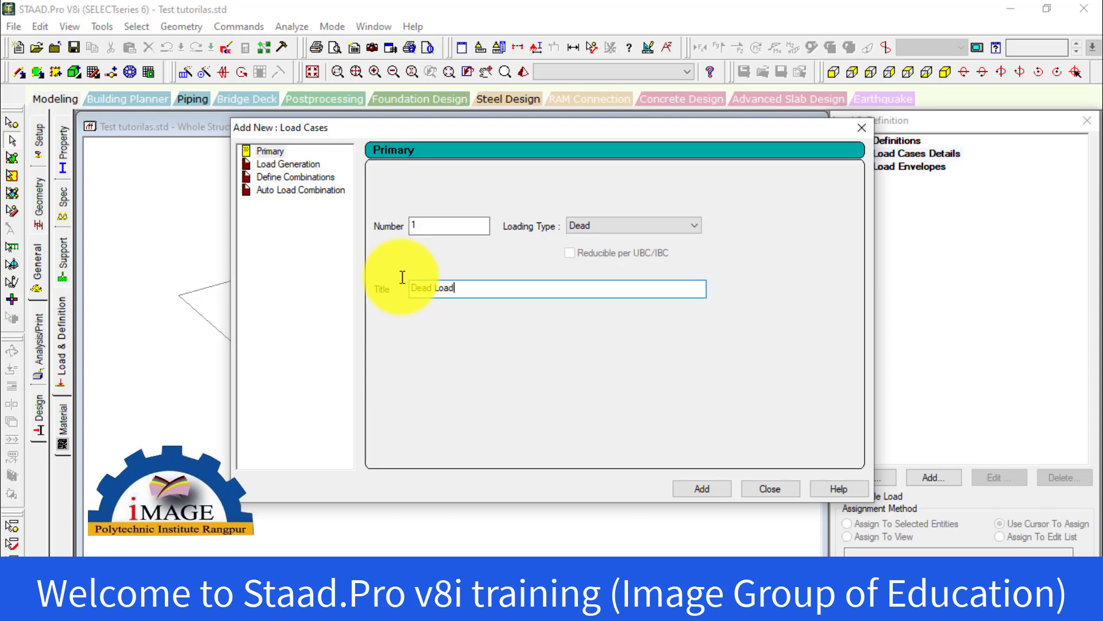
pyautogui.click(707, 490)
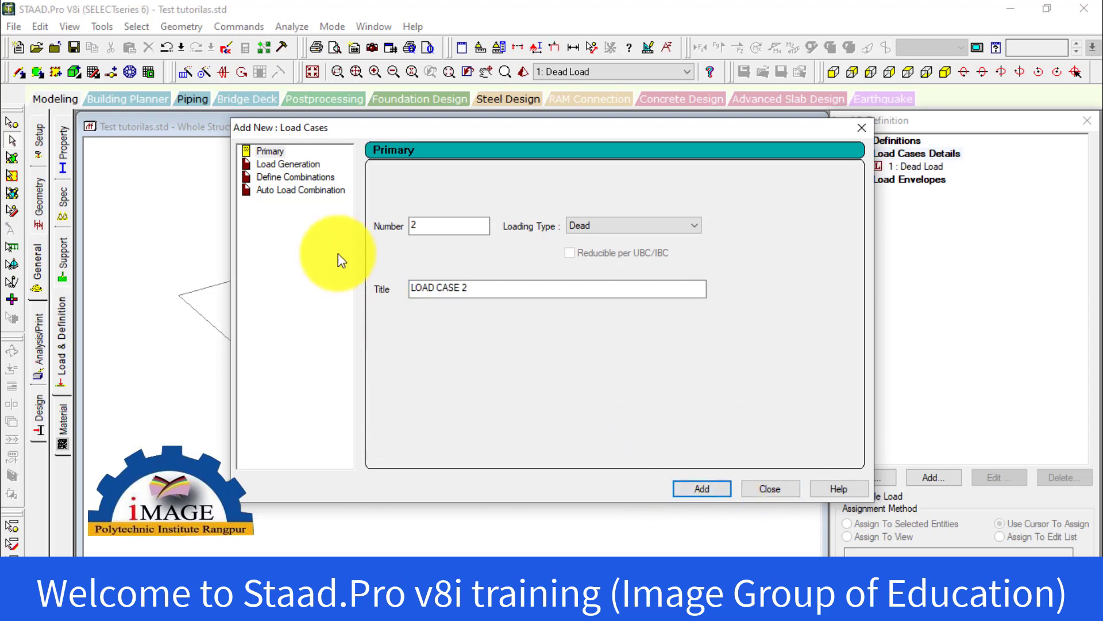
# Add primary load case 2 with the Live loading type and the title "Live Load"
pyautogui.doubleClick(439, 227)
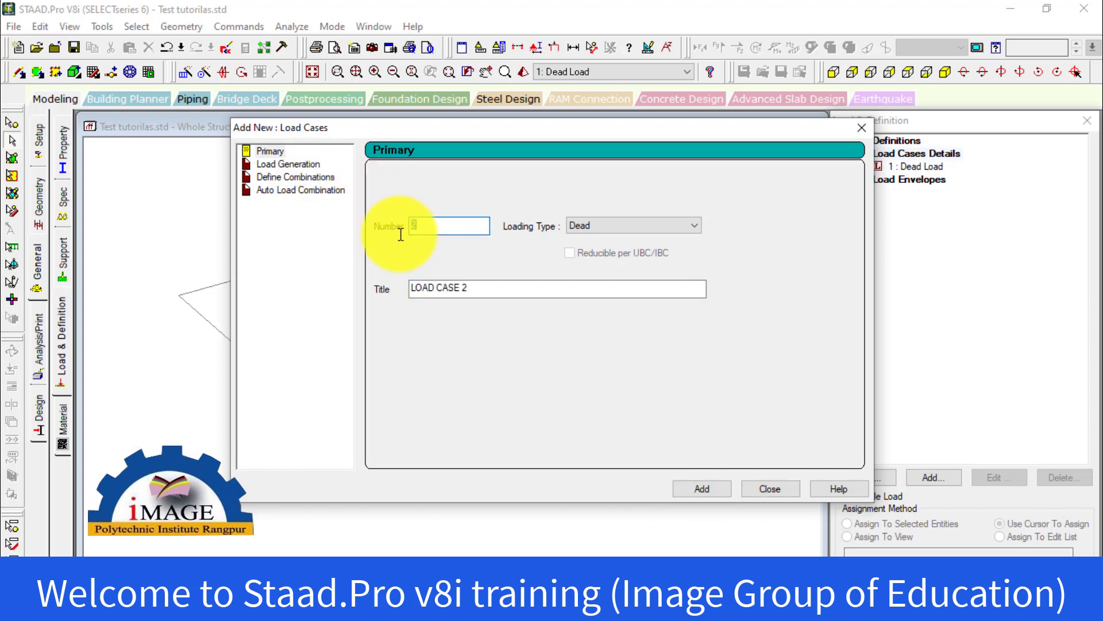
pyautogui.click(269, 151)
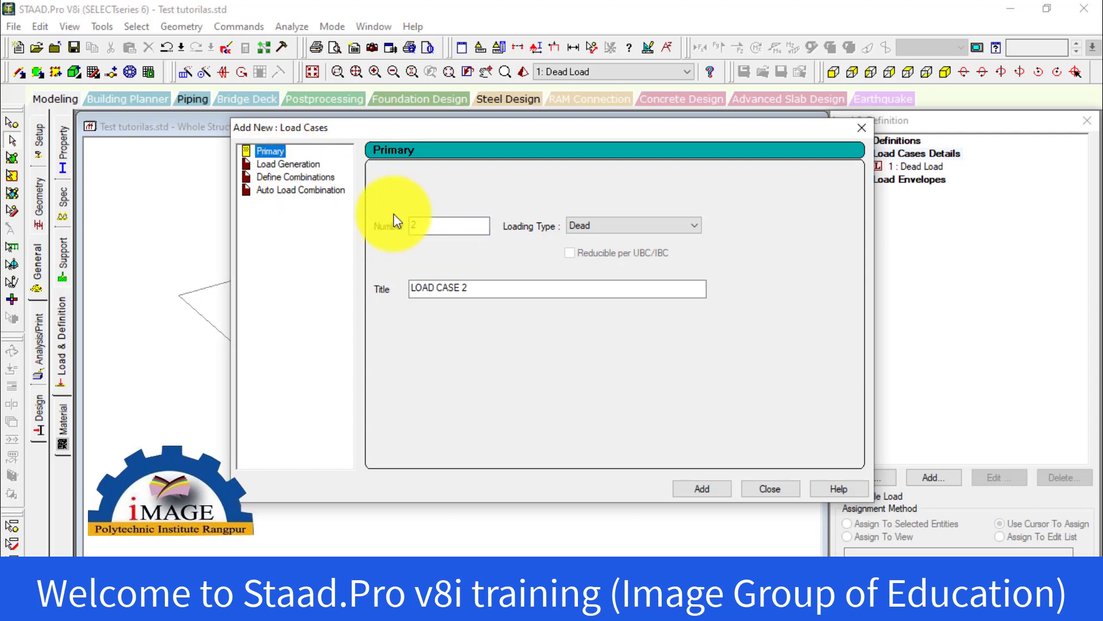
pyautogui.click(433, 230)
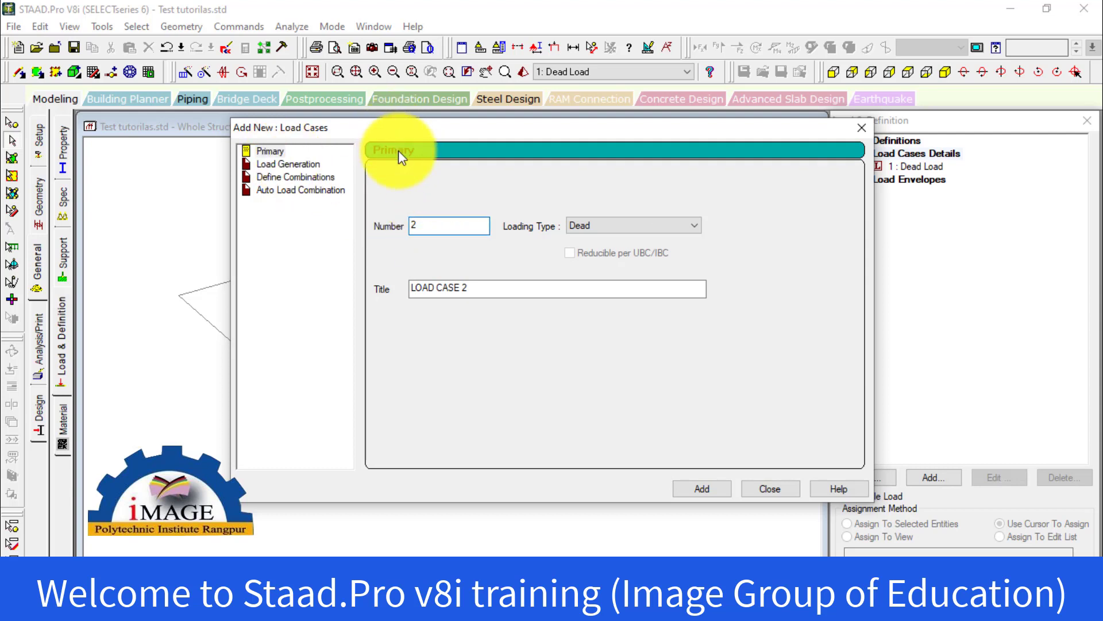
pyautogui.click(632, 233)
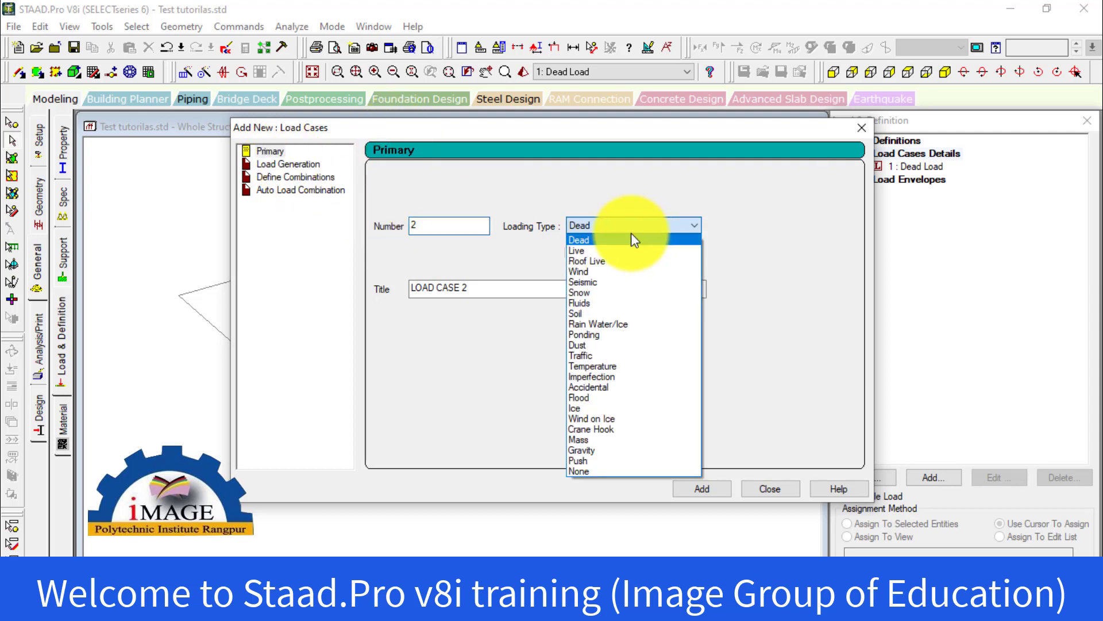
pyautogui.click(613, 250)
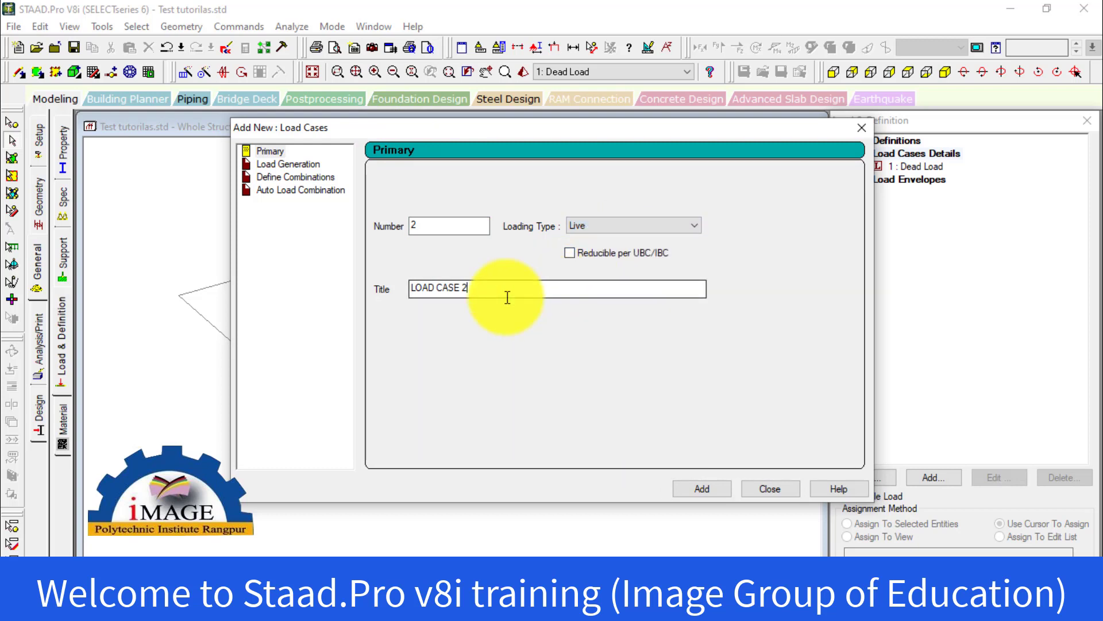
pyautogui.moveTo(505, 289); pyautogui.dragTo(311, 296)
pyautogui.write('Li')
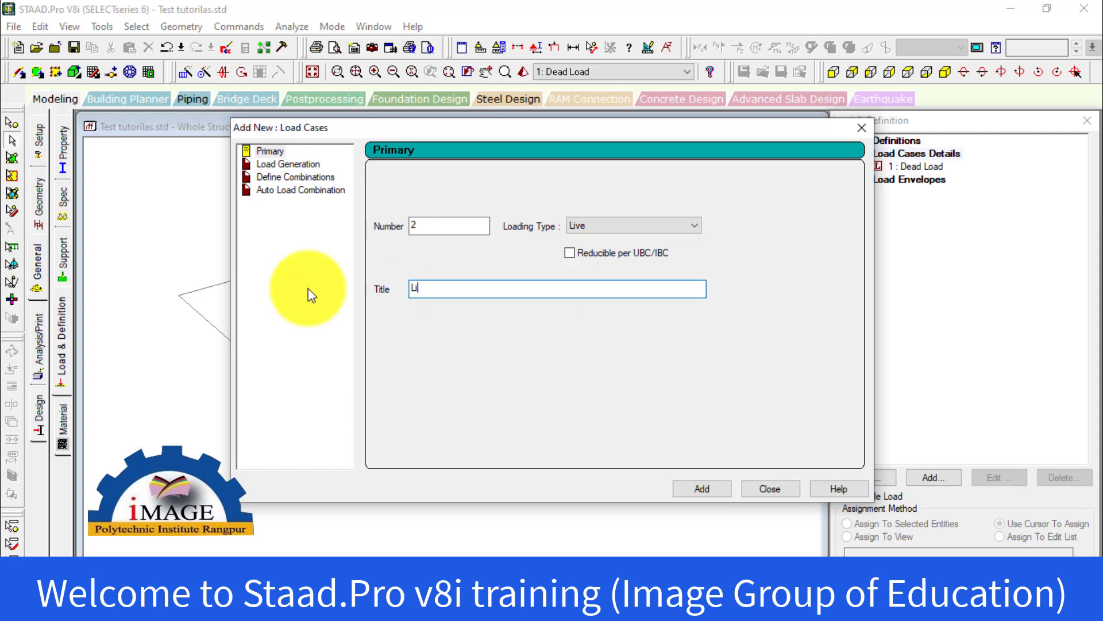
pyautogui.write('ve Load')
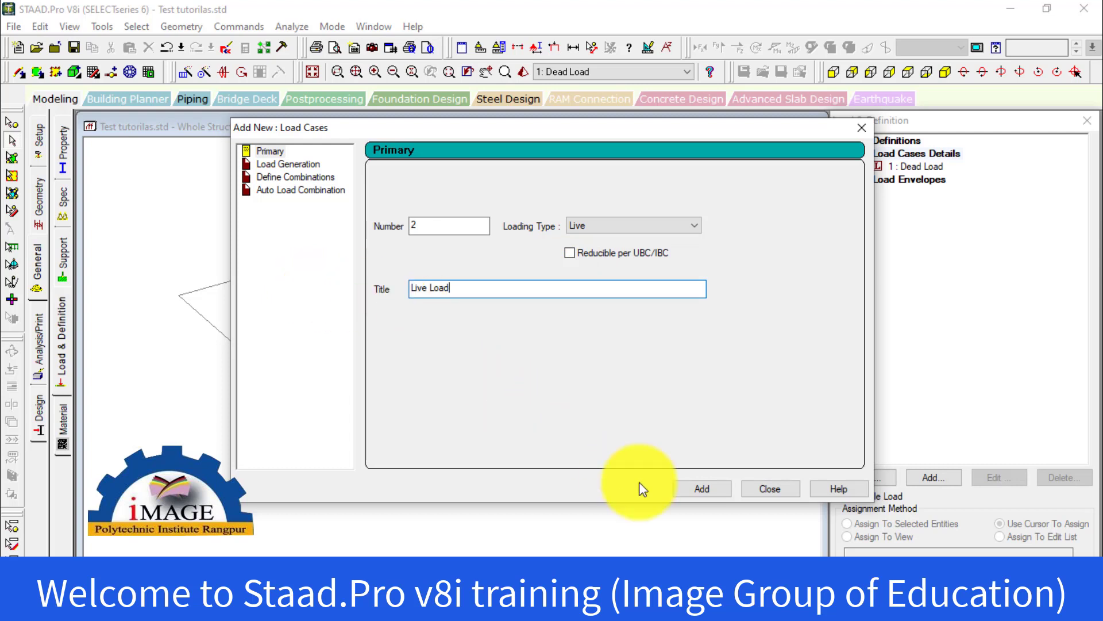
pyautogui.click(683, 489)
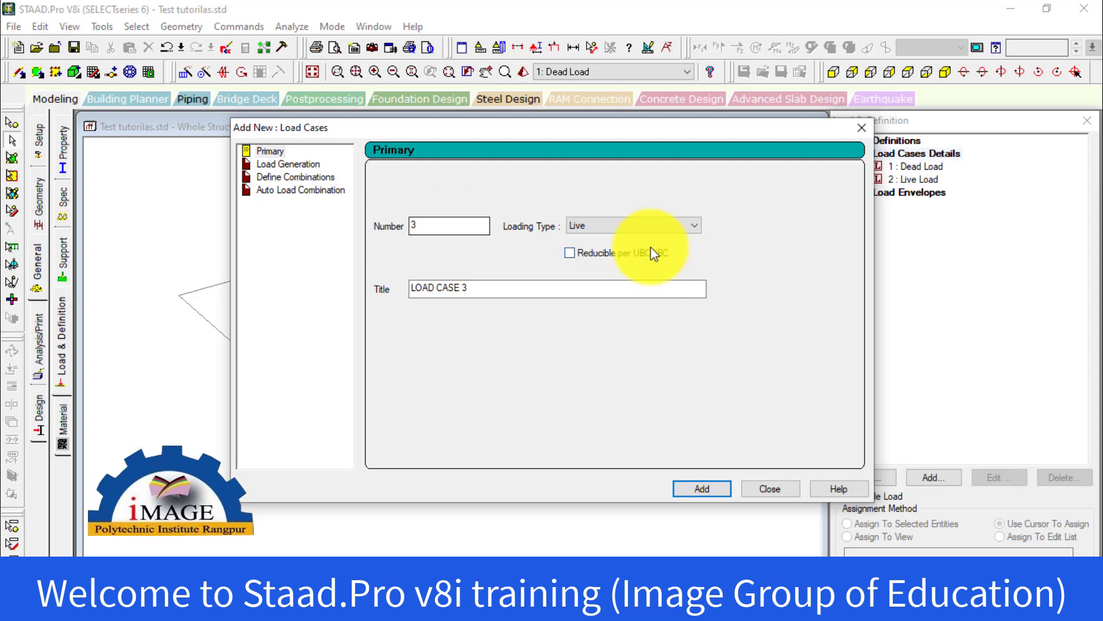
# Add primary load case 3 with the Wind loading type and the title "Wind Load -x"
pyautogui.click(650, 231)
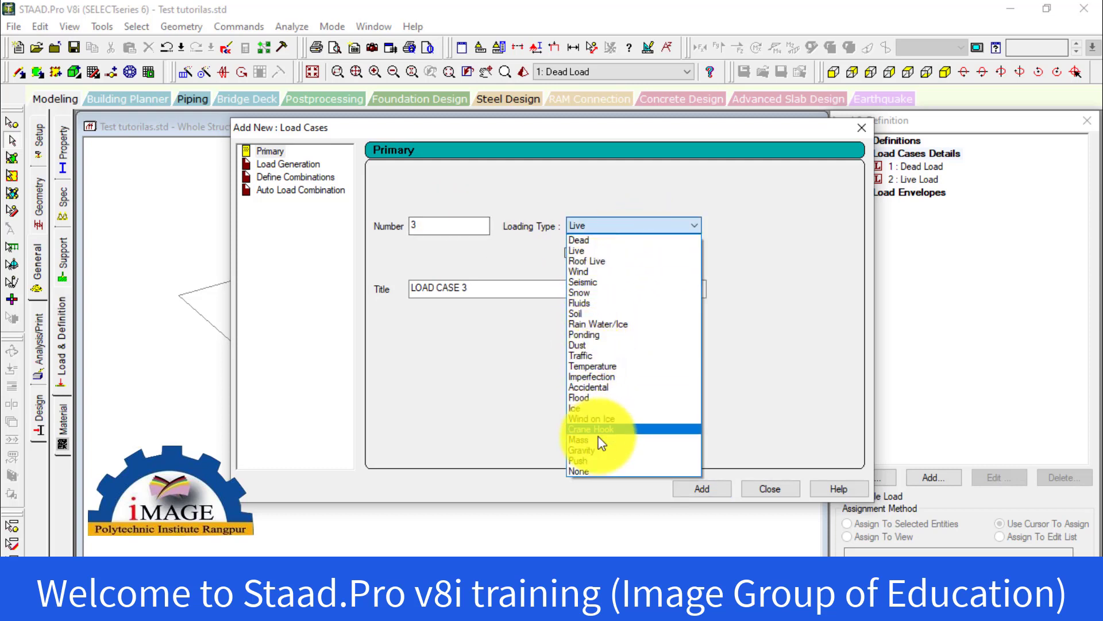
pyautogui.click(621, 281)
pyautogui.moveTo(532, 288); pyautogui.dragTo(337, 296)
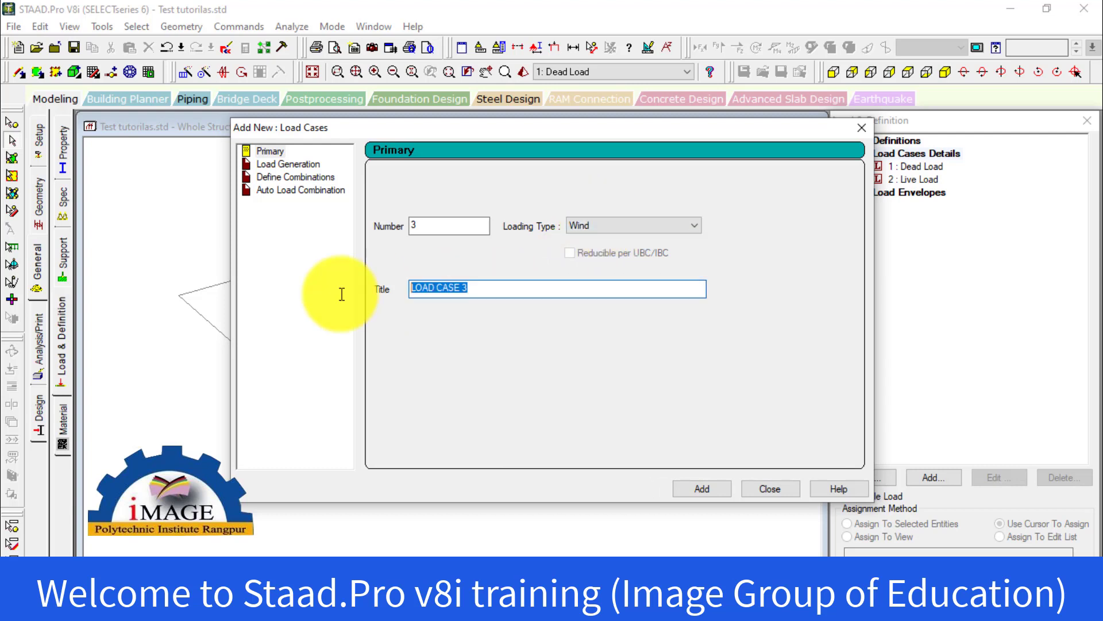
pyautogui.write('Wi')
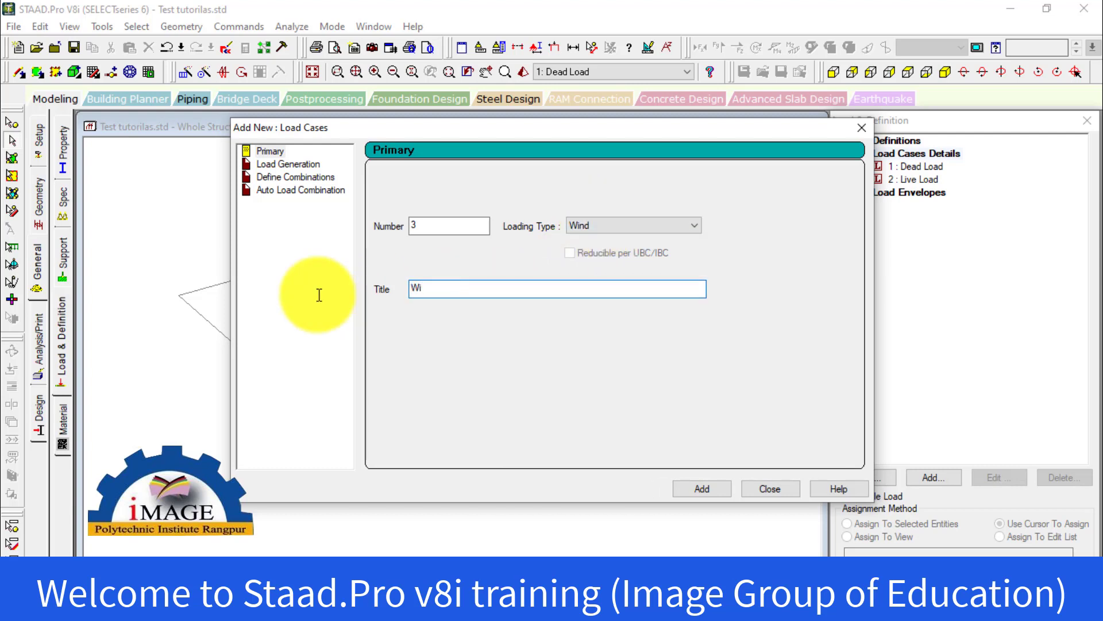
pyautogui.write('nd Load')
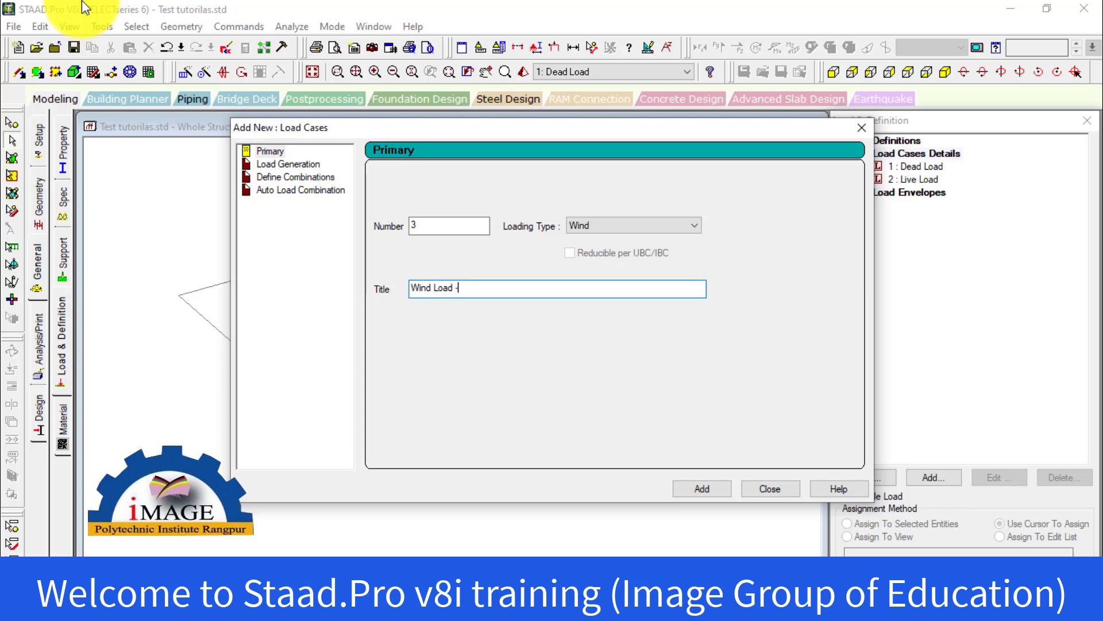
pyautogui.write('-x')
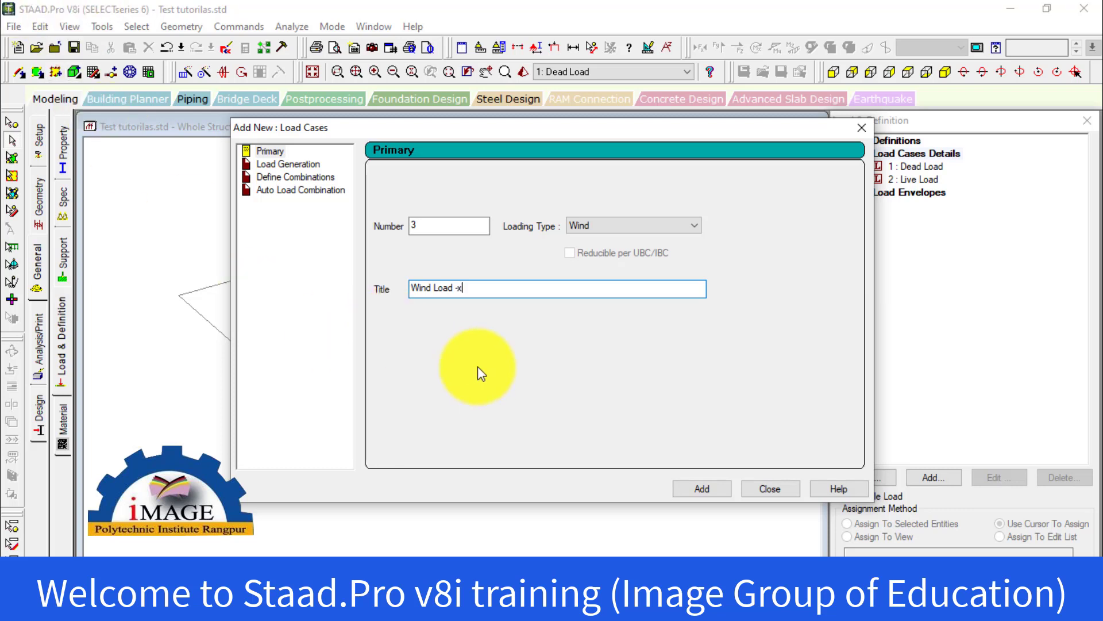
pyautogui.moveTo(468, 288); pyautogui.dragTo(386, 283)
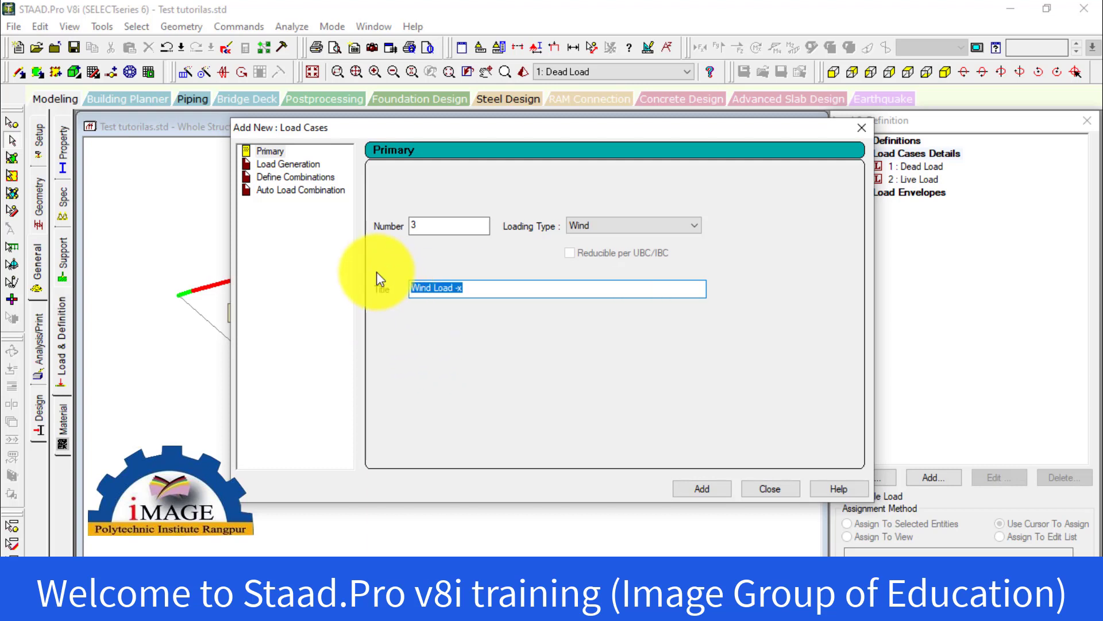
pyautogui.click(702, 488)
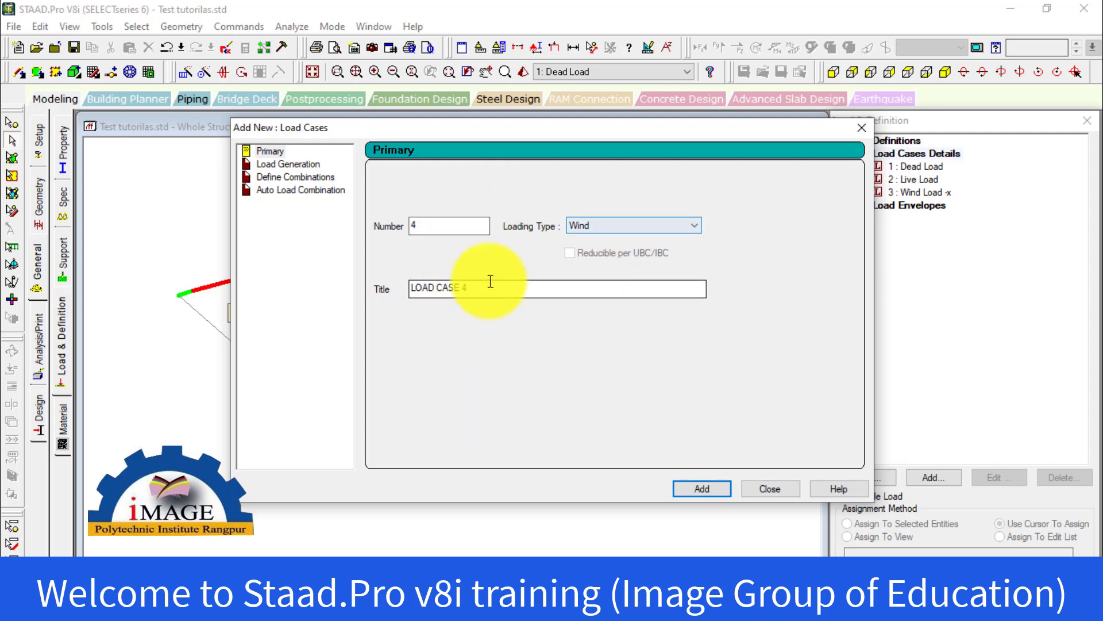
# Add primary load case 4 with the Wind loading type and the title "Wind Load -z"
pyautogui.moveTo(480, 291); pyautogui.dragTo(382, 296)
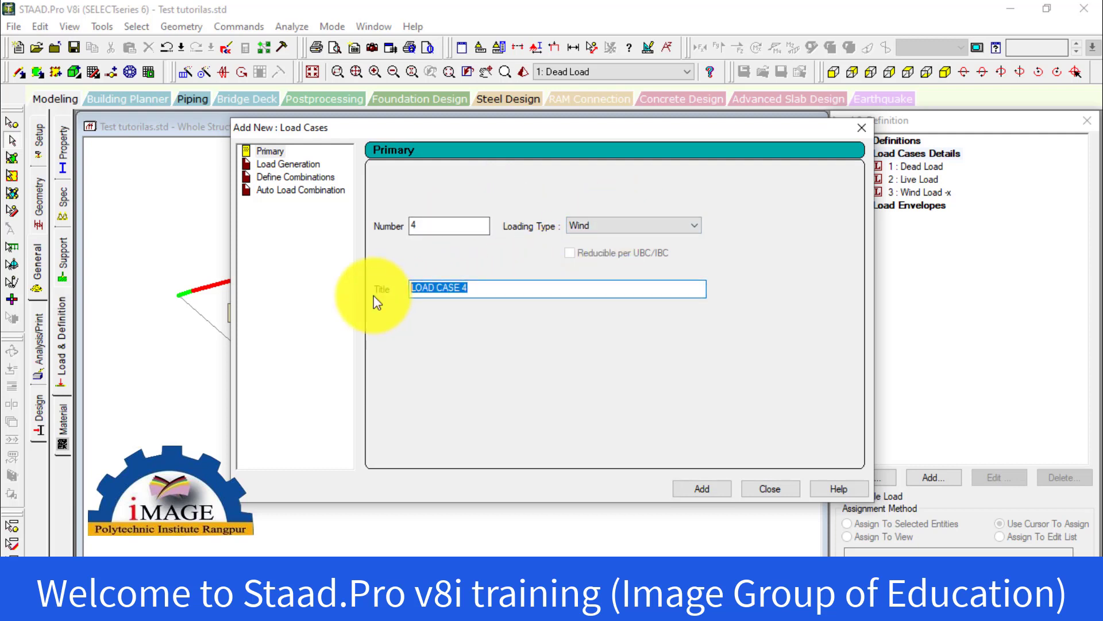
pyautogui.write('Wind Load -z')
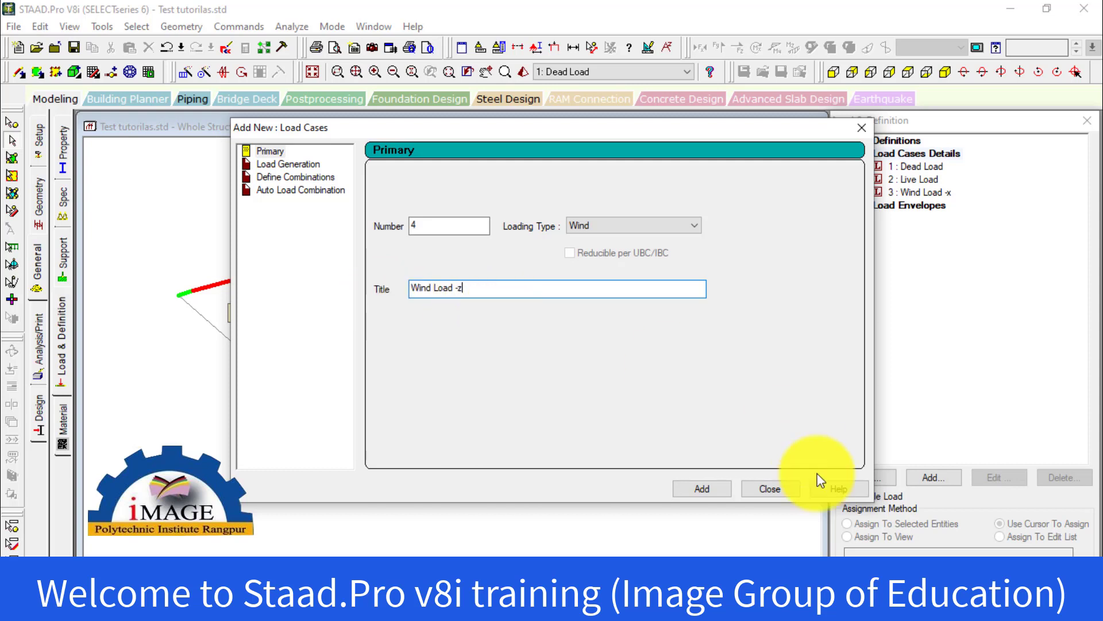
pyautogui.click(700, 488)
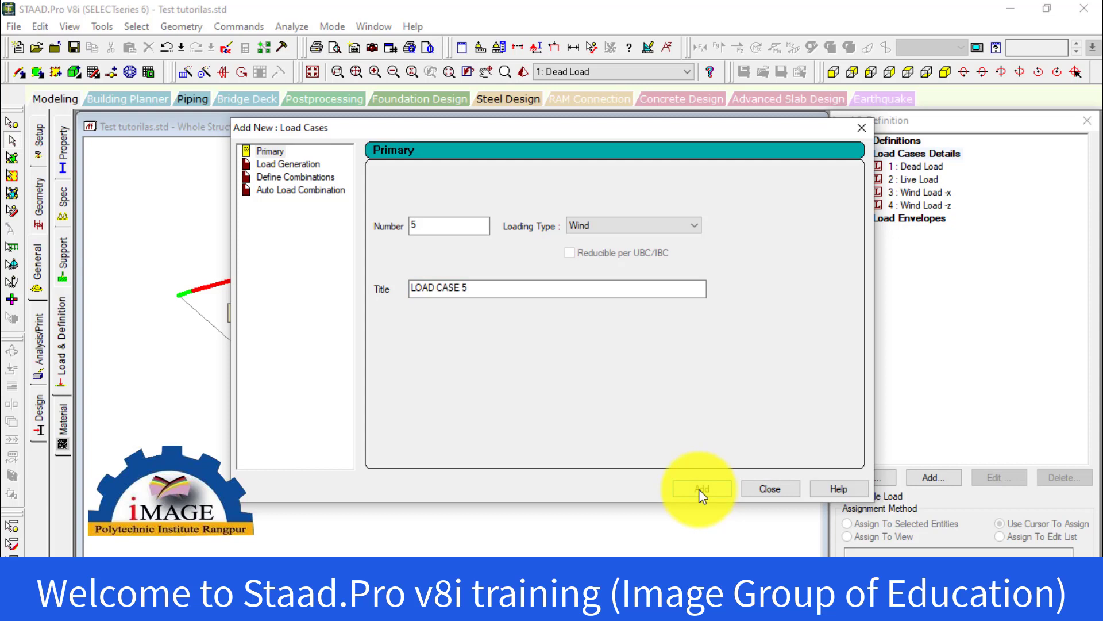
# Add primary load case 5 with the Seismic loading type and the title "EQ-x"
pyautogui.click(282, 154)
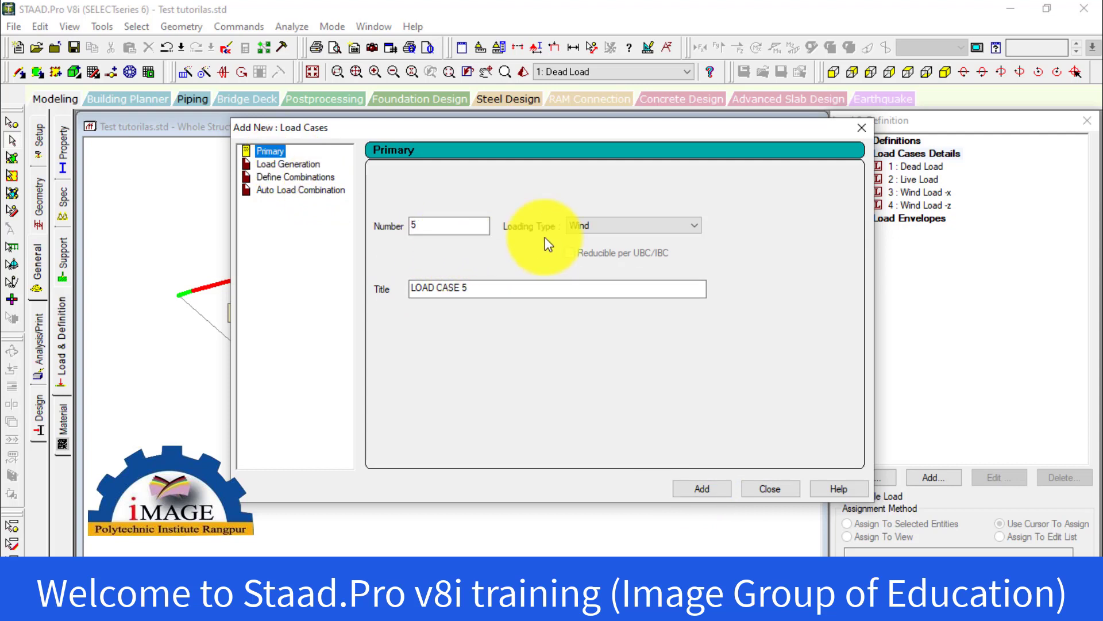
pyautogui.click(615, 234)
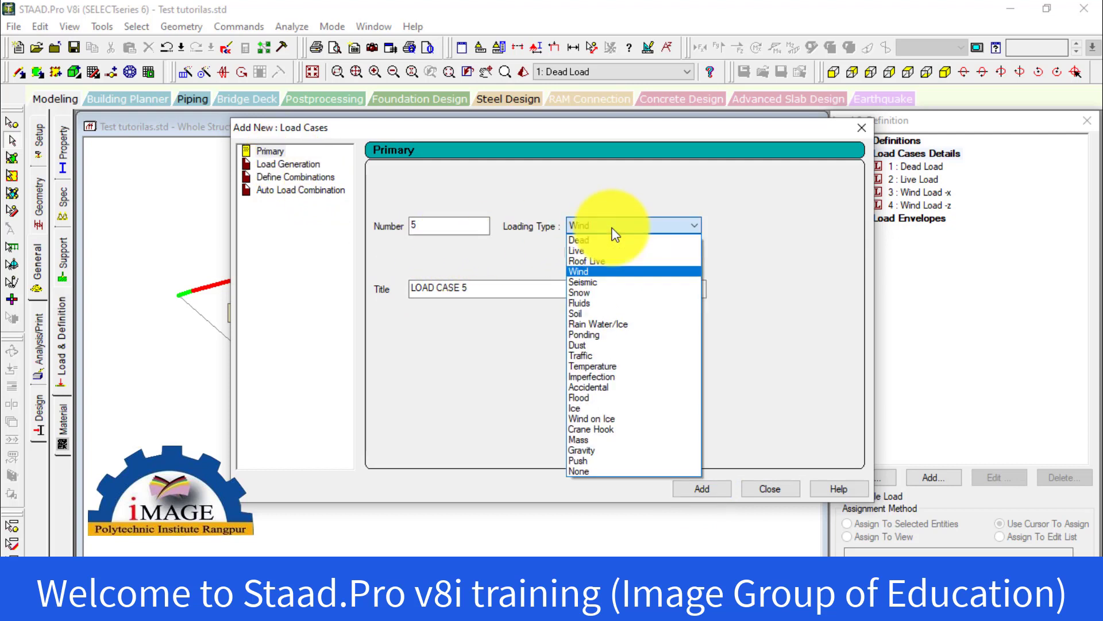
pyautogui.click(591, 279)
pyautogui.moveTo(601, 293); pyautogui.dragTo(357, 289)
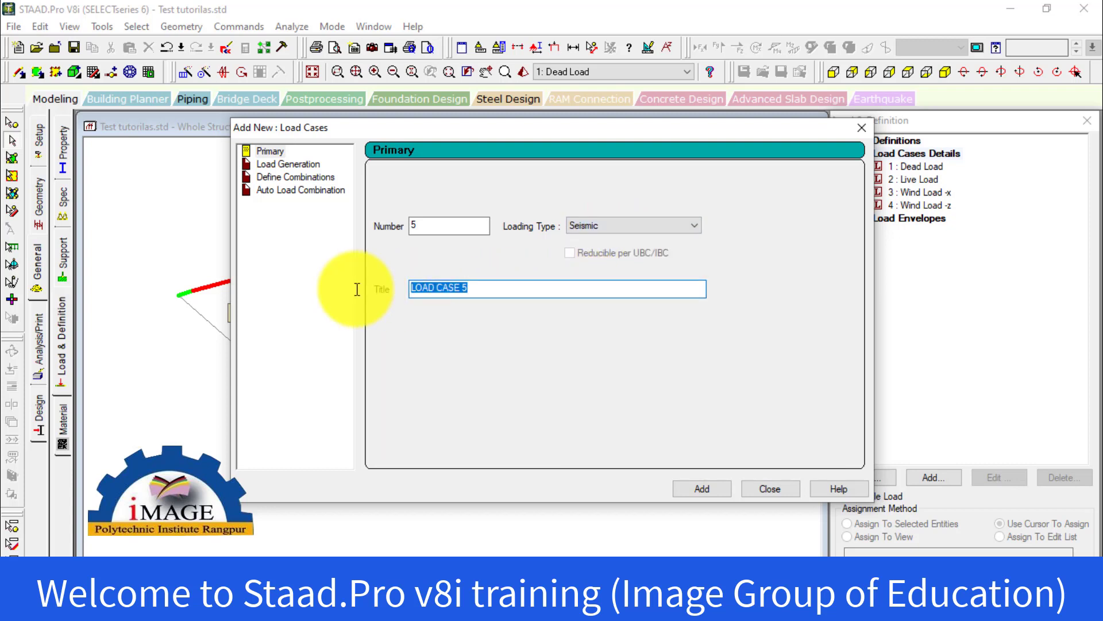
pyautogui.write('EQ-x')
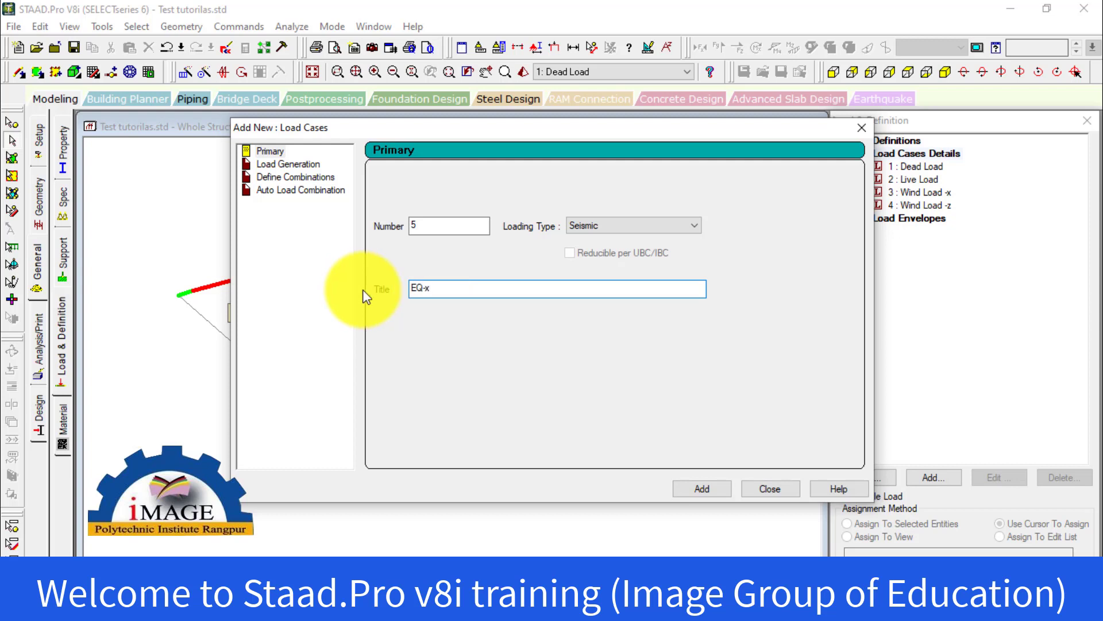
pyautogui.click(719, 489)
# Add primary load case 6 with the Seismic loading type and the title "EQ-z", and finish adding load cases
pyautogui.moveTo(492, 288); pyautogui.dragTo(402, 285)
pyautogui.write('E')
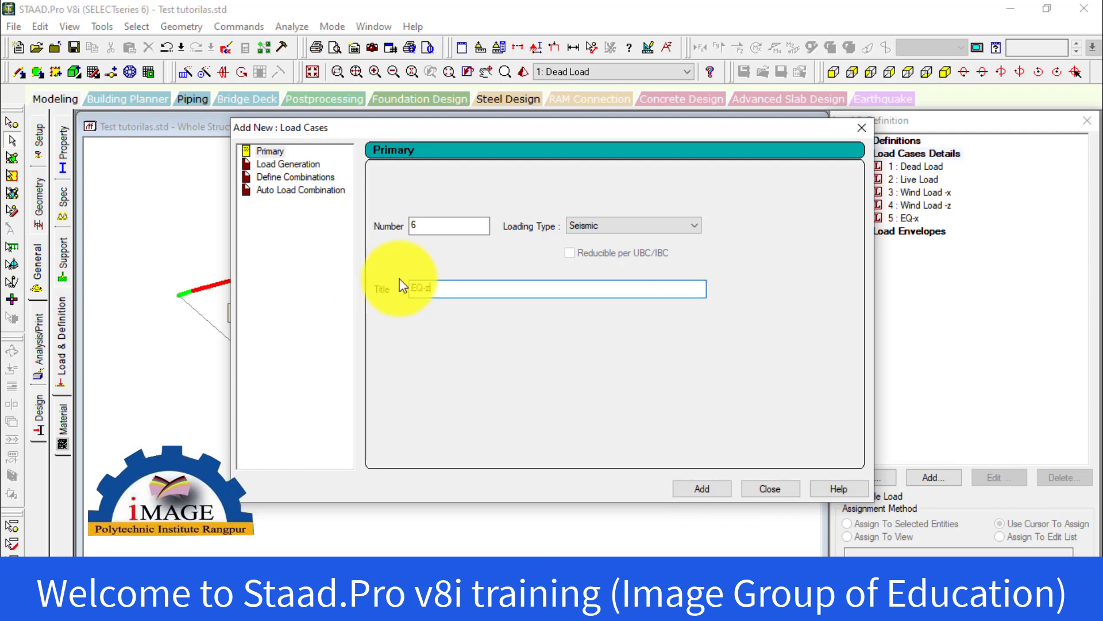
pyautogui.click(722, 490)
pyautogui.click(777, 493)
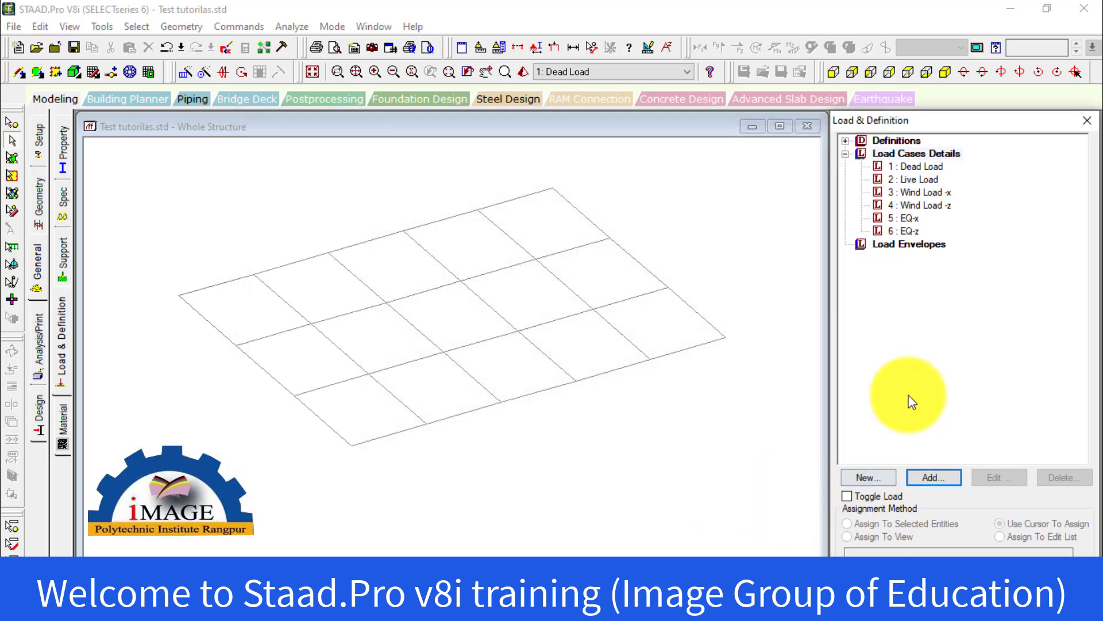
# Review the dead, live, wind and seismic entries in the load cases details, declining the auto save
pyautogui.click(902, 207)
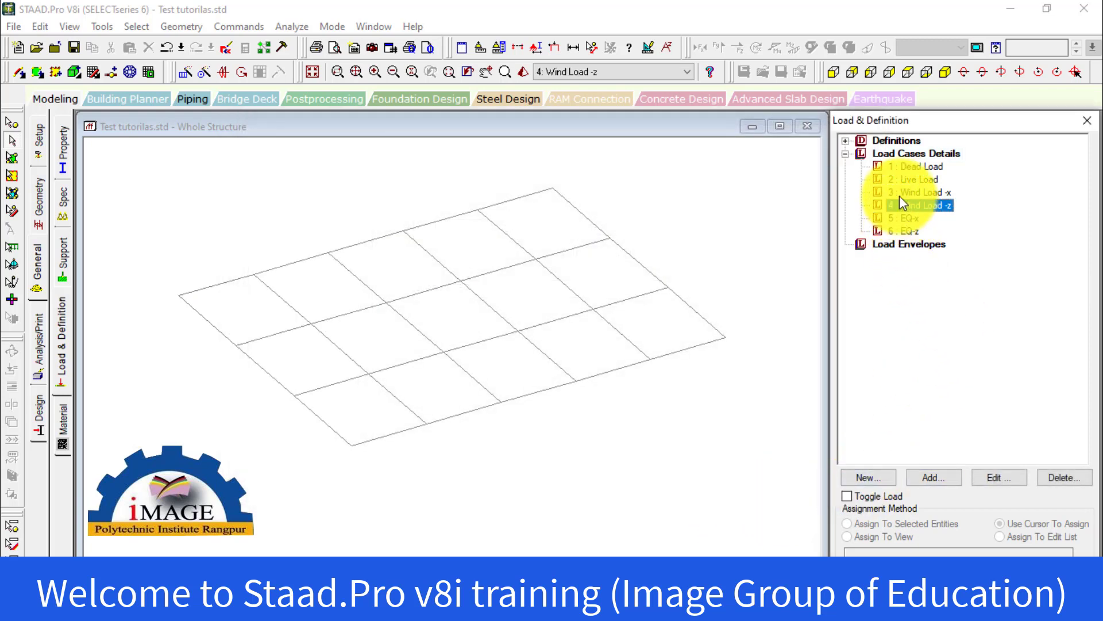
pyautogui.click(902, 193)
pyautogui.click(879, 166)
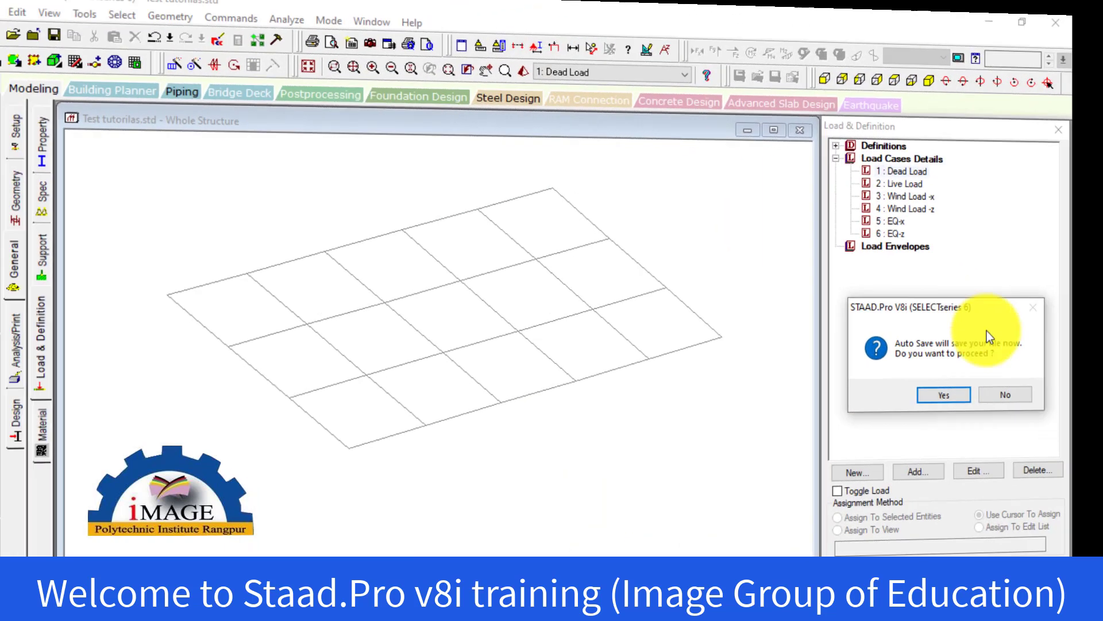
pyautogui.click(1005, 395)
pyautogui.click(894, 233)
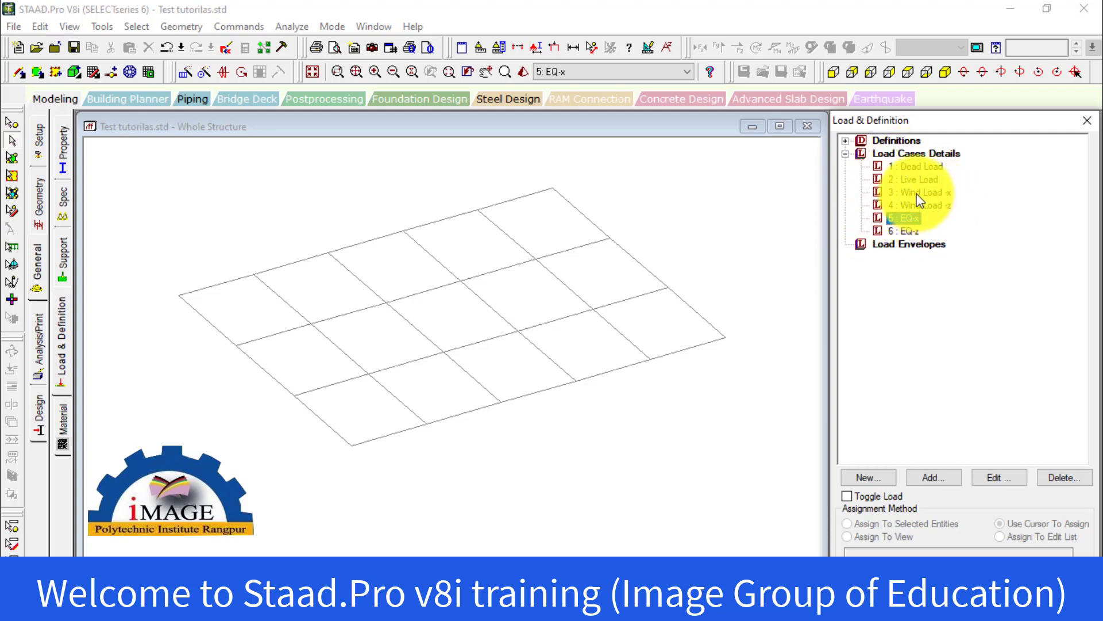
pyautogui.click(914, 242)
pyautogui.click(909, 226)
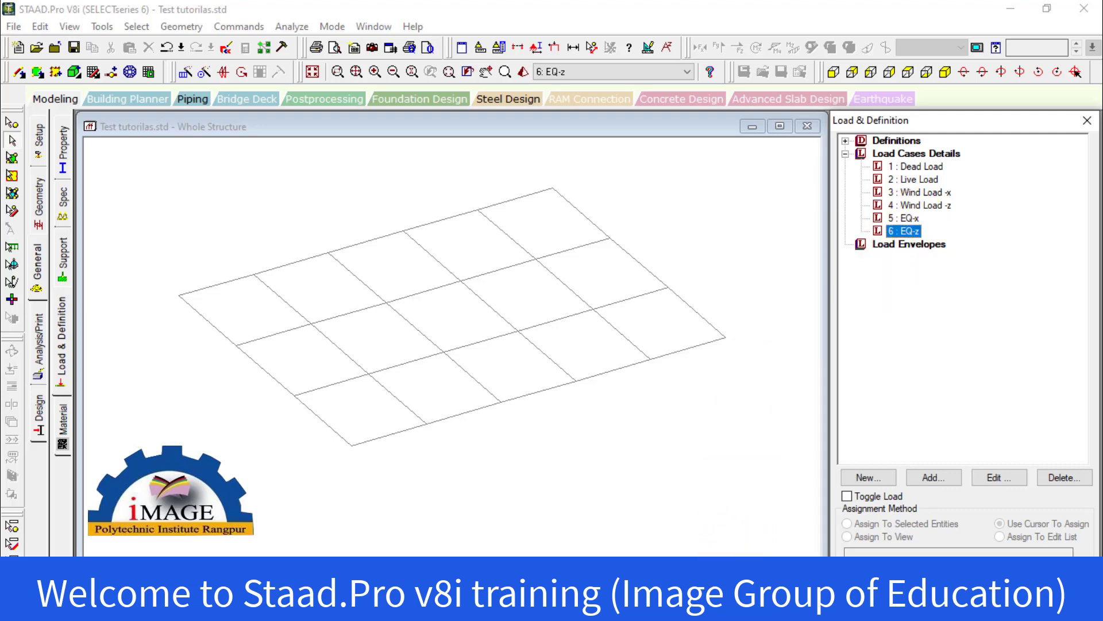
# Switch to the Word lecture notes and delete the bullet text "Plate Thicknes" under the Lecture no. 010 command heading
pyautogui.moveTo(693, 608)
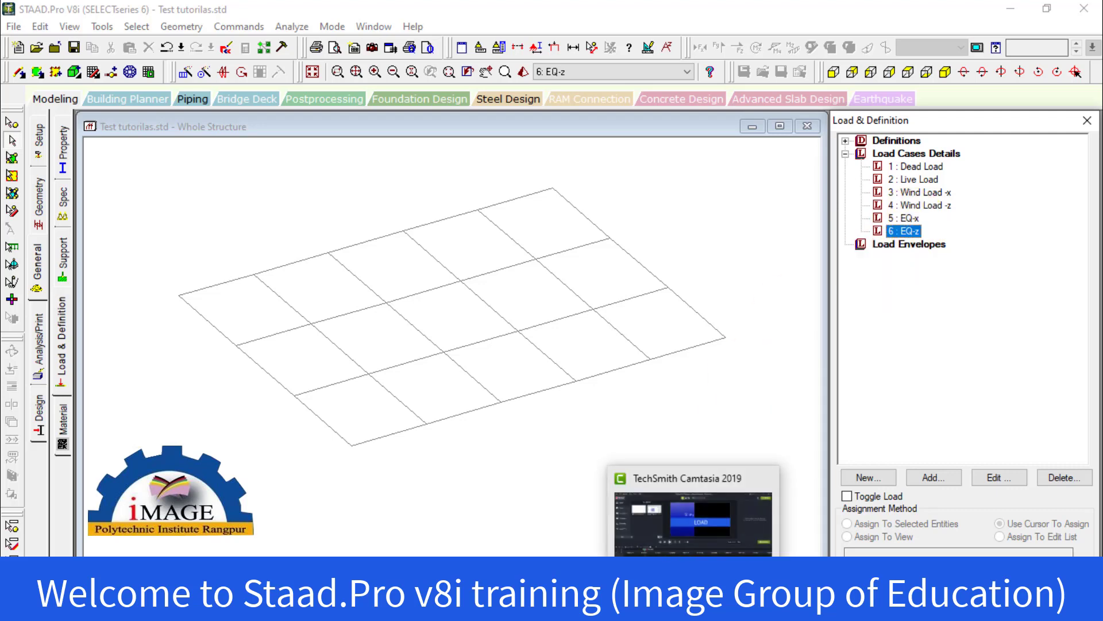
pyautogui.click(626, 608)
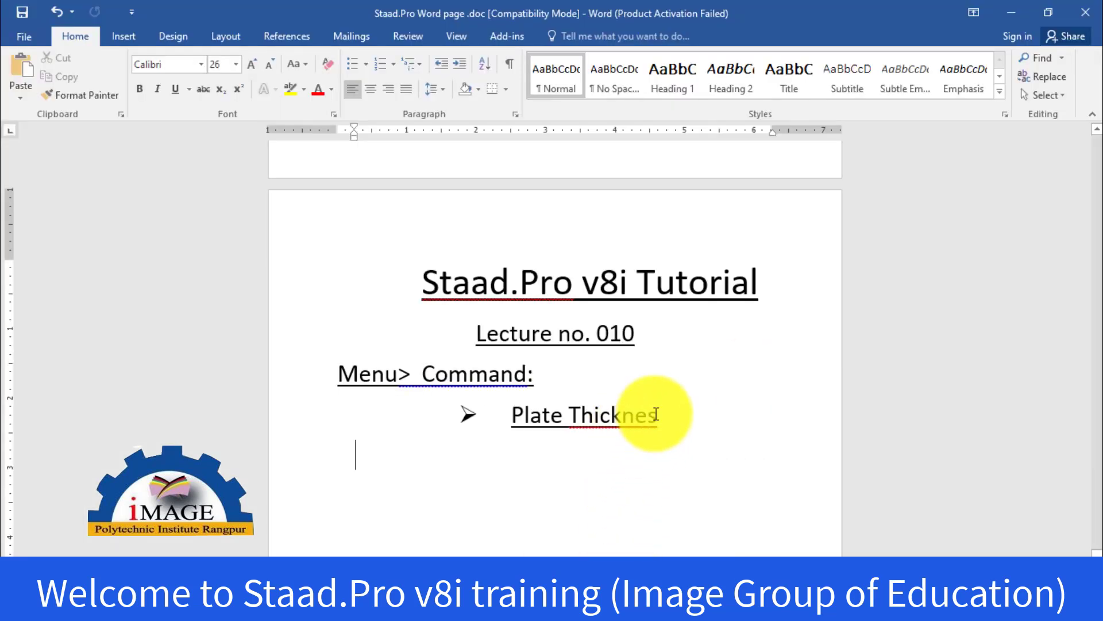
pyautogui.press('BackSpace')
pyautogui.press('BackSpace')
pyautogui.press('BackSpace')
pyautogui.press('BackSpace')
pyautogui.press('BackSpace')
pyautogui.press('BackSpace')
pyautogui.press('BackSpace')
pyautogui.press('BackSpace')
pyautogui.press('BackSpace')
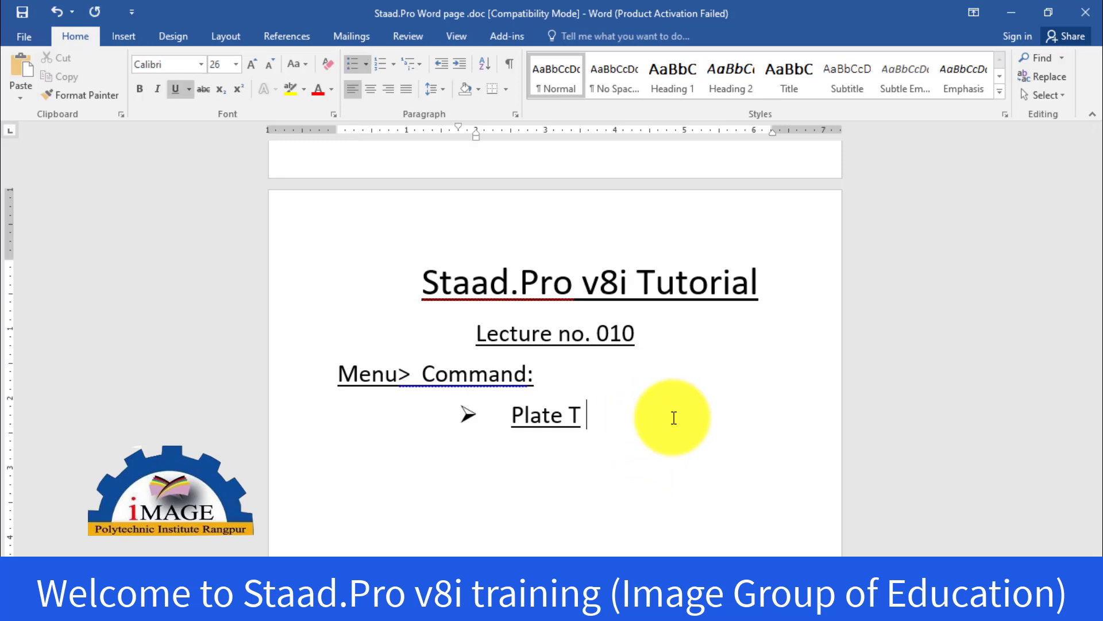
pyautogui.press('BackSpace')
pyautogui.press('BackSpace')
pyautogui.press('BackSpace')
pyautogui.press('BackSpace')
pyautogui.press('BackSpace')
pyautogui.press('BackSpace')
pyautogui.press('BackSpace')
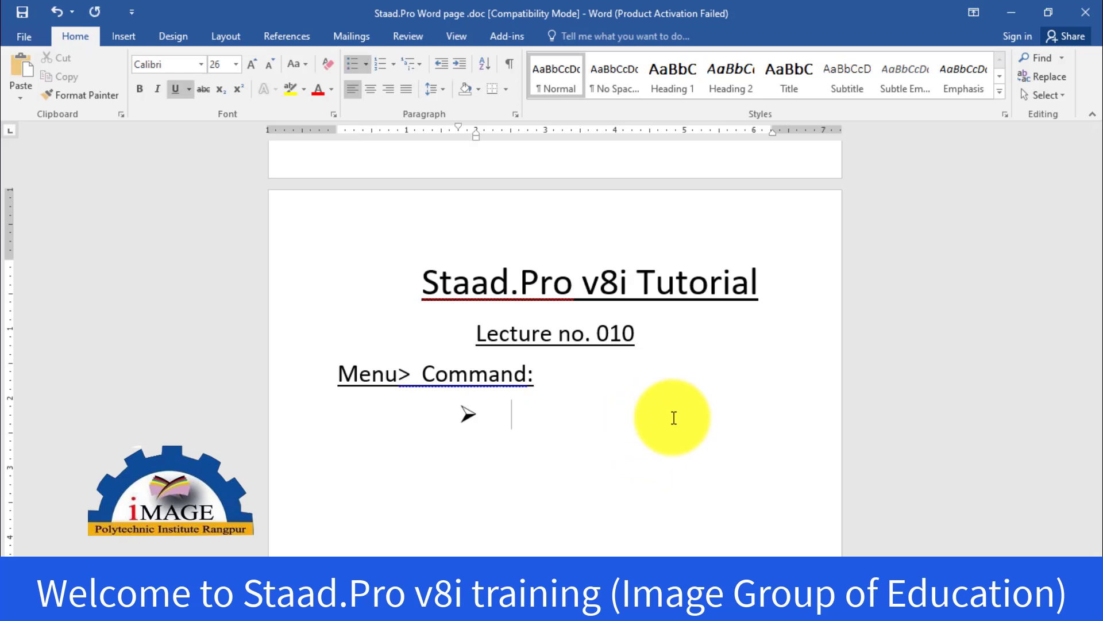
# Add "Load" after "Menu> Command:" in the Lecture no. 010 heading
pyautogui.click(543, 376)
pyautogui.write('Load')
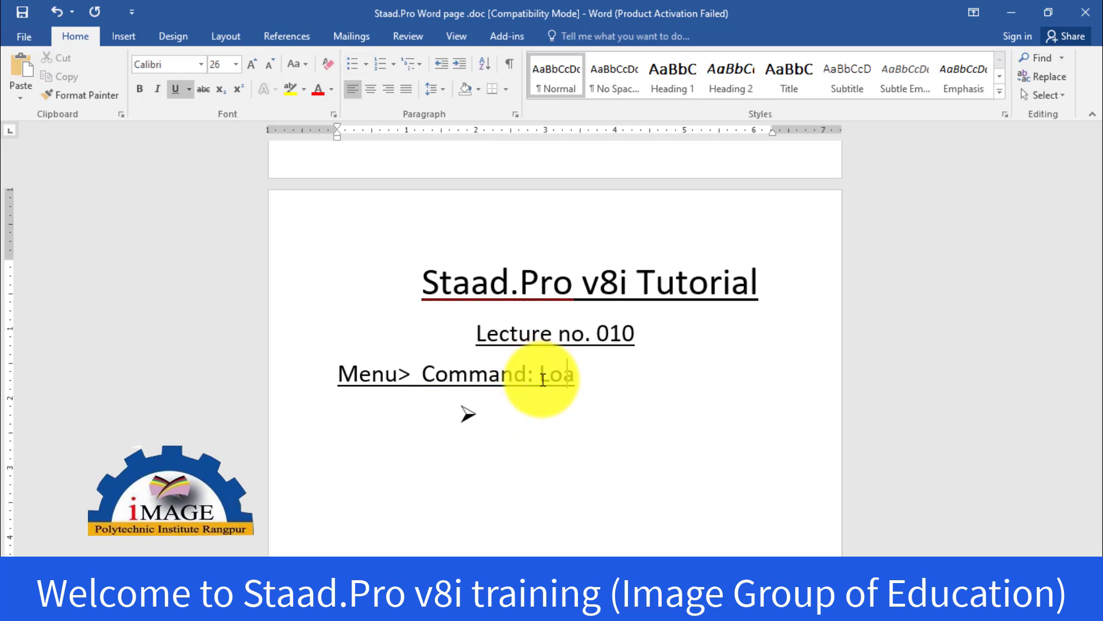
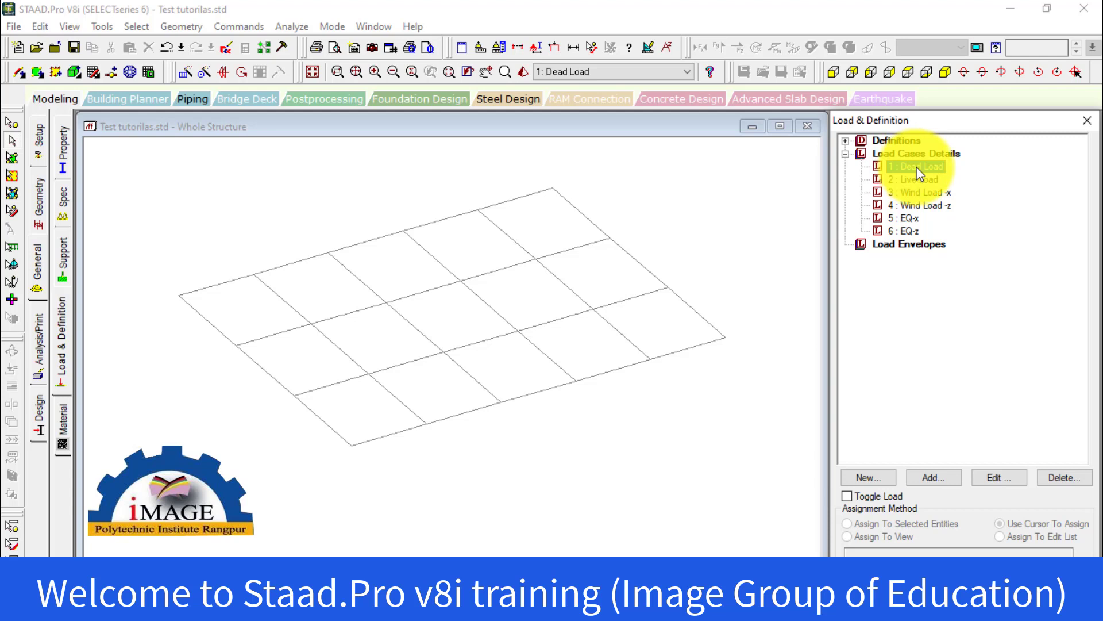
# Add a selfweight load in the Y direction with factor -1 to the Dead Load case, accepting the auto save
pyautogui.click(919, 180)
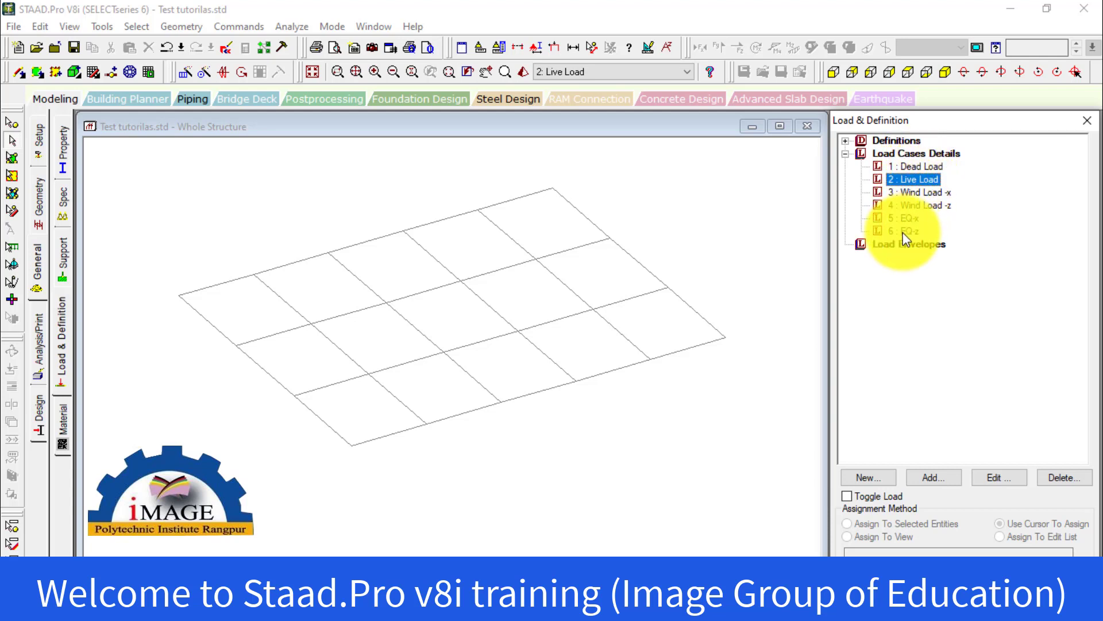
pyautogui.click(918, 166)
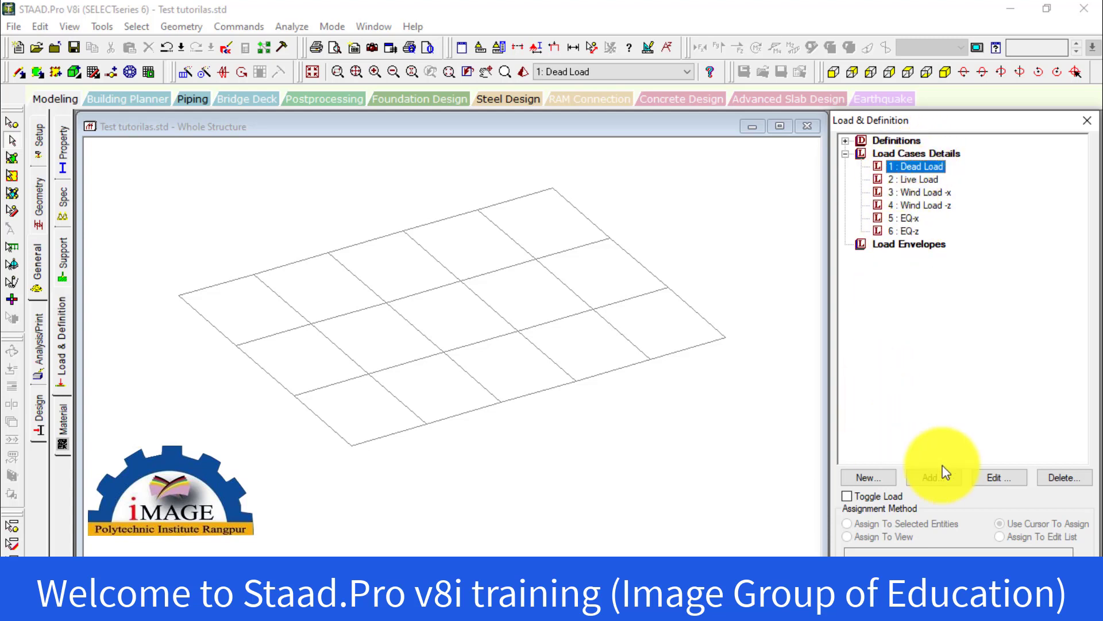
pyautogui.click(926, 480)
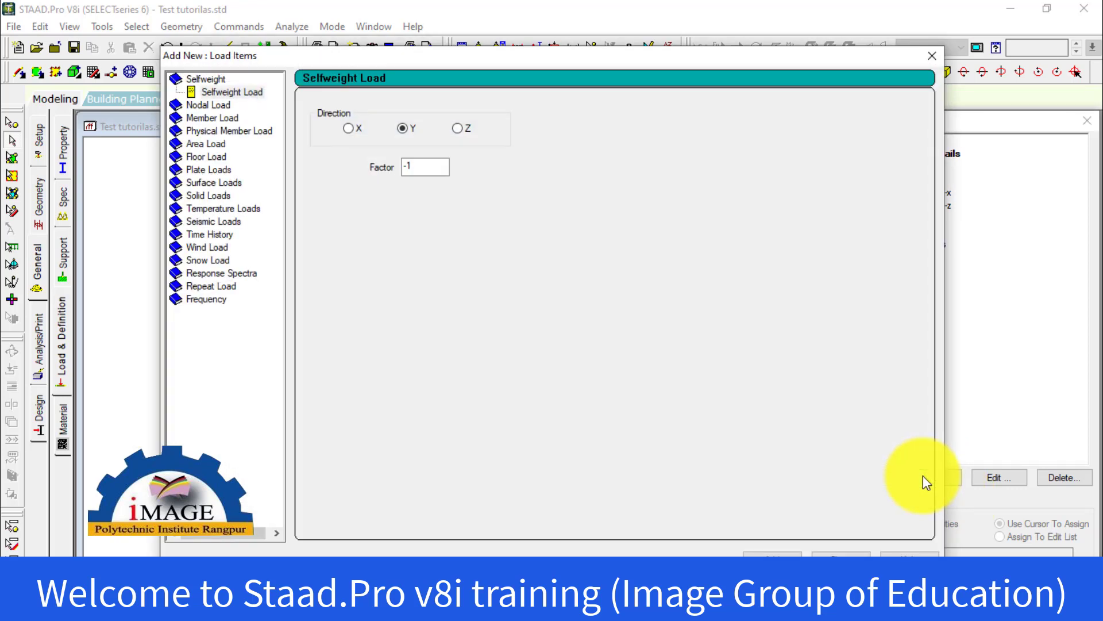
pyautogui.doubleClick(216, 81)
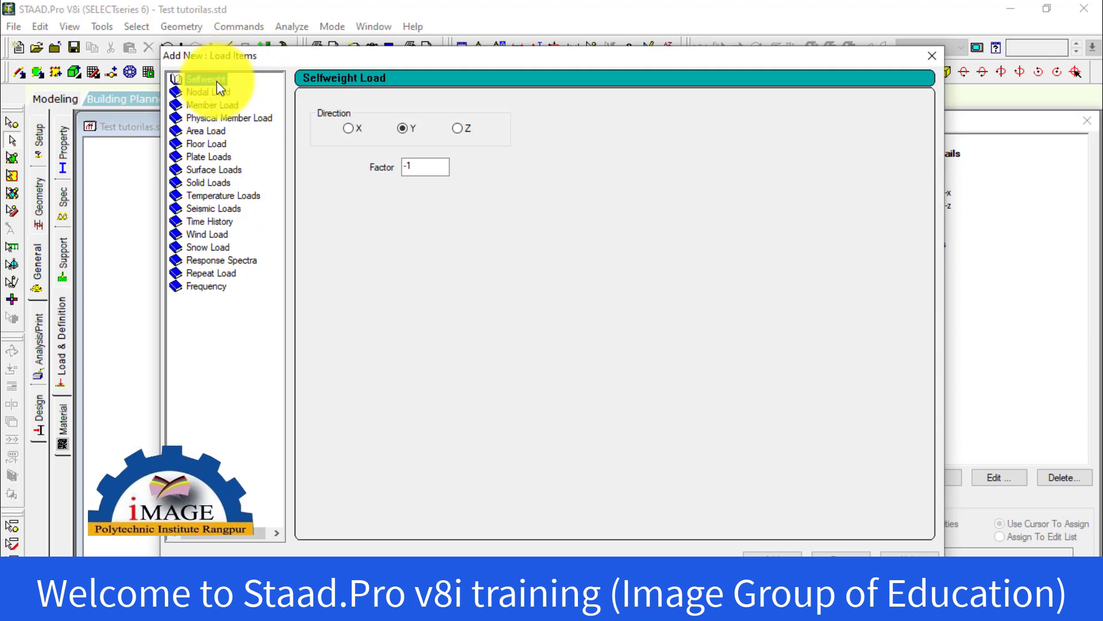
pyautogui.doubleClick(174, 80)
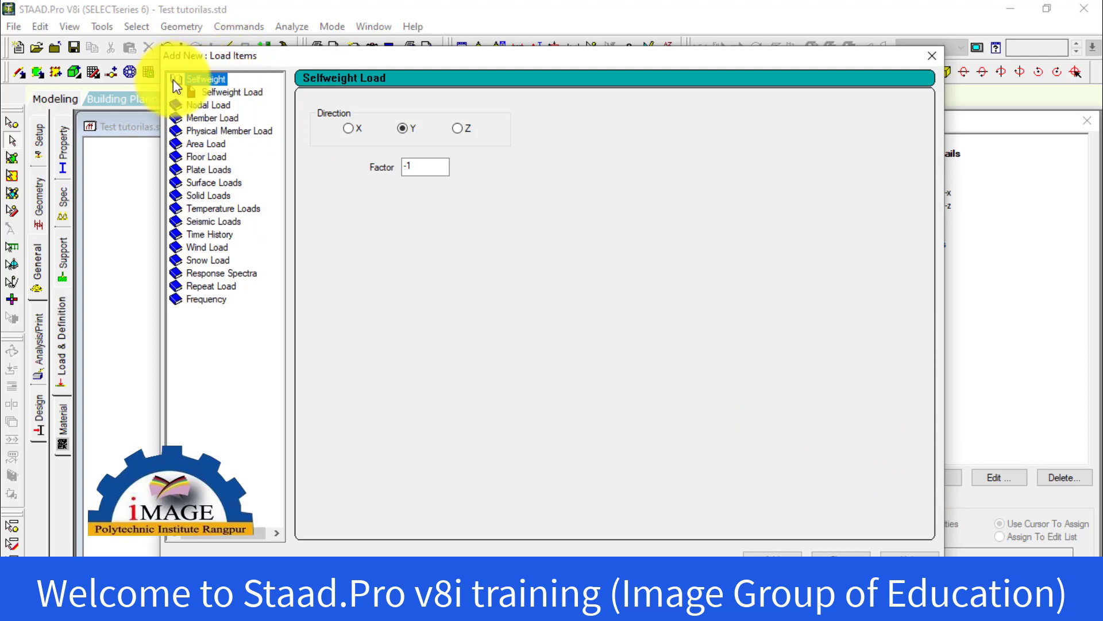
pyautogui.click(222, 97)
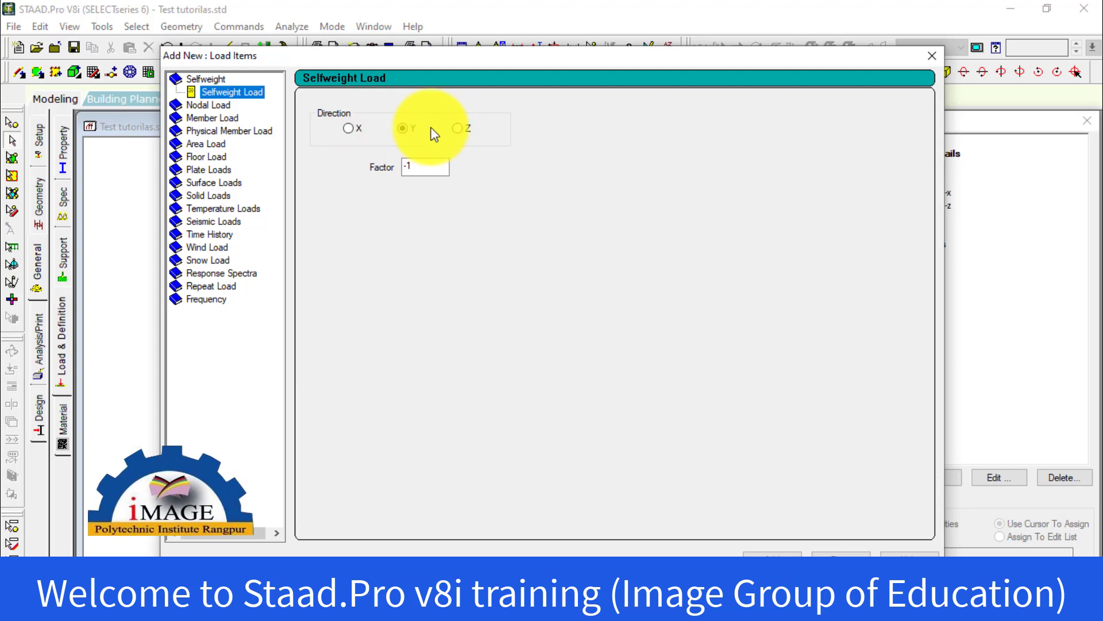
pyautogui.click(435, 165)
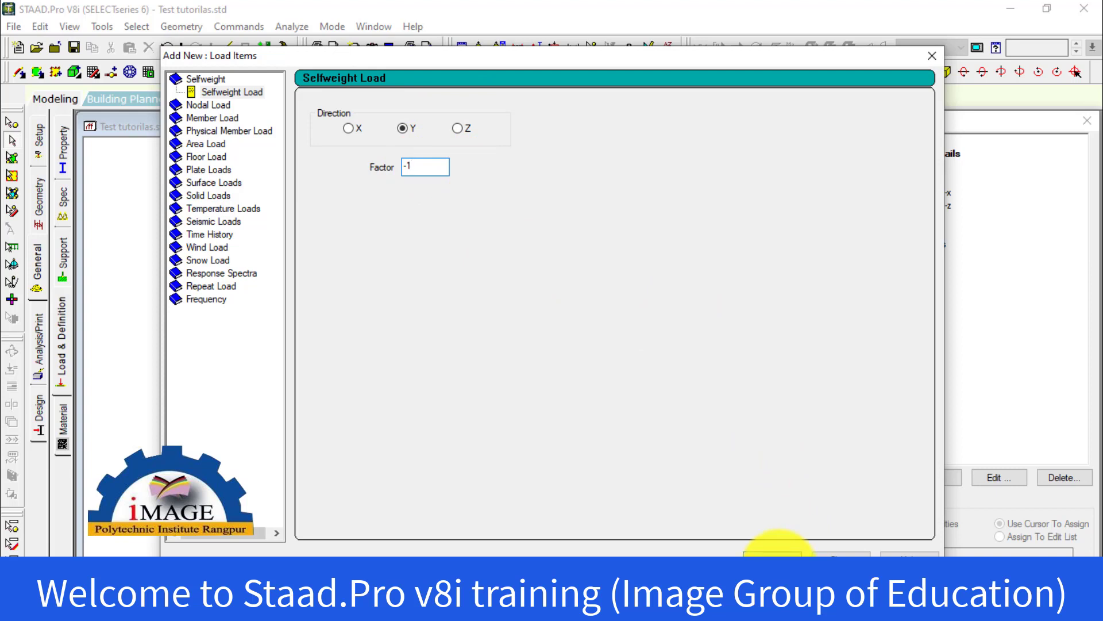
pyautogui.click(773, 555)
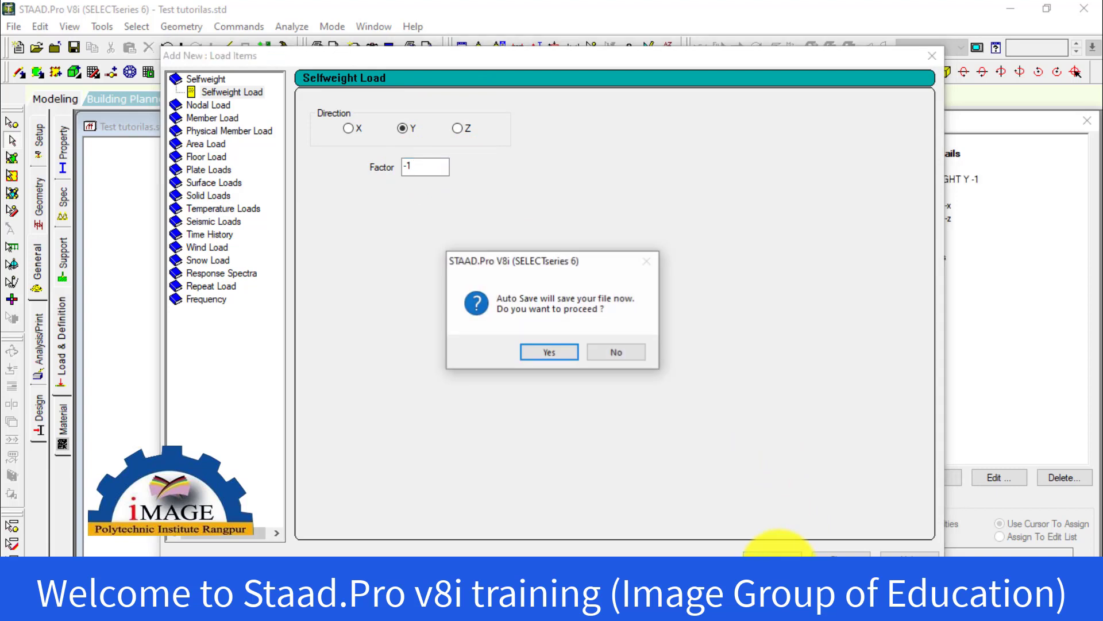
pyautogui.click(526, 352)
pyautogui.click(444, 341)
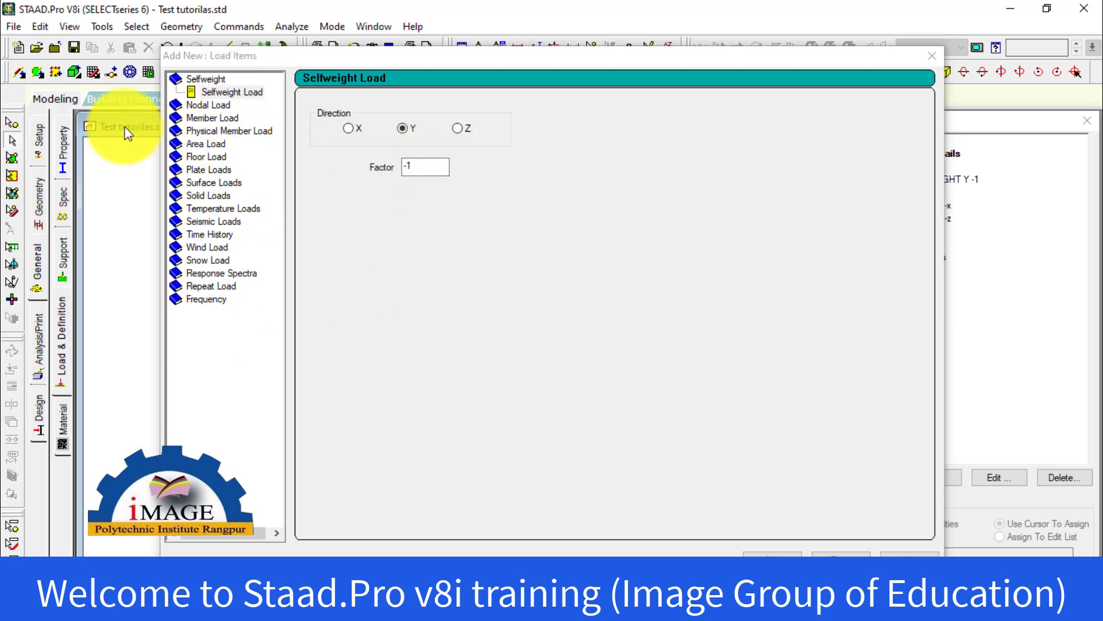
pyautogui.click(194, 105)
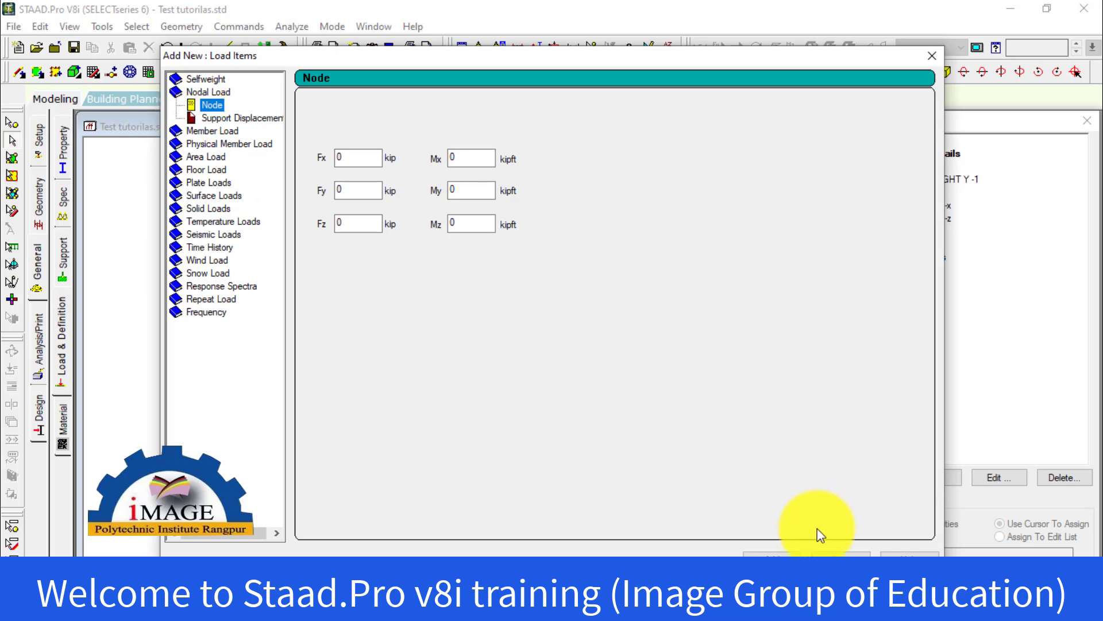
pyautogui.click(831, 551)
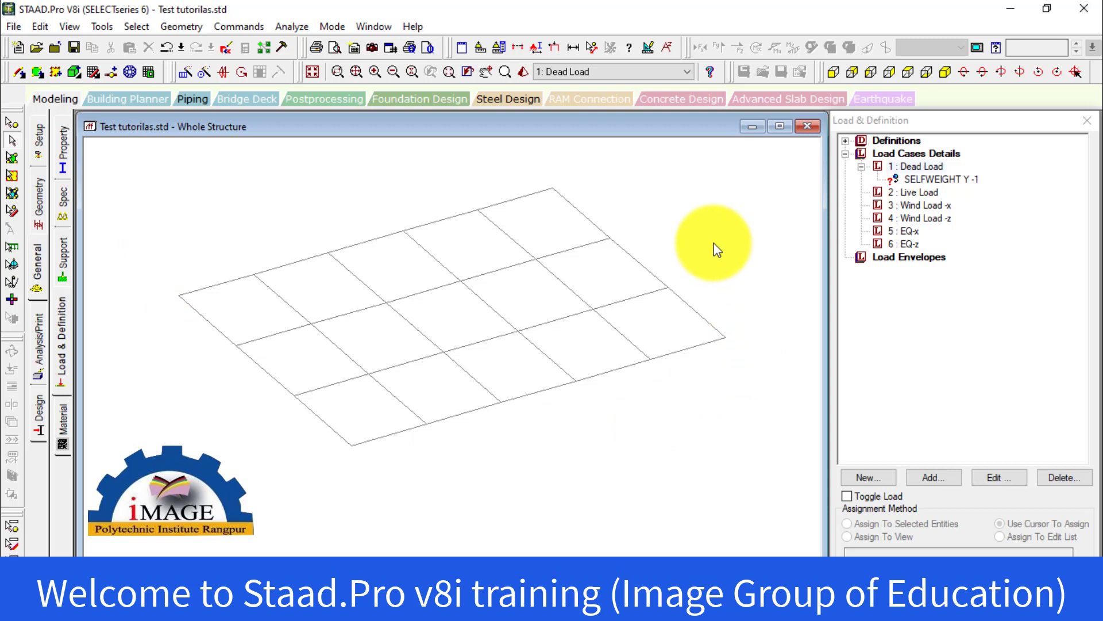
# Display the node numbers on the floor grid and select node 86
pyautogui.hotkey('shift', 'n')
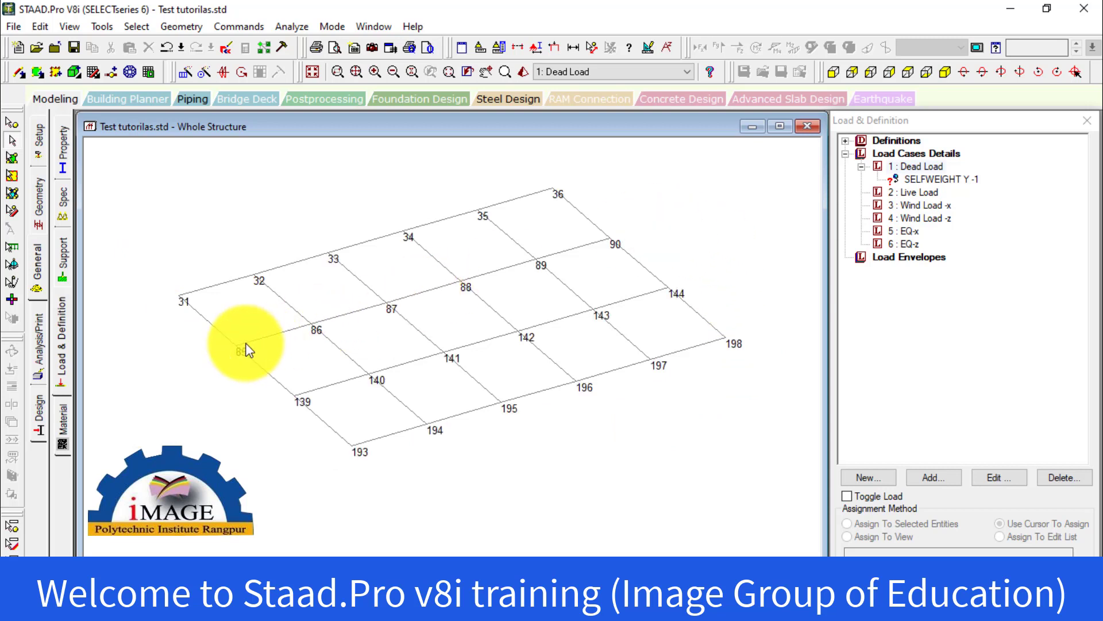
pyautogui.moveTo(254, 352); pyautogui.dragTo(365, 352, button='middle')
pyautogui.scroll(7, 454, 301)
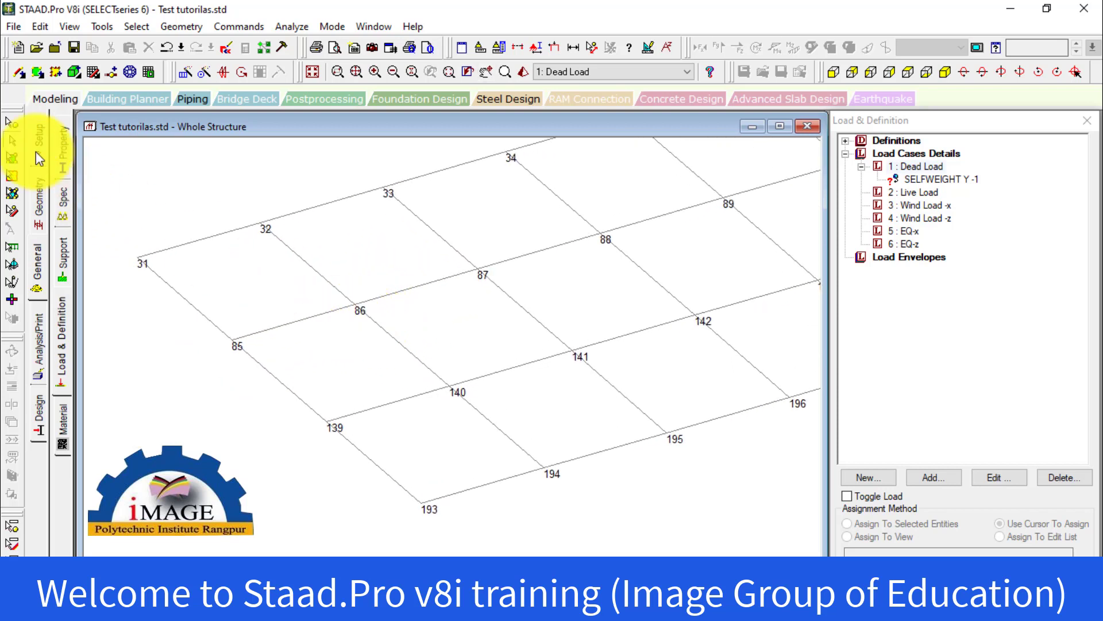
pyautogui.moveTo(314, 286); pyautogui.dragTo(420, 331)
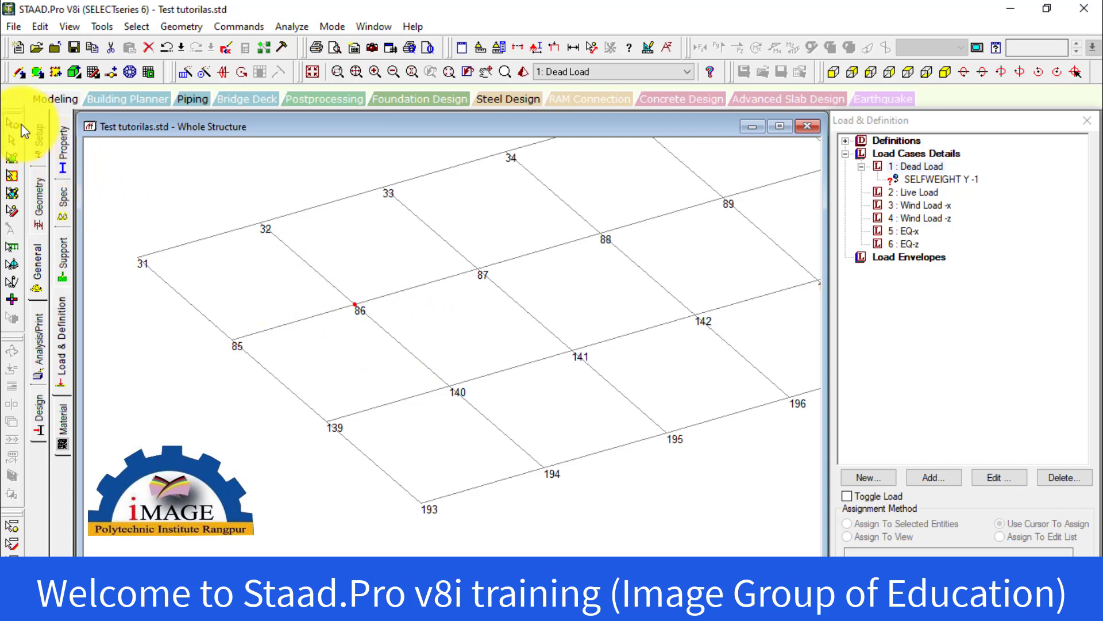
# Add a nodal load with an Fy force of -10 kip to the Dead Load case
pyautogui.click(932, 178)
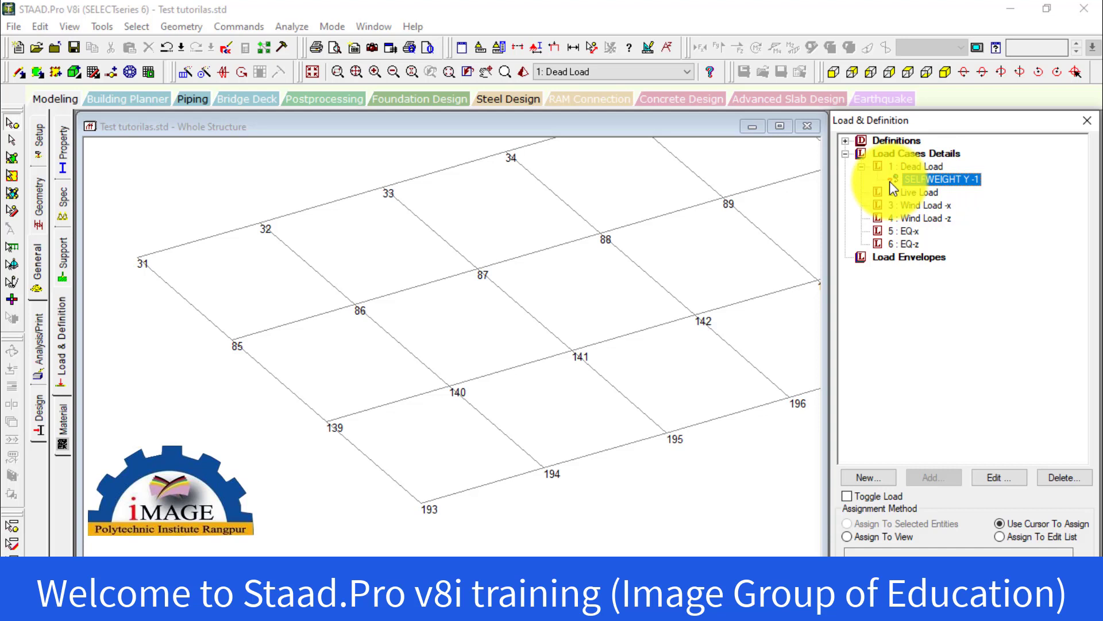
pyautogui.click(914, 164)
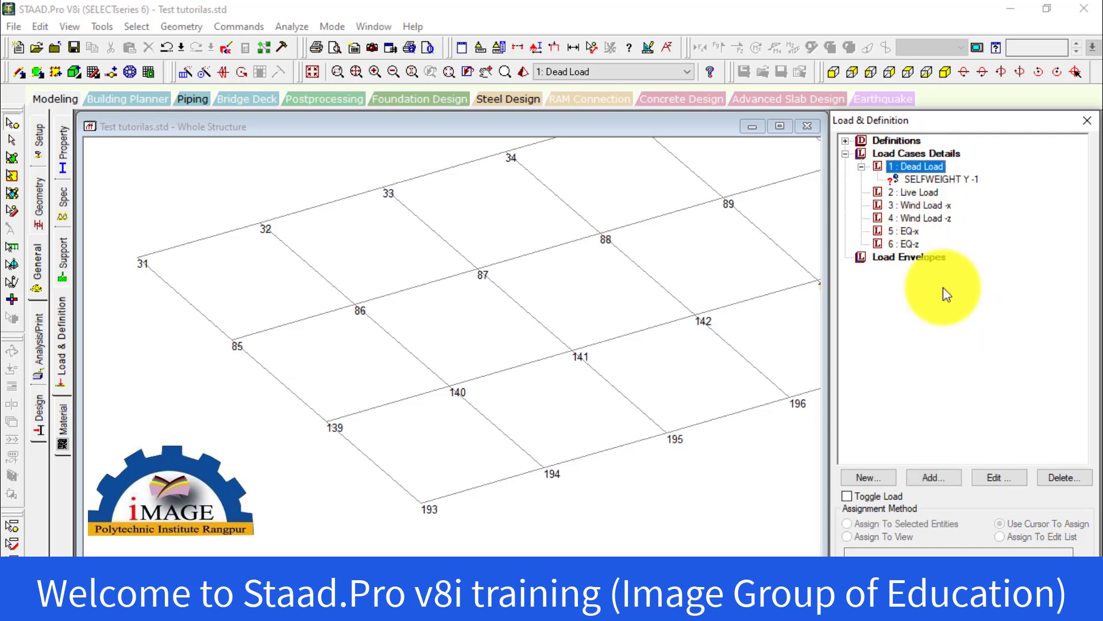
pyautogui.click(927, 179)
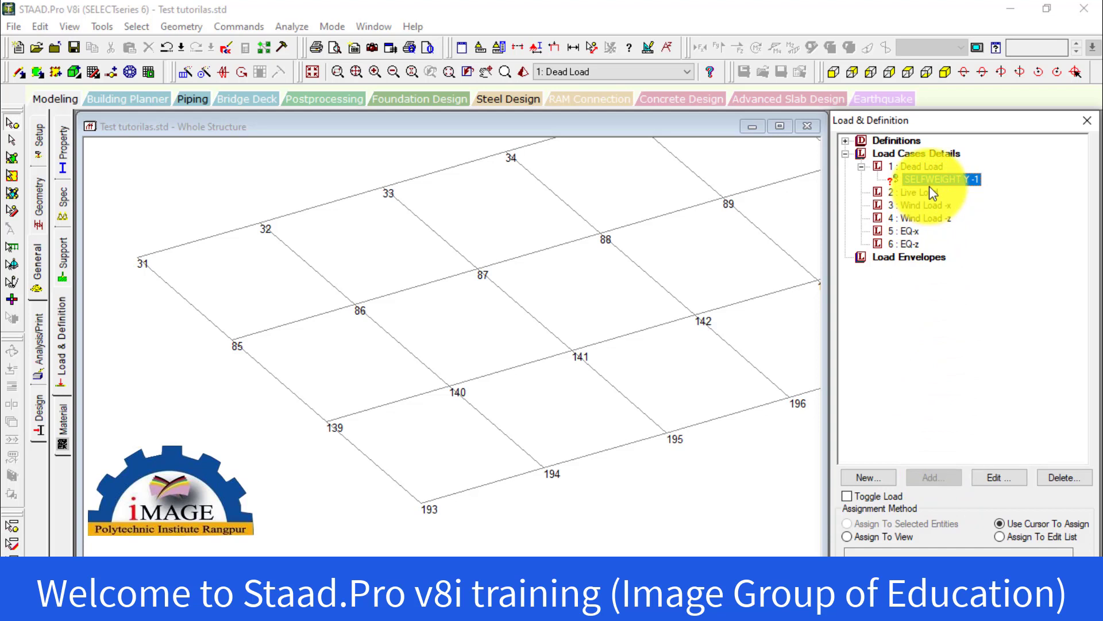
pyautogui.click(926, 168)
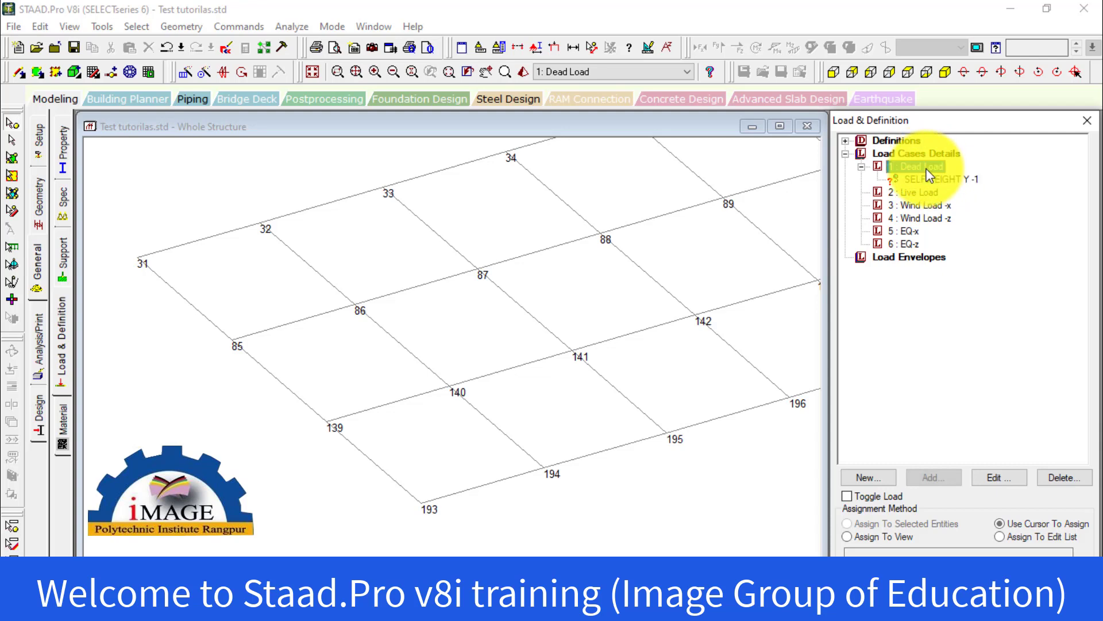
pyautogui.click(926, 477)
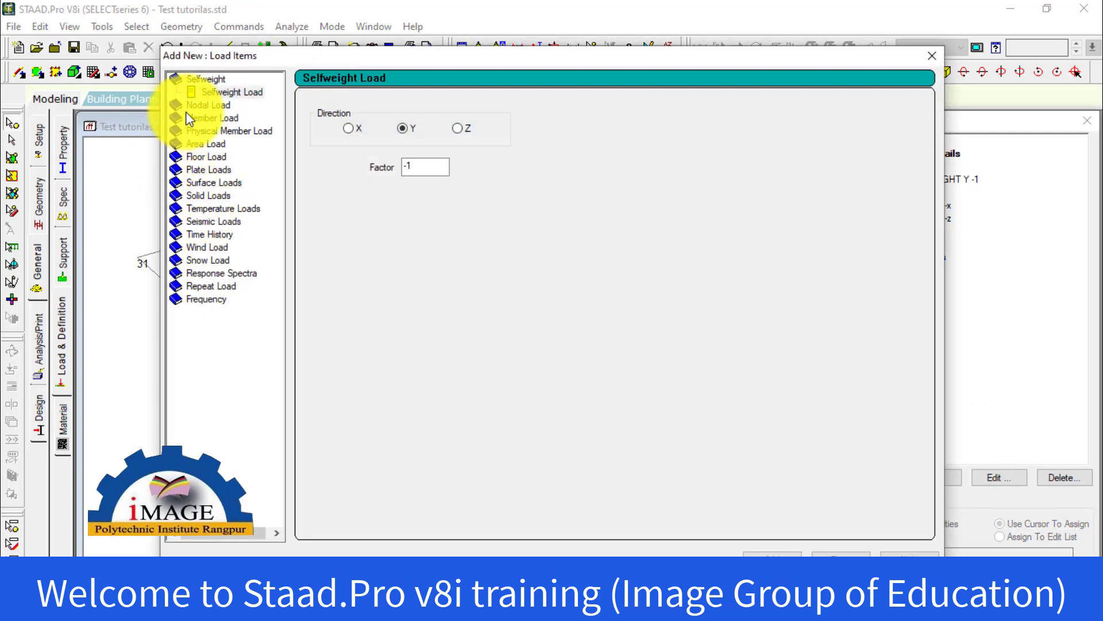
pyautogui.click(190, 110)
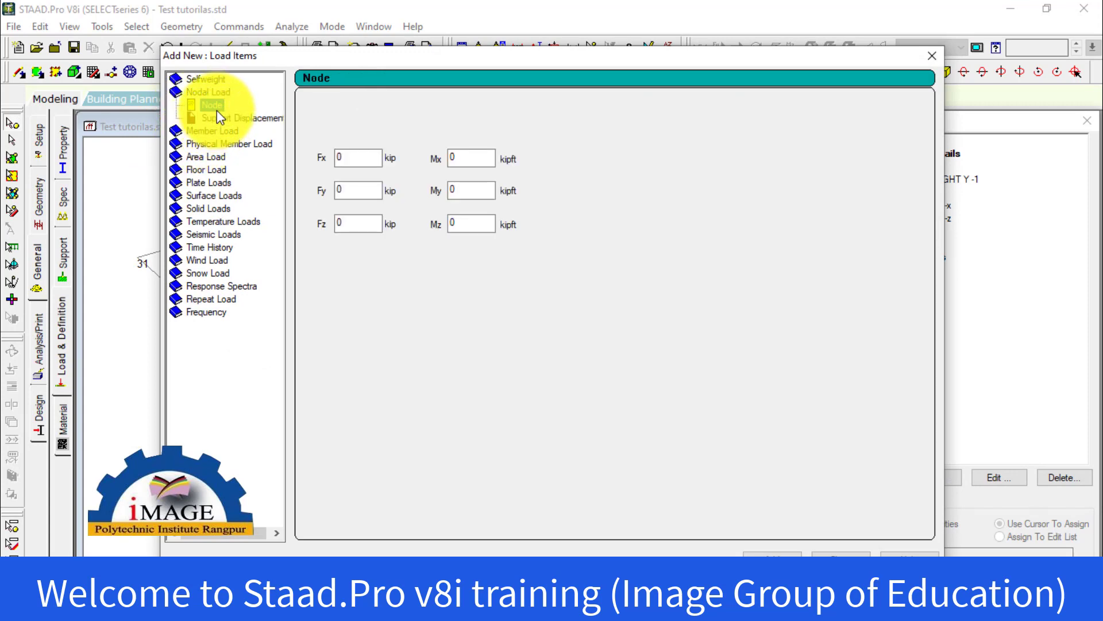
pyautogui.moveTo(482, 61); pyautogui.dragTo(682, 79)
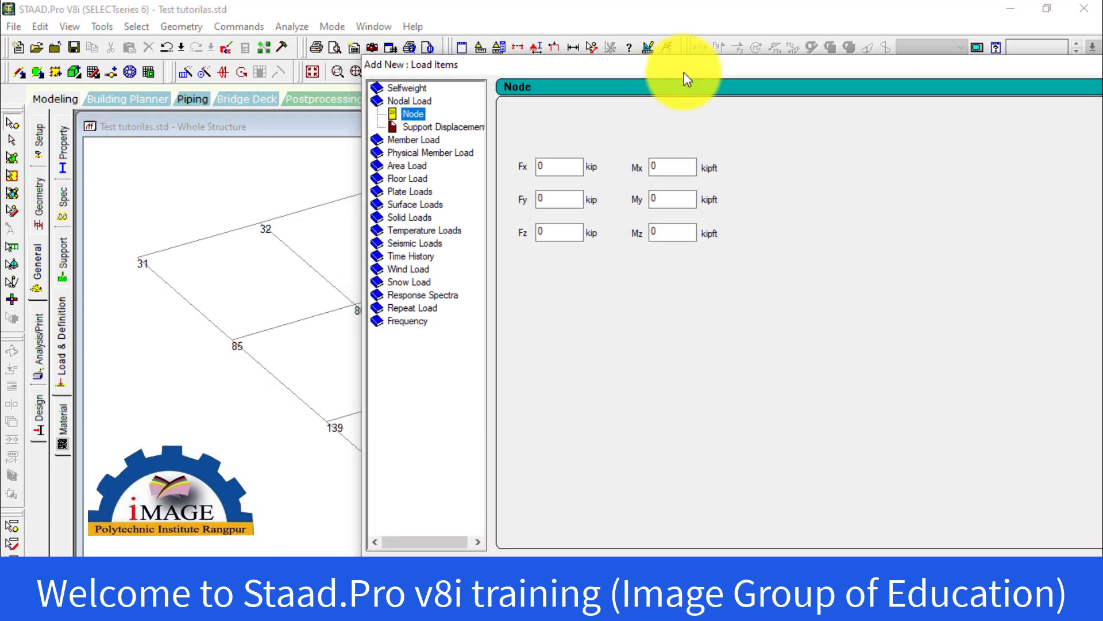
pyautogui.moveTo(574, 74); pyautogui.dragTo(634, 79)
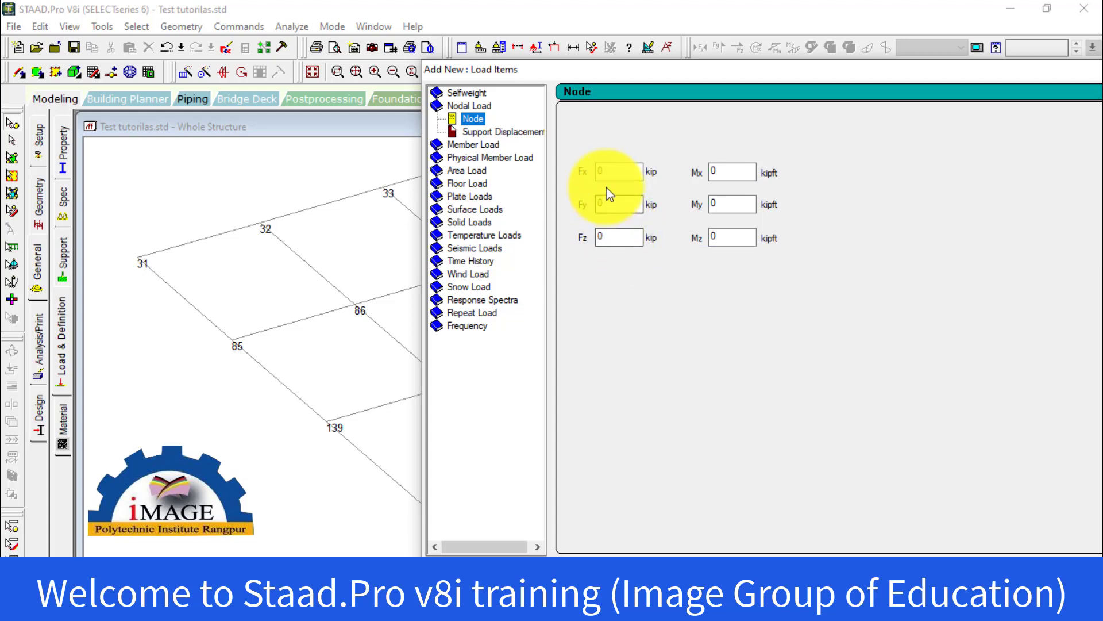
pyautogui.click(601, 169)
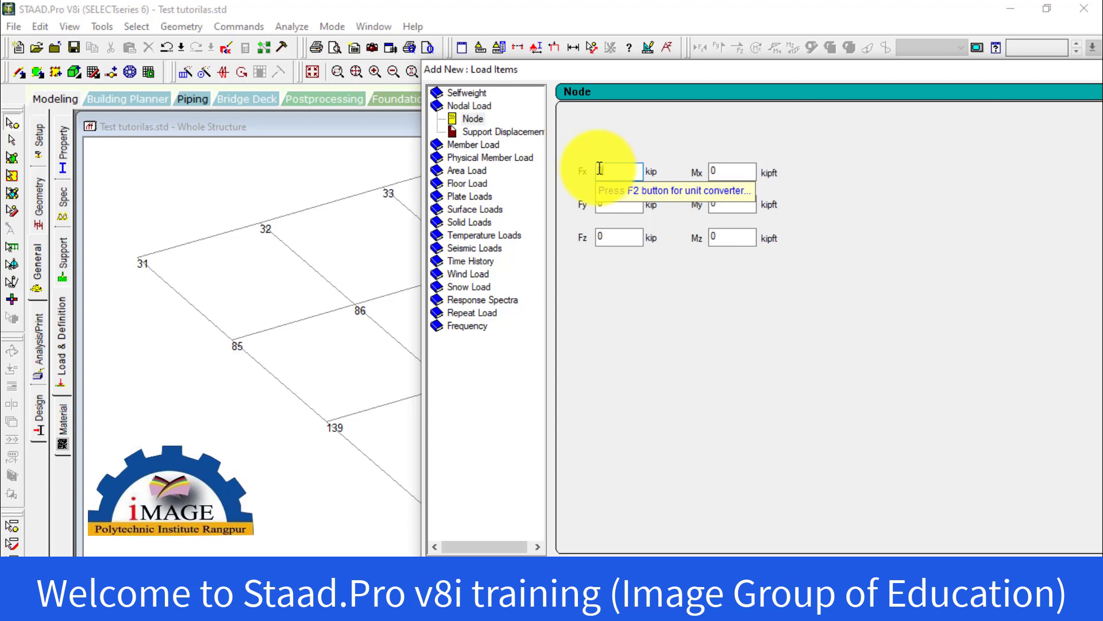
pyautogui.click(610, 208)
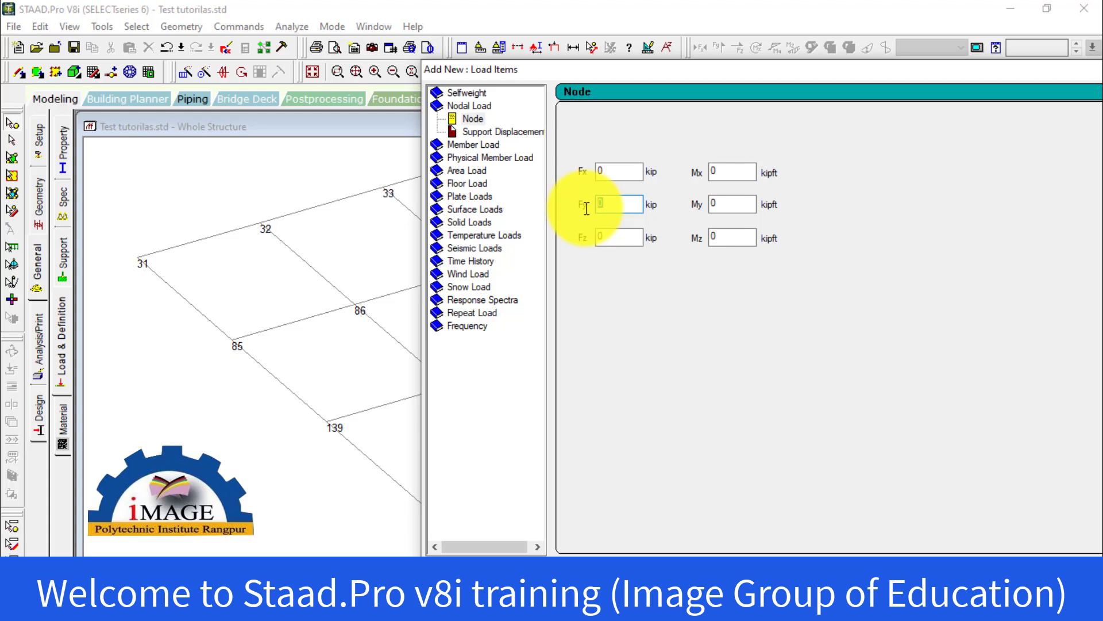
pyautogui.write('10')
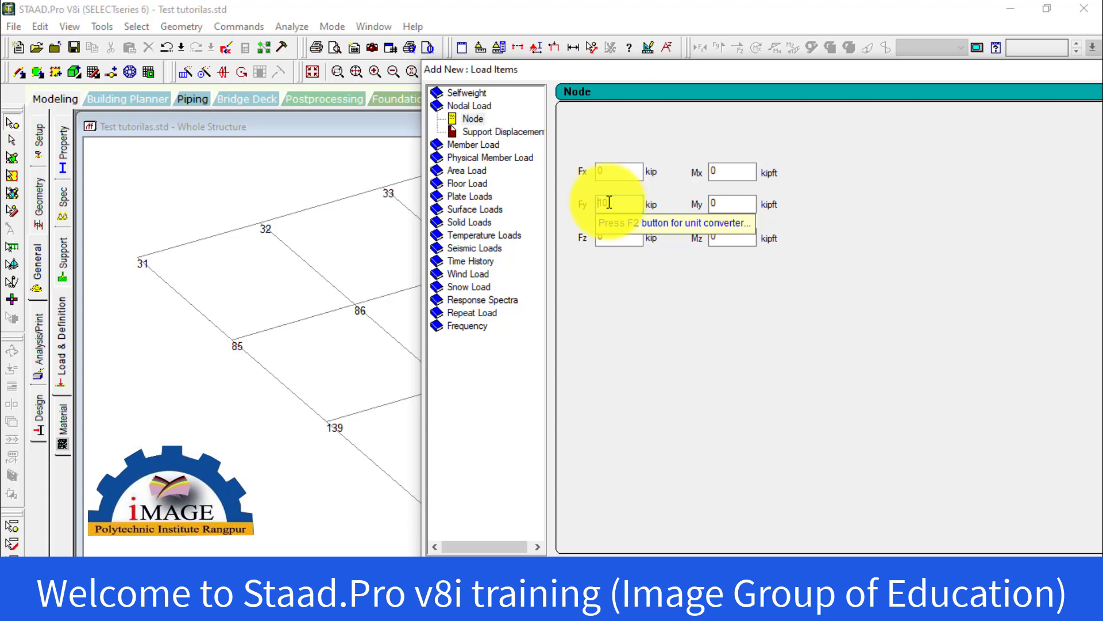
pyautogui.write('-')
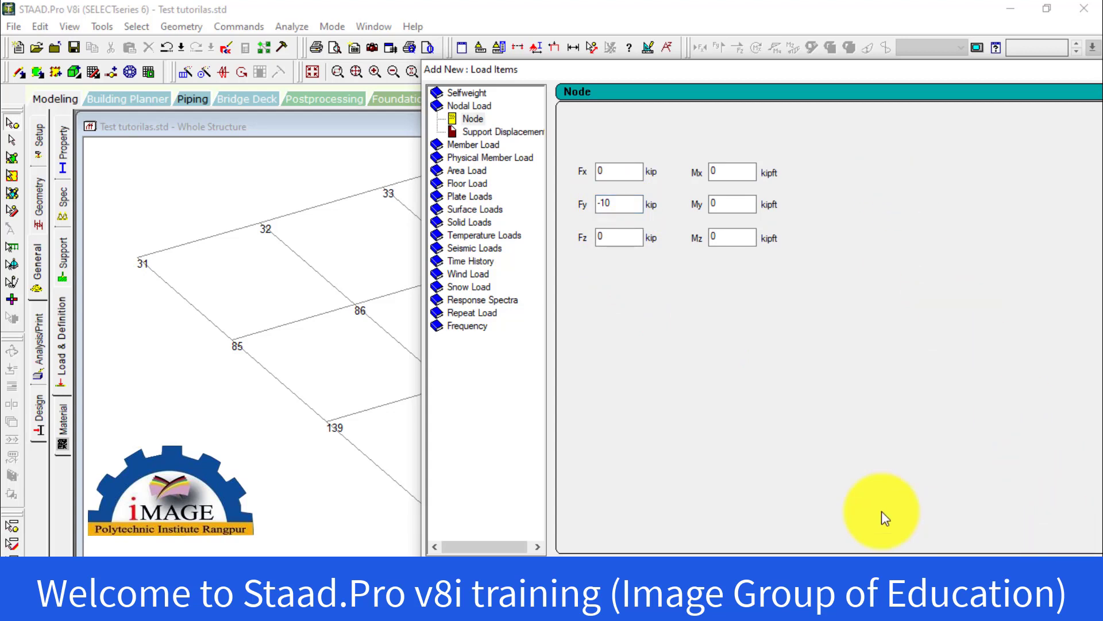
# Add a second nodal load combining Fy -10 kip with an Mx moment of 10 kip-ft, and finish adding load items
pyautogui.click(475, 121)
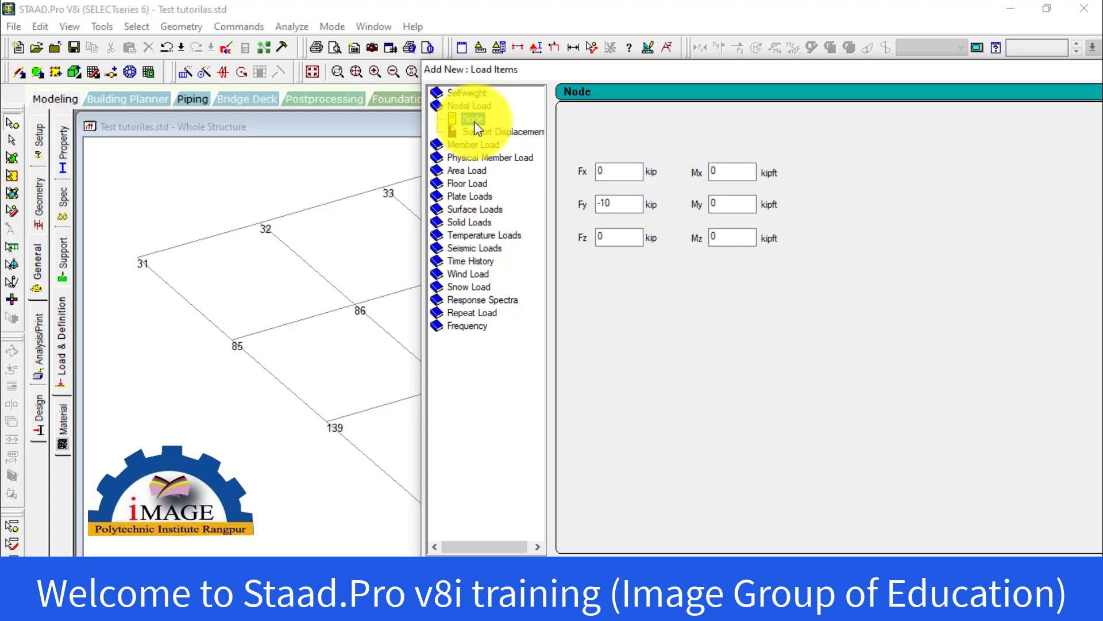
pyautogui.click(737, 204)
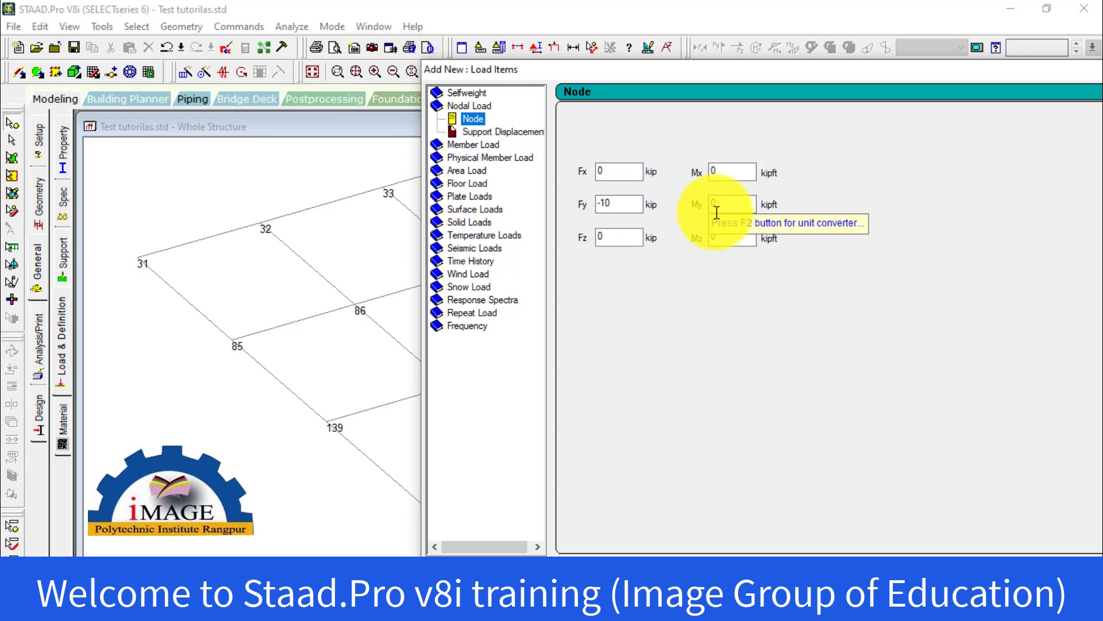
pyautogui.click(706, 171)
pyautogui.write('10')
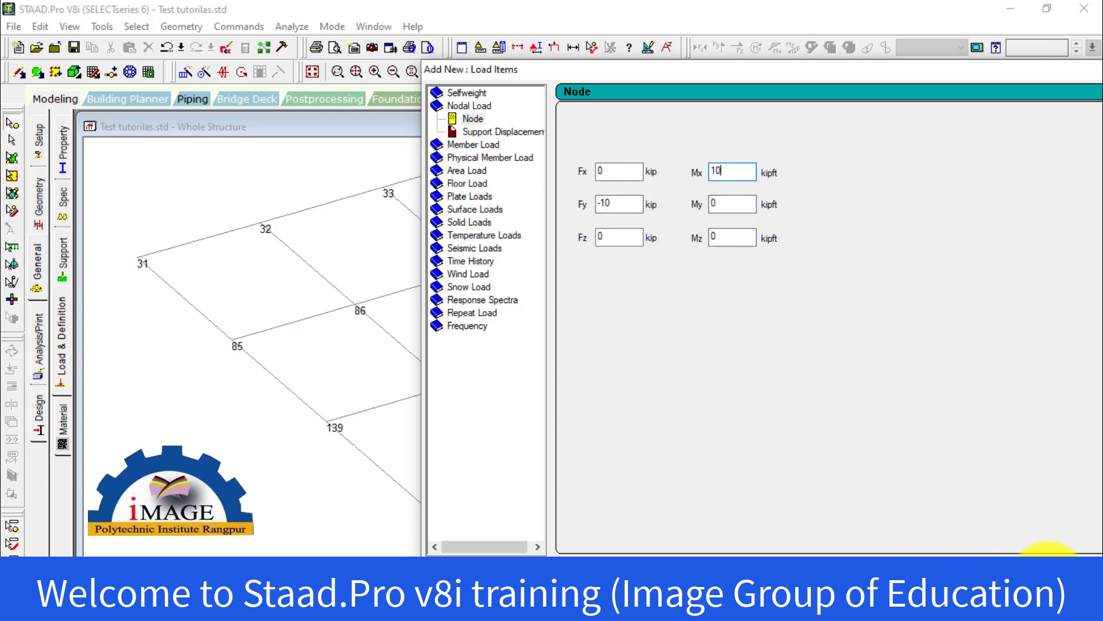
pyautogui.click(1043, 574)
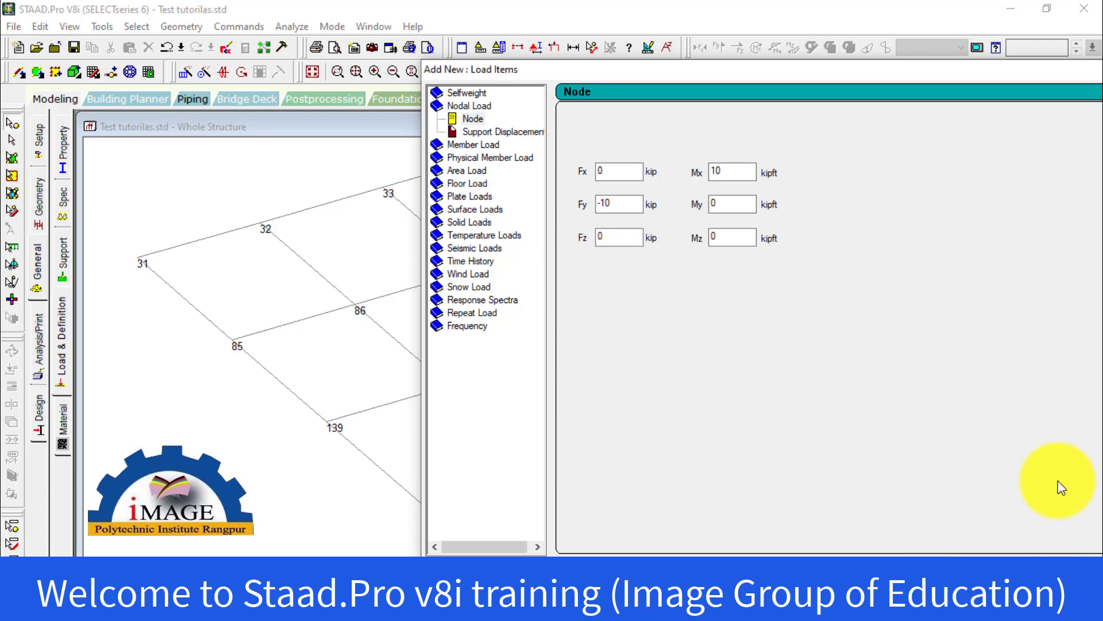
pyautogui.click(1077, 575)
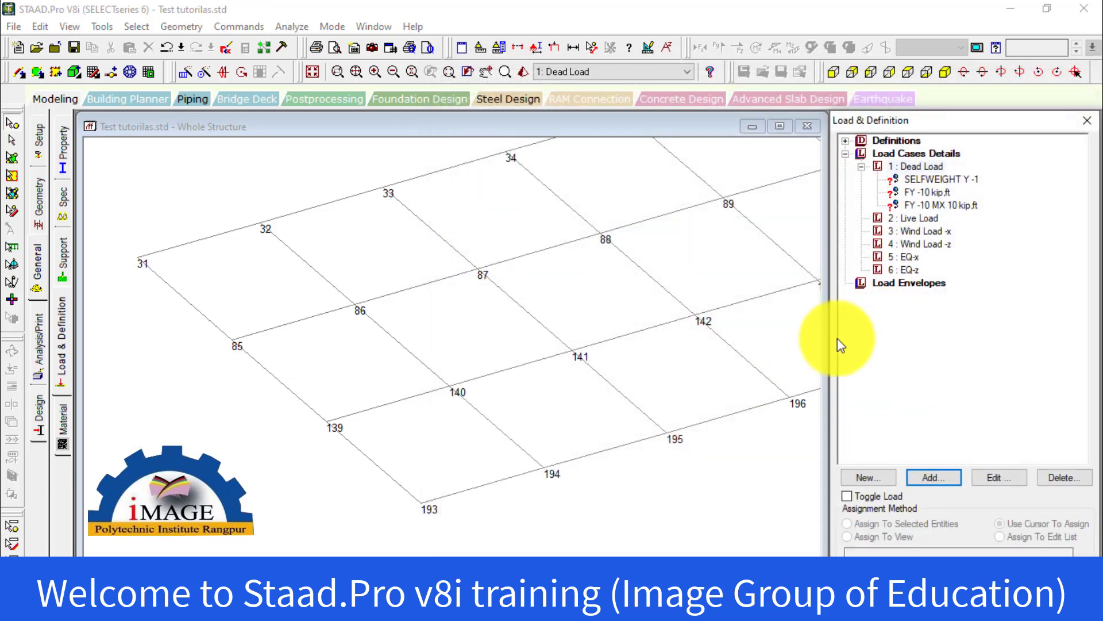
# Review the selfweight and the two nodal load items under the Dead Load case
pyautogui.click(923, 181)
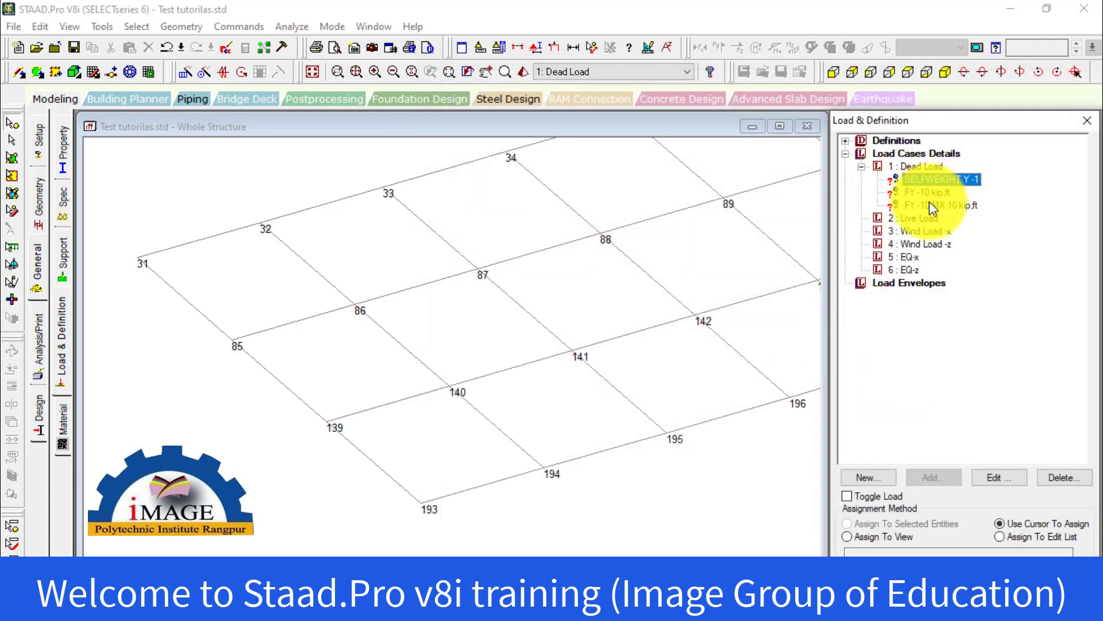
pyautogui.click(929, 196)
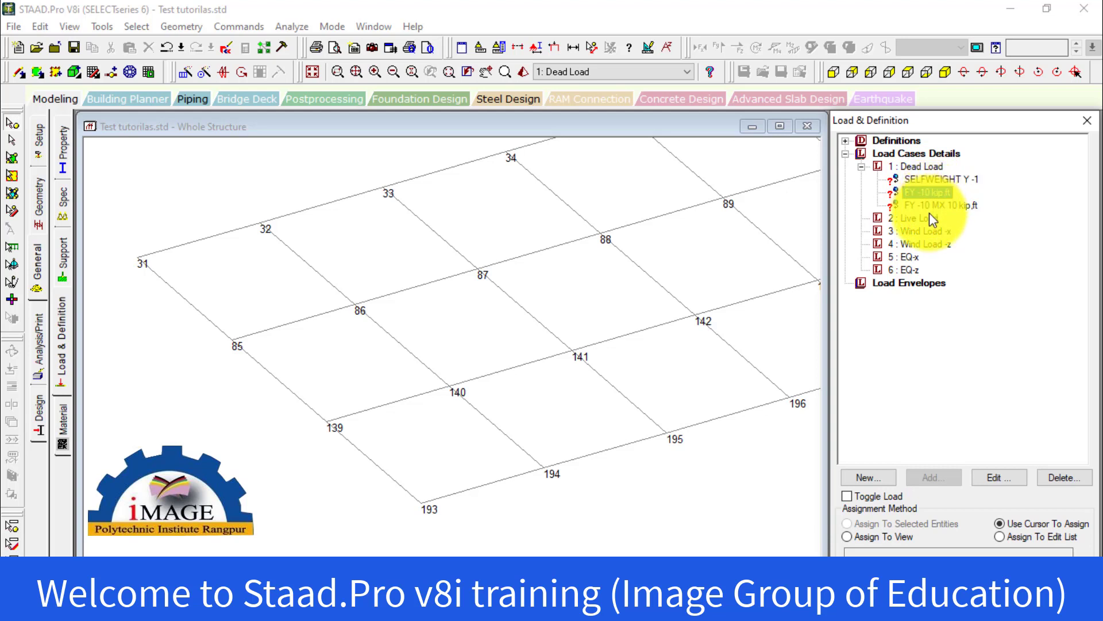
pyautogui.click(929, 207)
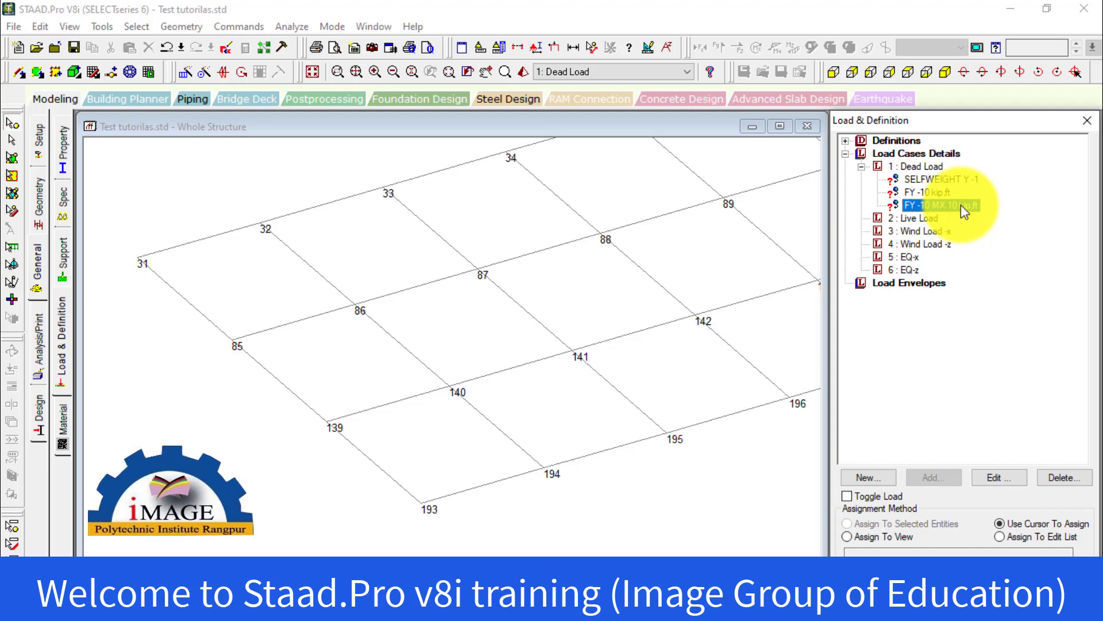
pyautogui.click(917, 192)
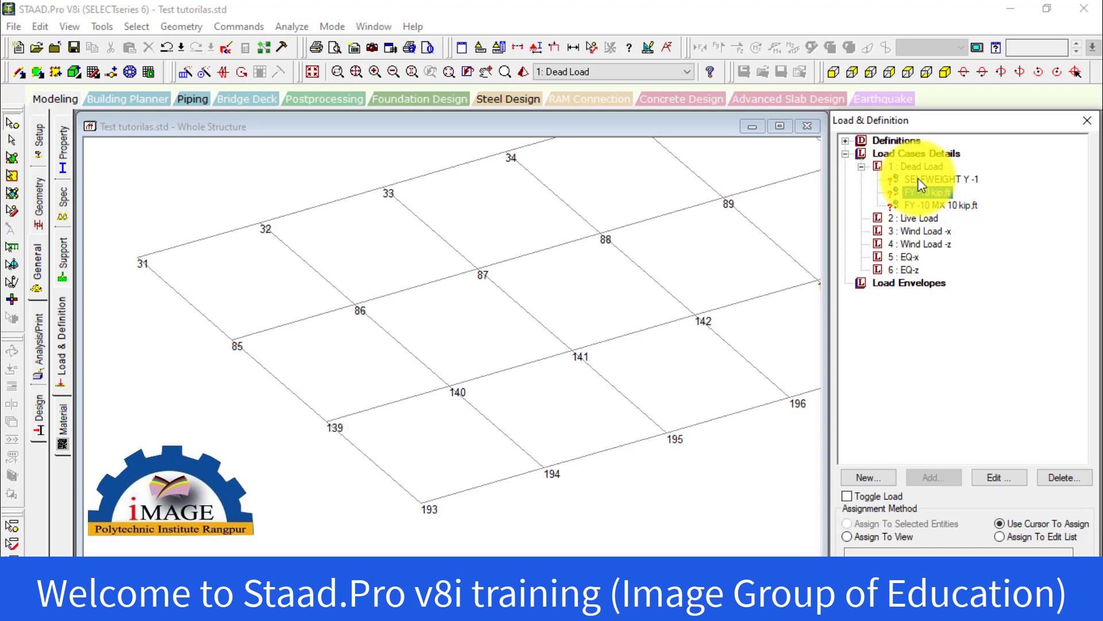
pyautogui.click(918, 181)
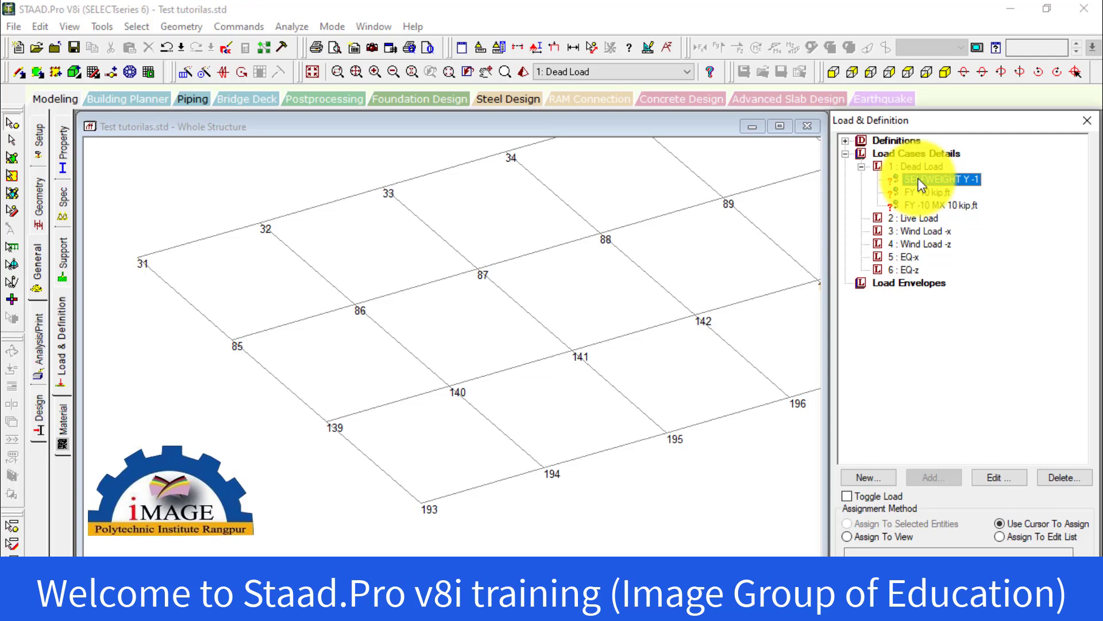
pyautogui.scroll(-2, 658, 315)
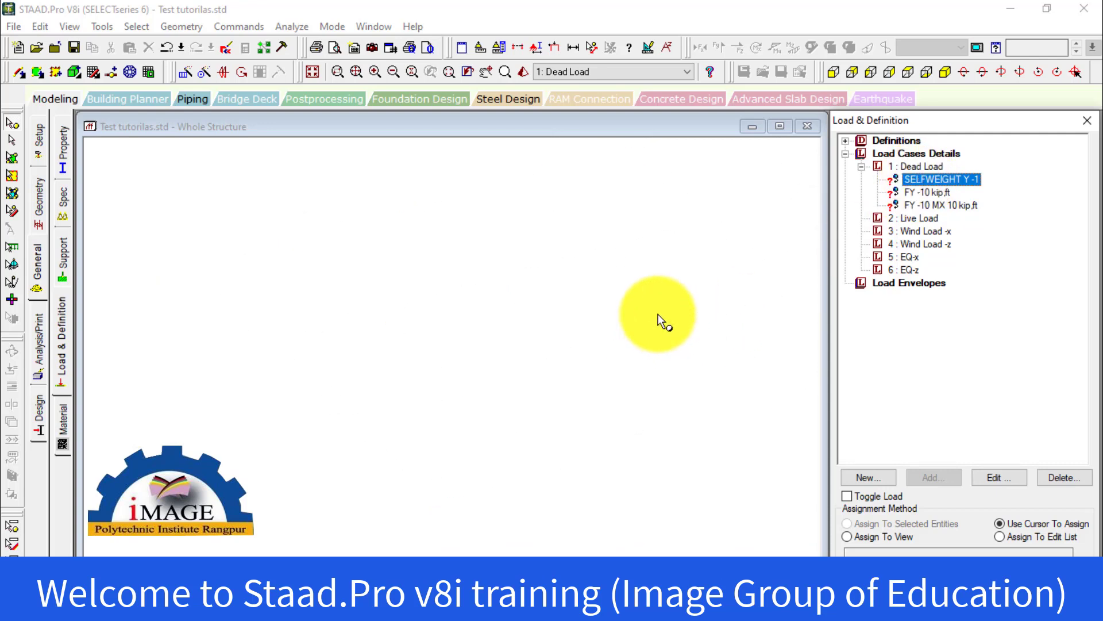
pyautogui.scroll(-2, 590, 252)
pyautogui.moveTo(590, 252); pyautogui.dragTo(486, 284, button='middle')
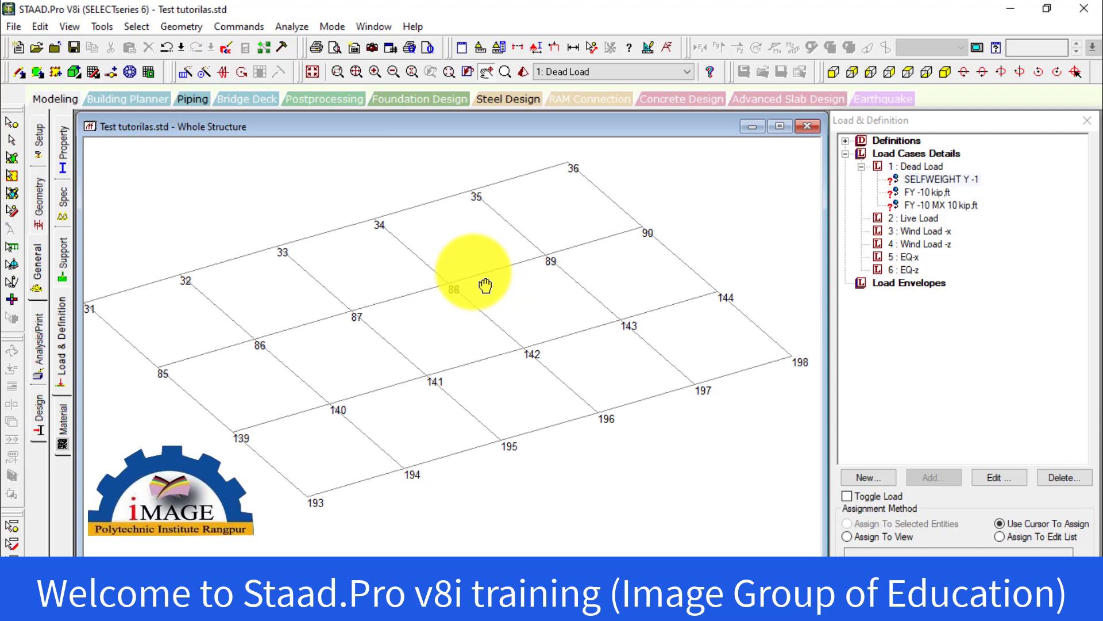
pyautogui.click(361, 80)
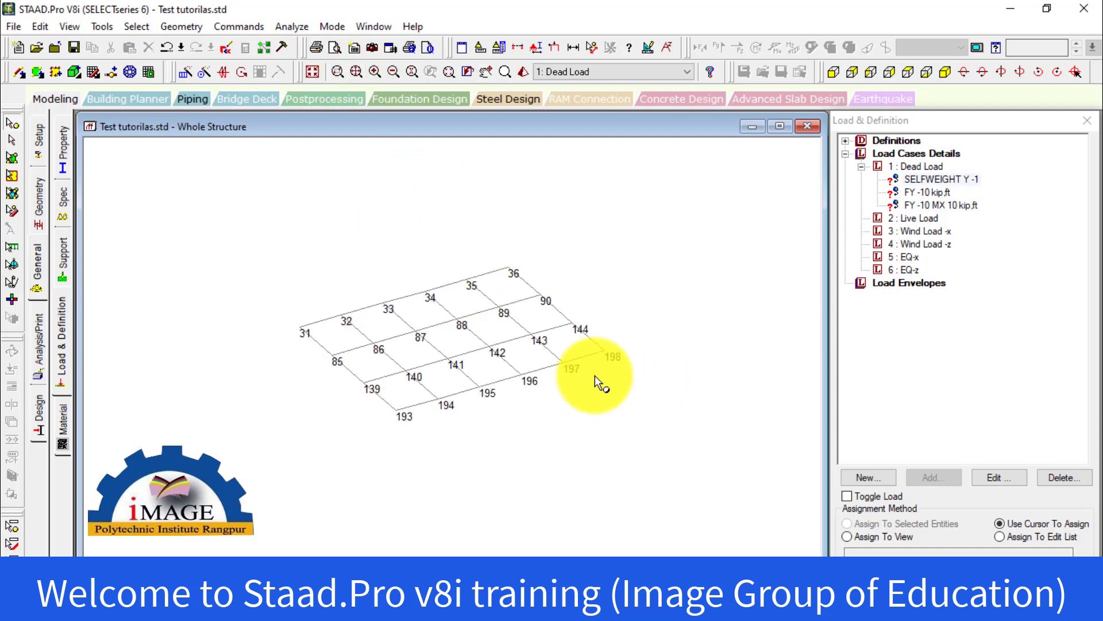
pyautogui.scroll(3, 426, 347)
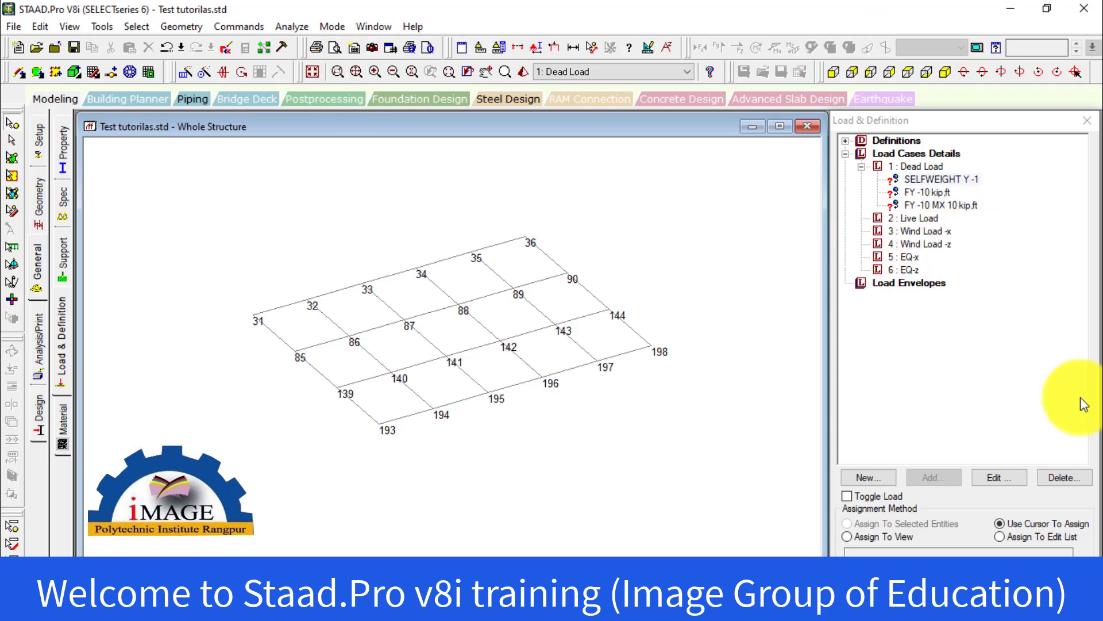
pyautogui.click(356, 71)
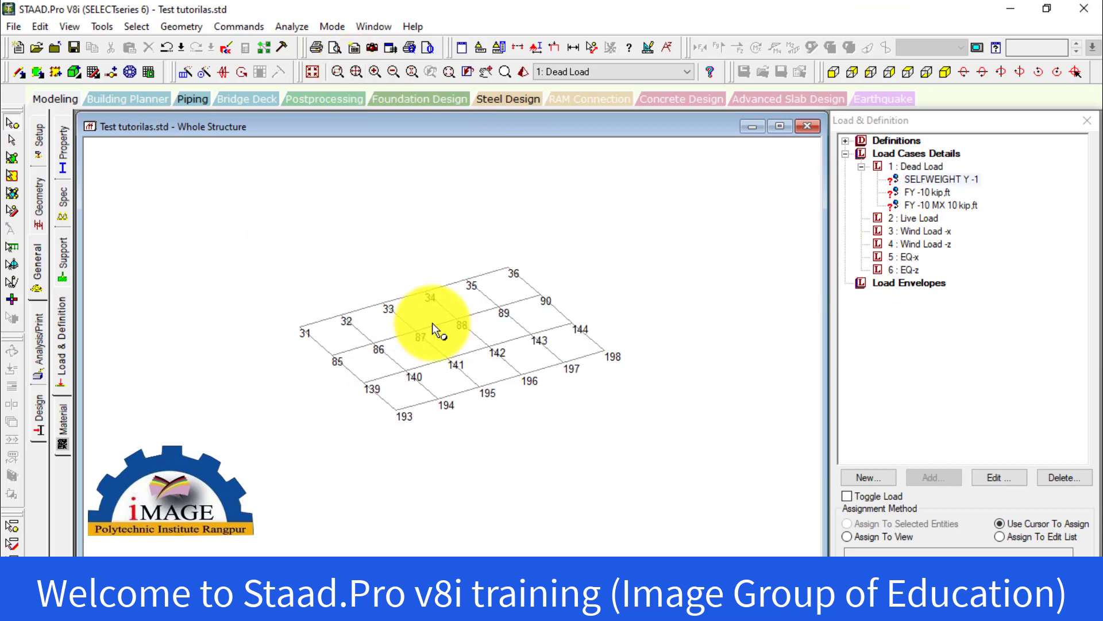
pyautogui.scroll(5, 443, 339)
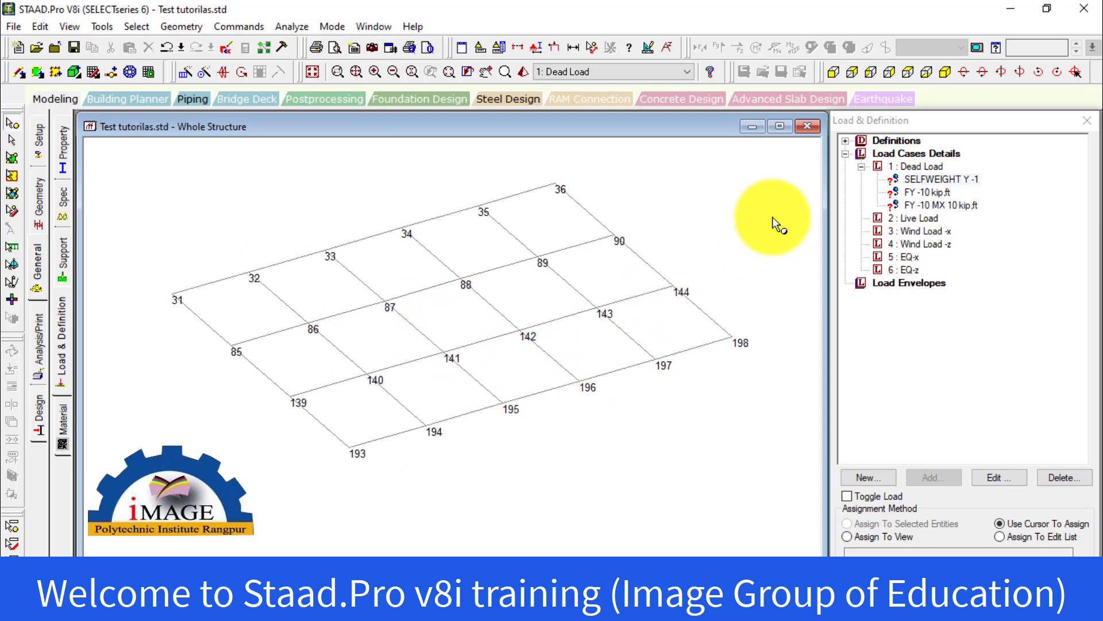
# Set the assignment method of the selfweight load to Assign To View and display the whole structure, declining the auto save
pyautogui.click(941, 179)
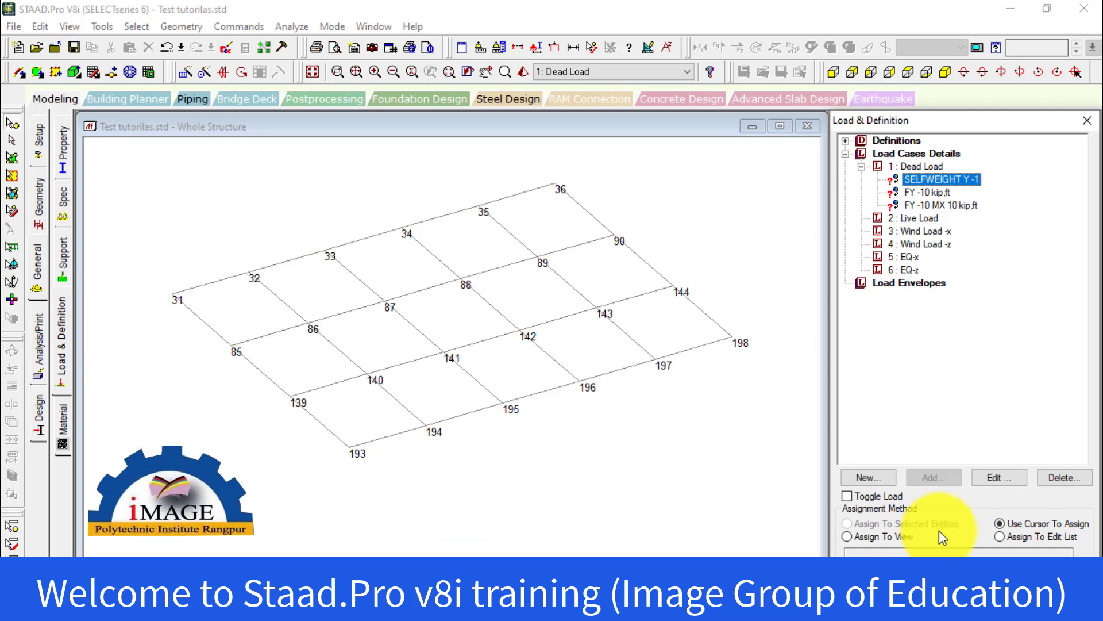
pyautogui.click(909, 535)
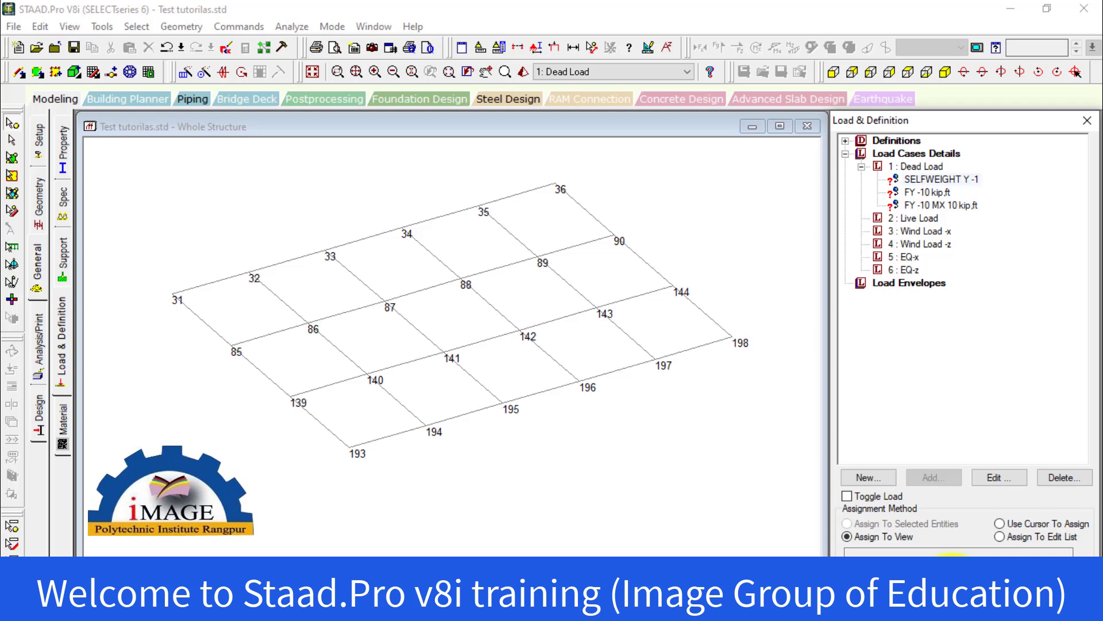
pyautogui.click(625, 493)
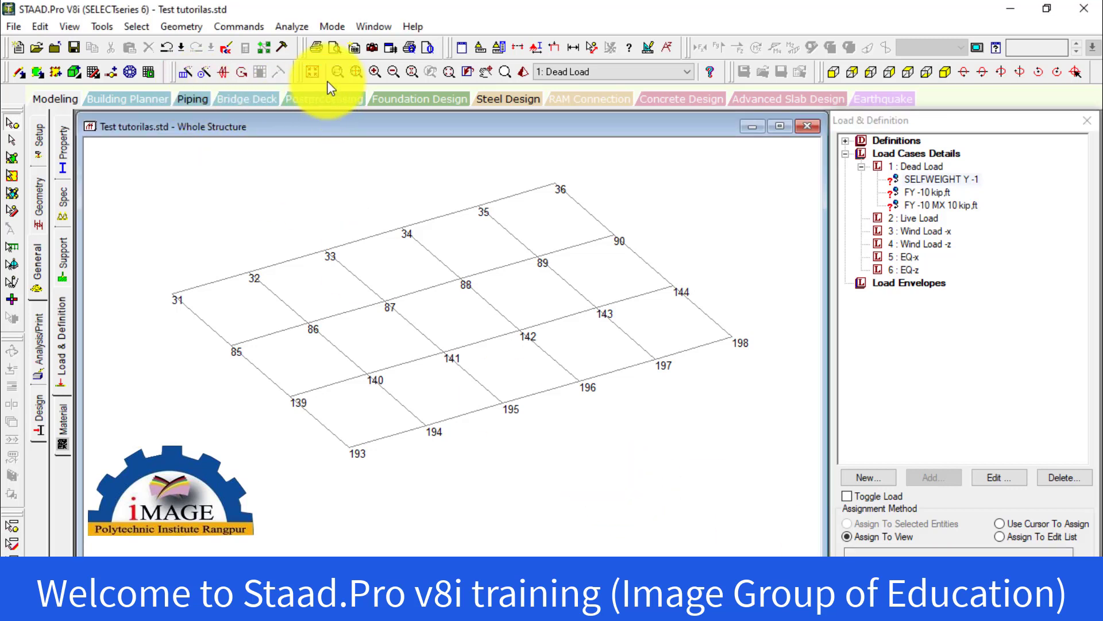
pyautogui.click(313, 72)
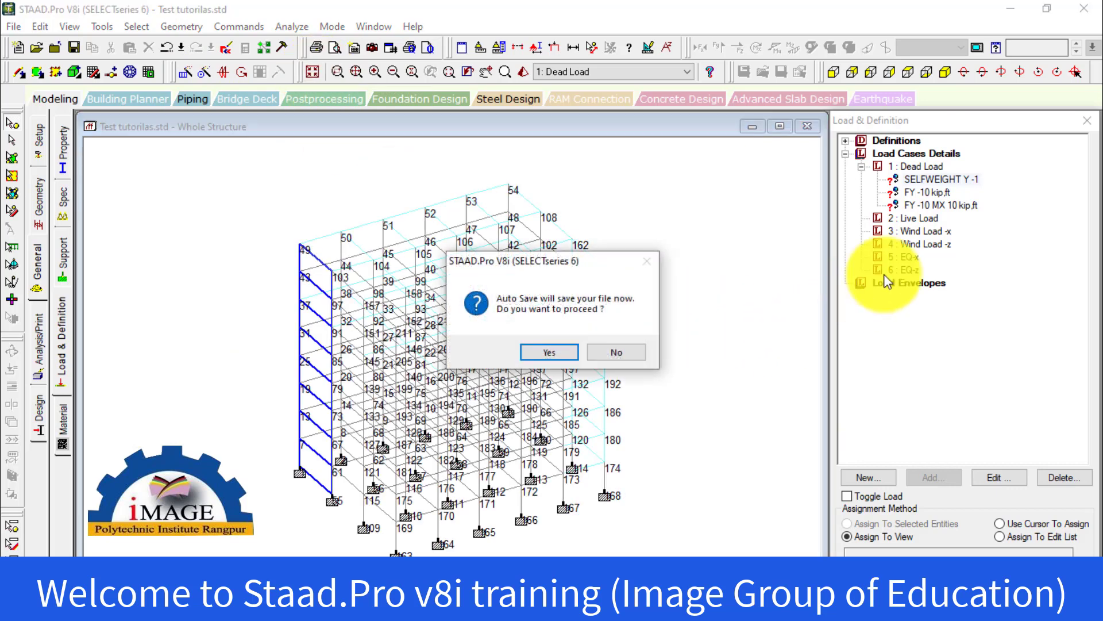
pyautogui.click(632, 352)
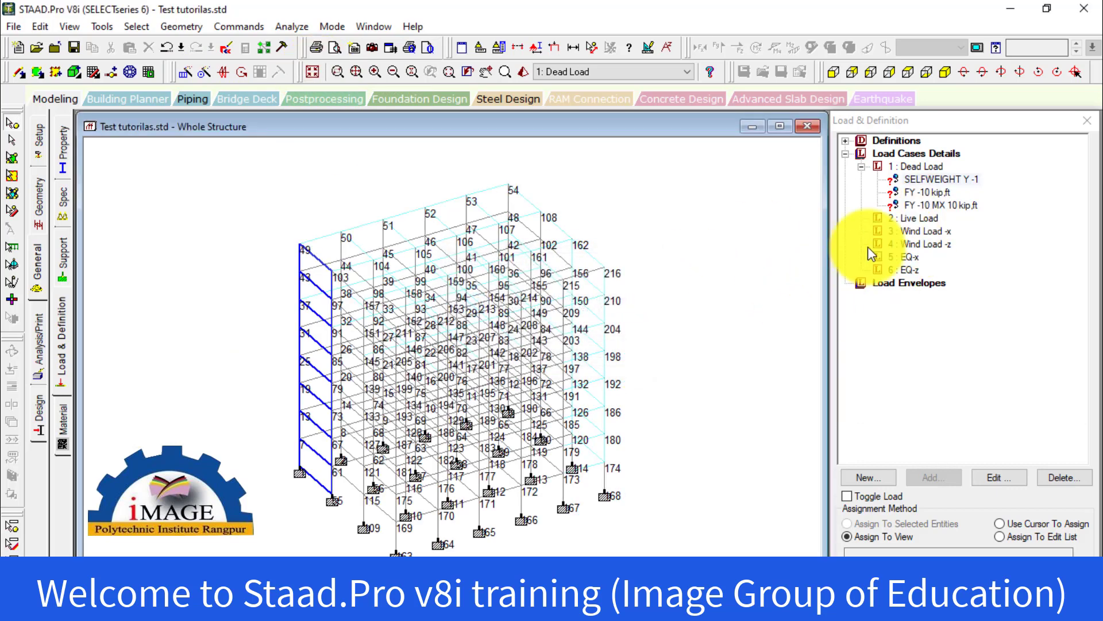
# Assign the SELFWEIGHT Y -1 load to the entire structure with Assign To View and clear the member selection
pyautogui.click(939, 180)
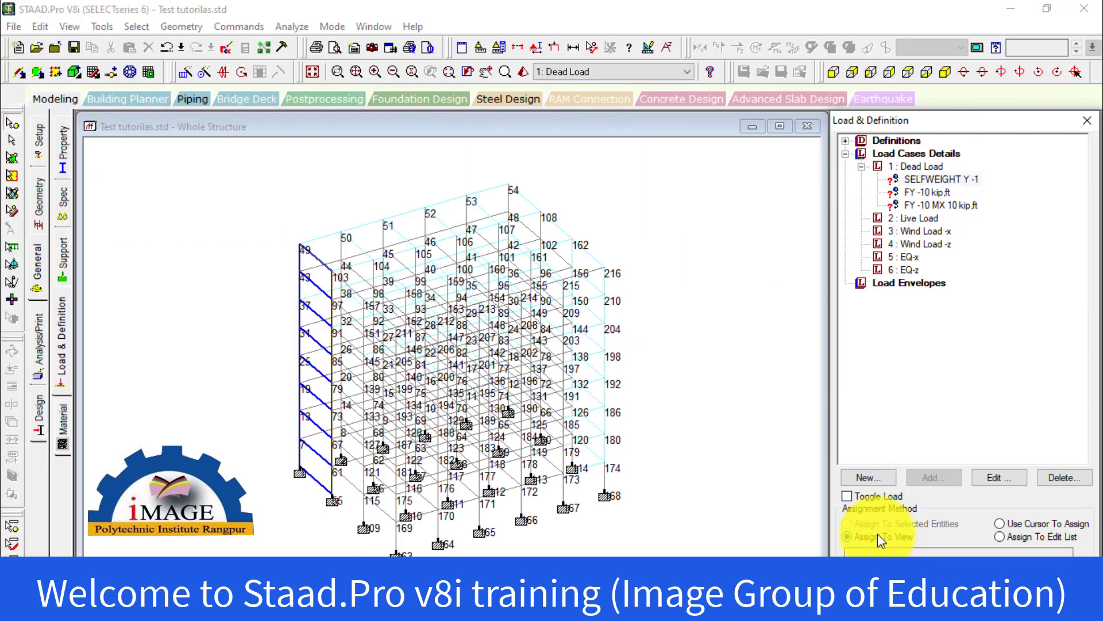
pyautogui.click(877, 536)
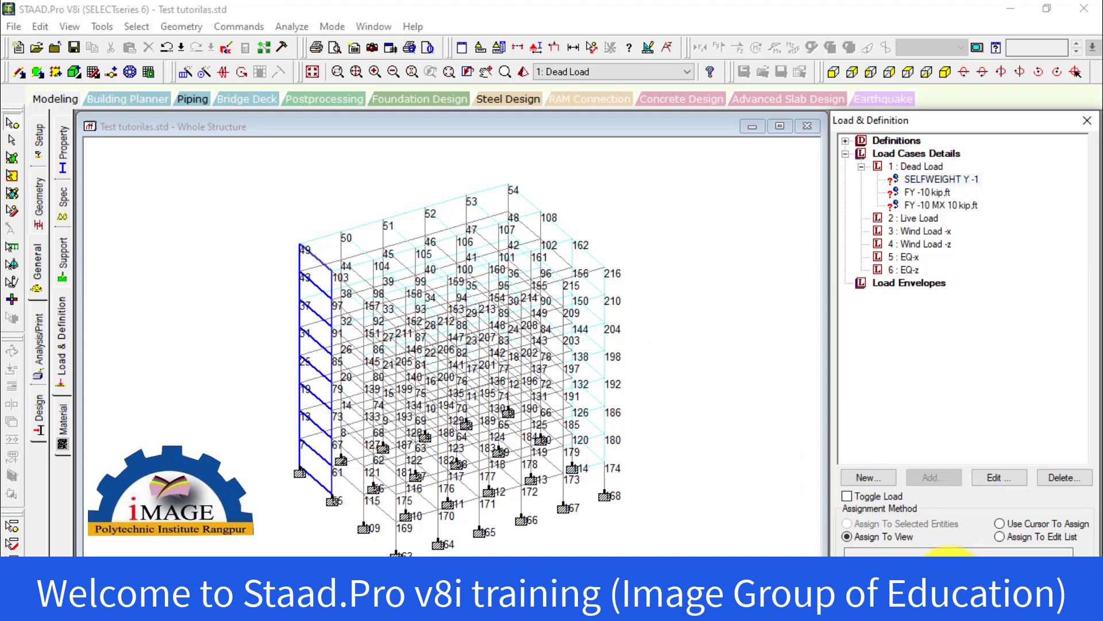
pyautogui.click(948, 559)
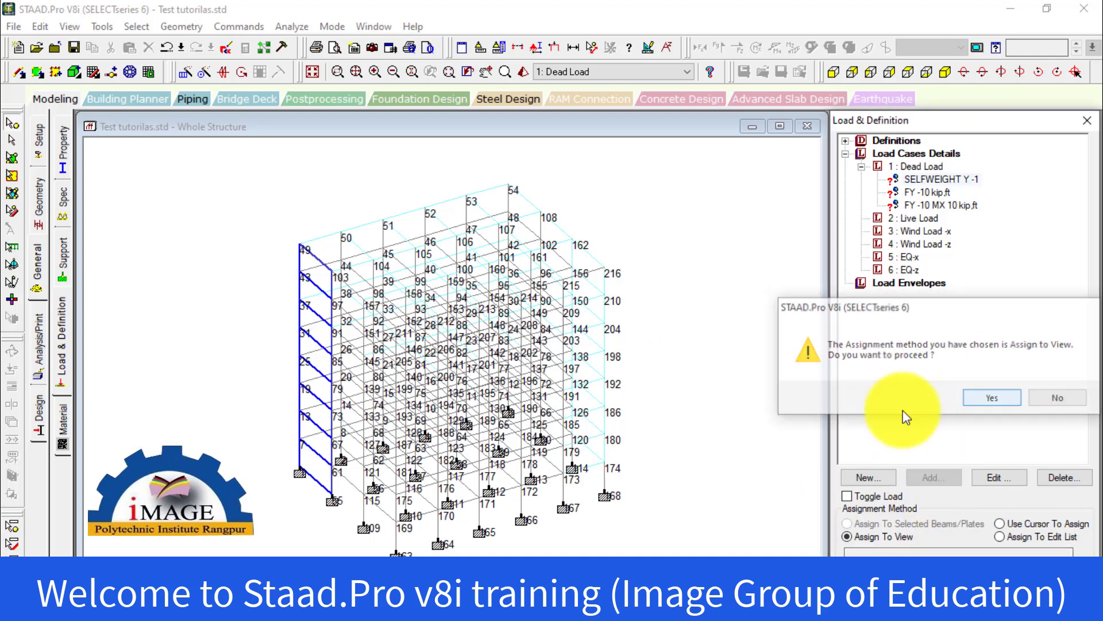
pyautogui.click(926, 399)
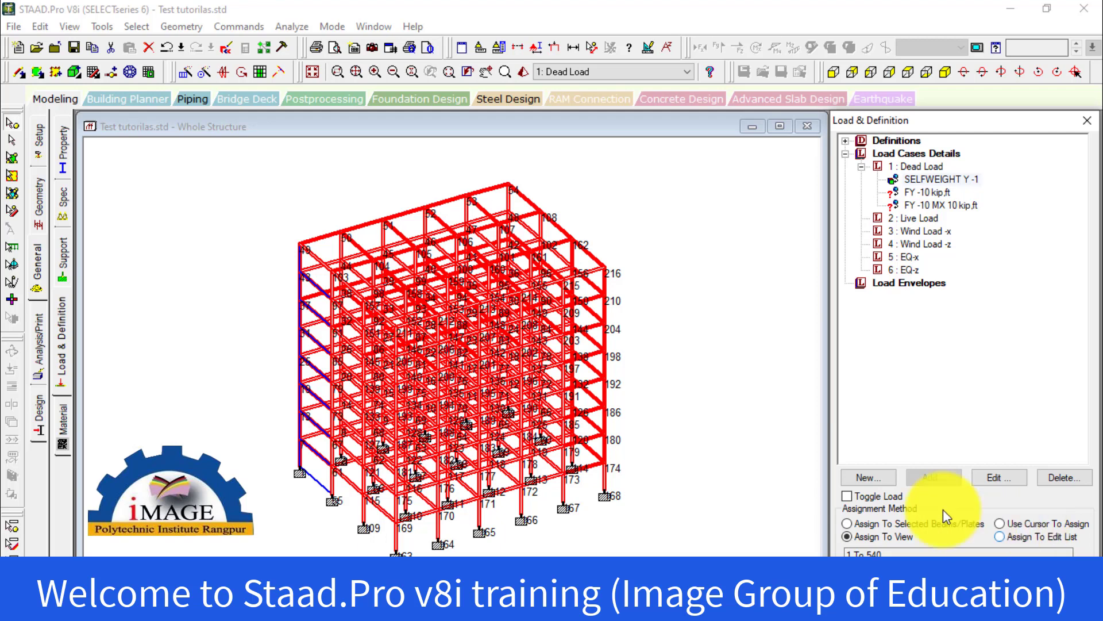
pyautogui.click(698, 352)
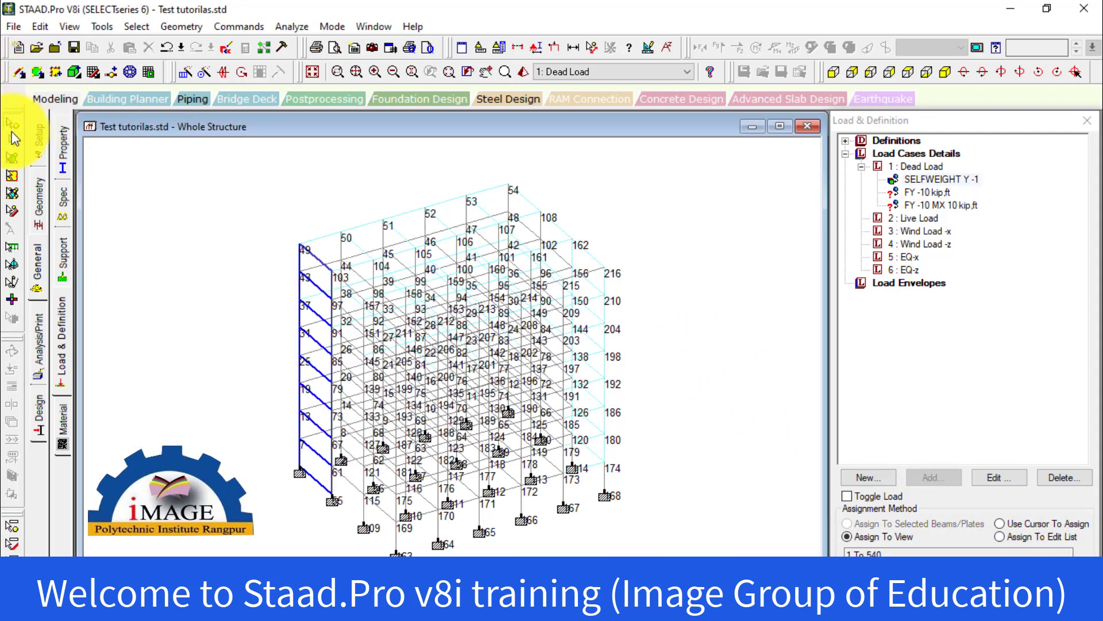
# Isolate the beams of the fourth floor level, containing nodes 25 to 192, and show them in isometric view
pyautogui.click(834, 71)
pyautogui.moveTo(246, 362); pyautogui.dragTo(677, 381)
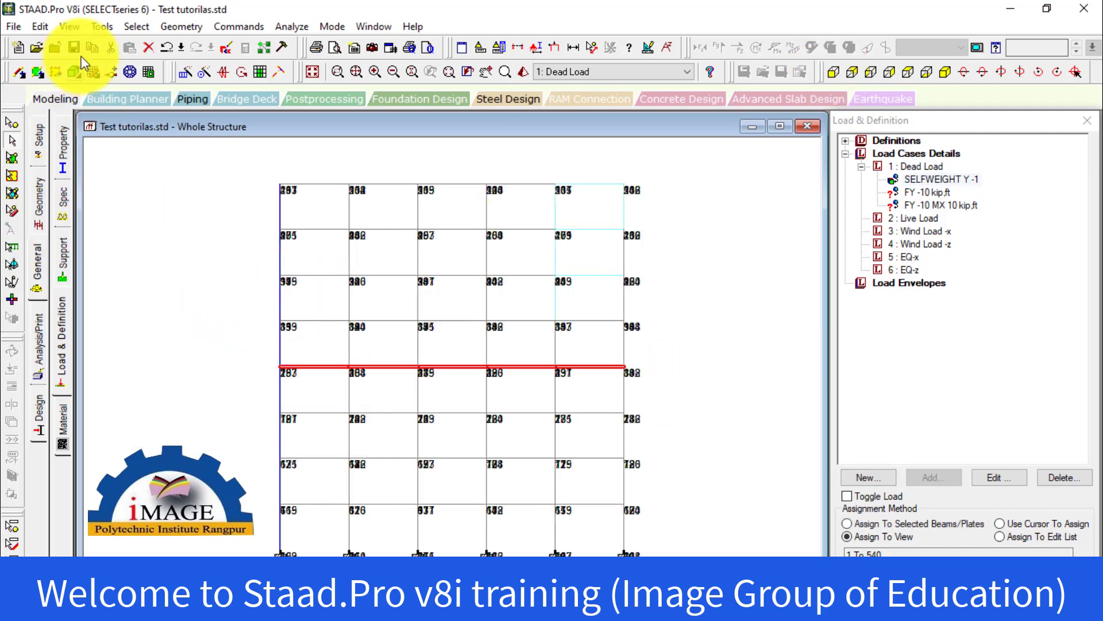
pyautogui.click(70, 26)
pyautogui.click(82, 80)
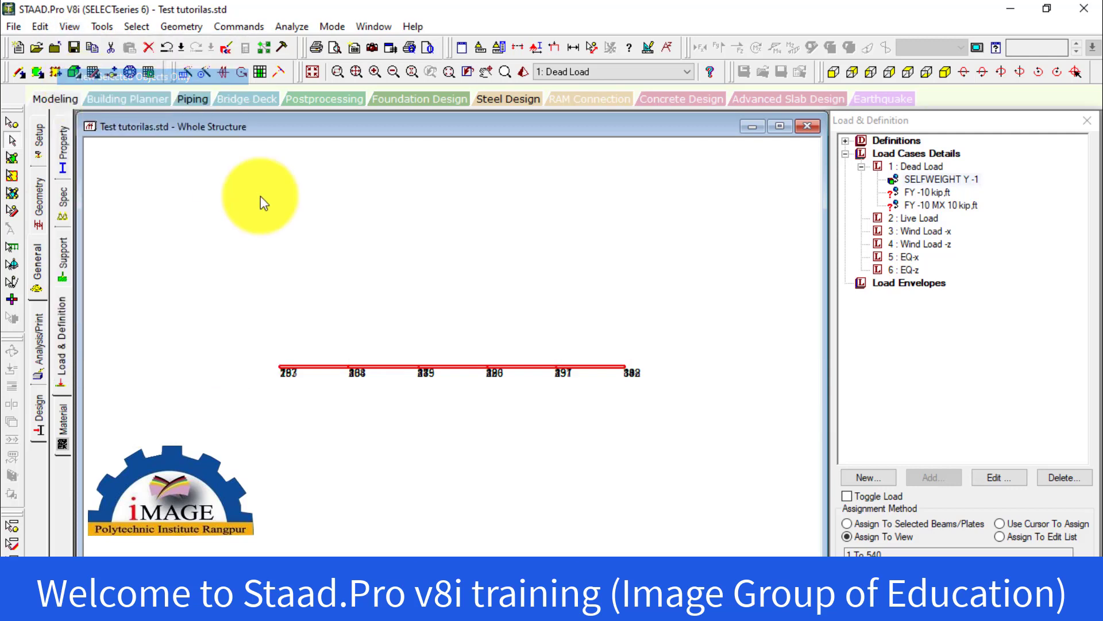
pyautogui.click(944, 72)
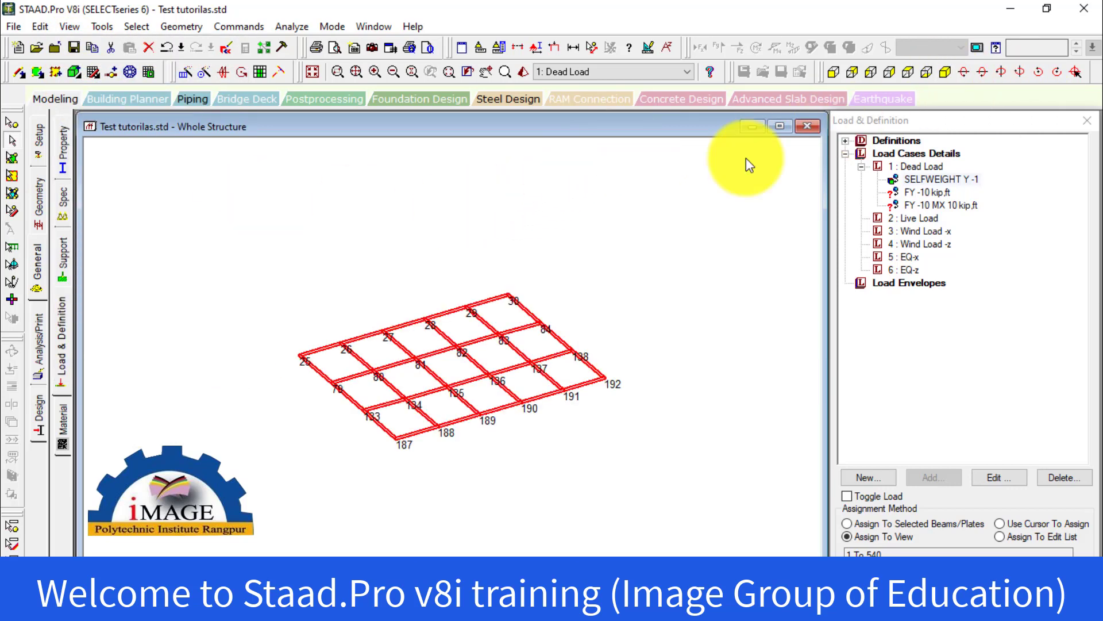
pyautogui.click(540, 365)
pyautogui.scroll(2, 512, 366)
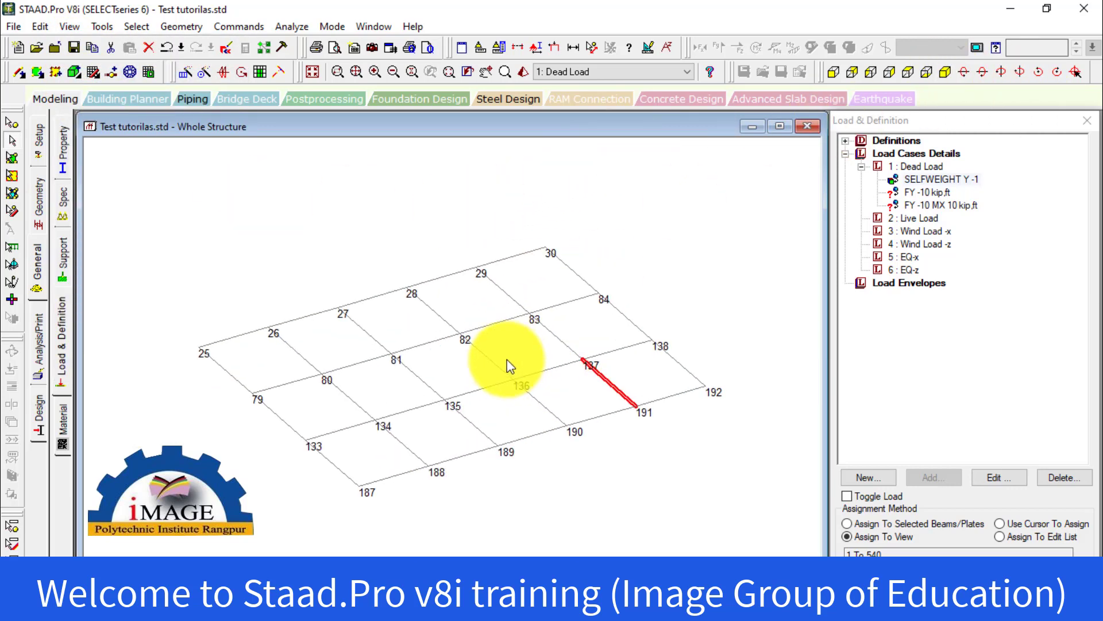
pyautogui.scroll(1, 505, 360)
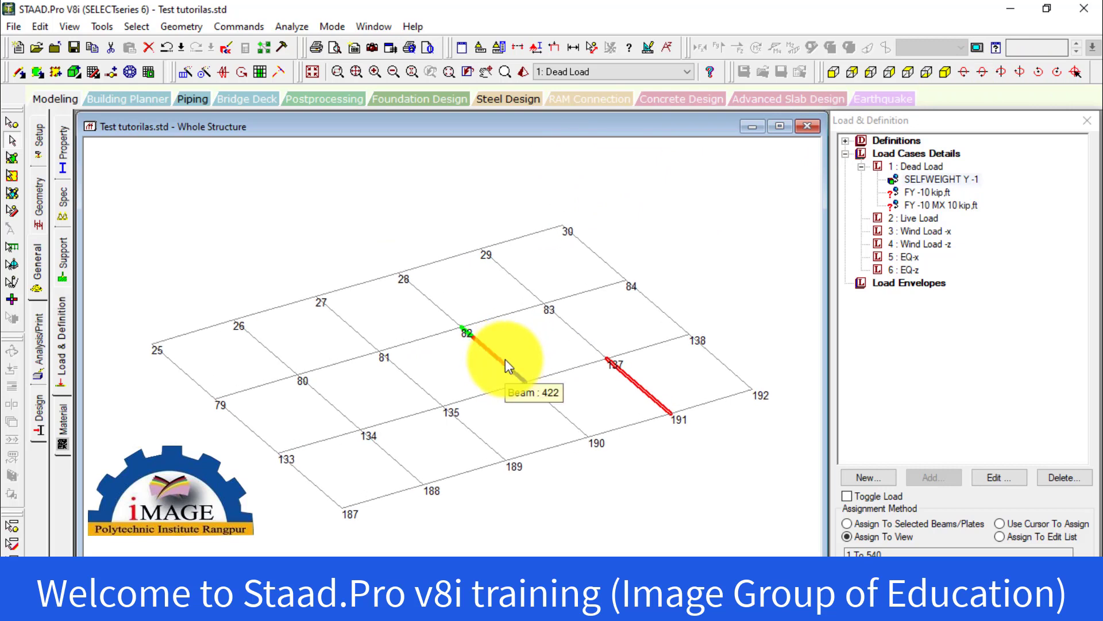
pyautogui.scroll(1, 505, 358)
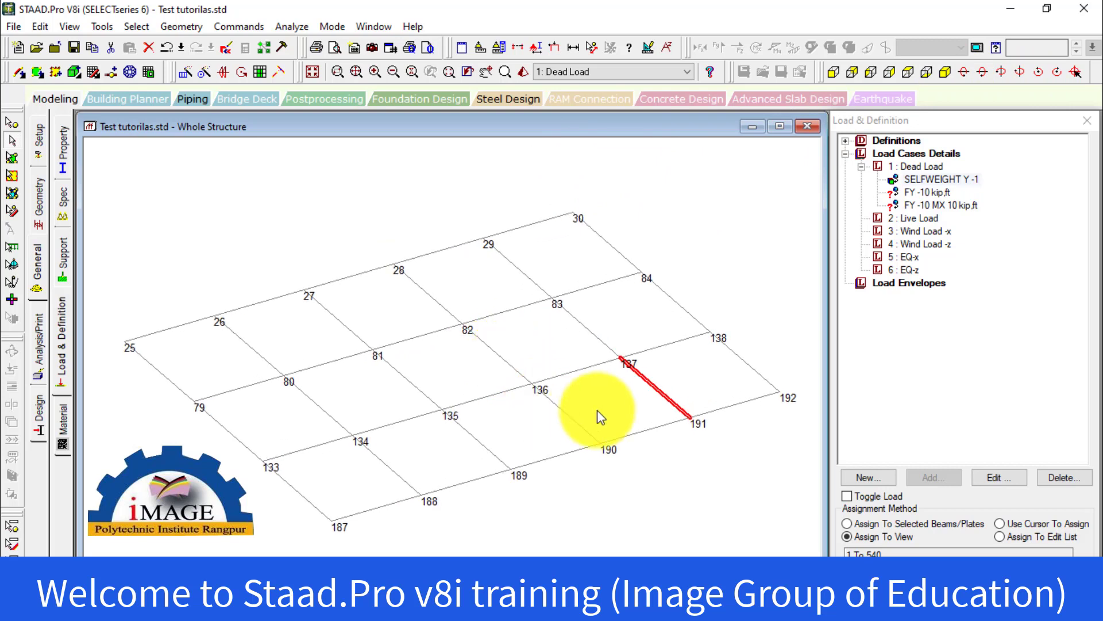
# Assign the FY -10 kip nodal load to node 82 with Assign To Selected Nodes and highlight it on the model
pyautogui.click(924, 192)
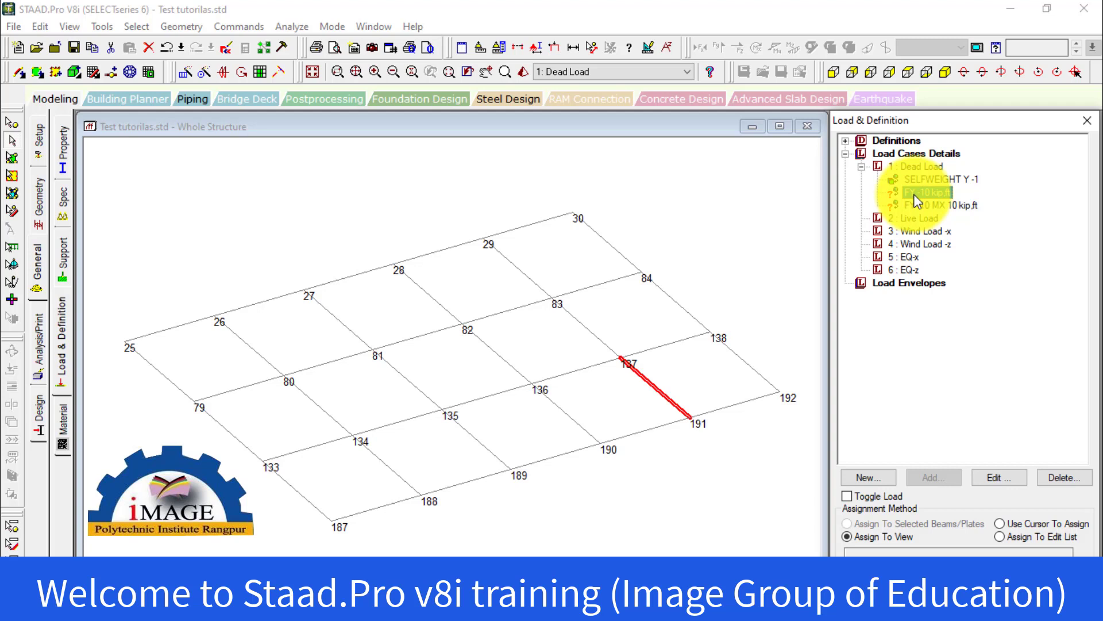
pyautogui.click(20, 121)
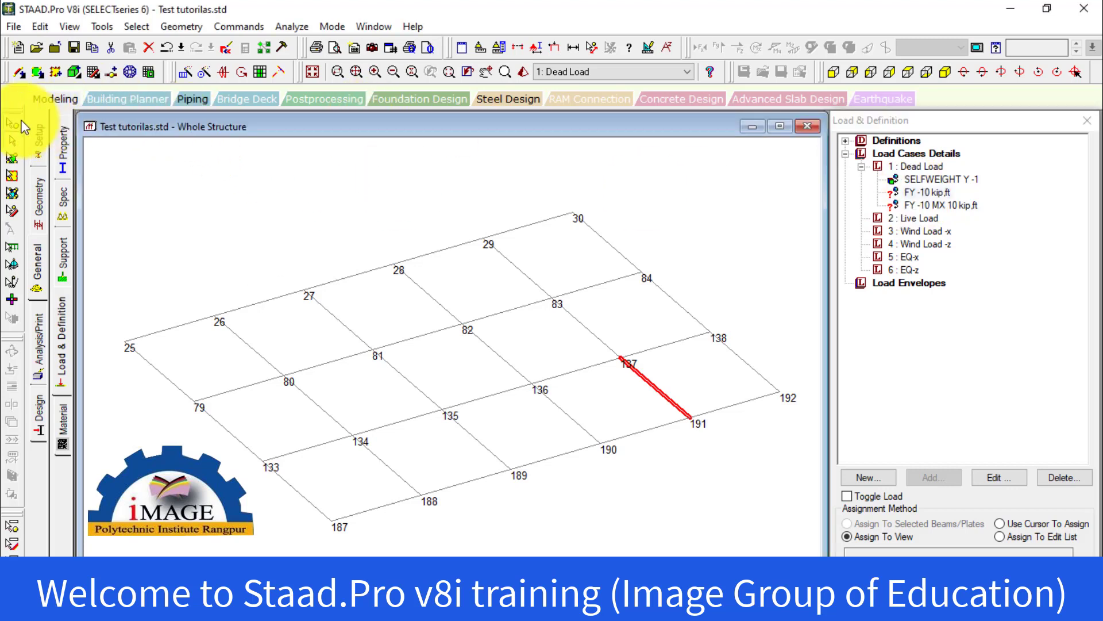
pyautogui.click(462, 324)
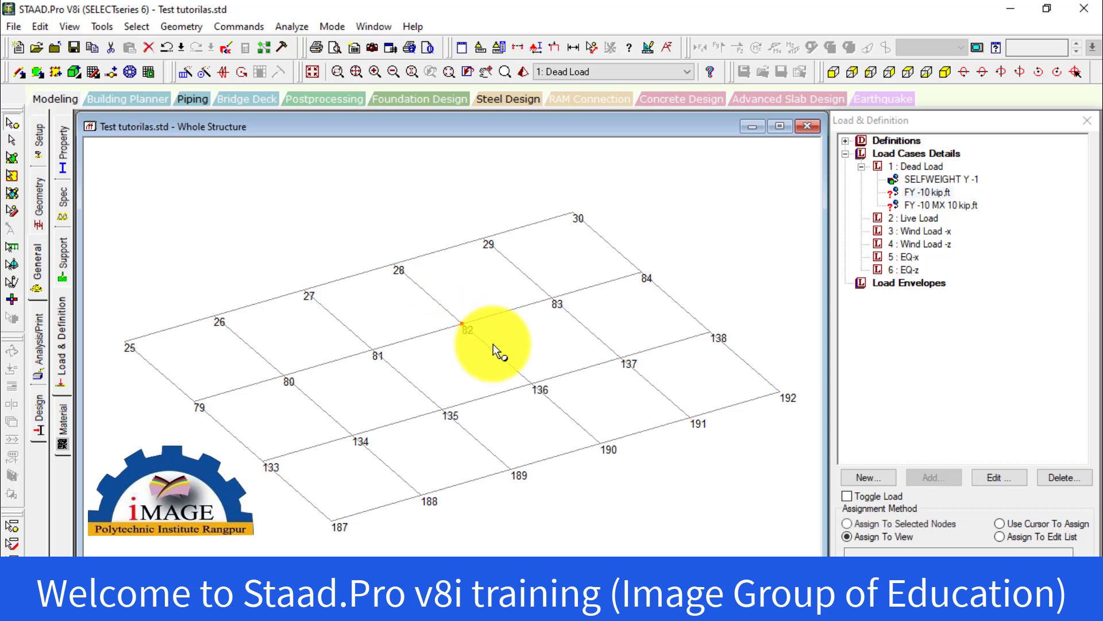
pyautogui.click(921, 193)
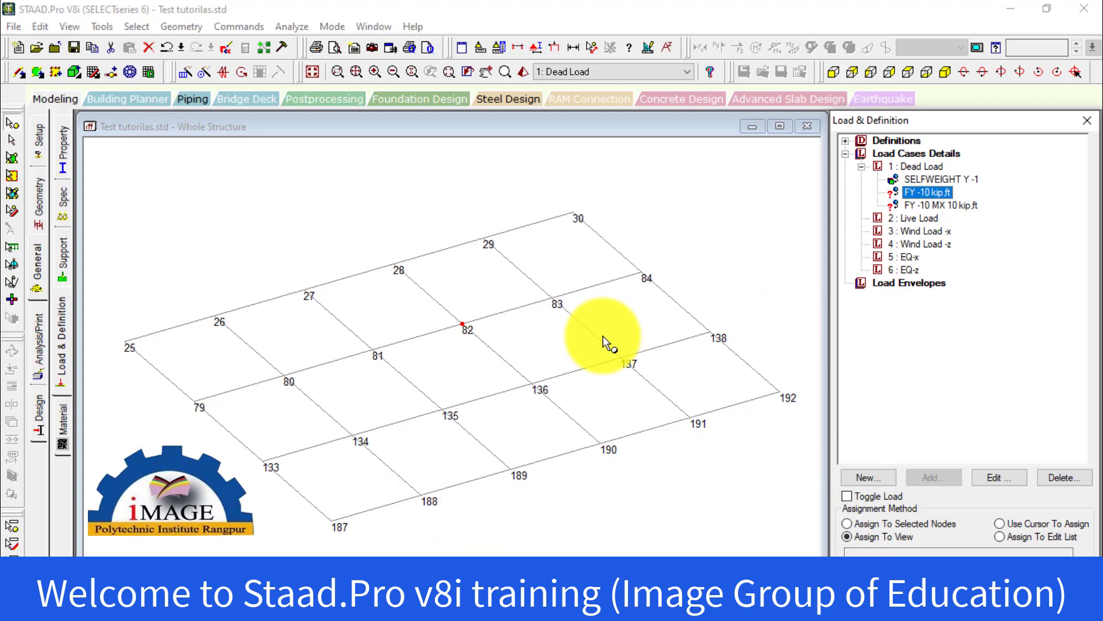
pyautogui.click(880, 525)
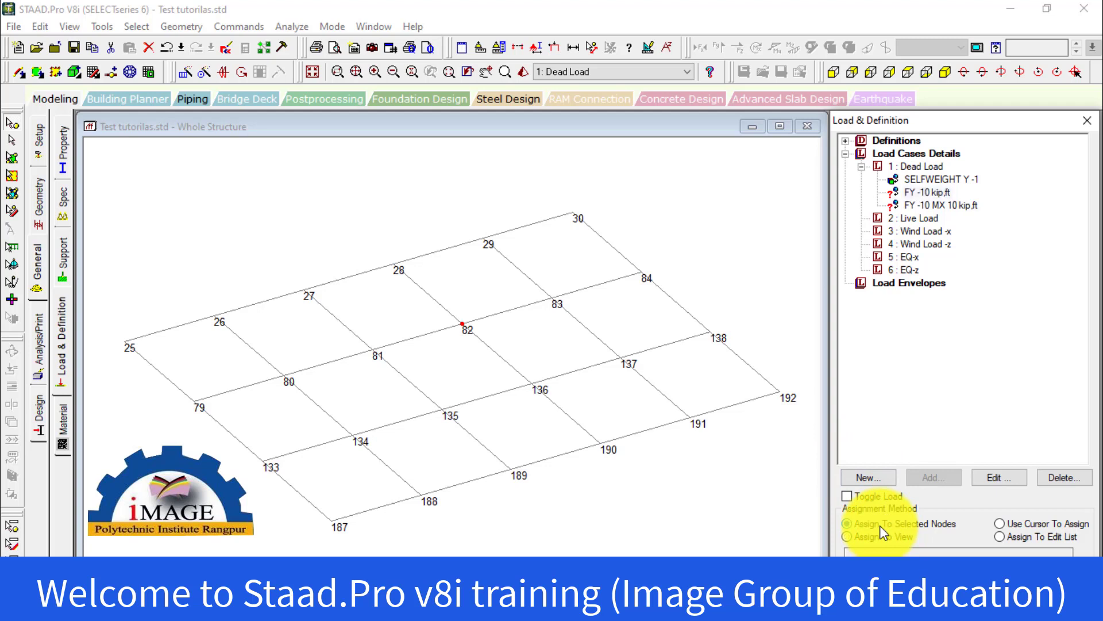
pyautogui.click(955, 579)
pyautogui.click(987, 402)
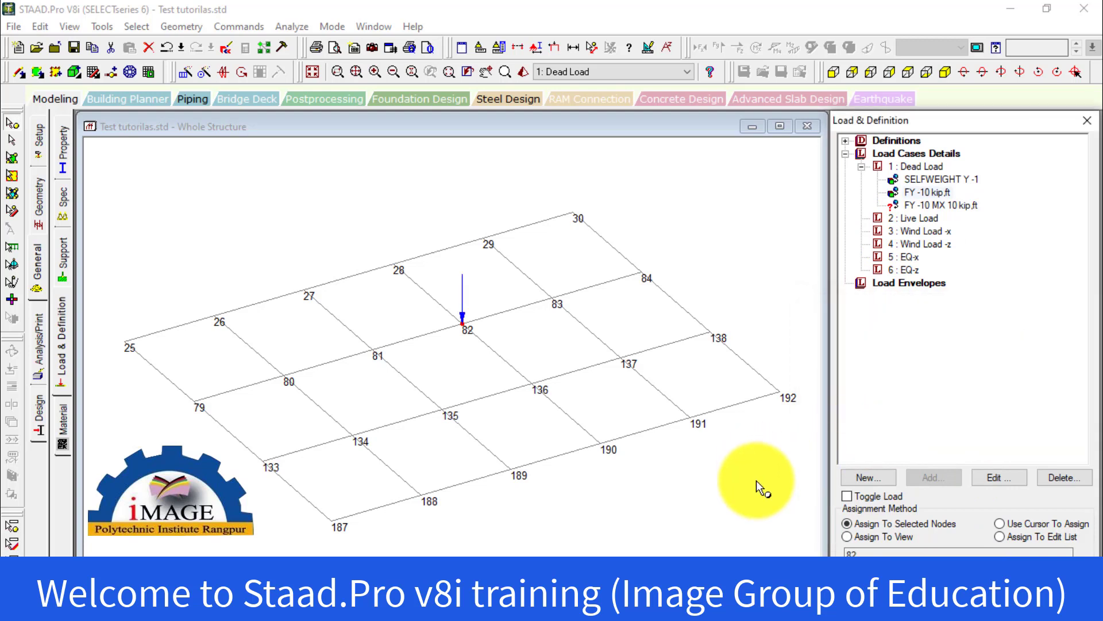
pyautogui.click(756, 484)
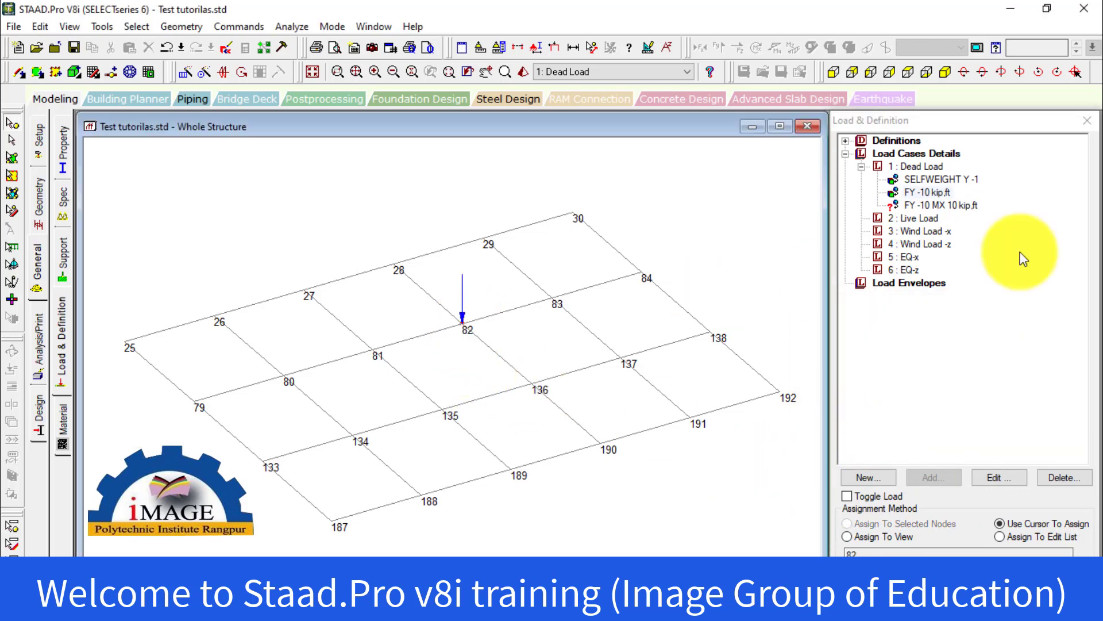
pyautogui.click(916, 194)
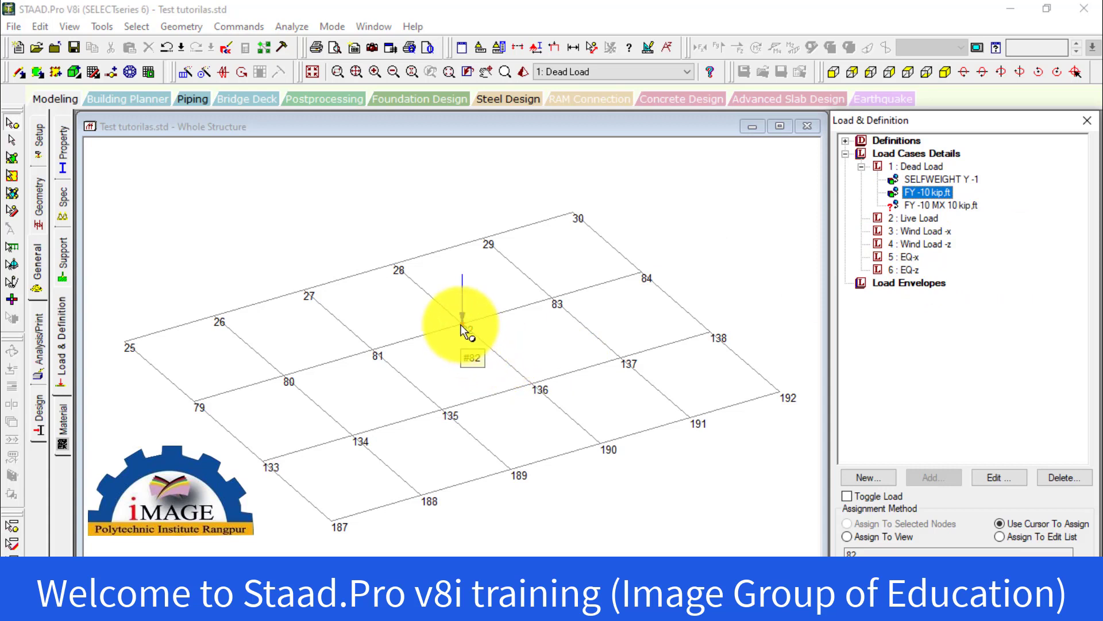
# Assign the FY -10 MX 10 kip,ft nodal load to node 30 with Assign To Selected Nodes and clear the node selection
pyautogui.click(915, 205)
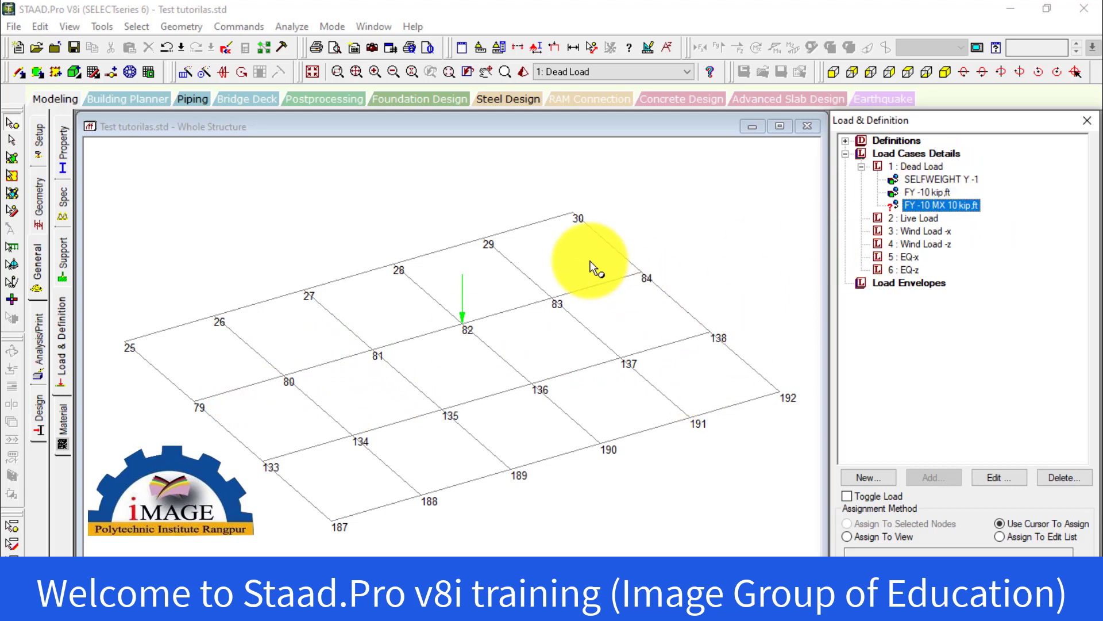
pyautogui.click(594, 226)
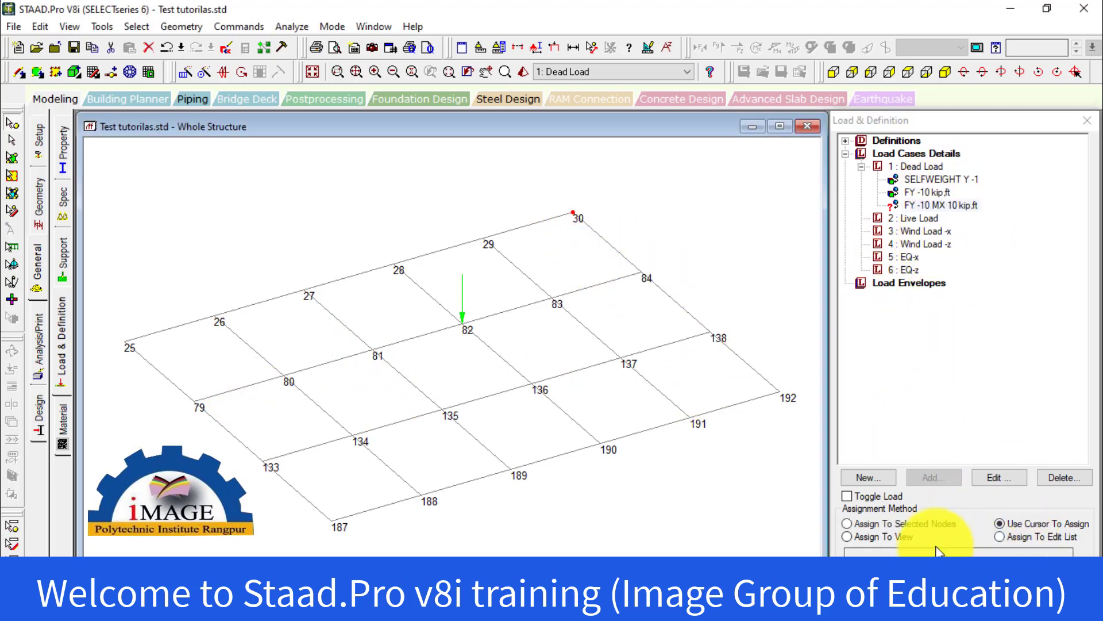
pyautogui.click(887, 524)
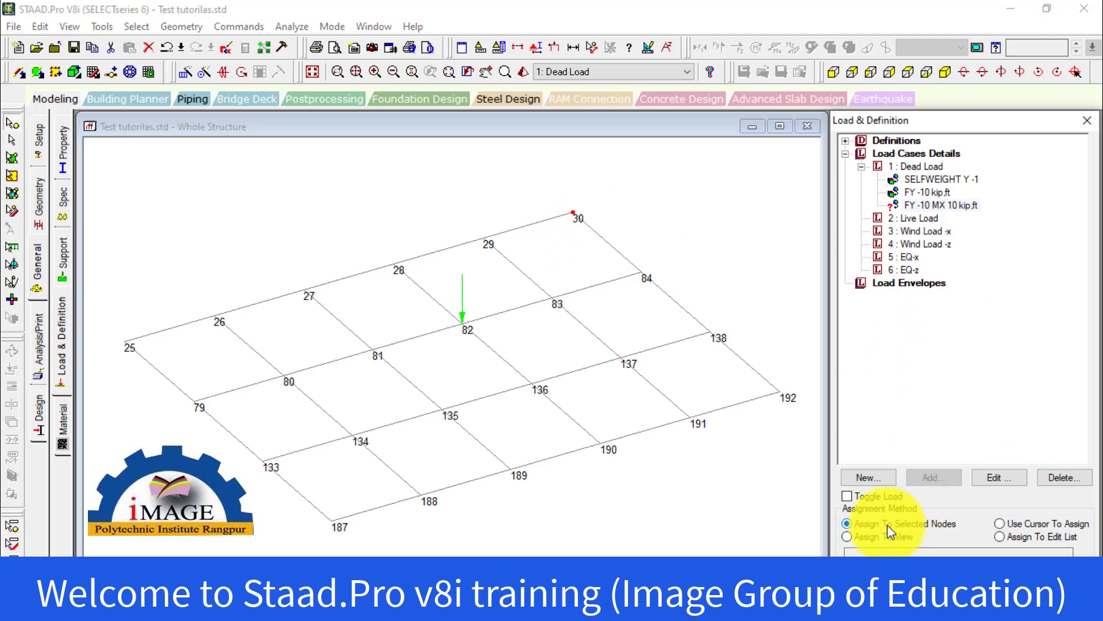
pyautogui.click(945, 553)
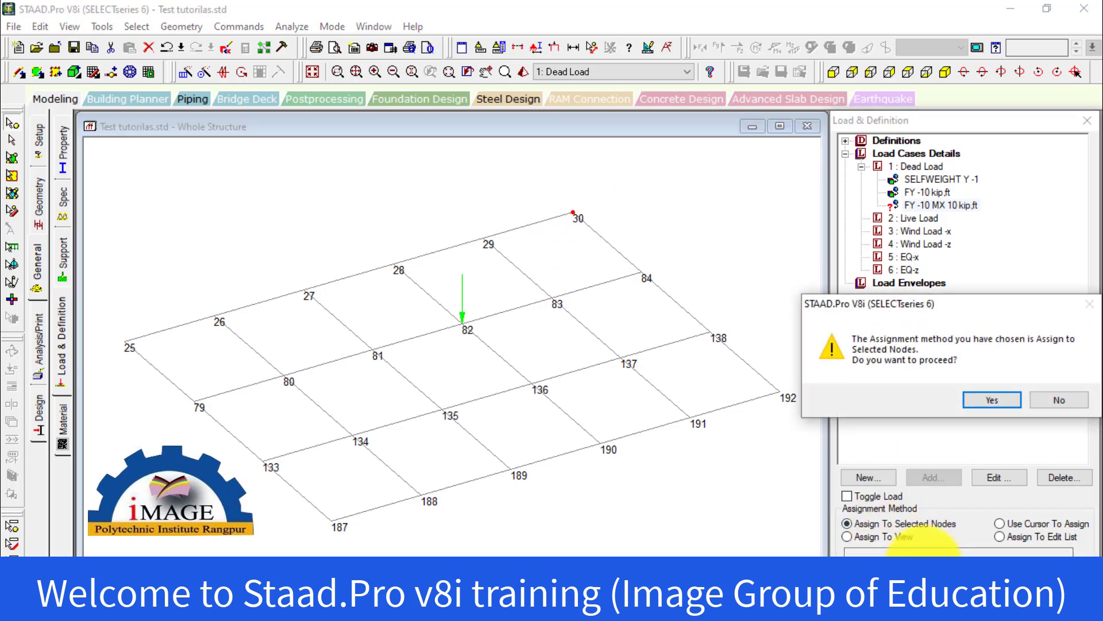
pyautogui.click(911, 399)
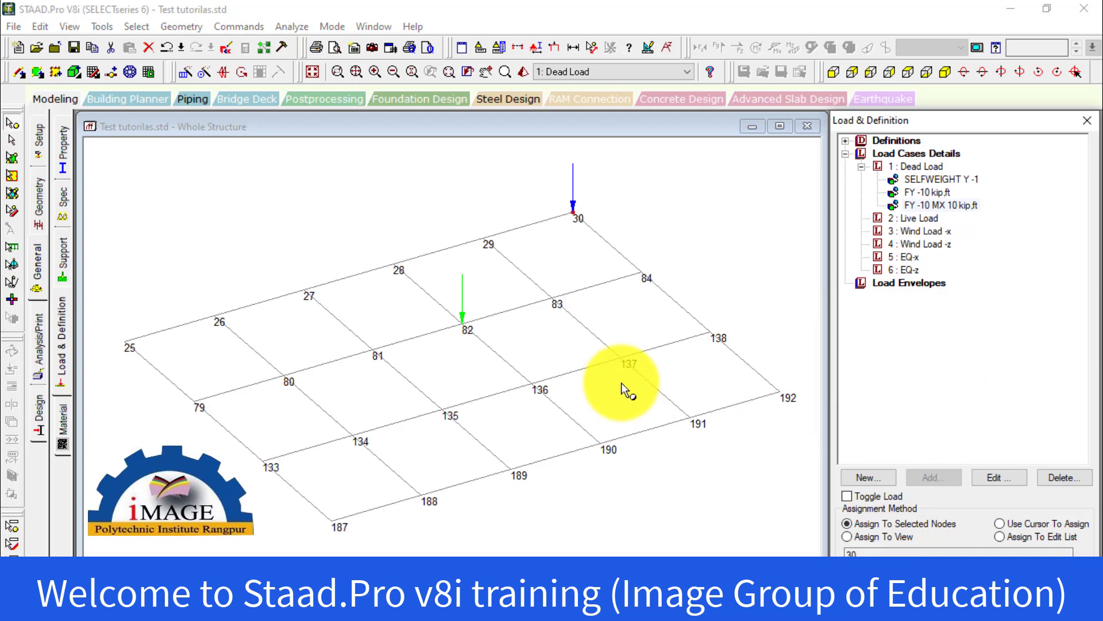
pyautogui.click(575, 264)
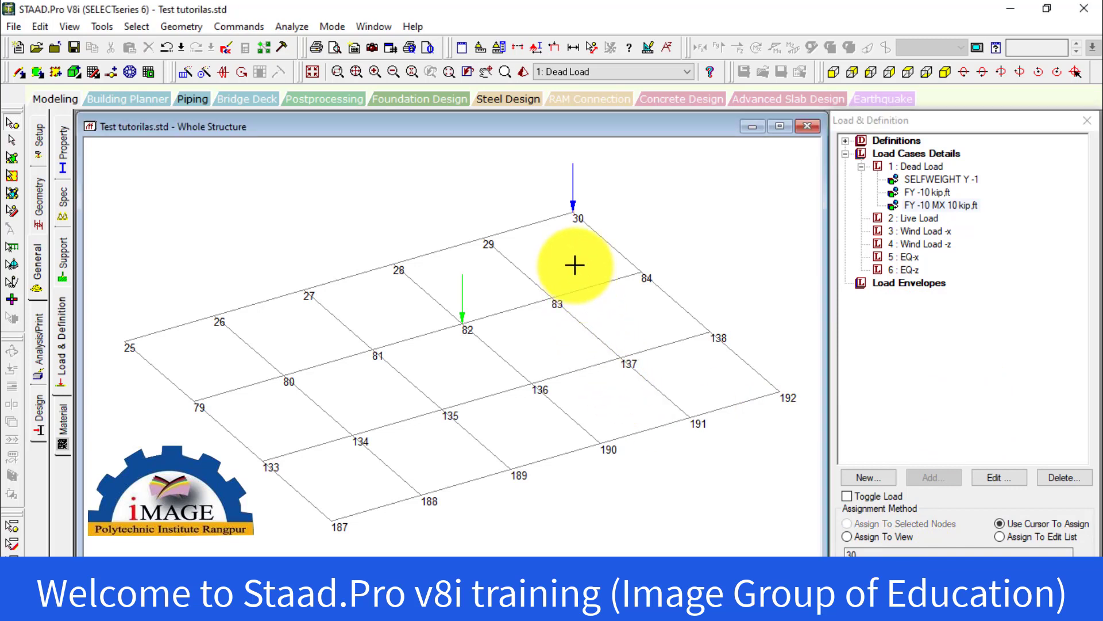
# Assign the FY -10 MX 10 kip,ft nodal load to node 135 as well, using Assign To Selected Nodes
pyautogui.click(934, 205)
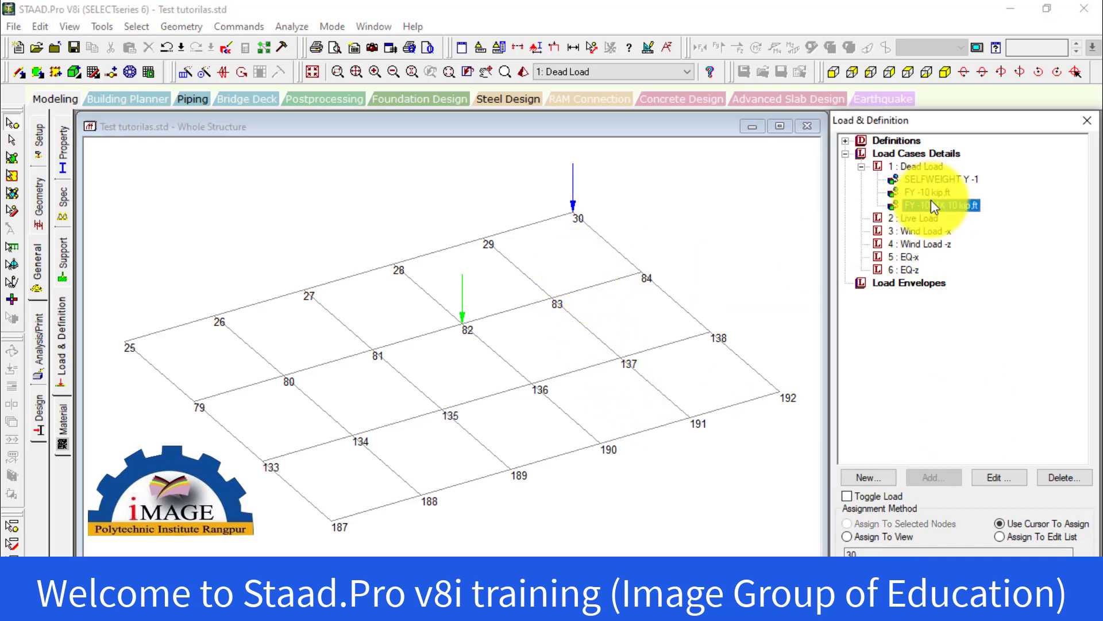
pyautogui.click(442, 409)
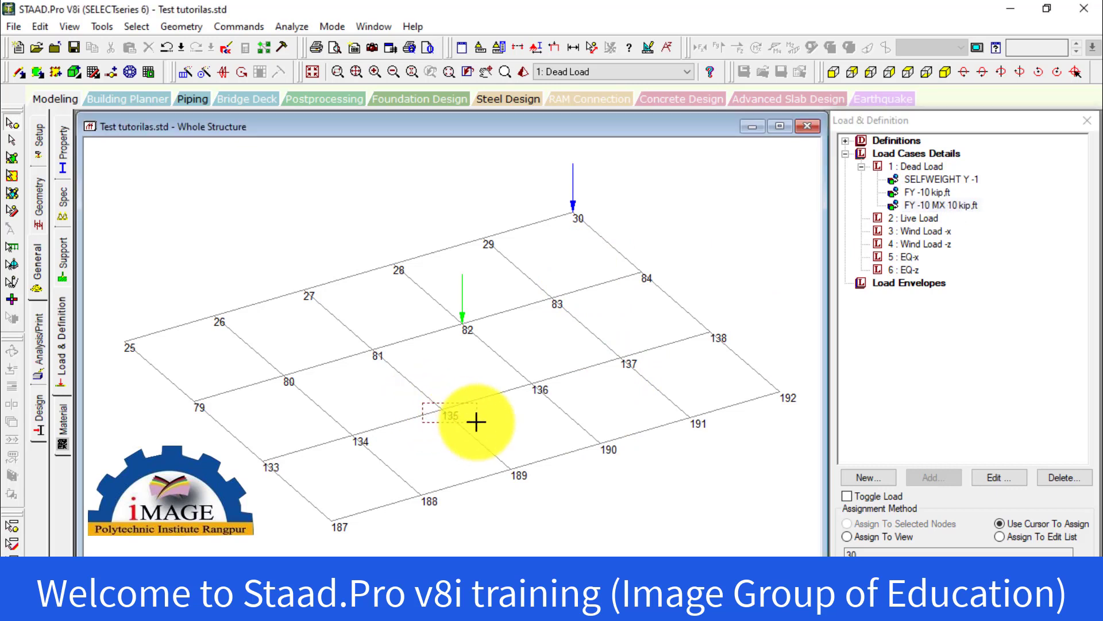
pyautogui.click(867, 524)
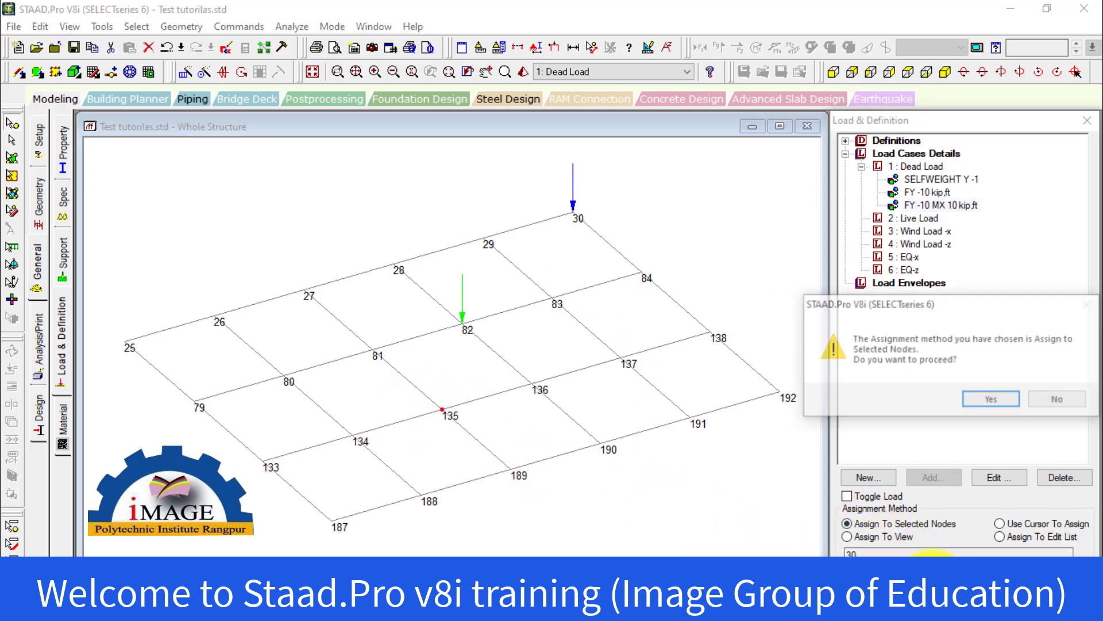
pyautogui.click(994, 403)
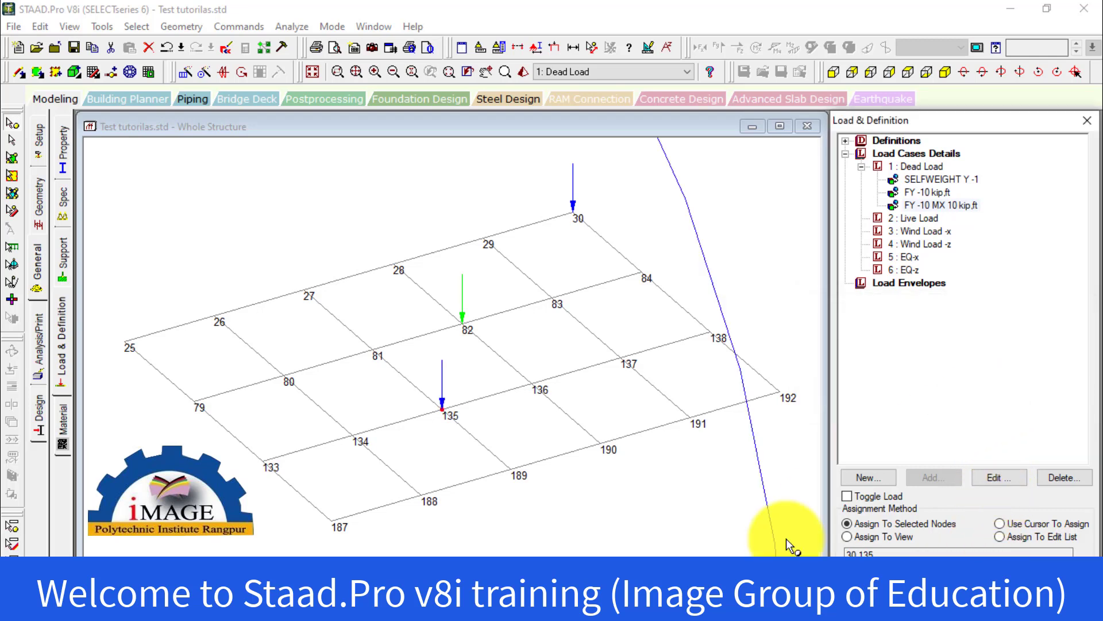
# Examine the full extent of the moment symbols drawn at nodes 30 and 135 around the floor grid
pyautogui.scroll(-3, 549, 464)
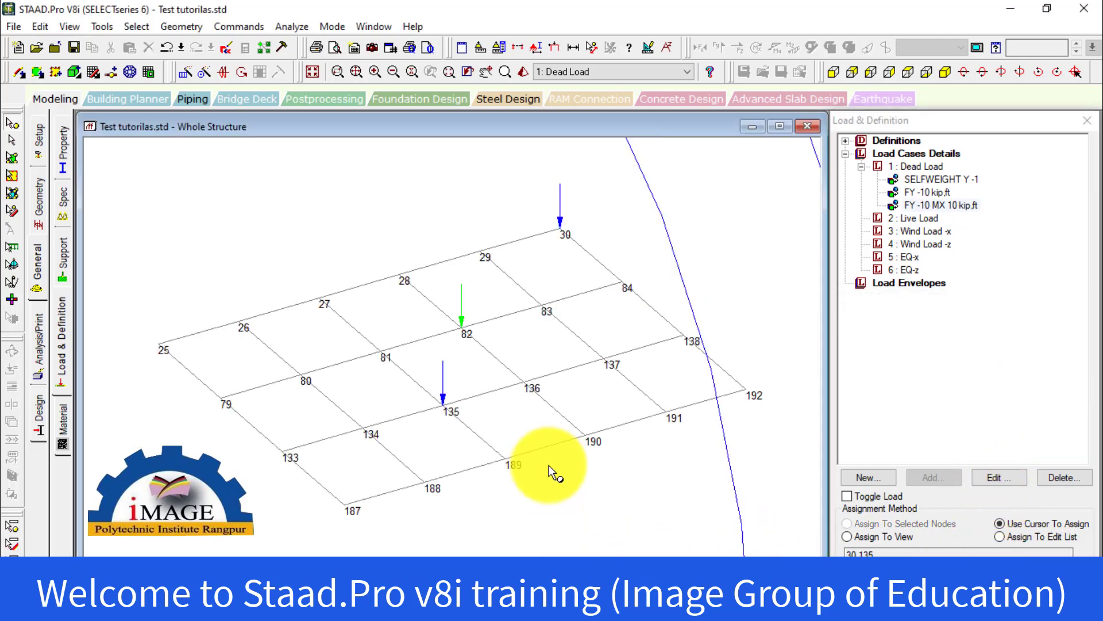
pyautogui.scroll(-5, 550, 464)
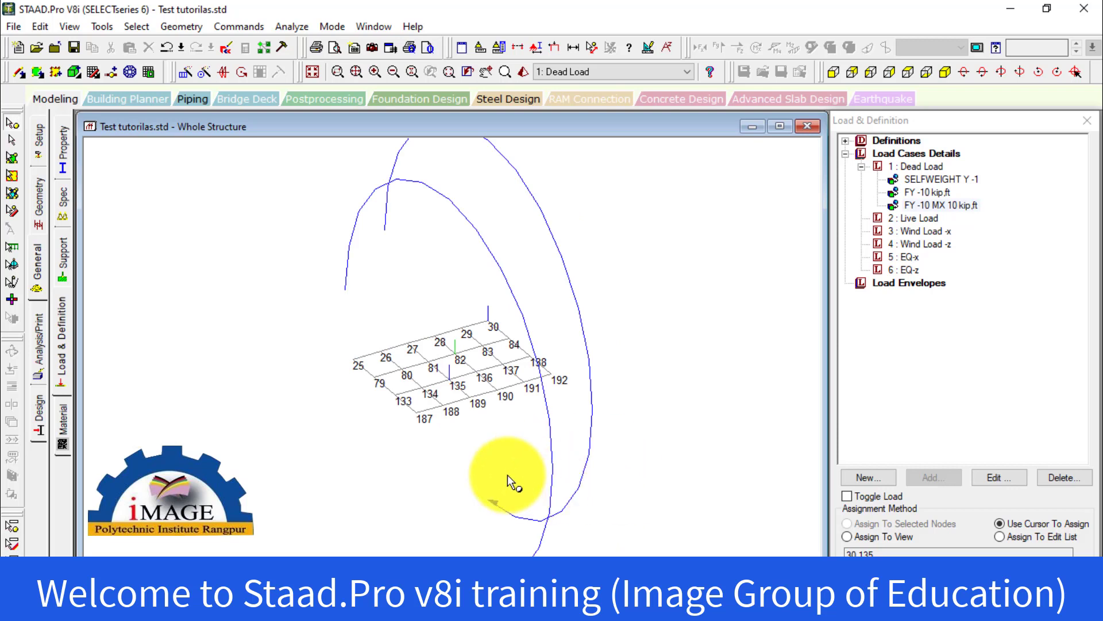
pyautogui.scroll(5, 449, 381)
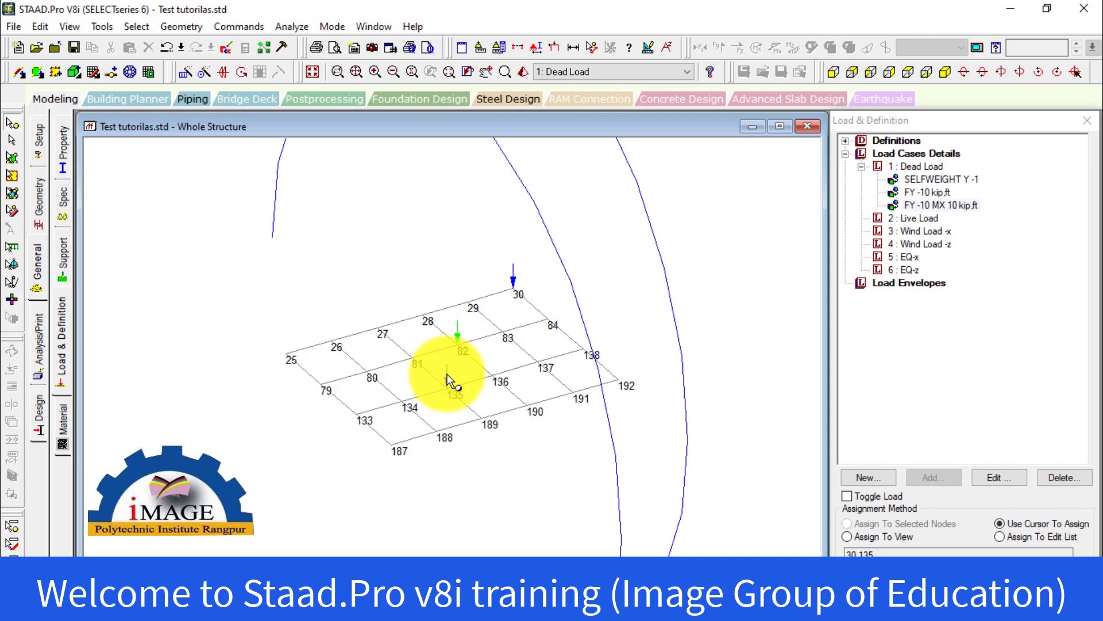
pyautogui.scroll(-3, 447, 379)
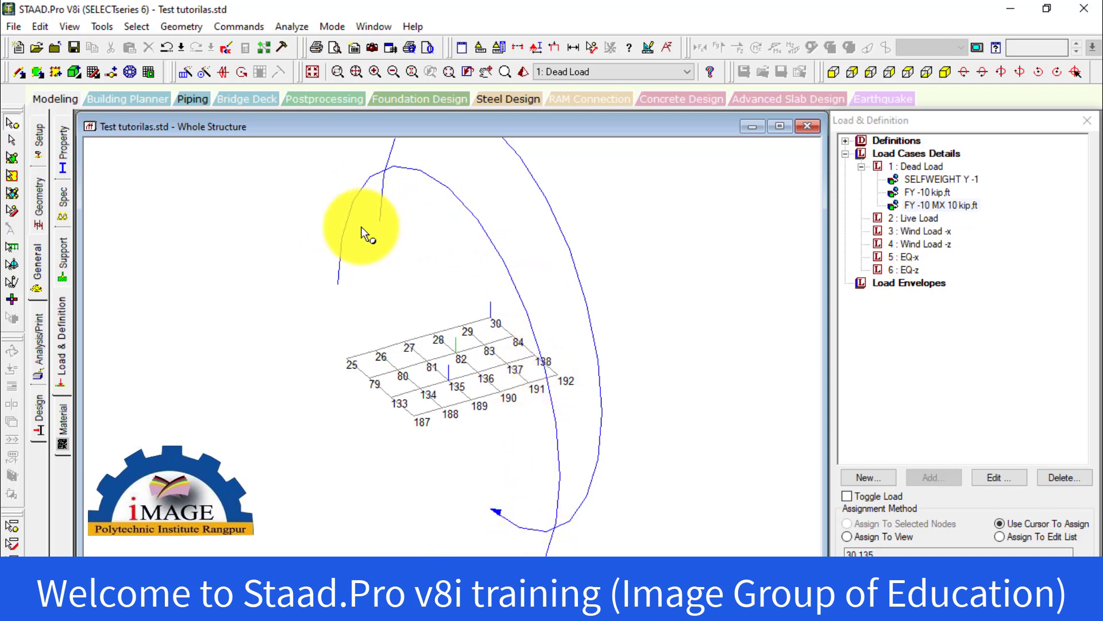
pyautogui.click(494, 319)
pyautogui.click(936, 205)
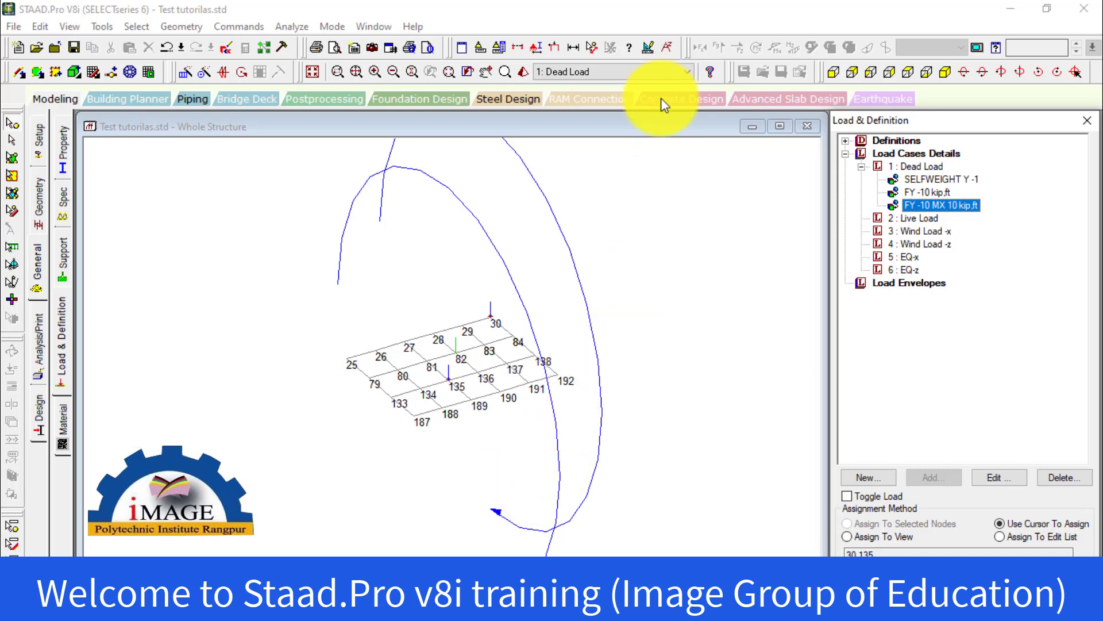
pyautogui.click(635, 230)
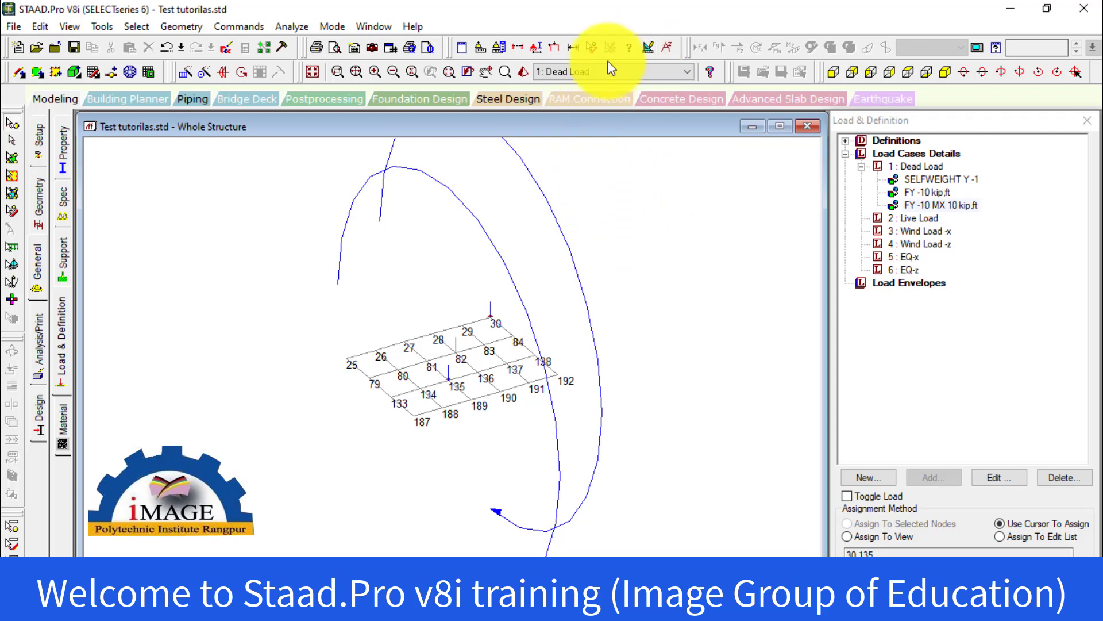
# Turn on Apply Immediately for the diagram scales and set the Bending Y result scale to 45 kip-in per in
pyautogui.click(644, 46)
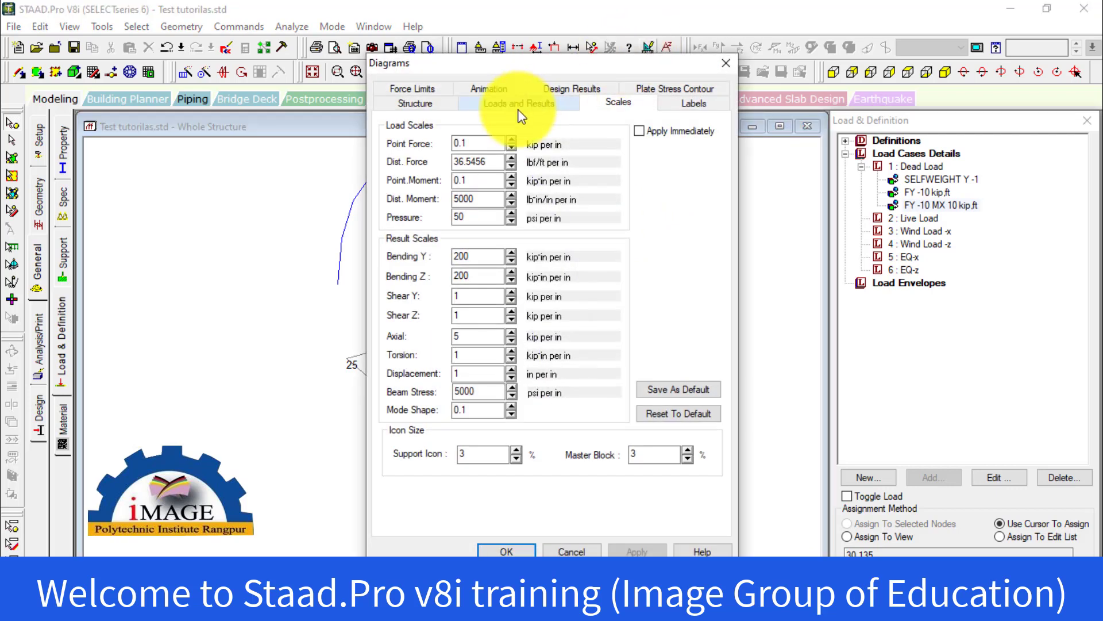
pyautogui.moveTo(488, 62); pyautogui.dragTo(826, 46)
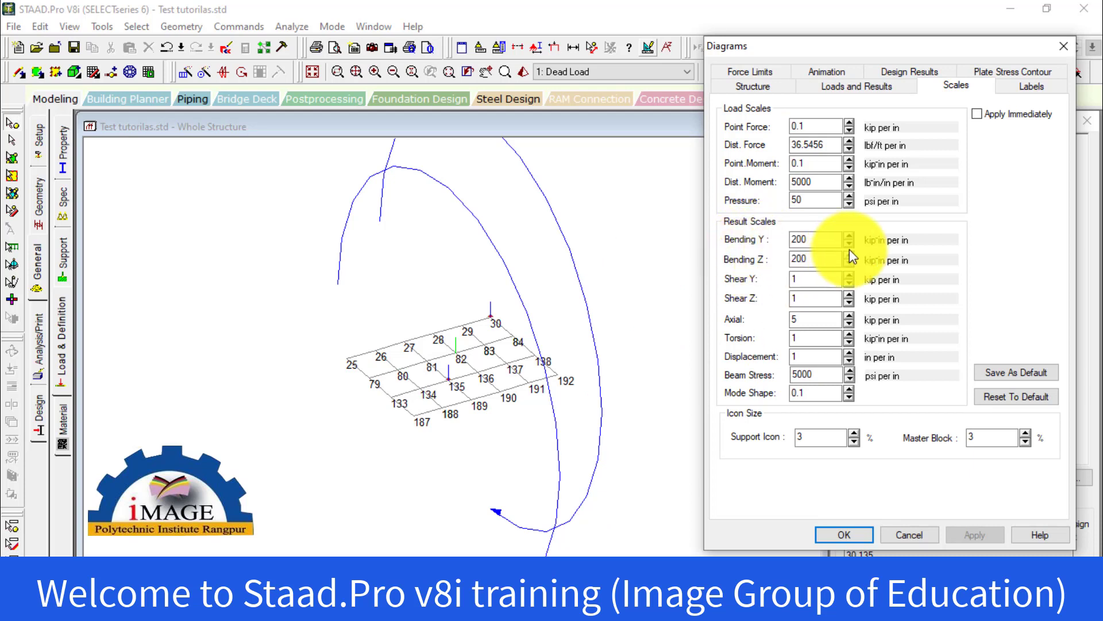
pyautogui.click(978, 114)
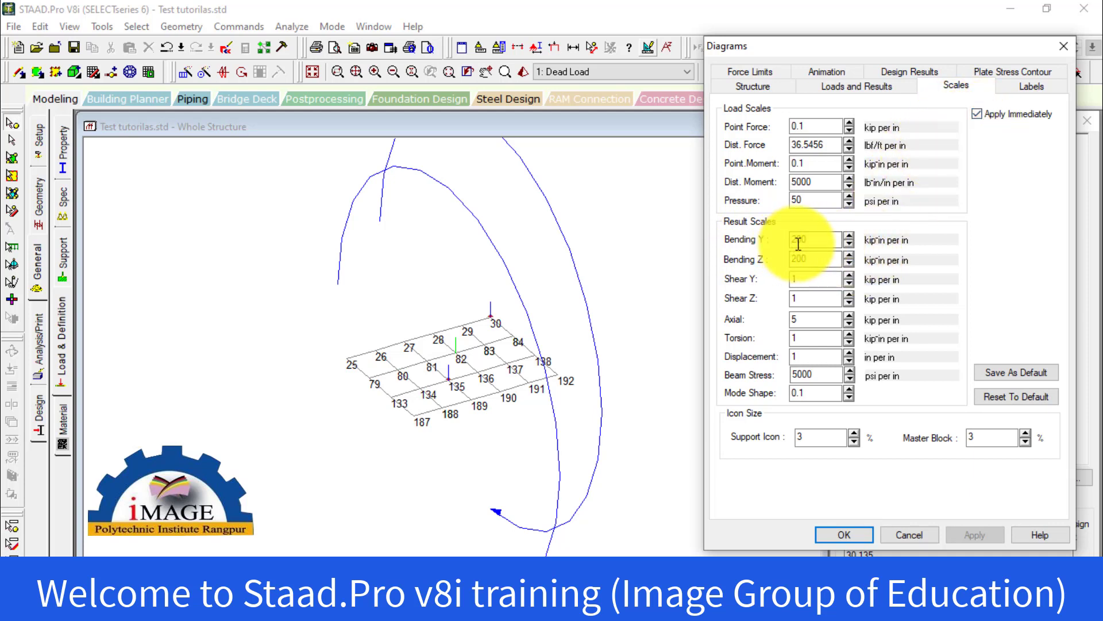
pyautogui.click(847, 246)
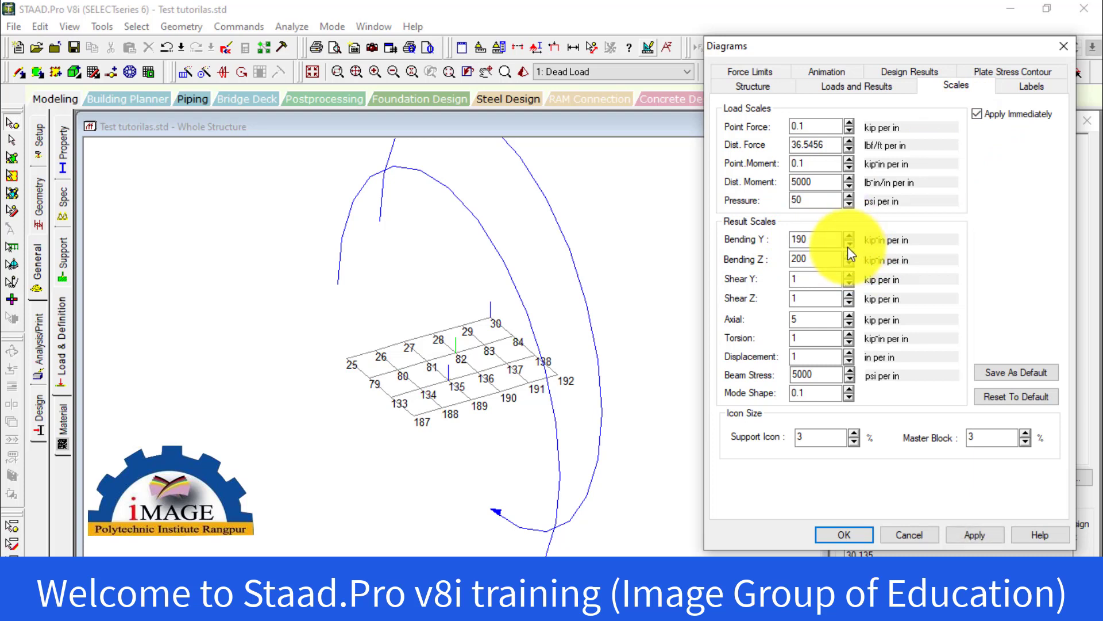
pyautogui.click(847, 247)
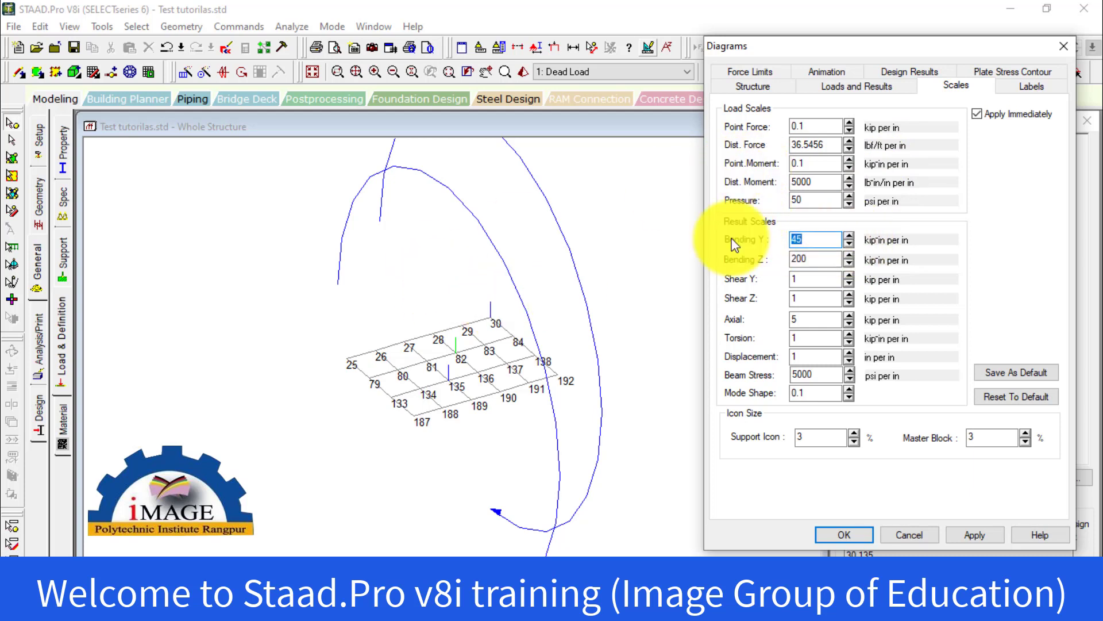
# Set the Point Moment load scale to 2 kip-in per in, apply it and close the diagram settings
pyautogui.click(850, 160)
pyautogui.click(850, 160)
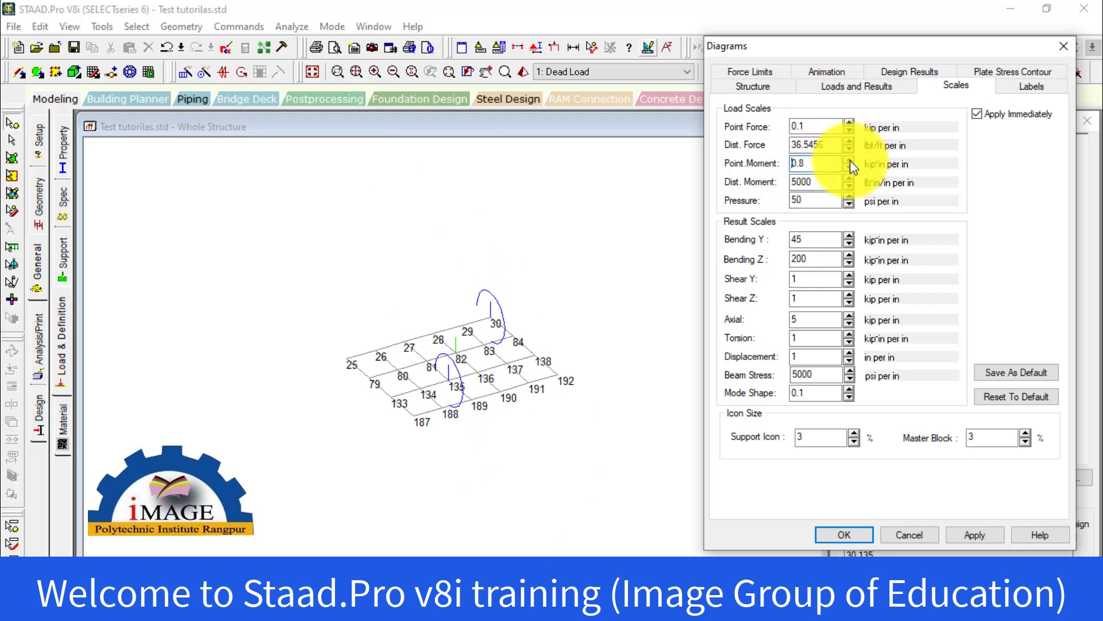
pyautogui.click(850, 159)
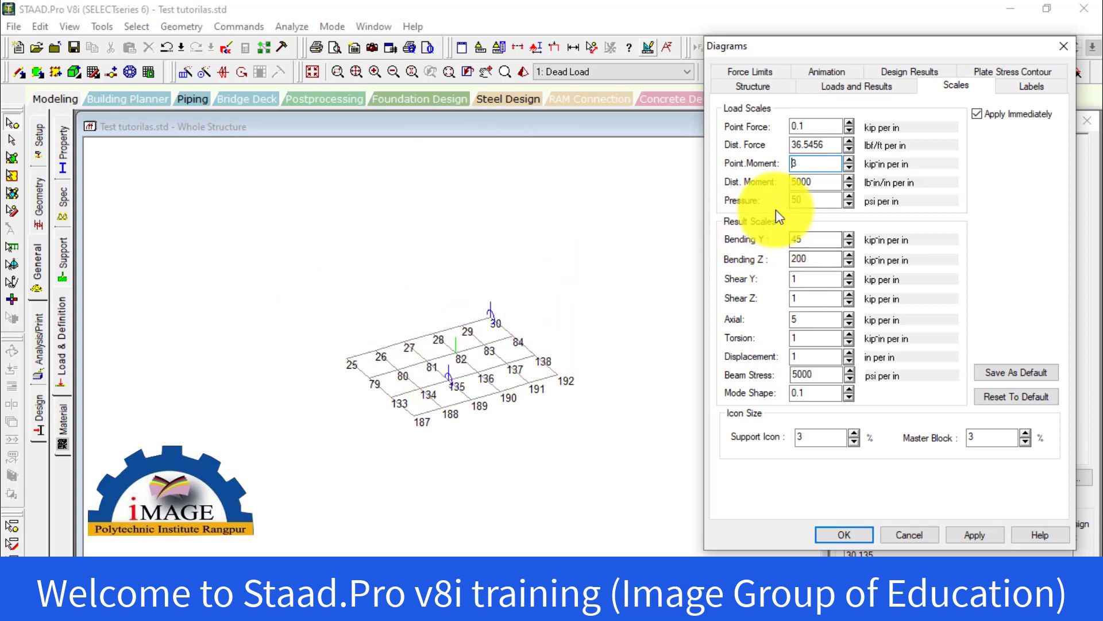
pyautogui.click(848, 161)
pyautogui.click(848, 161)
pyautogui.click(848, 161)
pyautogui.click(848, 161)
pyautogui.click(847, 161)
pyautogui.click(847, 161)
pyautogui.click(848, 161)
pyautogui.click(847, 161)
pyautogui.click(849, 161)
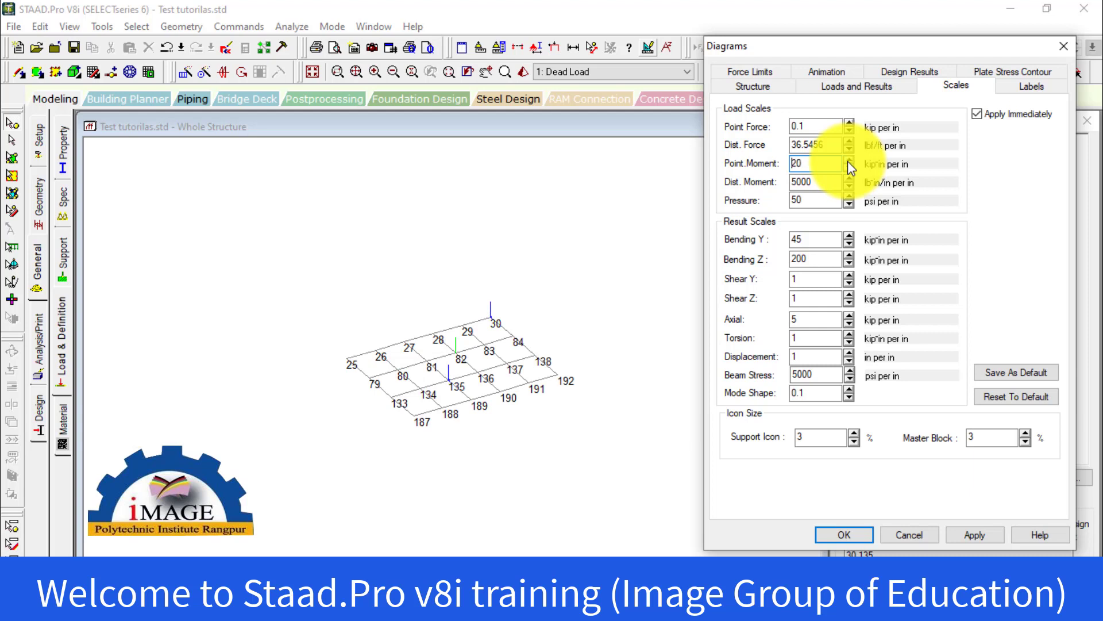
pyautogui.click(849, 168)
pyautogui.click(848, 168)
pyautogui.click(848, 167)
pyautogui.click(849, 168)
pyautogui.click(849, 168)
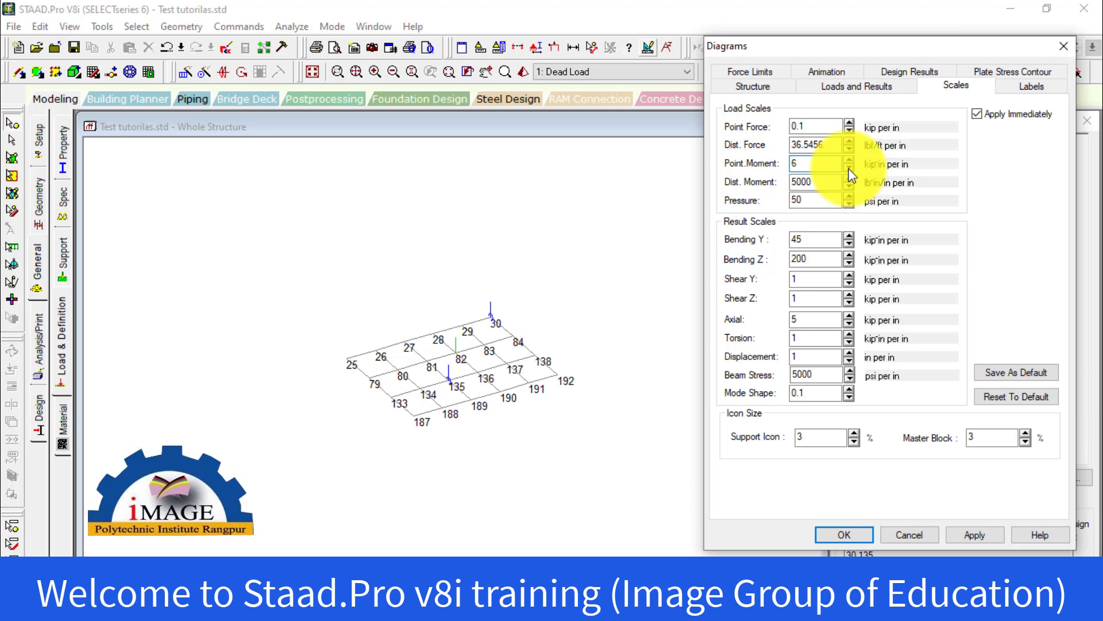
pyautogui.click(848, 168)
pyautogui.click(849, 168)
pyautogui.click(848, 167)
pyautogui.click(848, 167)
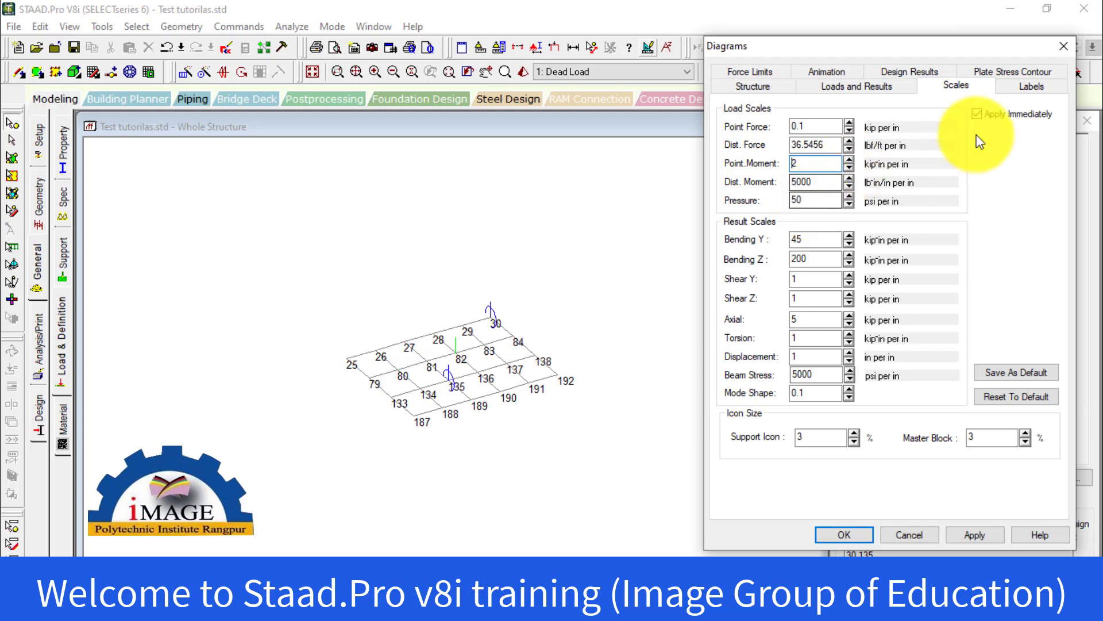
pyautogui.click(849, 160)
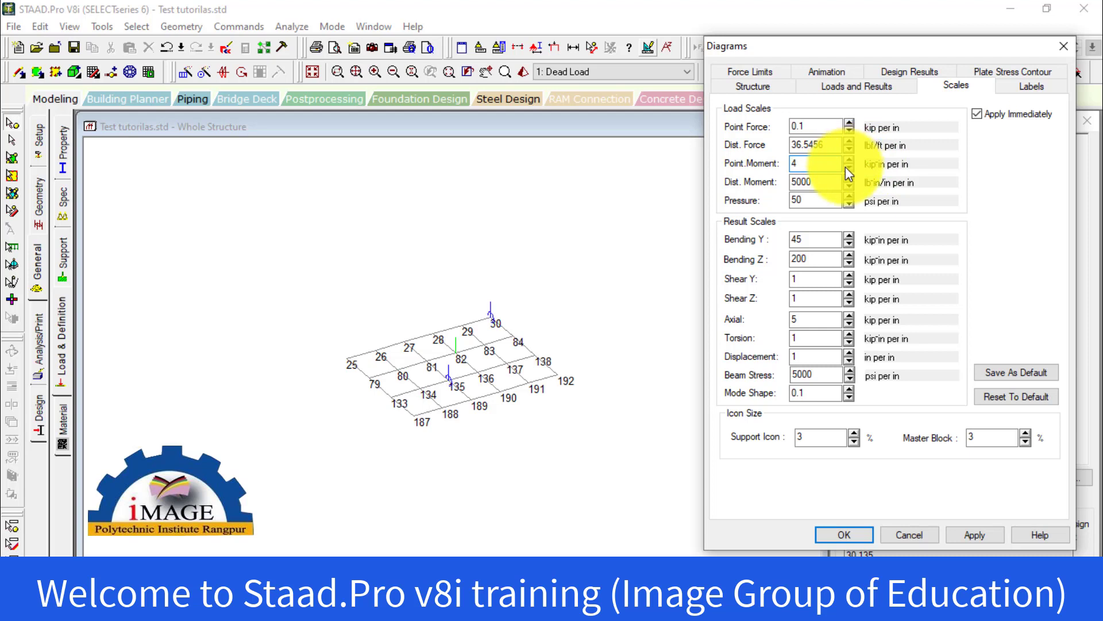
pyautogui.click(847, 167)
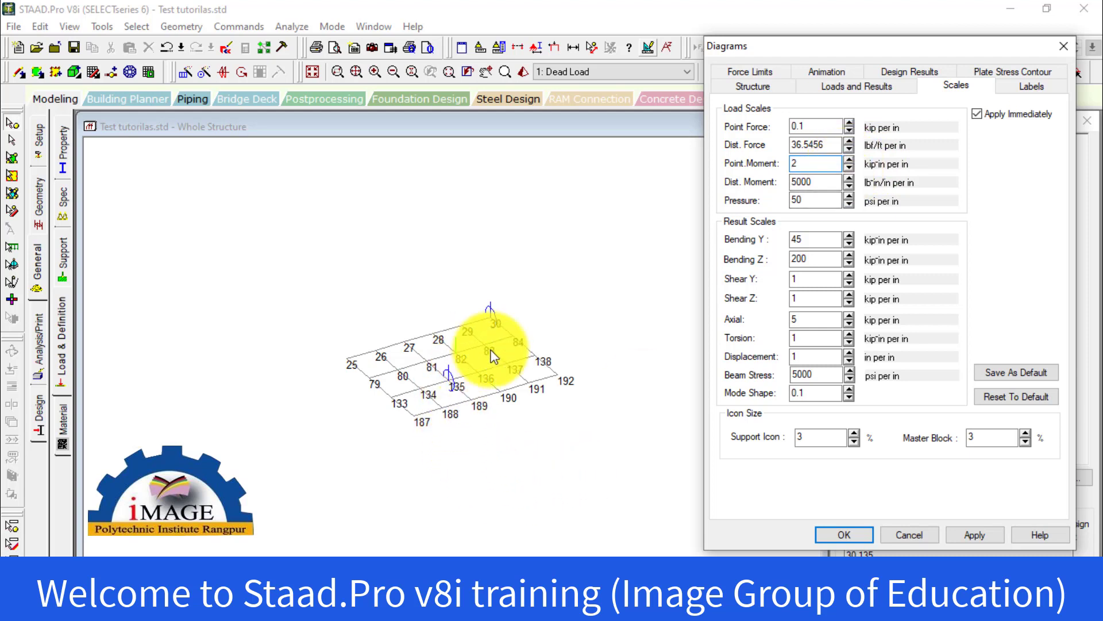
pyautogui.click(964, 535)
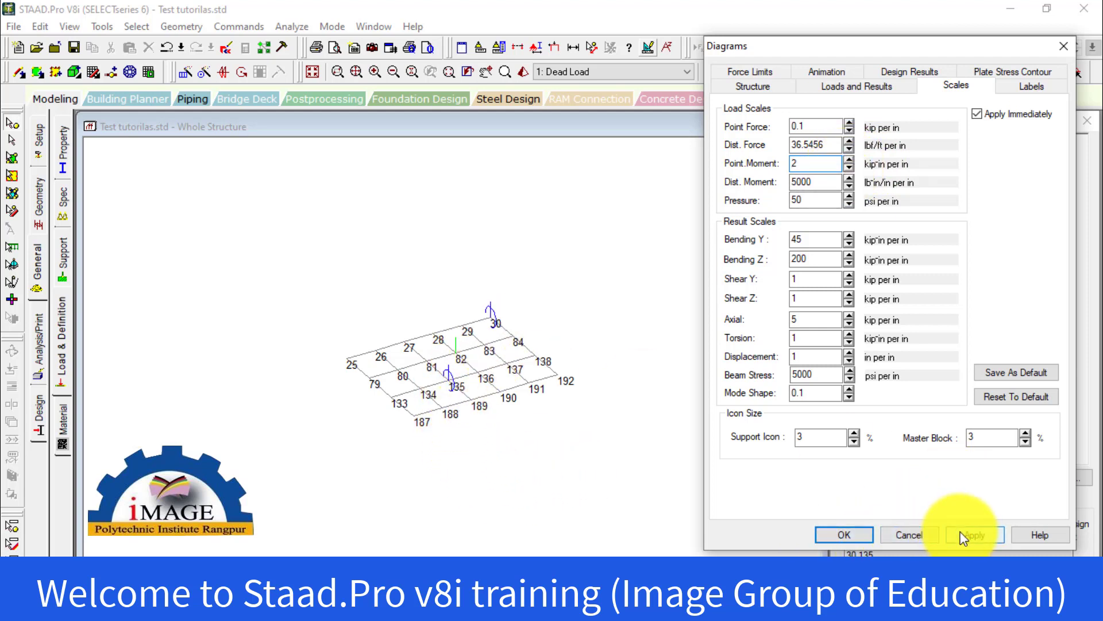
pyautogui.click(844, 534)
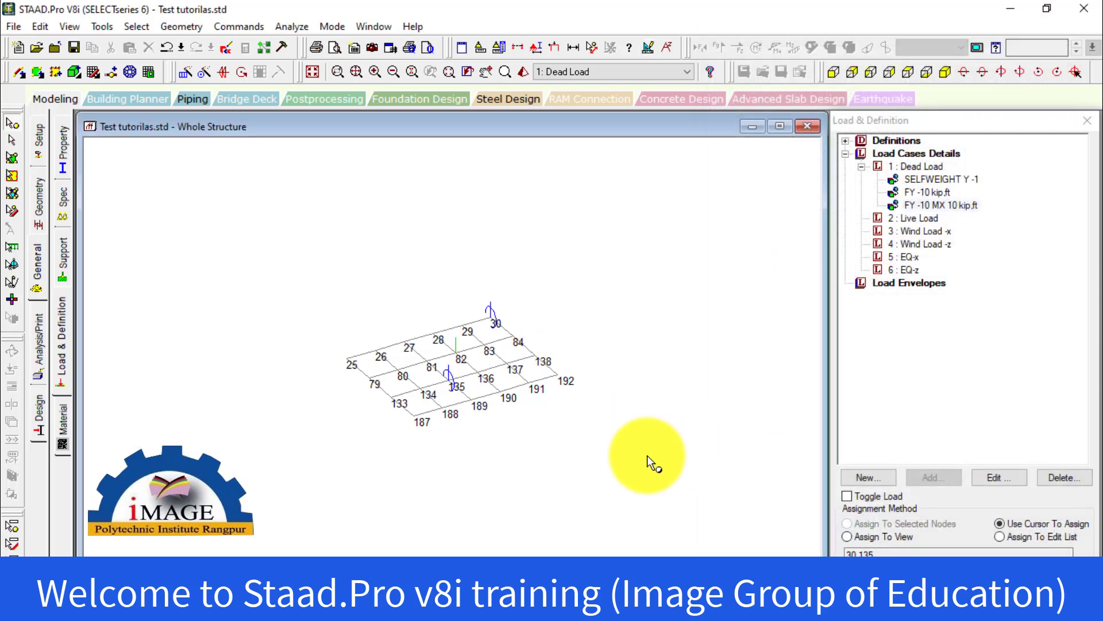
# Review the nodal loads shown at nodes 82, 30 and 135 against the two nodal load items under Dead Load
pyautogui.scroll(5, 460, 308)
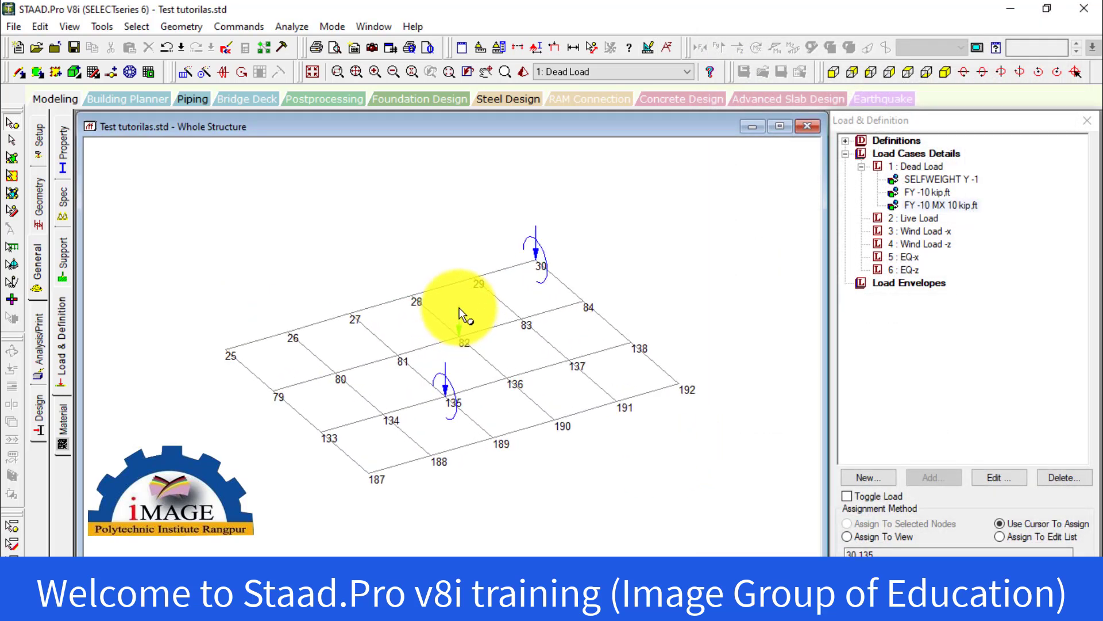
pyautogui.scroll(3, 459, 308)
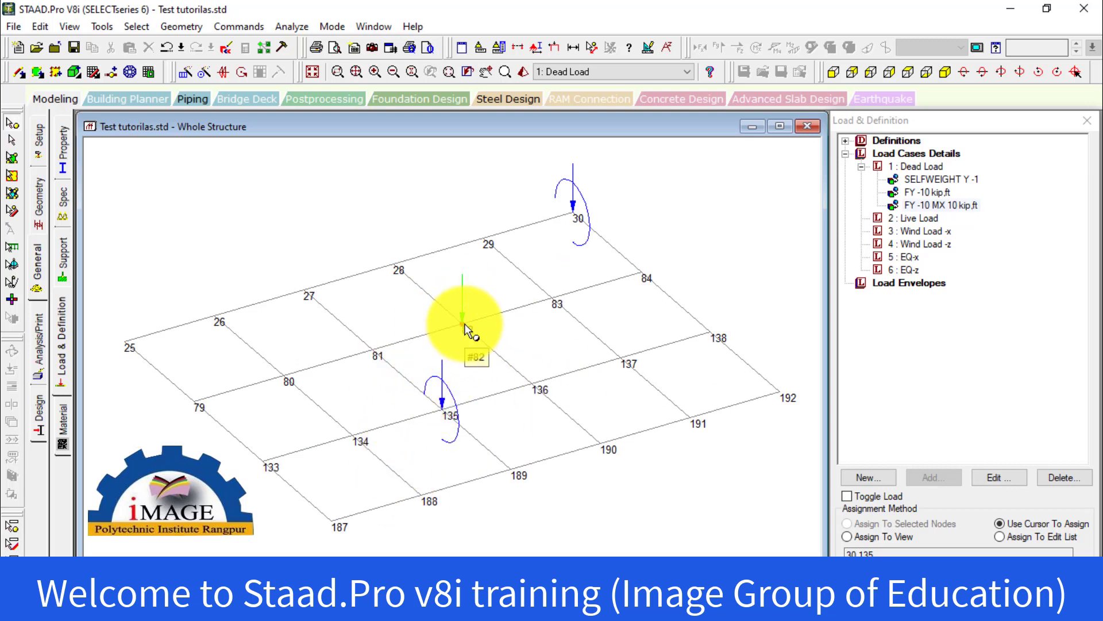
pyautogui.click(574, 212)
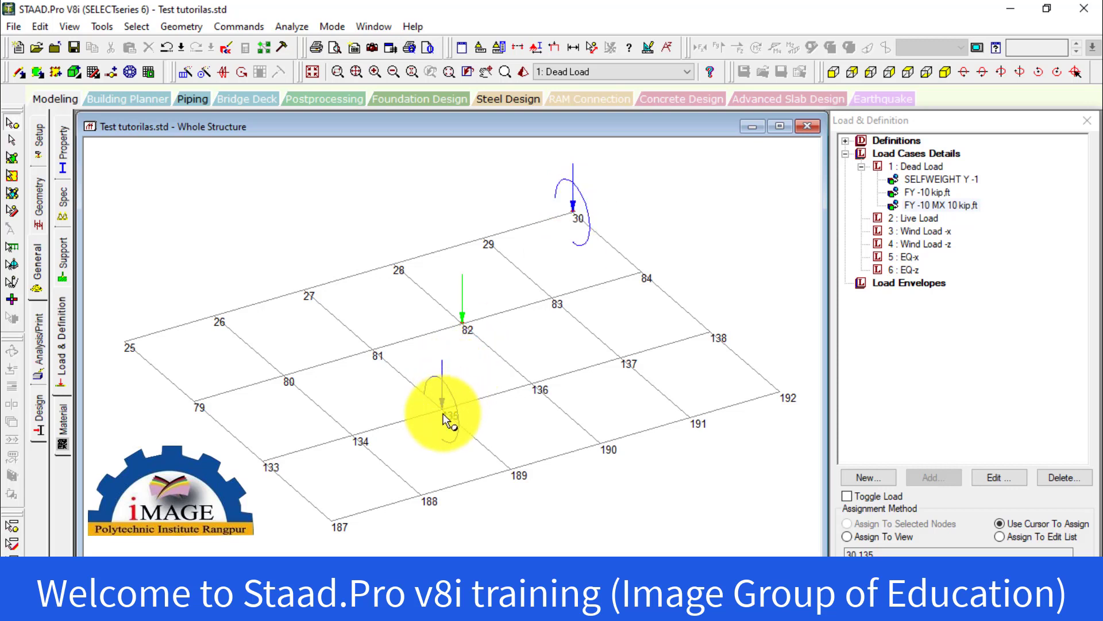
pyautogui.click(573, 211)
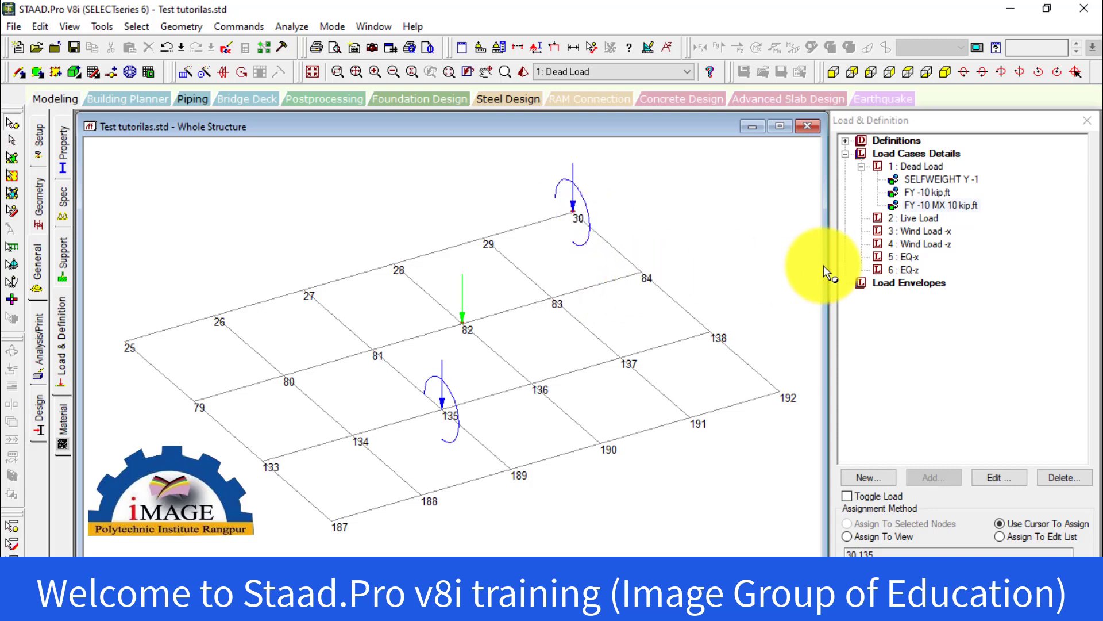
pyautogui.click(927, 192)
pyautogui.click(936, 205)
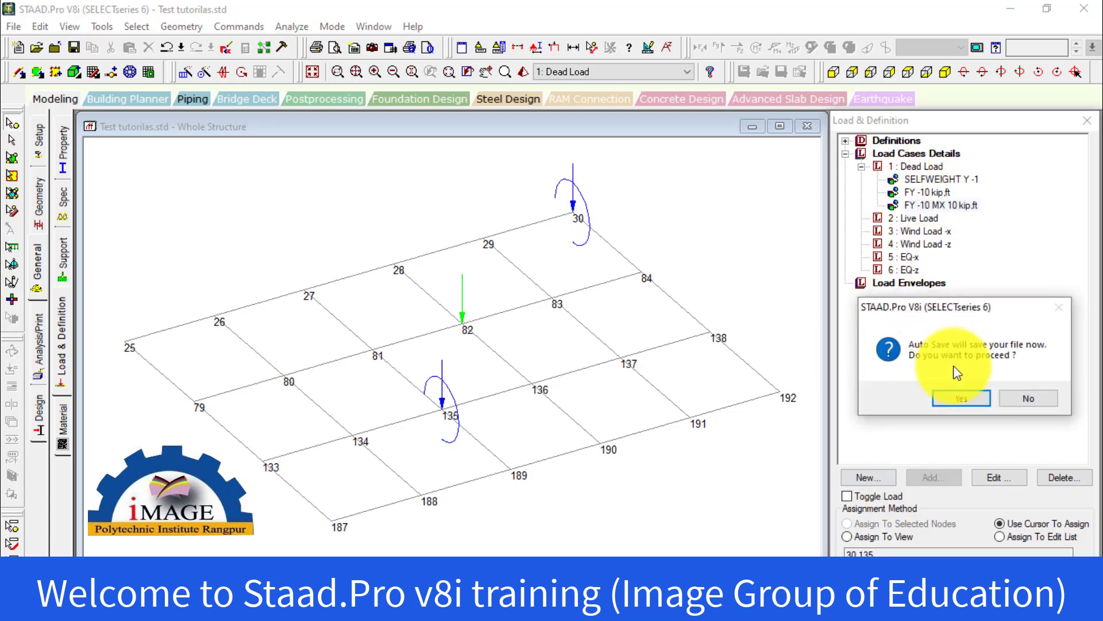
# Save the modified structure and add a nodal load item with Fz 50 kip to the Live Load case
pyautogui.click(964, 405)
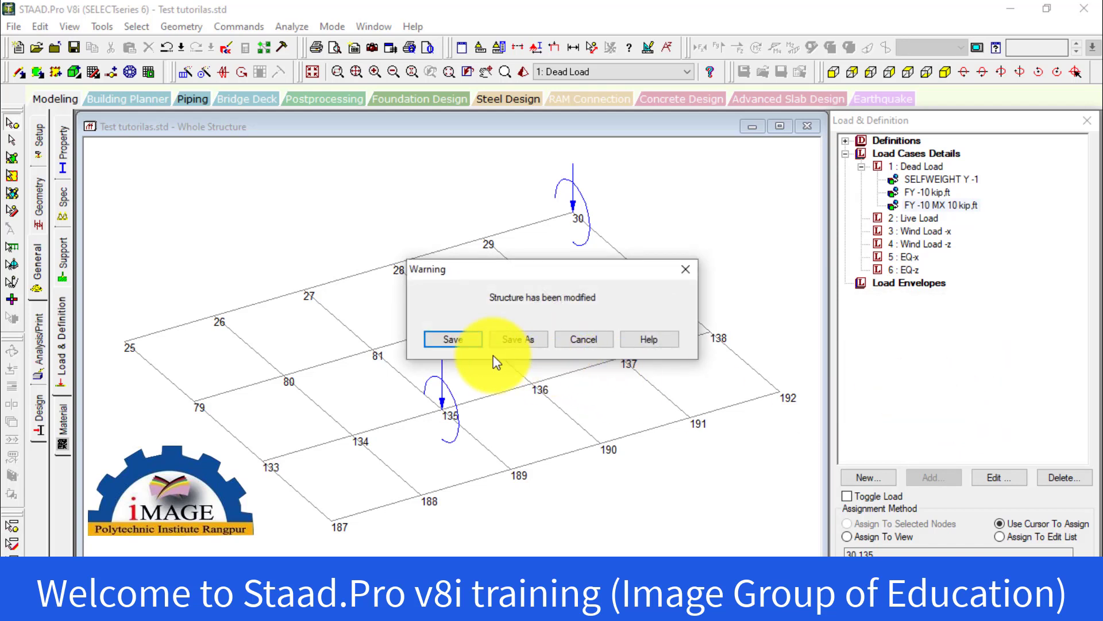
pyautogui.click(473, 340)
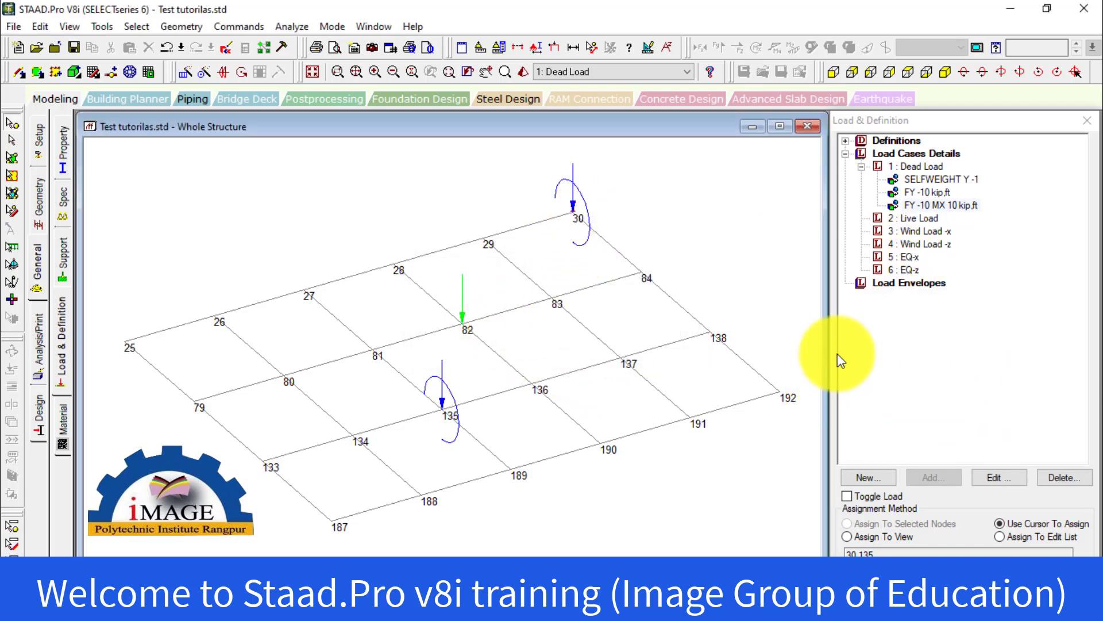
pyautogui.click(907, 219)
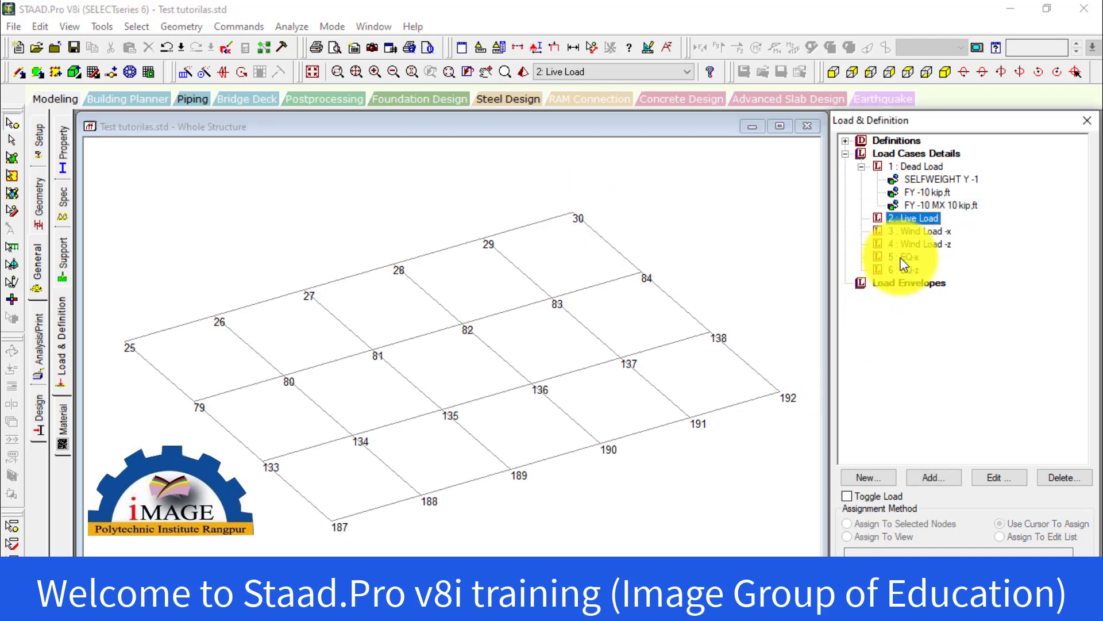
pyautogui.click(925, 477)
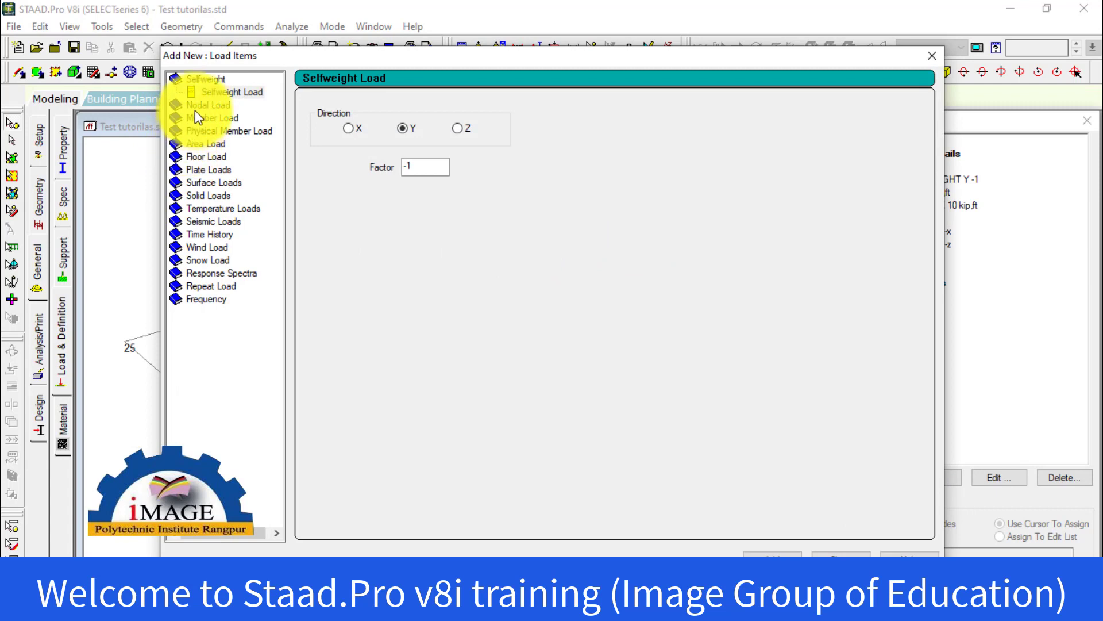
pyautogui.click(198, 107)
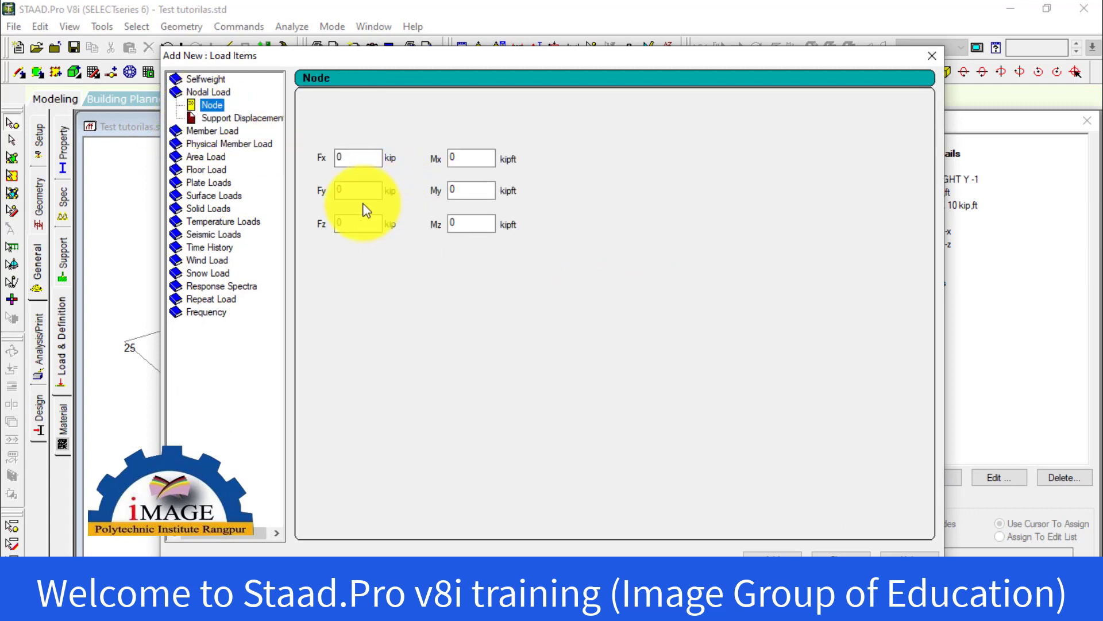
pyautogui.click(363, 222)
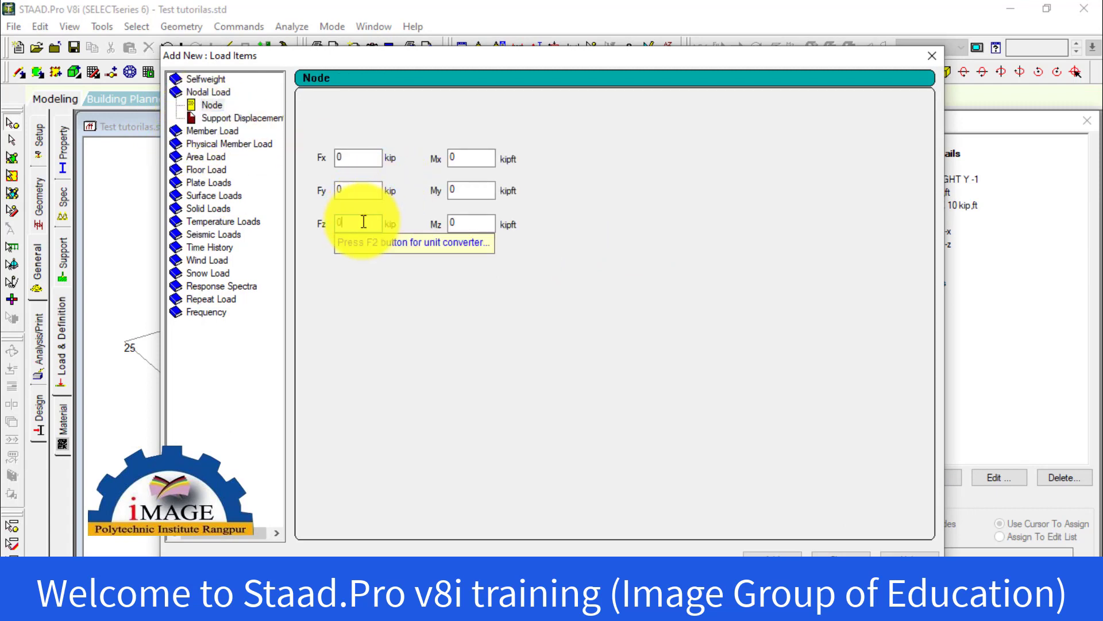
pyautogui.moveTo(362, 221); pyautogui.dragTo(235, 246)
pyautogui.write('50')
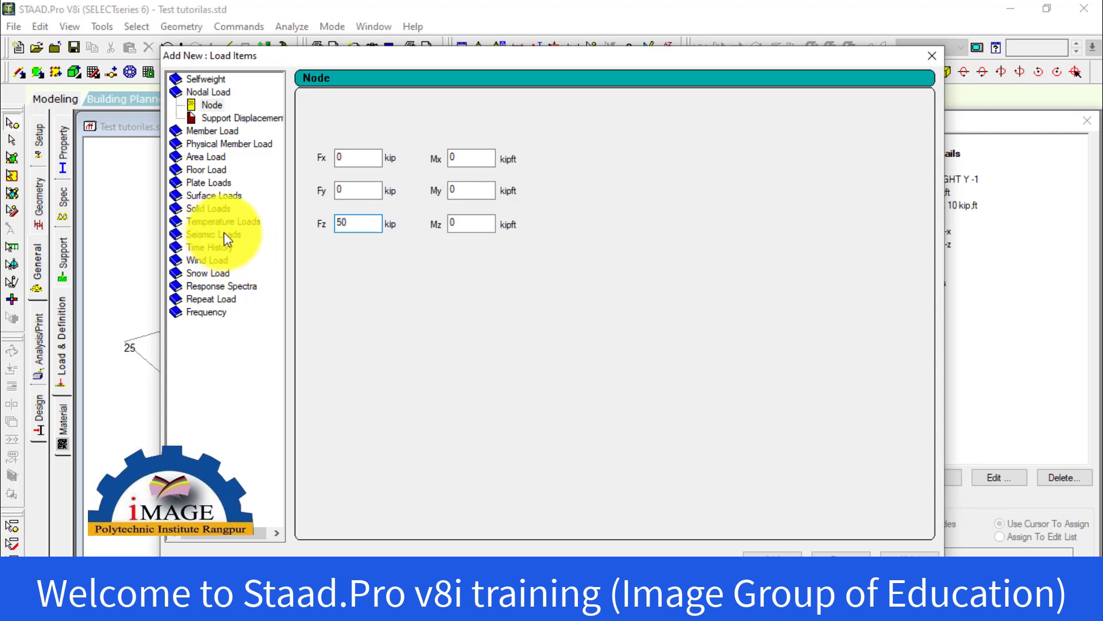
pyautogui.click(765, 553)
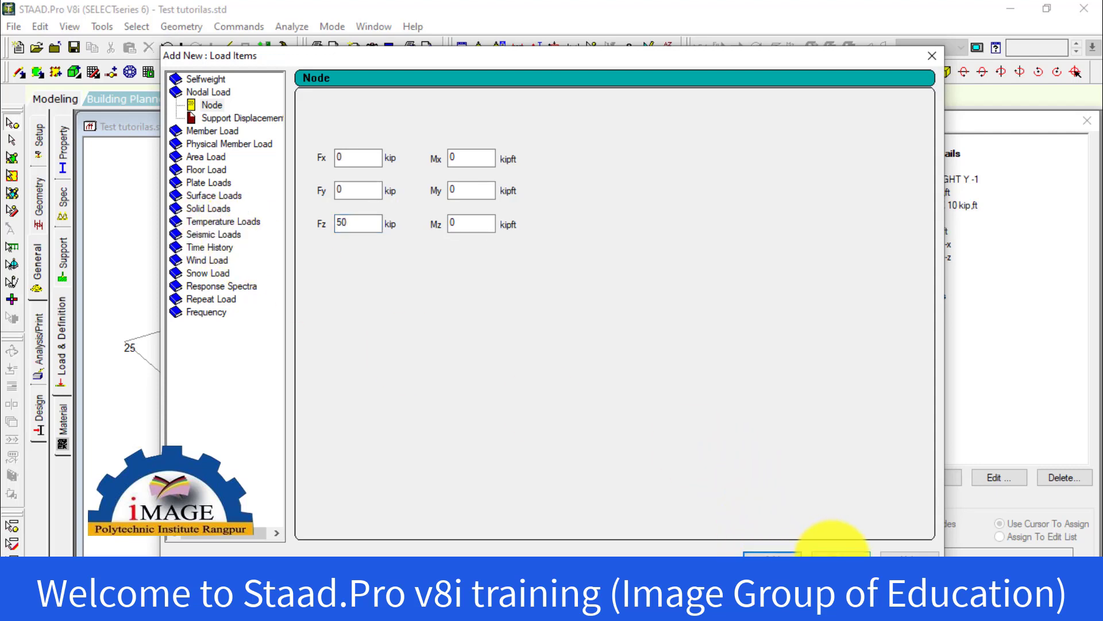
pyautogui.click(839, 553)
# Assign the Live Load nodal load to node 84 using the Assign To Selected Nodes method
pyautogui.click(914, 231)
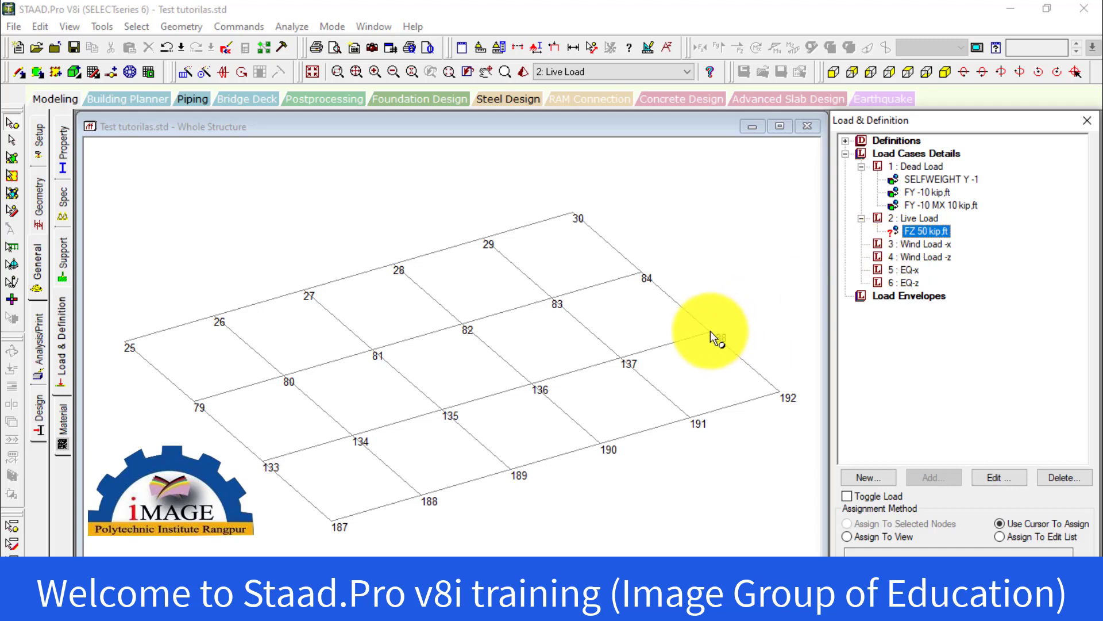
pyautogui.click(642, 272)
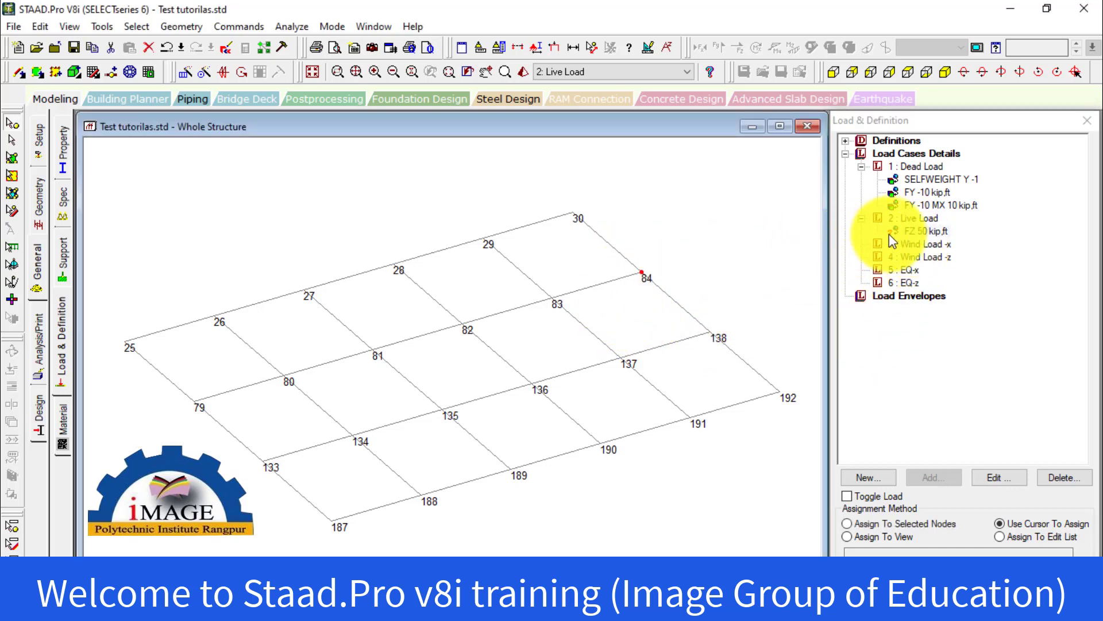
pyautogui.click(894, 525)
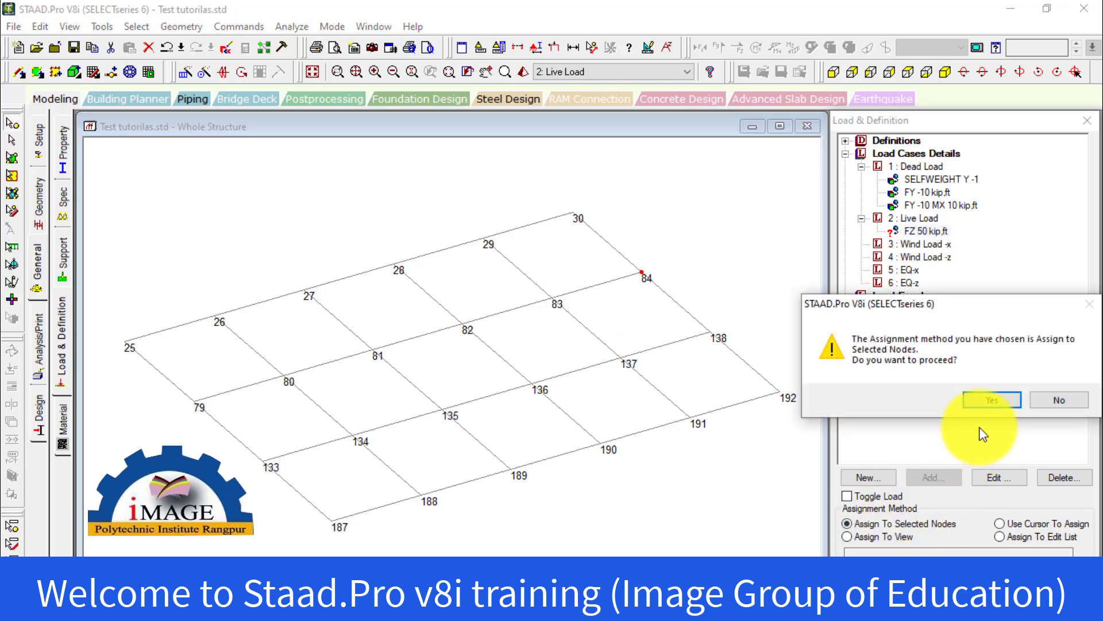
pyautogui.click(985, 400)
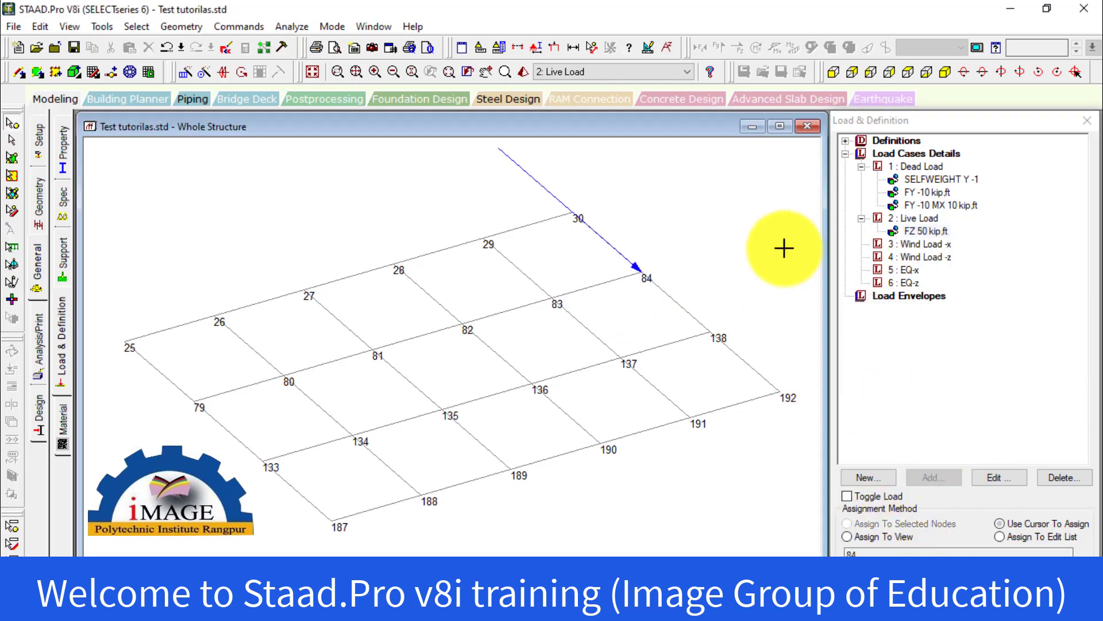
# Reverse the Live Load nodal load at node 84 by changing its Fz to -50 kip
pyautogui.click(920, 232)
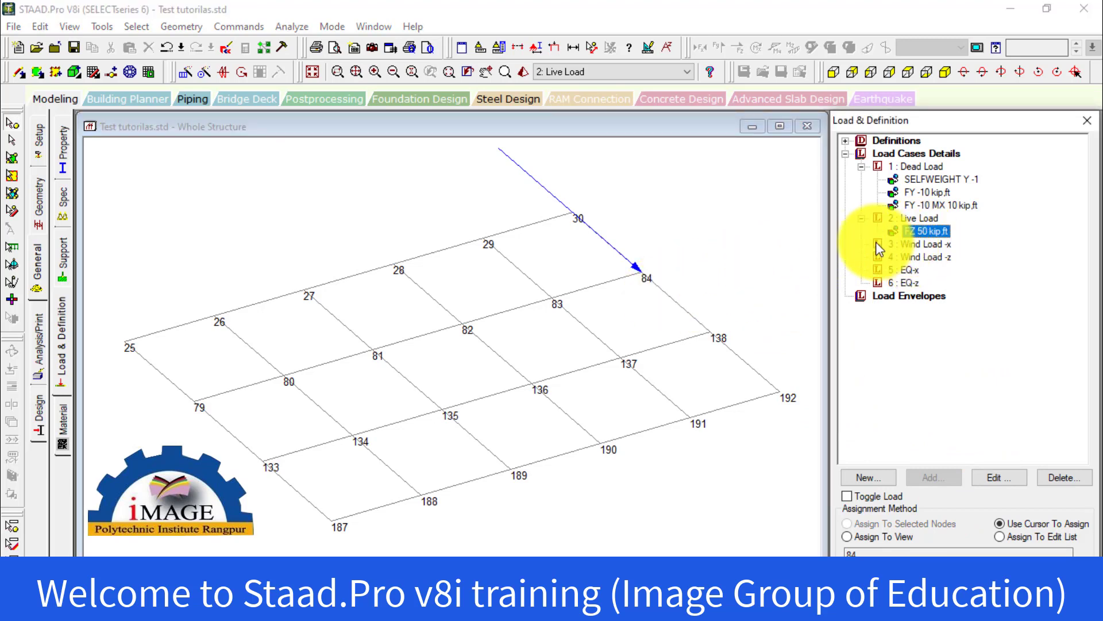
pyautogui.doubleClick(918, 232)
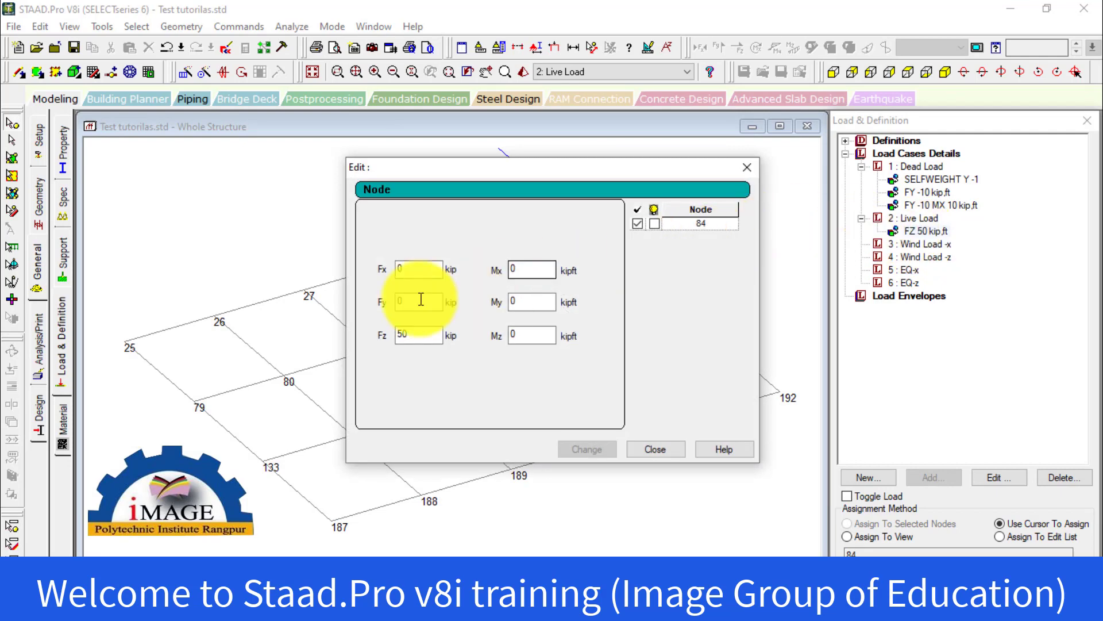
pyautogui.click(676, 451)
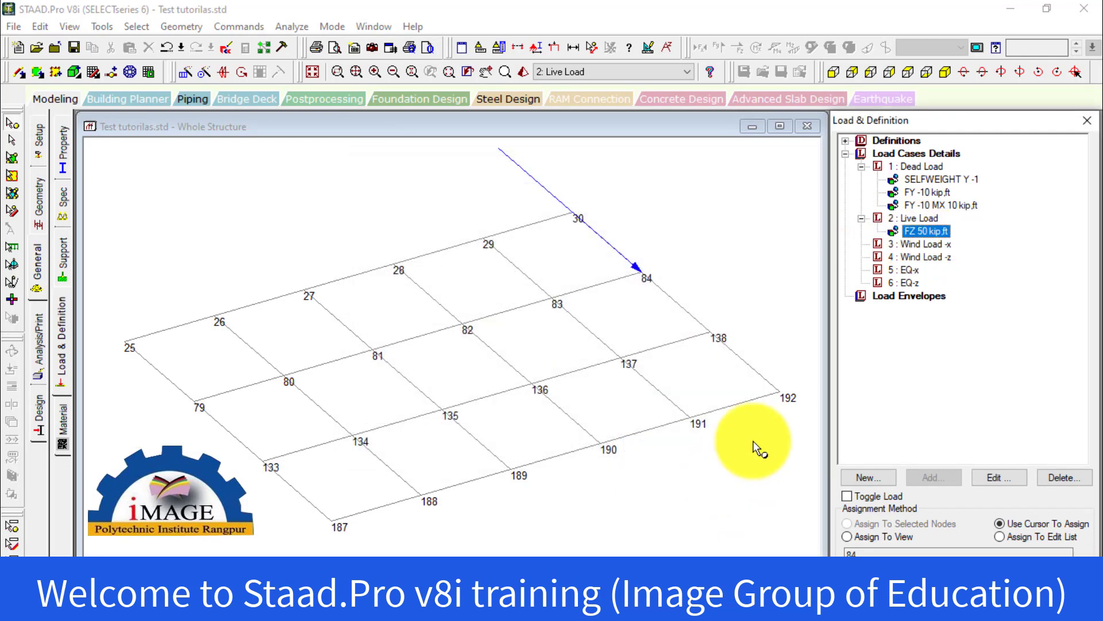
pyautogui.doubleClick(913, 233)
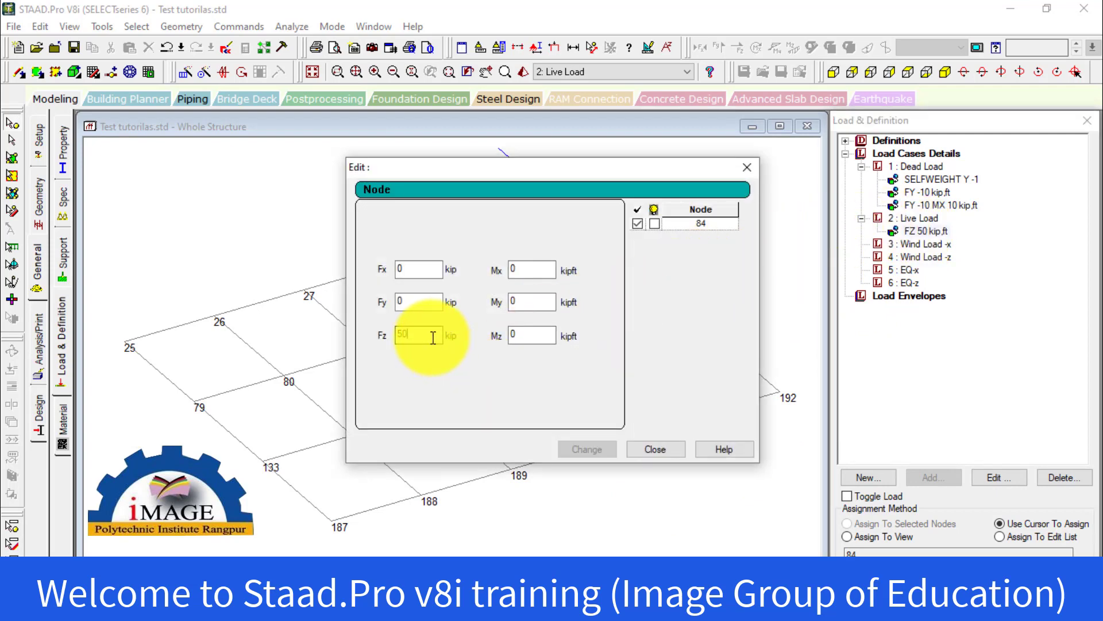
pyautogui.click(399, 334)
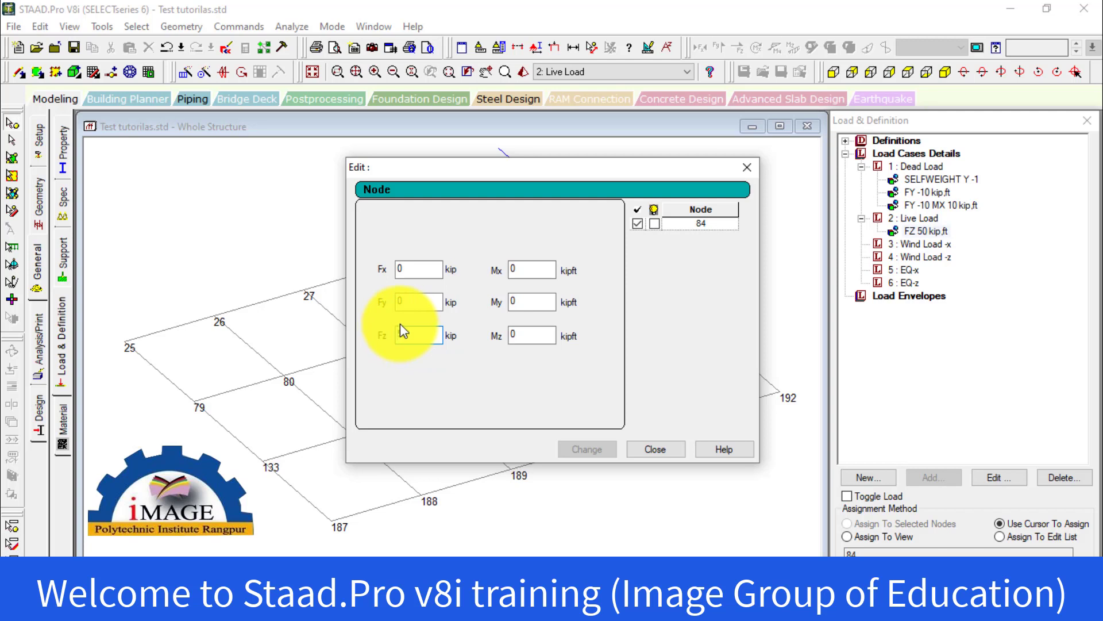
pyautogui.write('-')
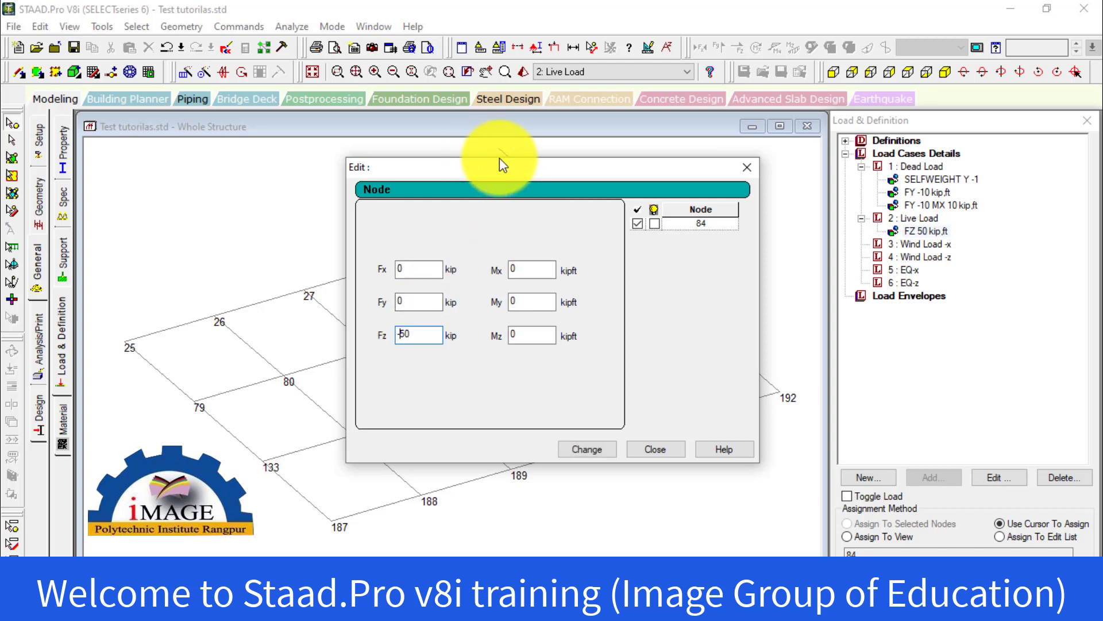
pyautogui.moveTo(503, 177); pyautogui.dragTo(755, 325)
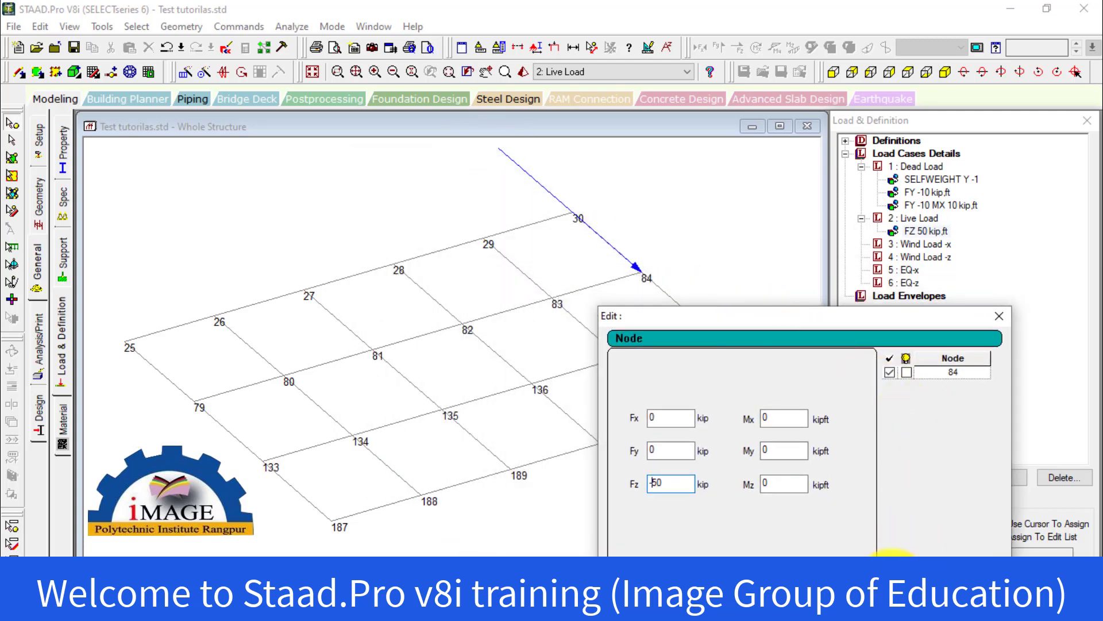
pyautogui.click(805, 591)
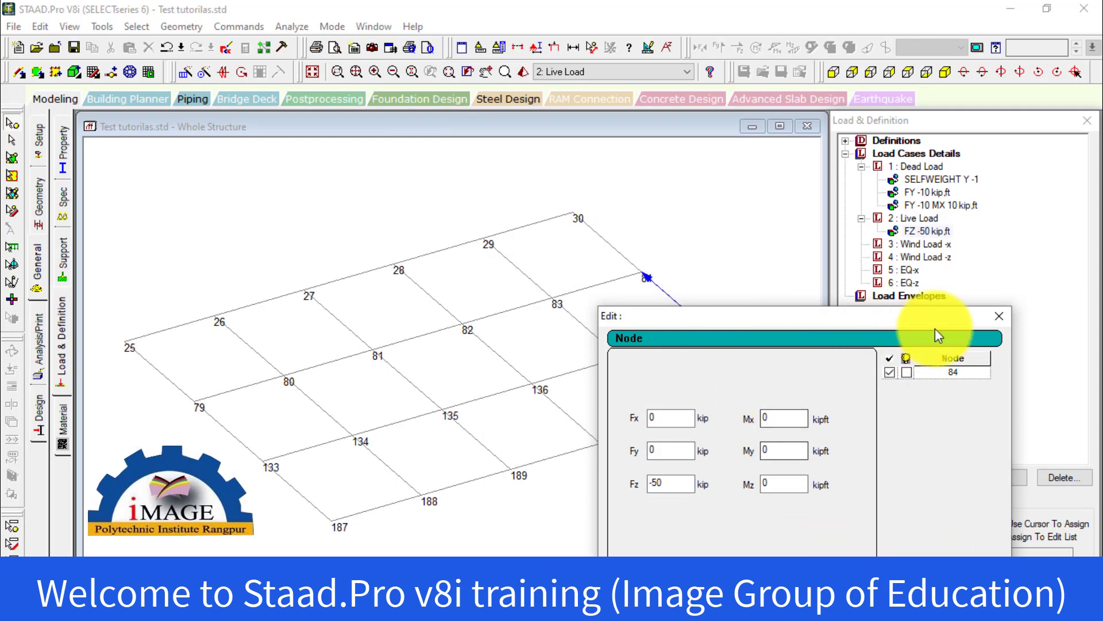
pyautogui.click(999, 320)
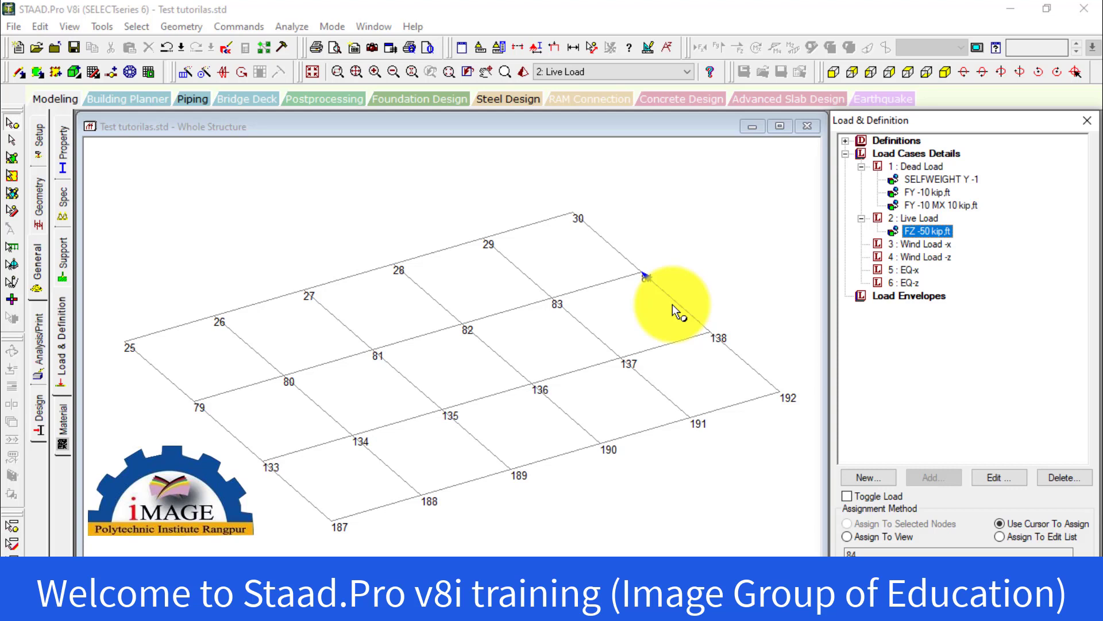
# Review the selfweight and FY -10 nodal load items under Dead Load on the floor grid
pyautogui.click(914, 167)
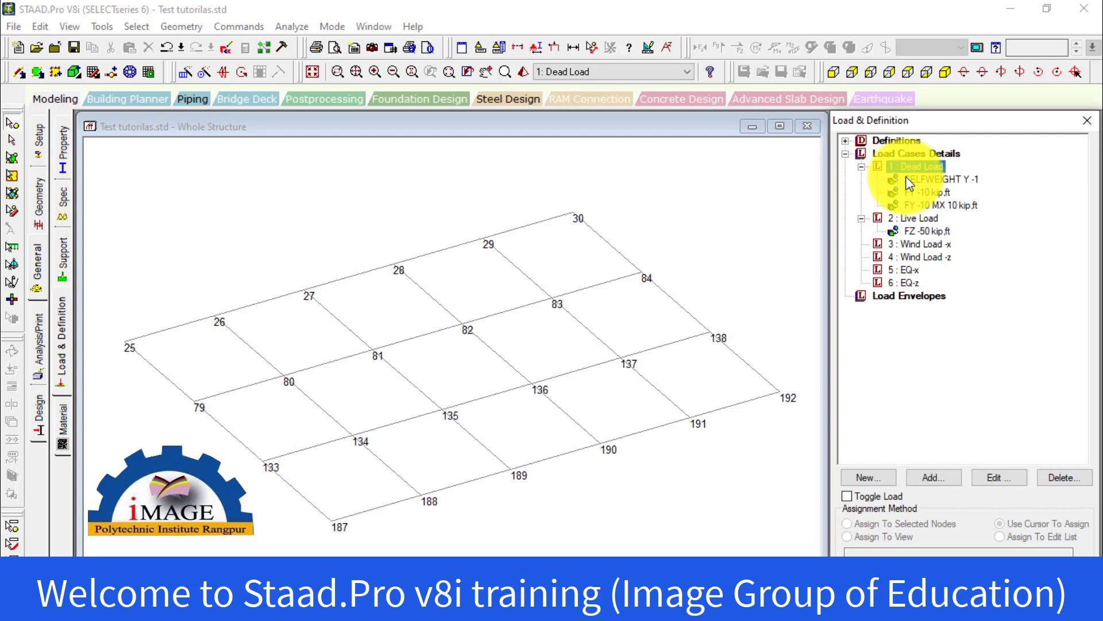
pyautogui.click(929, 180)
pyautogui.click(932, 193)
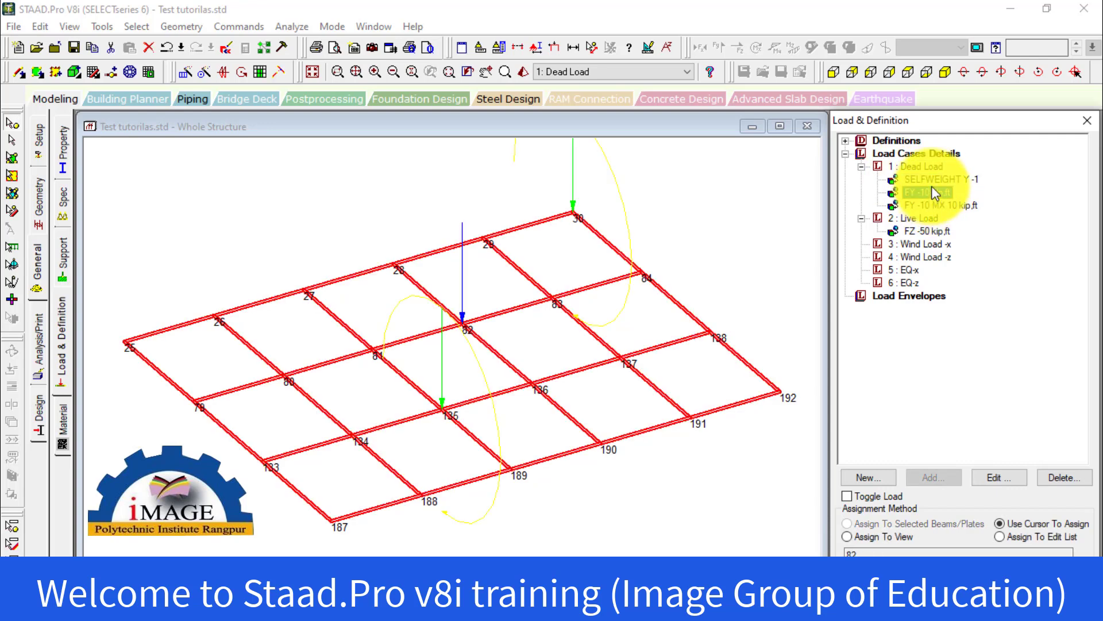
# Start a new load item for Dead Load, view the Support Displacement settings and expand the Member Load types
pyautogui.click(921, 166)
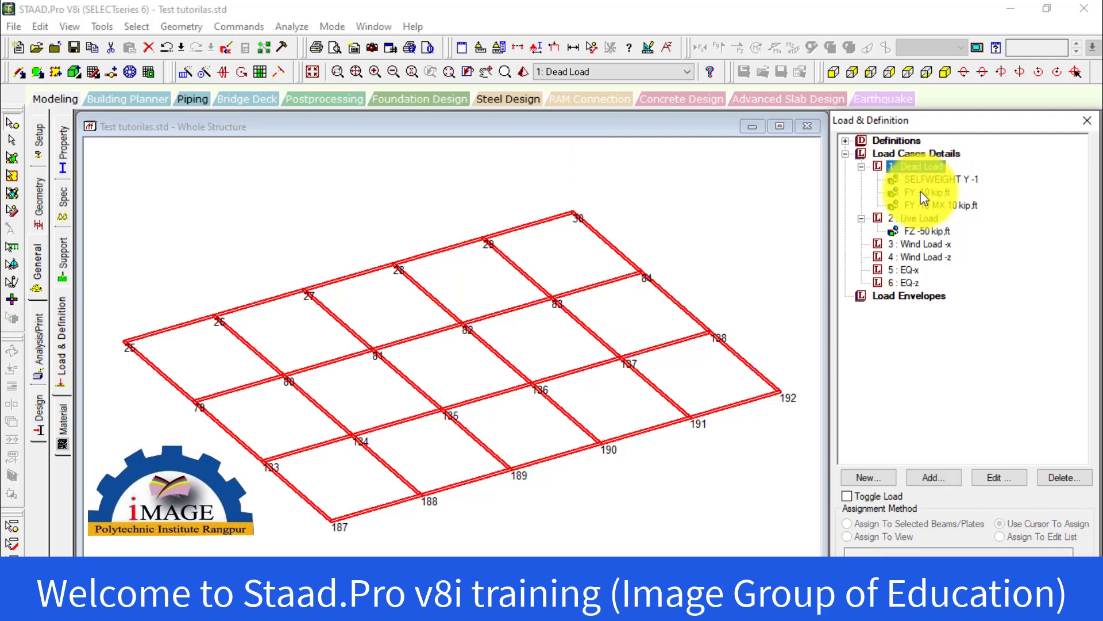
pyautogui.click(934, 478)
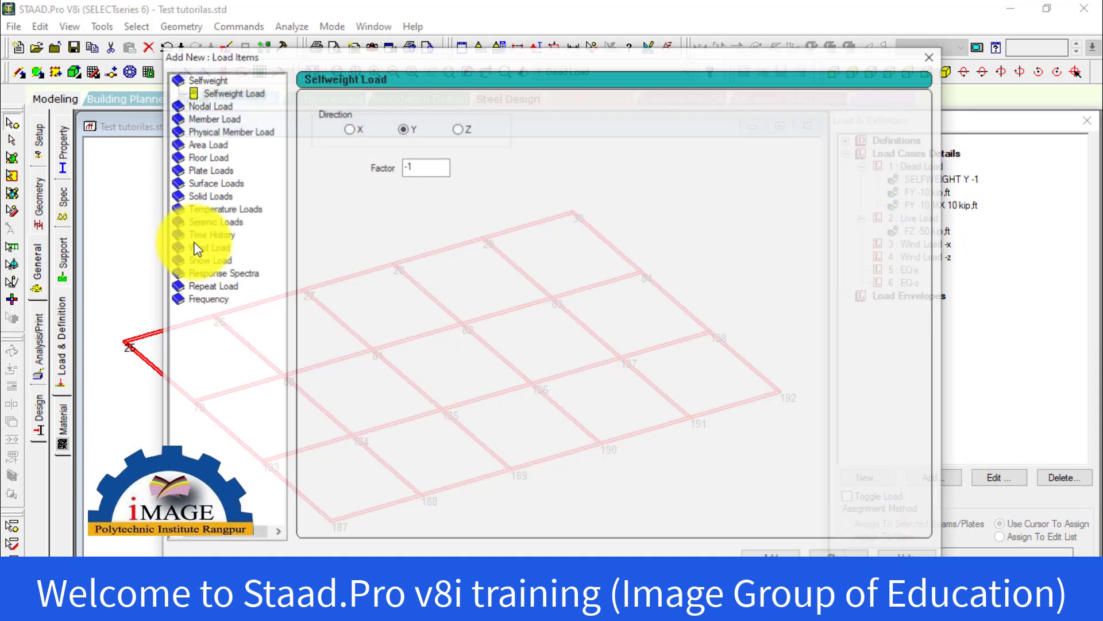
pyautogui.click(187, 109)
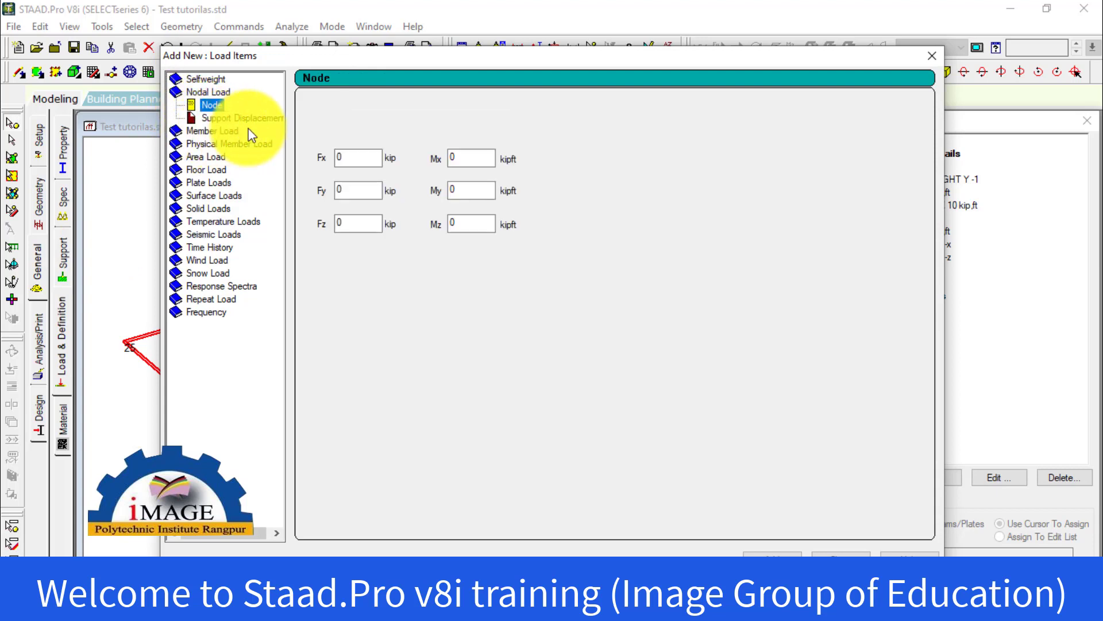
pyautogui.click(230, 119)
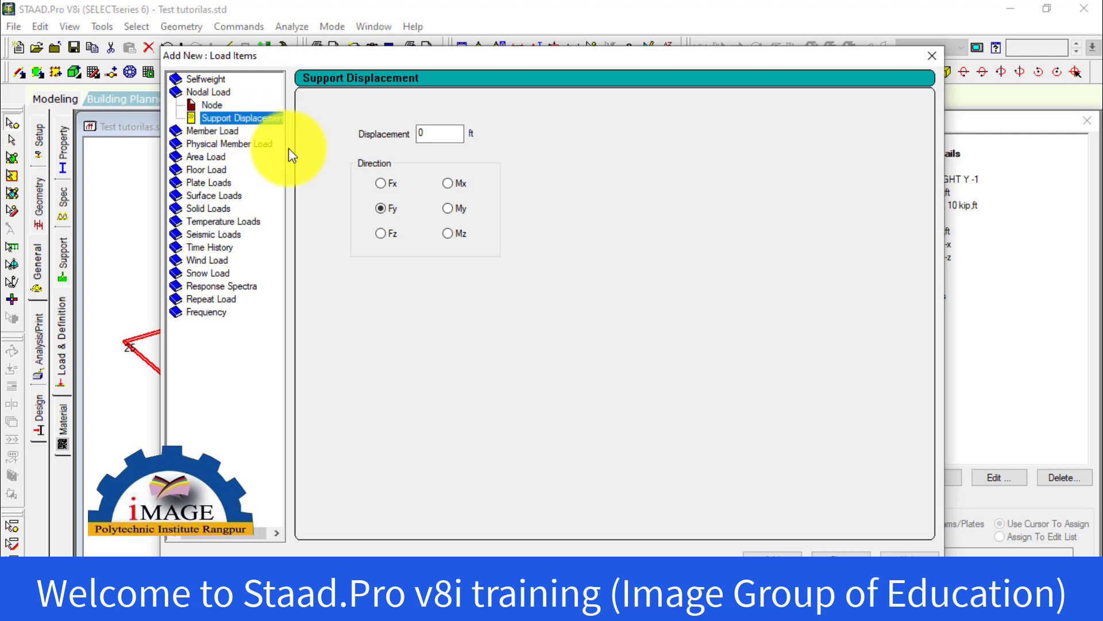
pyautogui.click(221, 133)
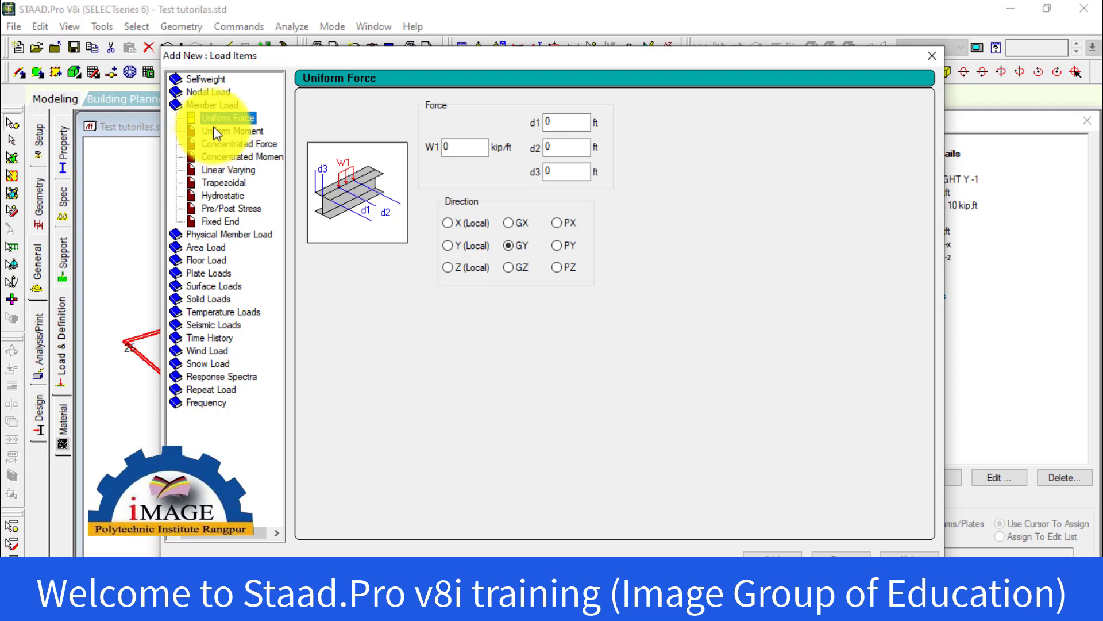
pyautogui.doubleClick(209, 108)
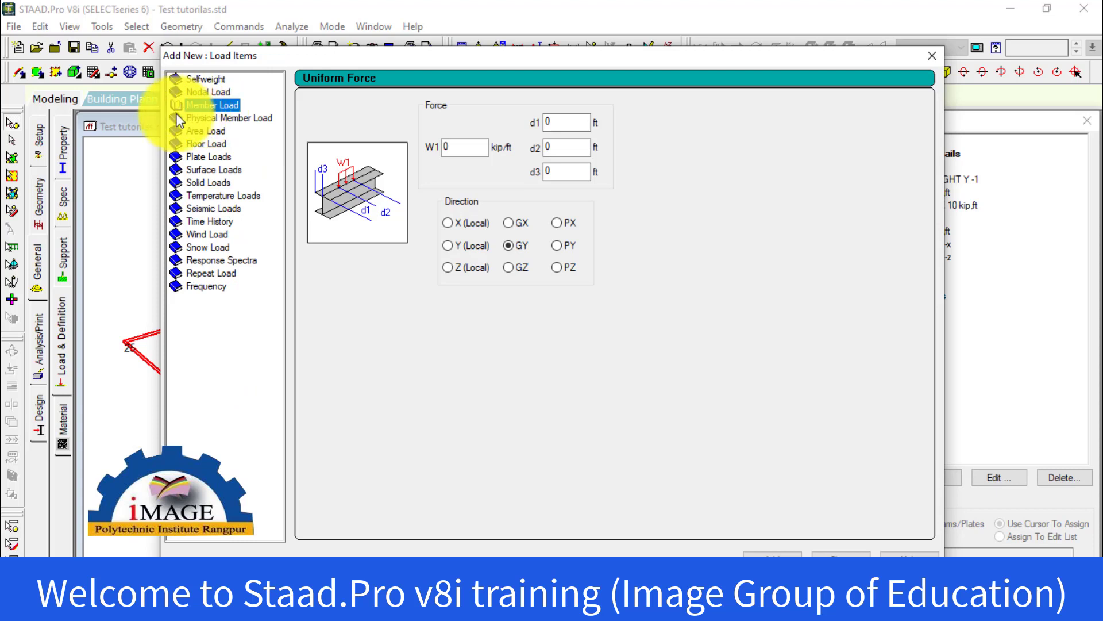
pyautogui.doubleClick(193, 106)
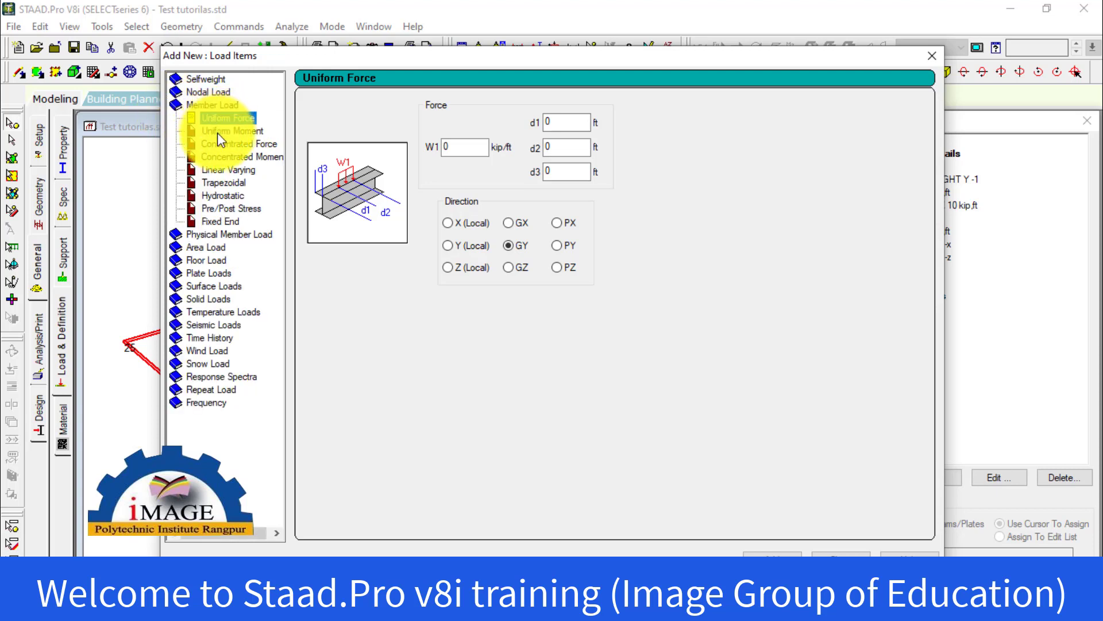
# Choose a Uniform Force member load with W1 set to -1.5 kip/ft in the GY direction, declining the auto save
pyautogui.click(225, 119)
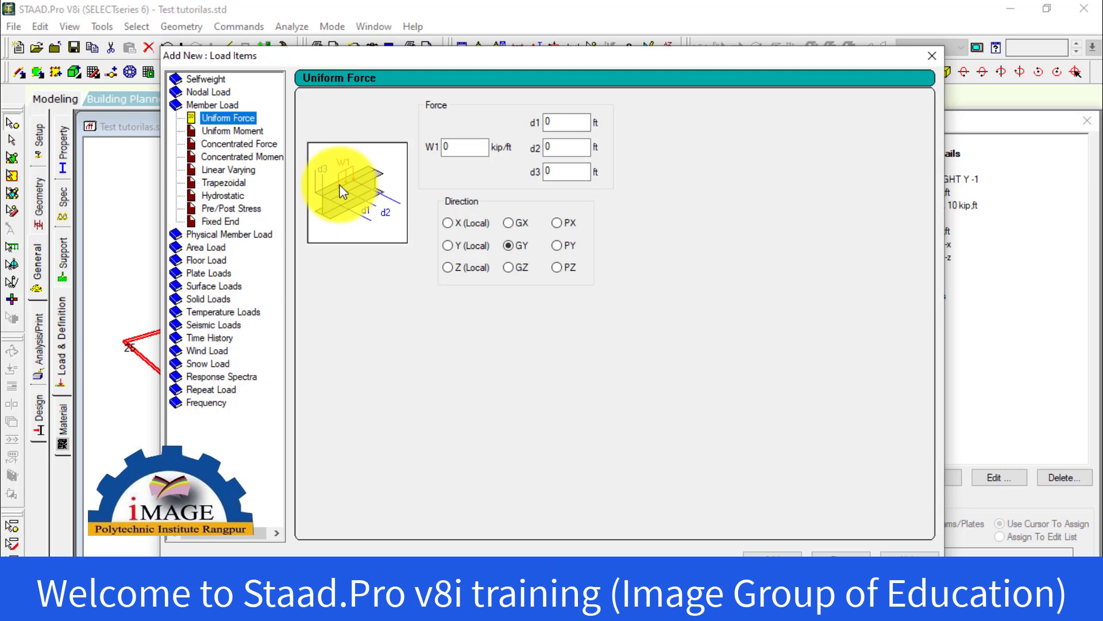
pyautogui.doubleClick(467, 148)
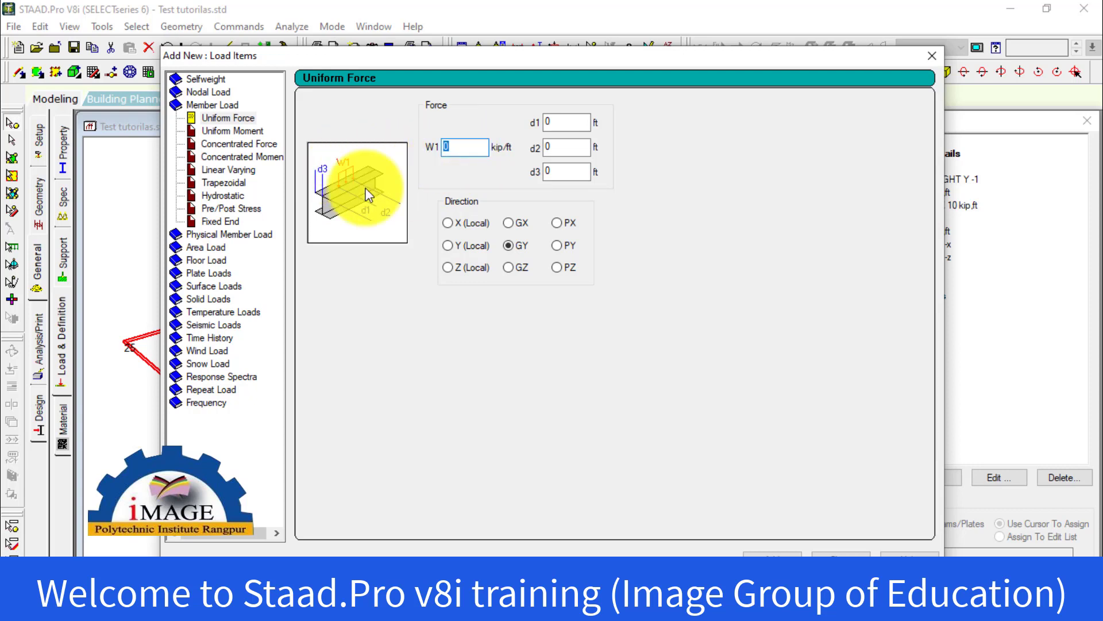
pyautogui.write('-1.5')
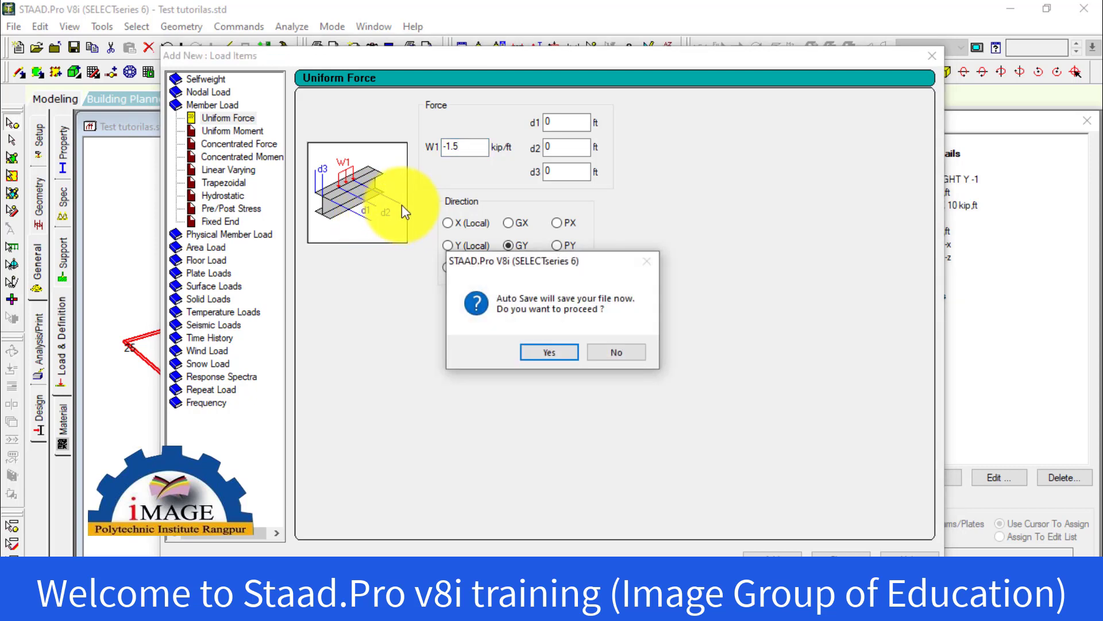
pyautogui.click(618, 352)
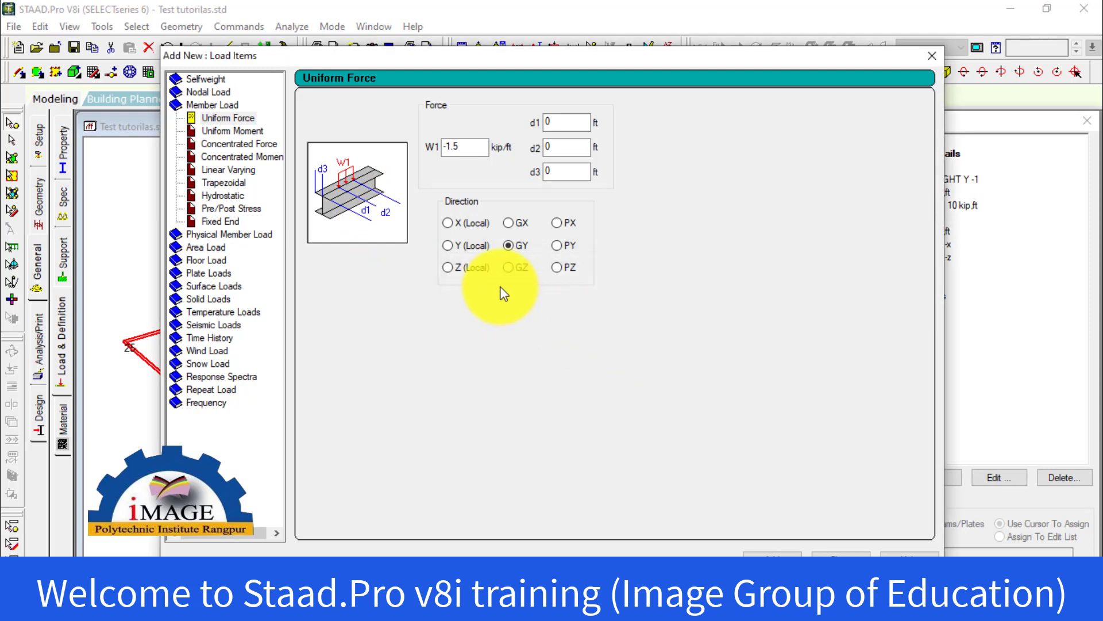
# Set the uniform force's d1 to 5 ft and d2 to 13 ft, and add it to Dead Load
pyautogui.doubleClick(564, 123)
pyautogui.write('5')
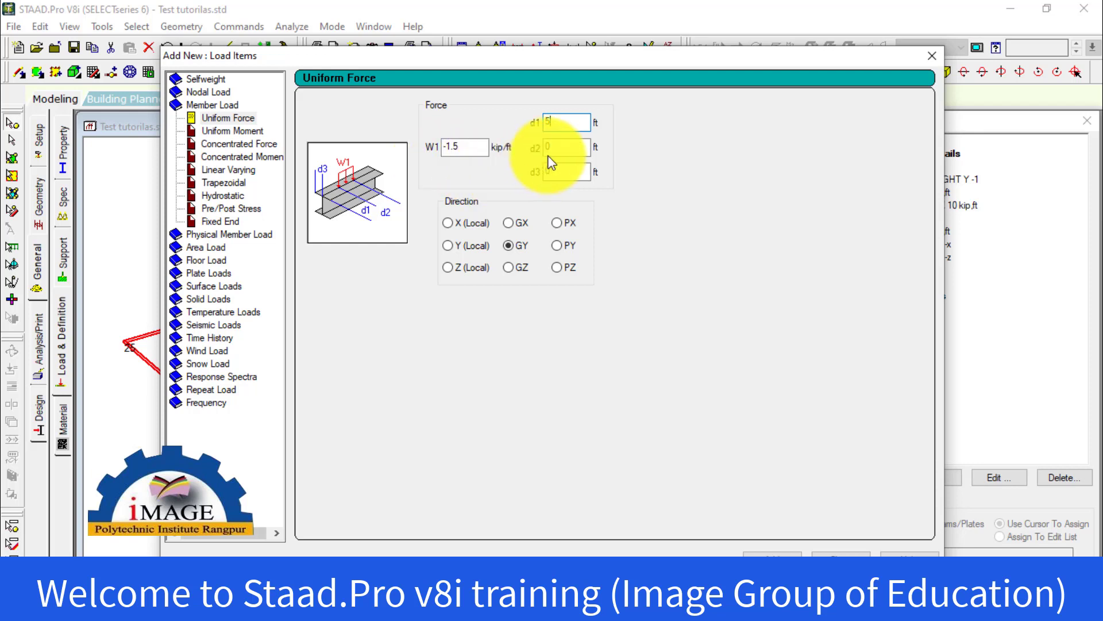
pyautogui.doubleClick(575, 149)
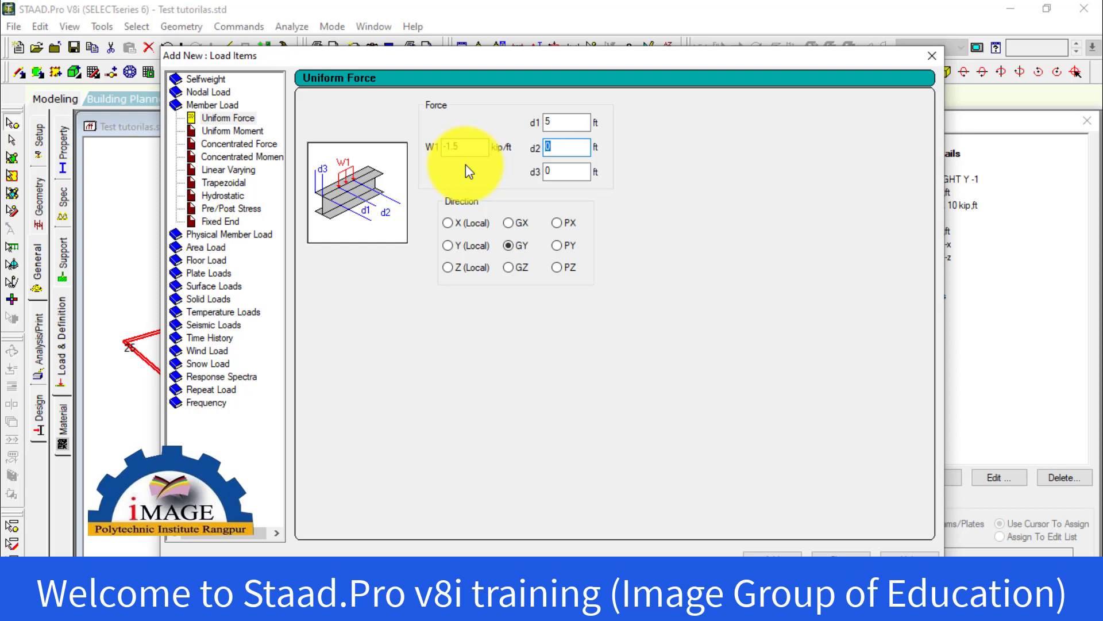
pyautogui.write('13')
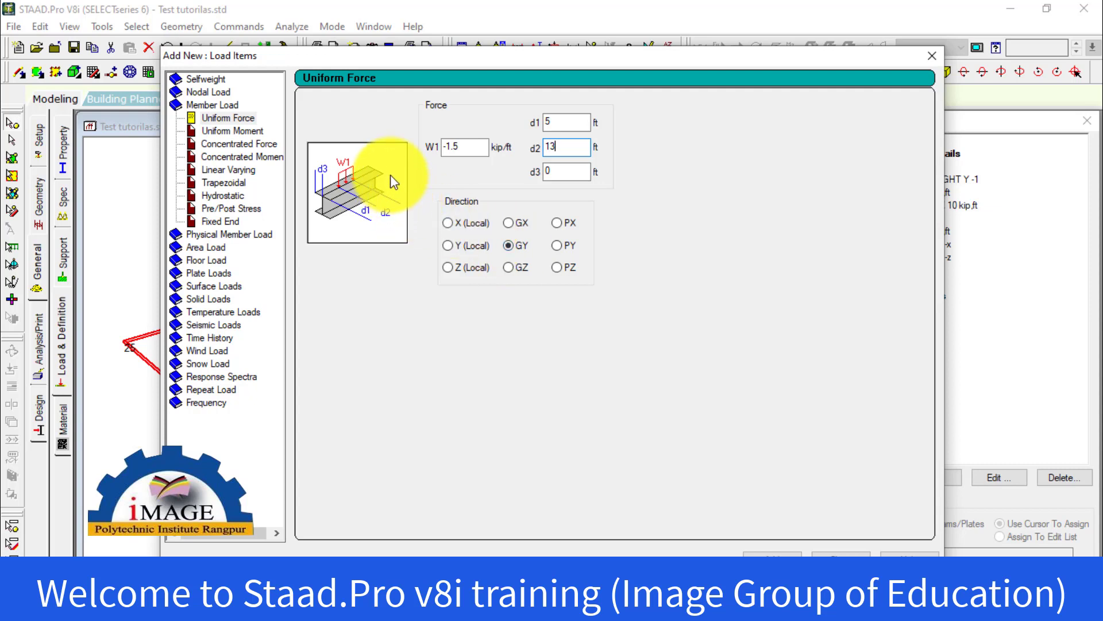
pyautogui.click(769, 547)
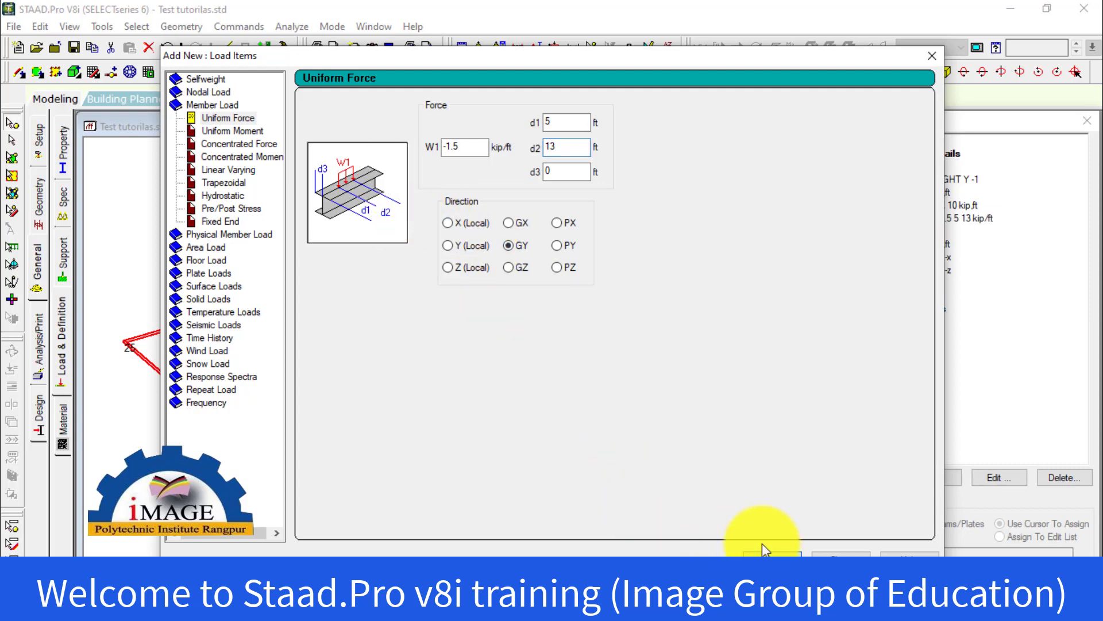
pyautogui.click(838, 553)
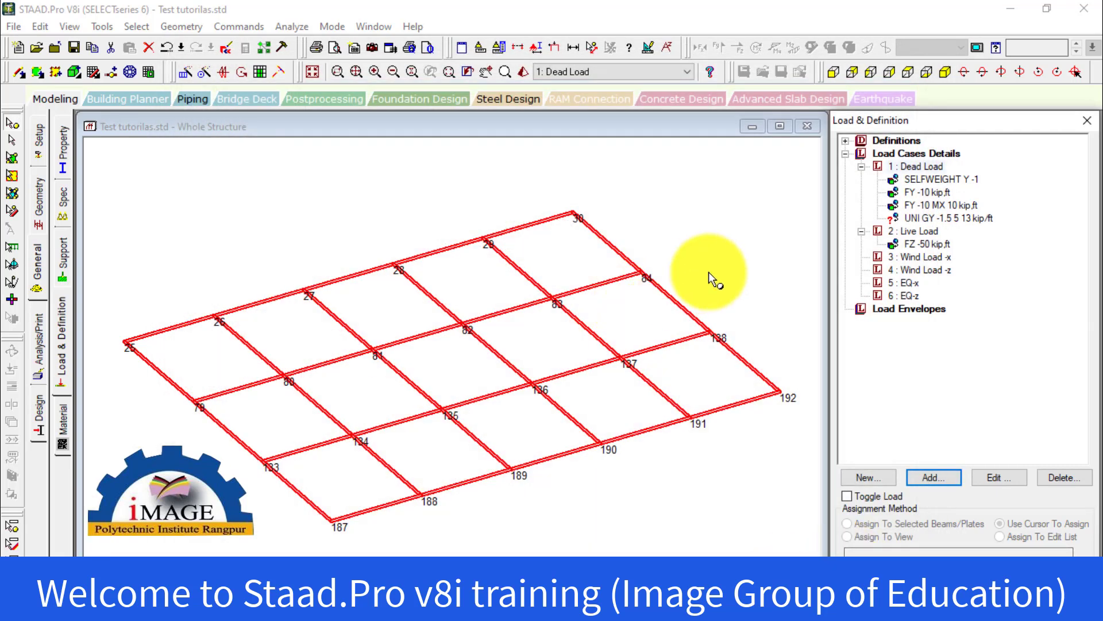
# Review the Dead Load items on the floor grid and inspect the FY -10 MX 10 nodal load's values
pyautogui.click(956, 217)
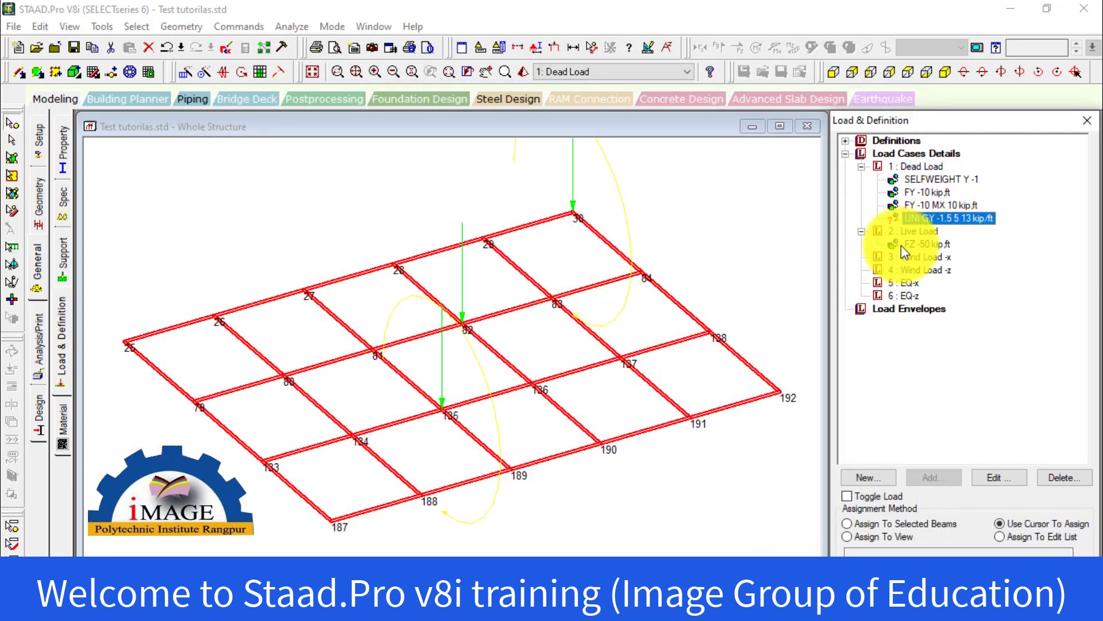
pyautogui.click(777, 225)
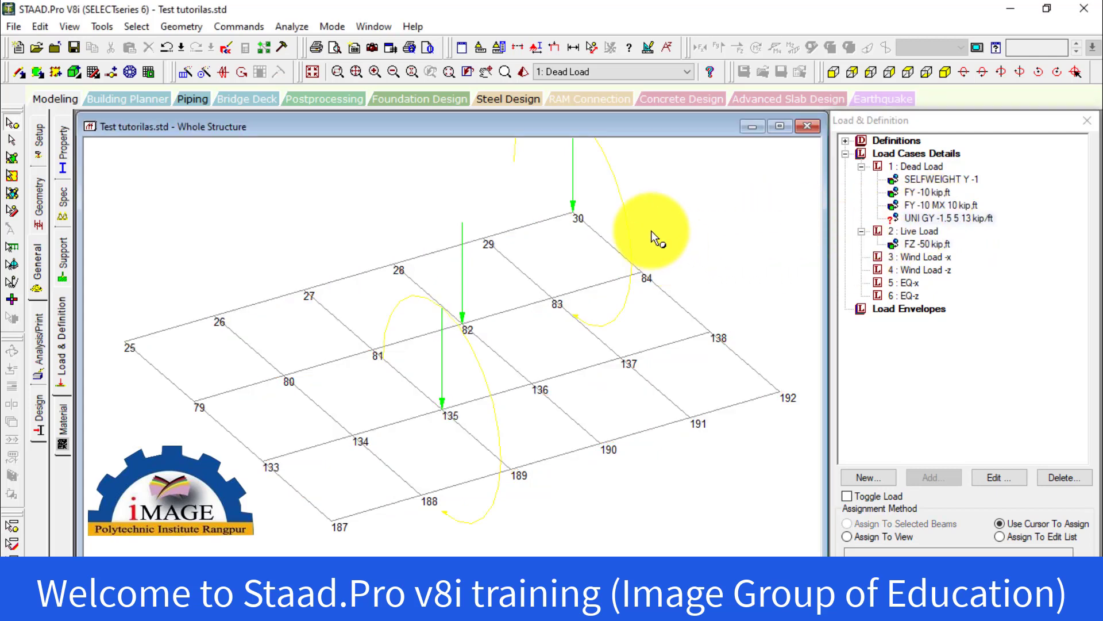
pyautogui.click(918, 205)
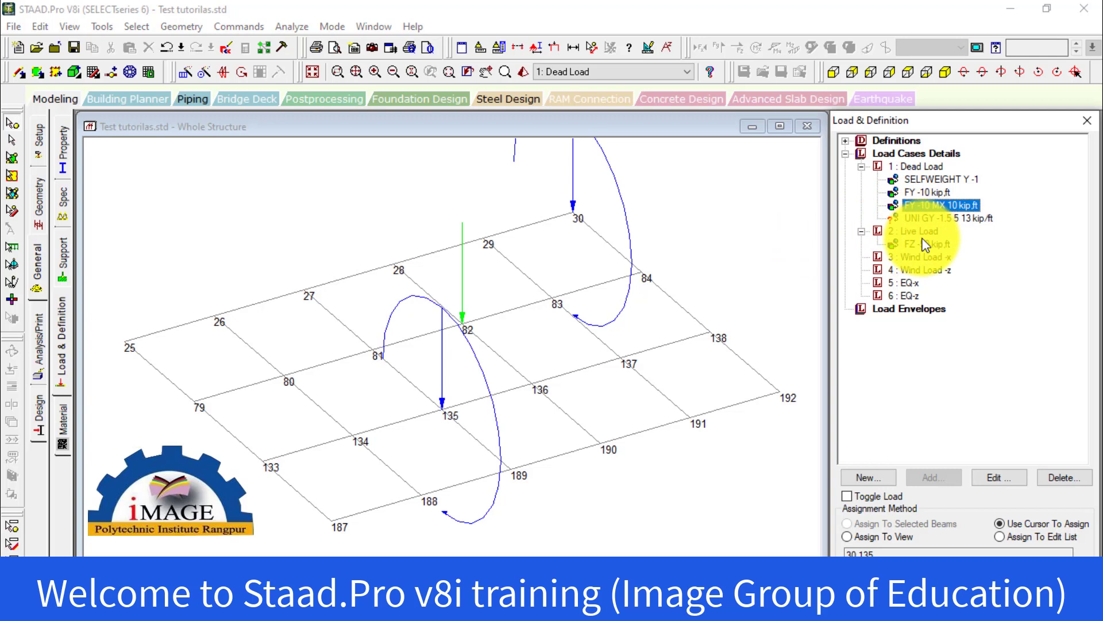
pyautogui.doubleClick(930, 207)
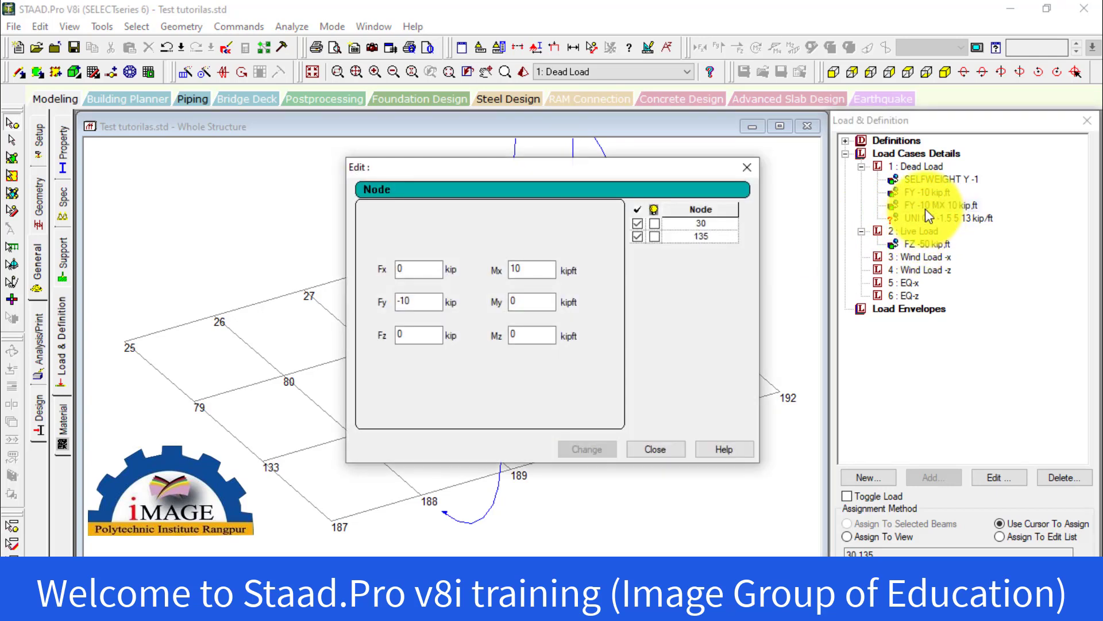
pyautogui.click(673, 449)
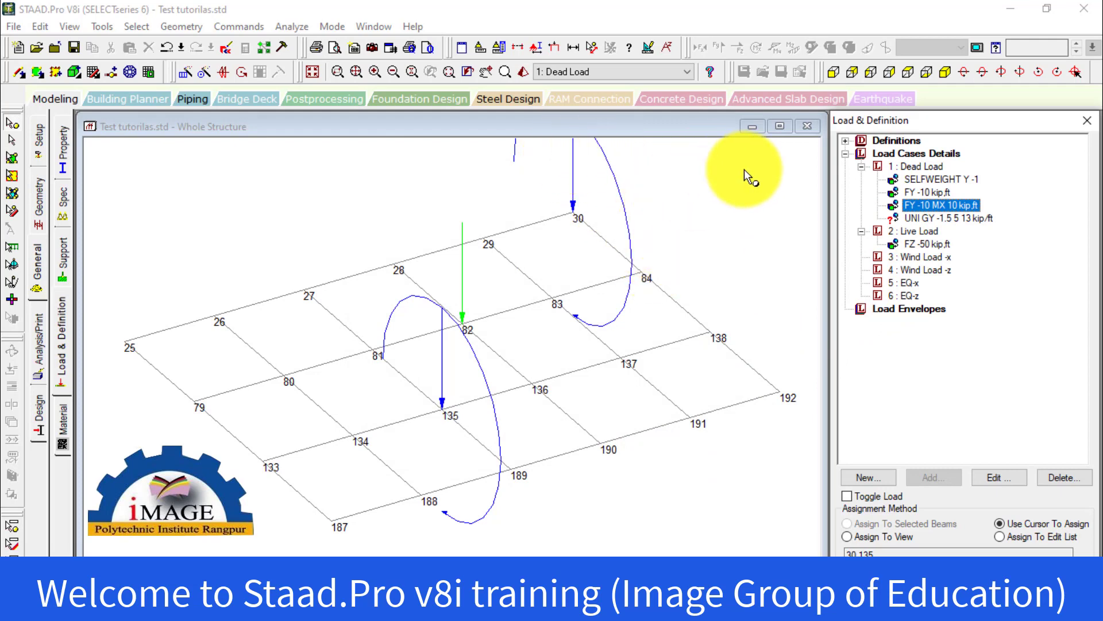
# Set the distributed force diagram scale to 9 lbf/ft per in with immediate application of changes enabled
pyautogui.click(648, 49)
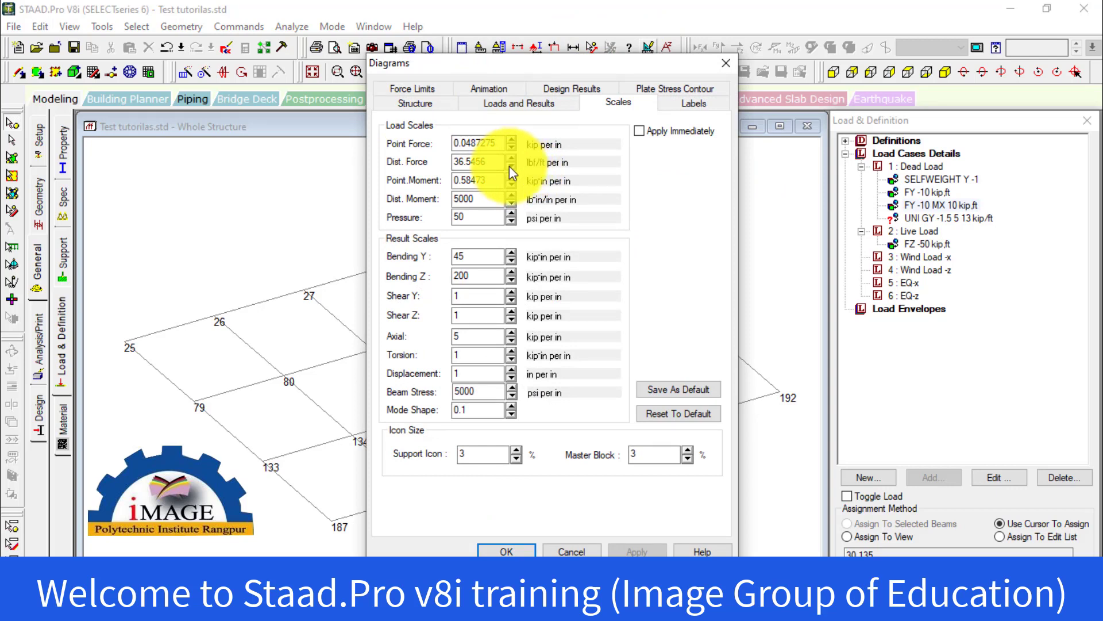
pyautogui.moveTo(514, 66); pyautogui.dragTo(678, 56)
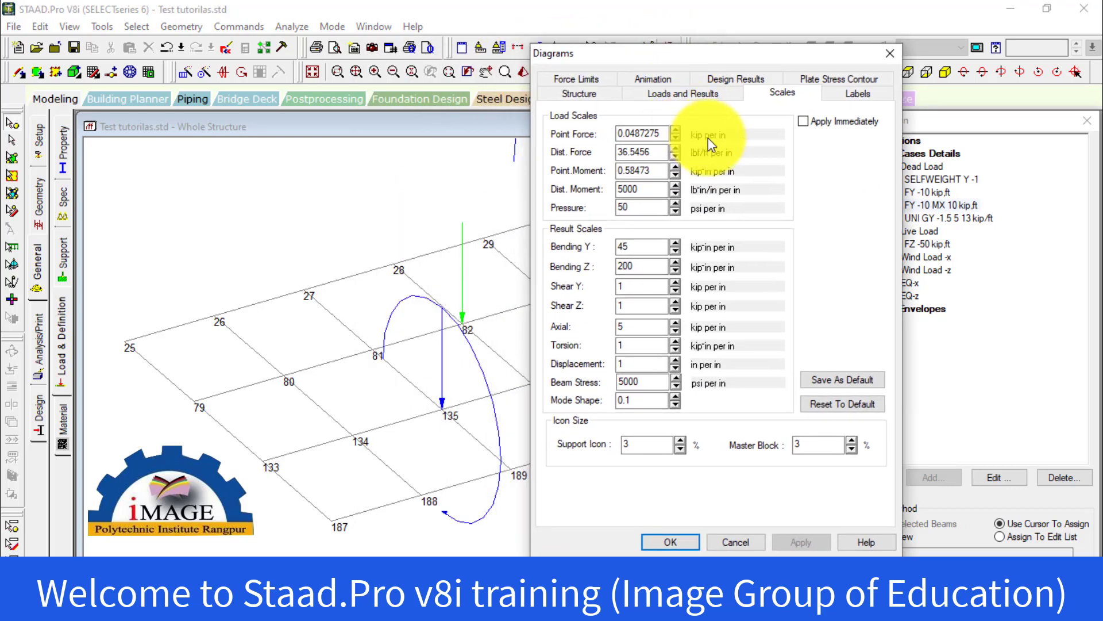
pyautogui.click(674, 158)
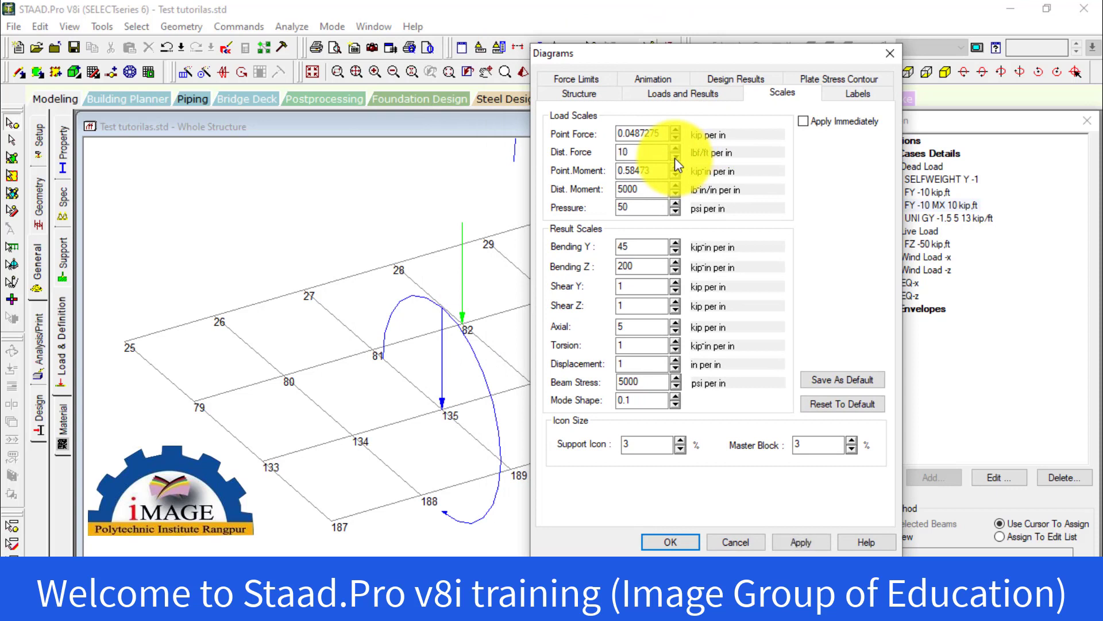
pyautogui.click(675, 158)
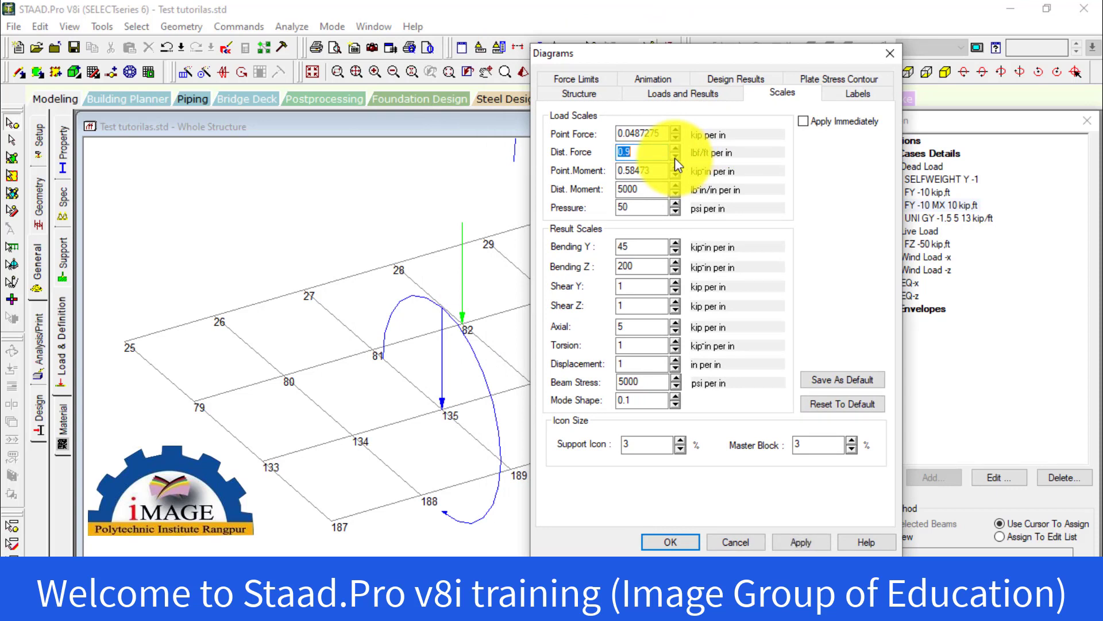
pyautogui.click(803, 121)
pyautogui.click(805, 541)
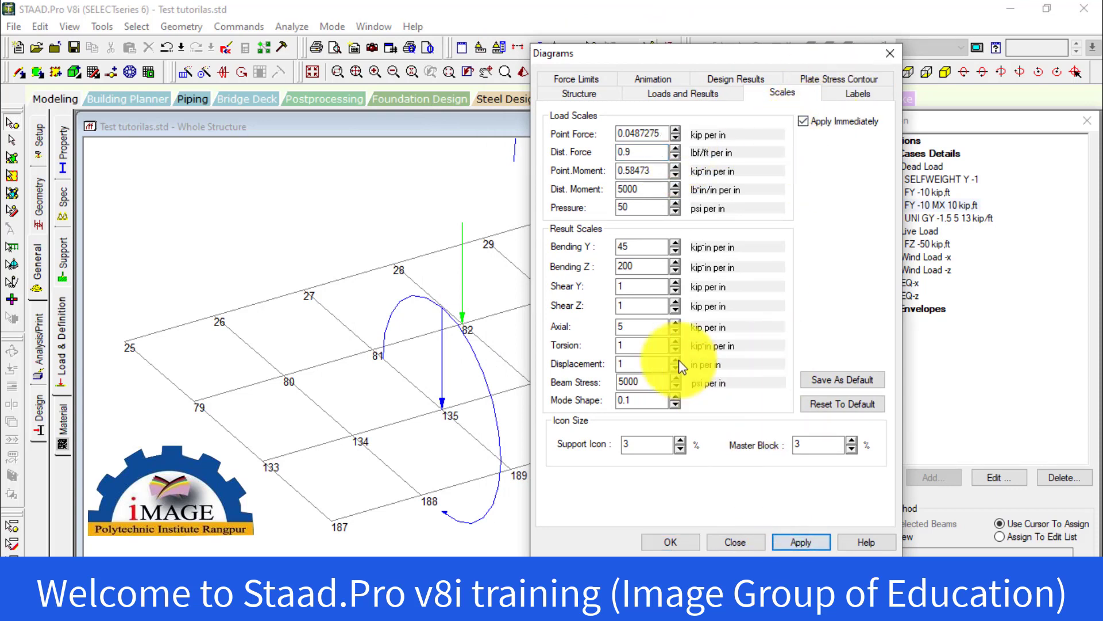
pyautogui.click(674, 147)
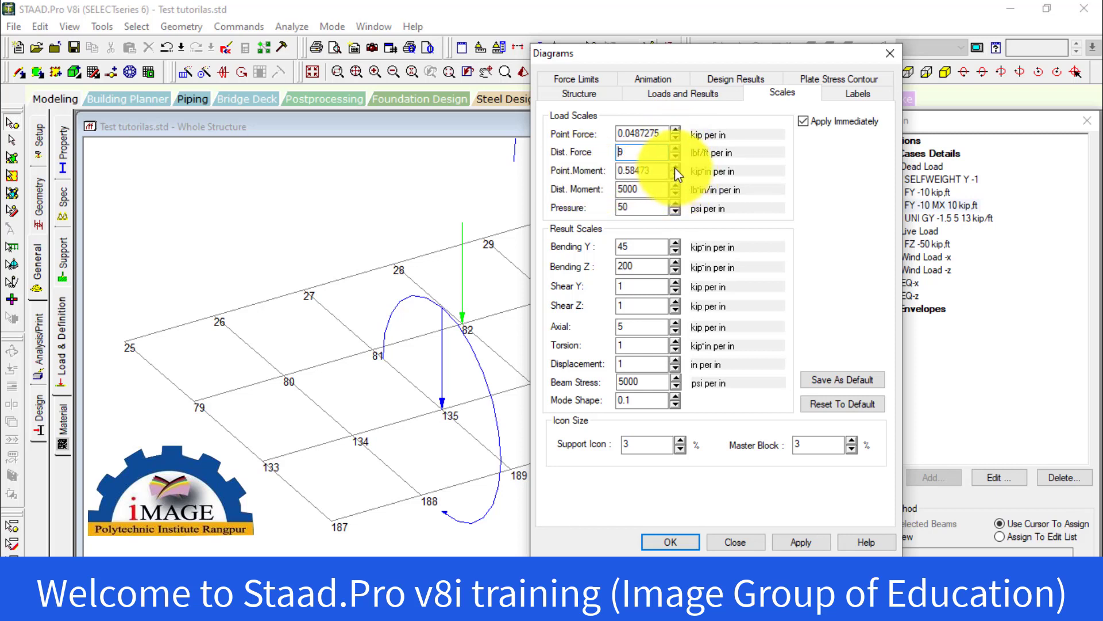
# Set the point moment diagram scale to 4 kip-in per in and accept the diagram settings
pyautogui.press('Tab')
pyautogui.write('0.8')
pyautogui.press('BackSpace')
pyautogui.press('BackSpace')
pyautogui.press('BackSpace')
pyautogui.write('4')
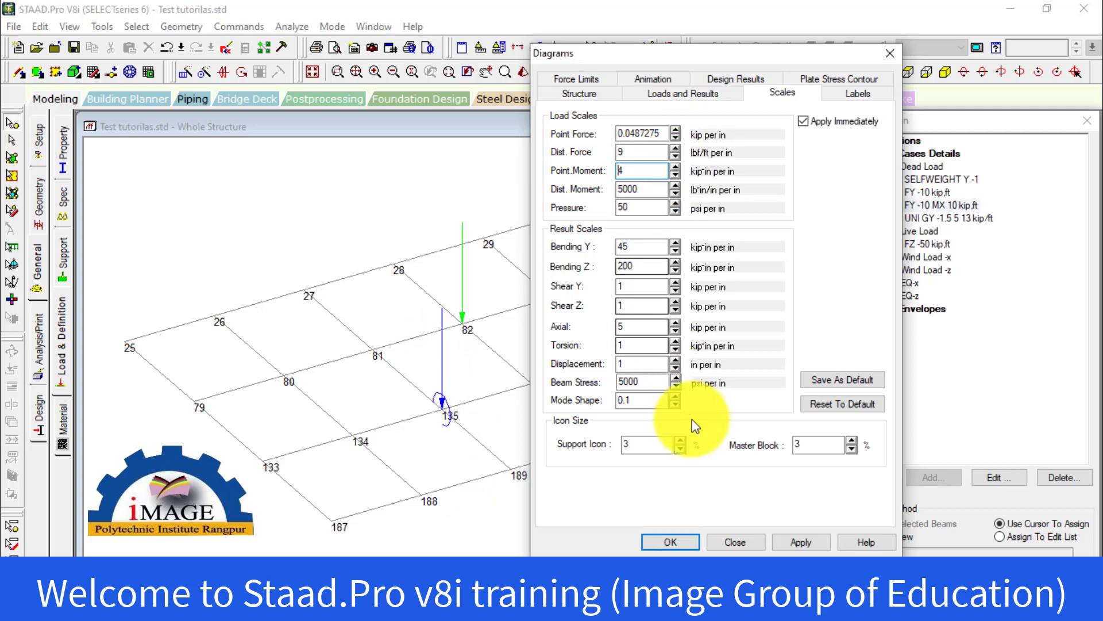
pyautogui.click(678, 542)
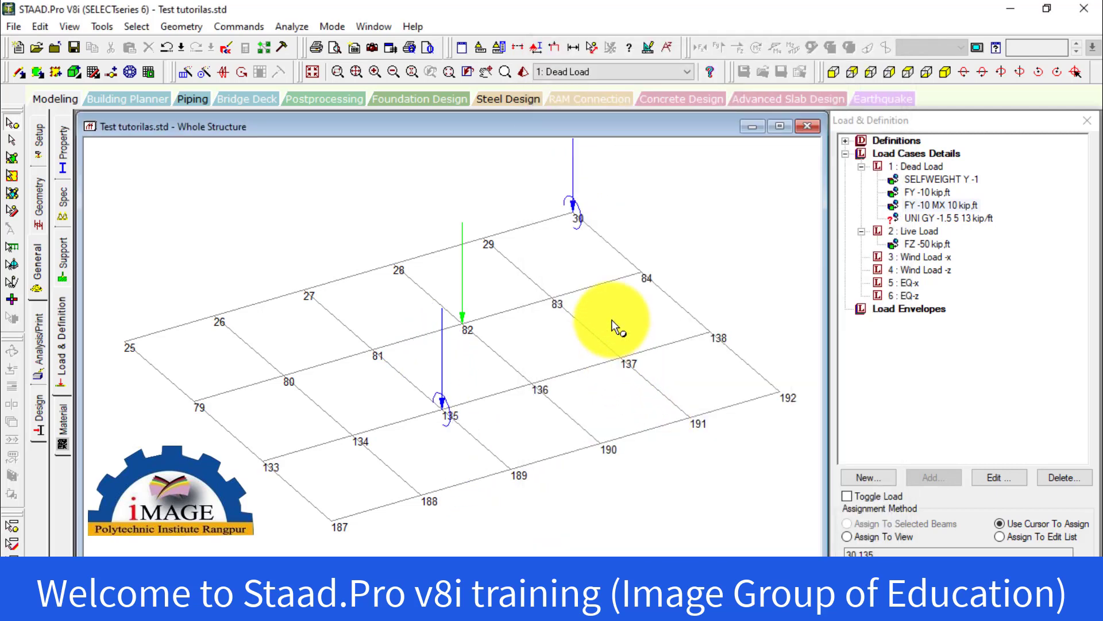
# Assign the UNI GY -1.5 5 13 load to beam 108, between nodes 83 and 84, using the Assign To Selected Beams method
pyautogui.moveTo(608, 316); pyautogui.dragTo(561, 369, button='middle')
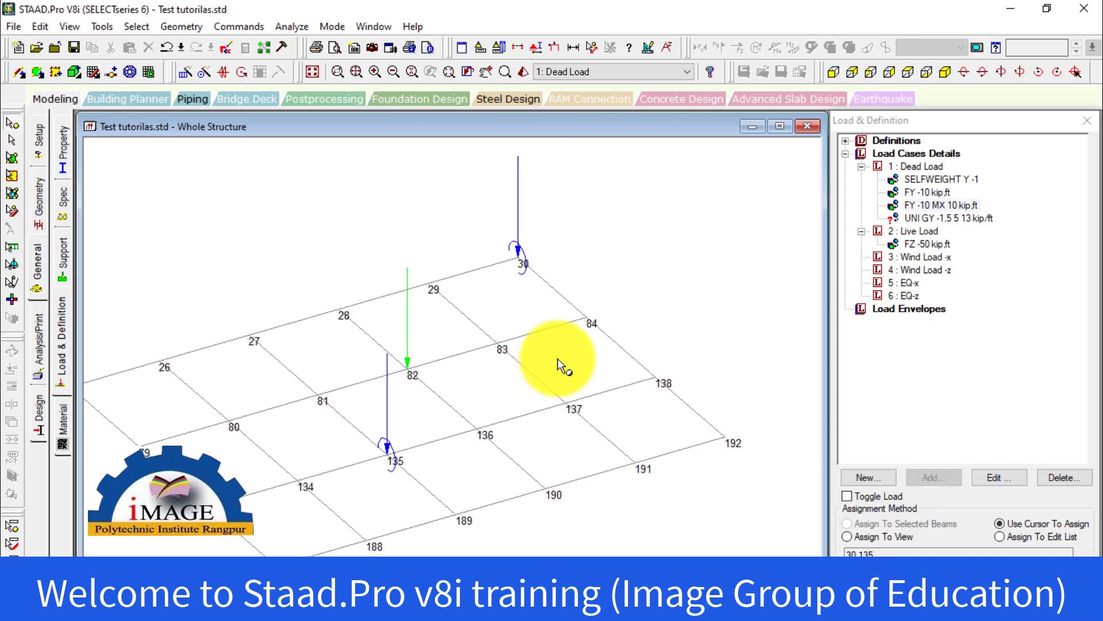
pyautogui.click(927, 220)
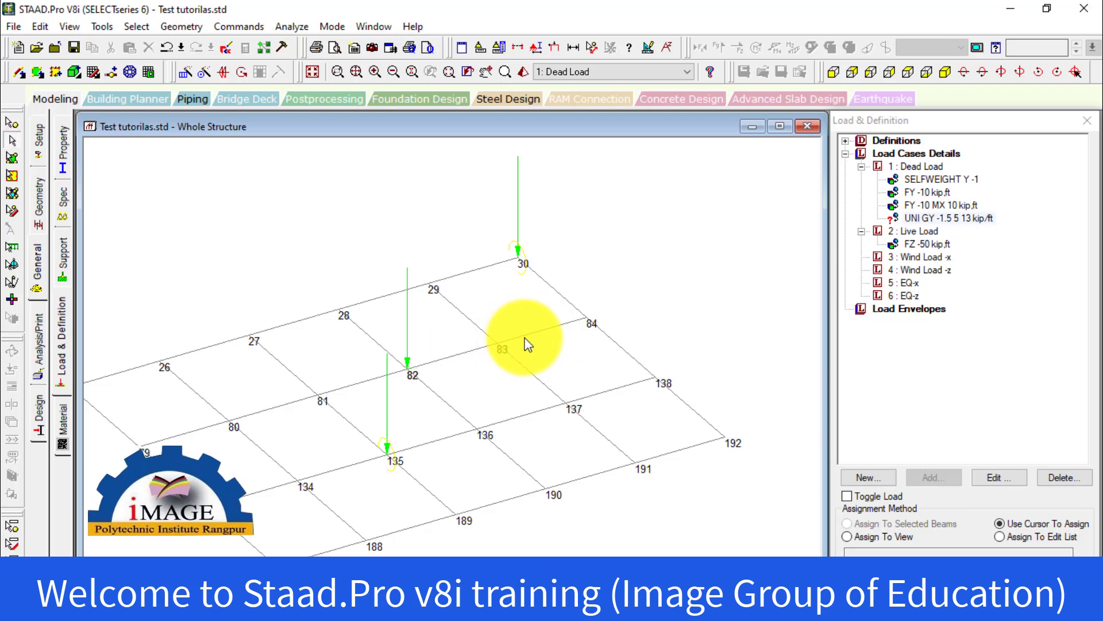
pyautogui.scroll(3, 534, 342)
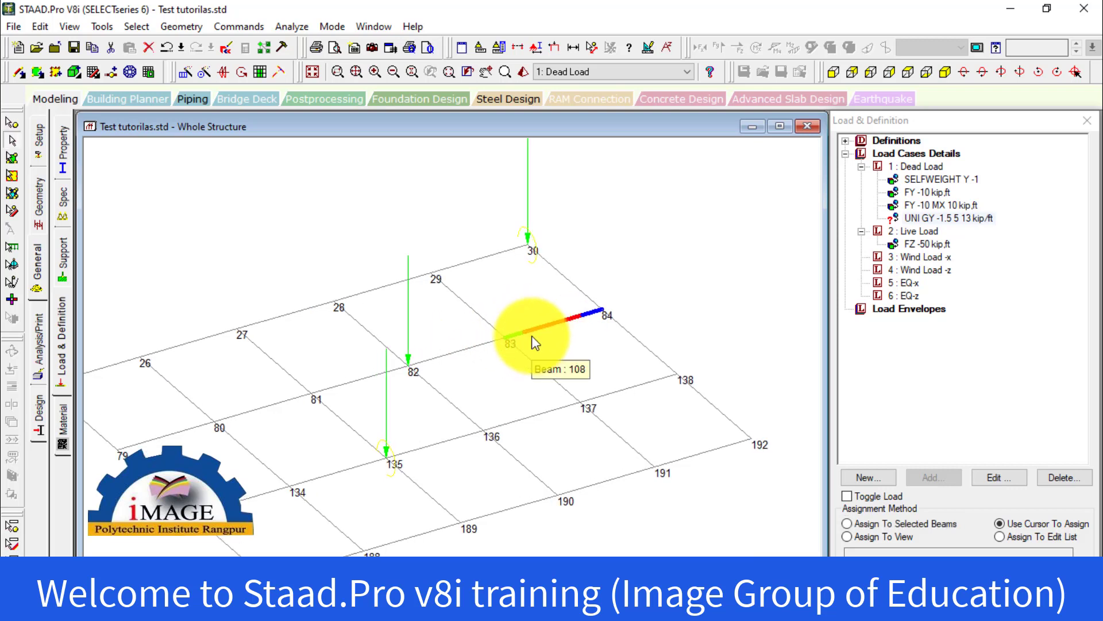
pyautogui.scroll(3, 462, 293)
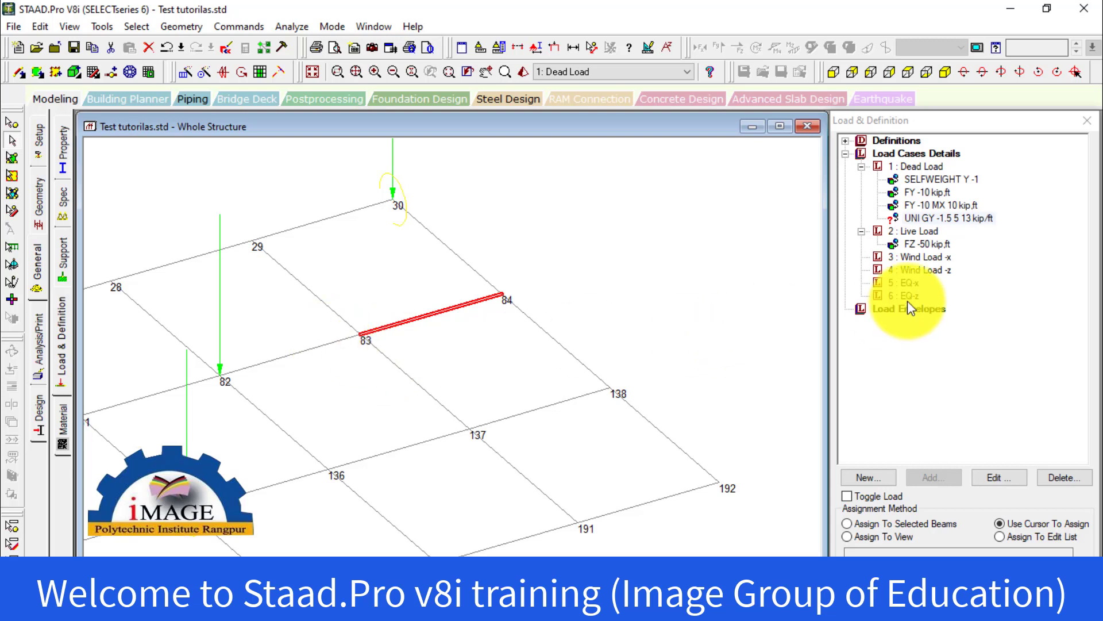
pyautogui.click(937, 222)
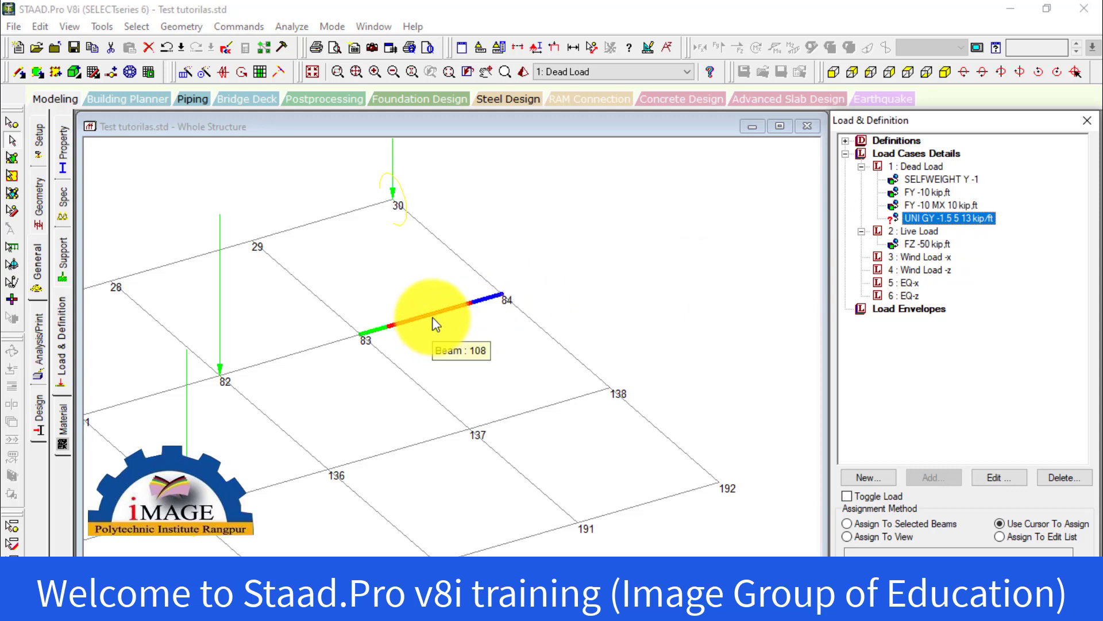
pyautogui.click(875, 526)
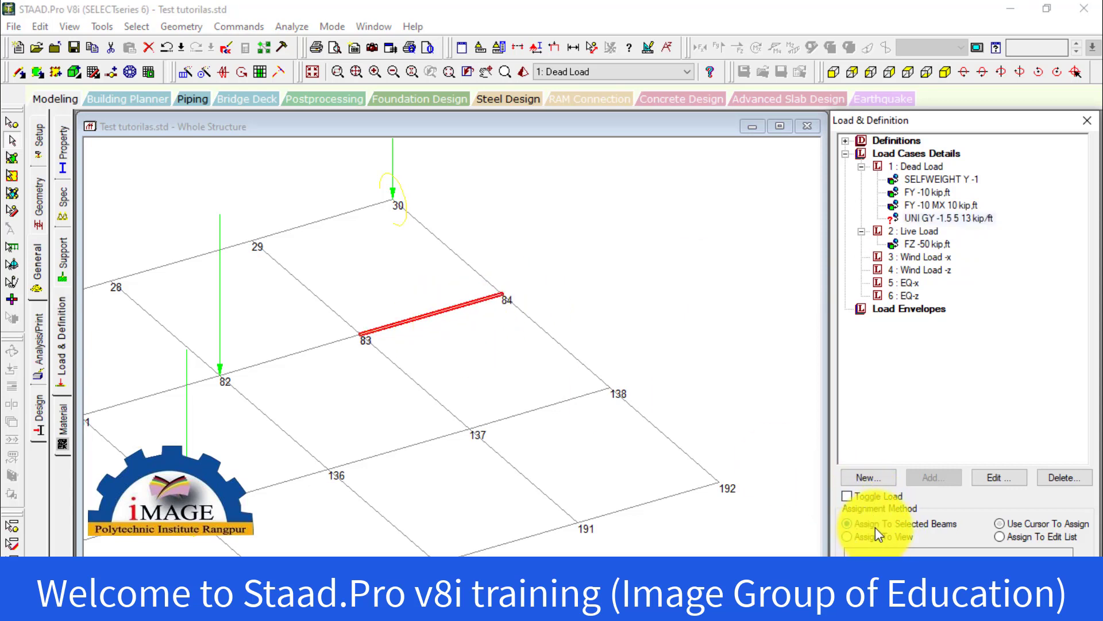
pyautogui.click(959, 553)
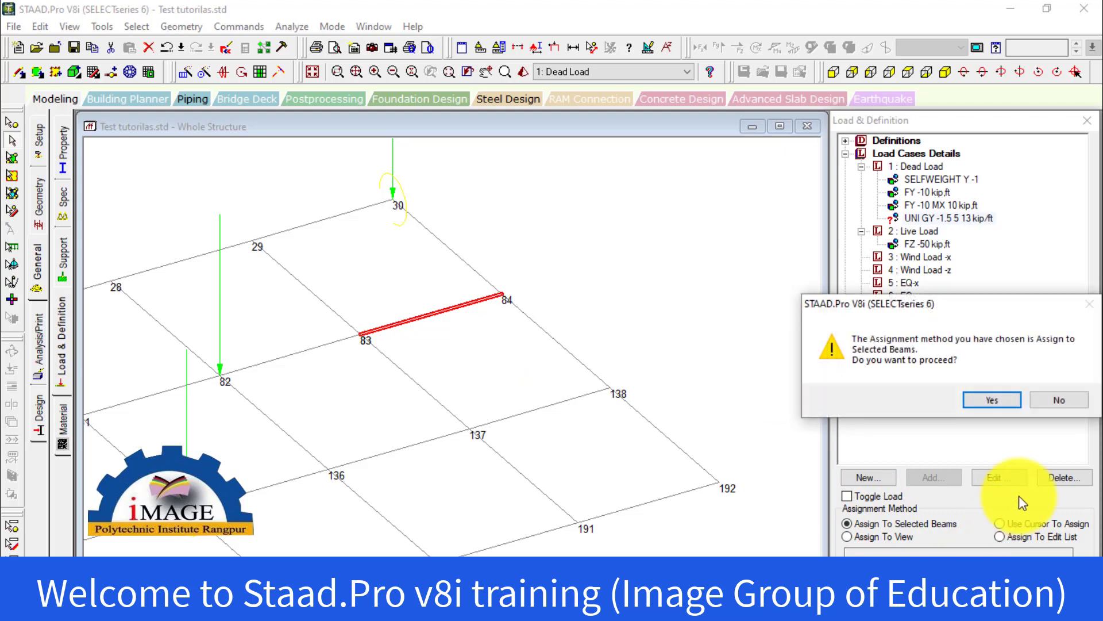
pyautogui.click(919, 399)
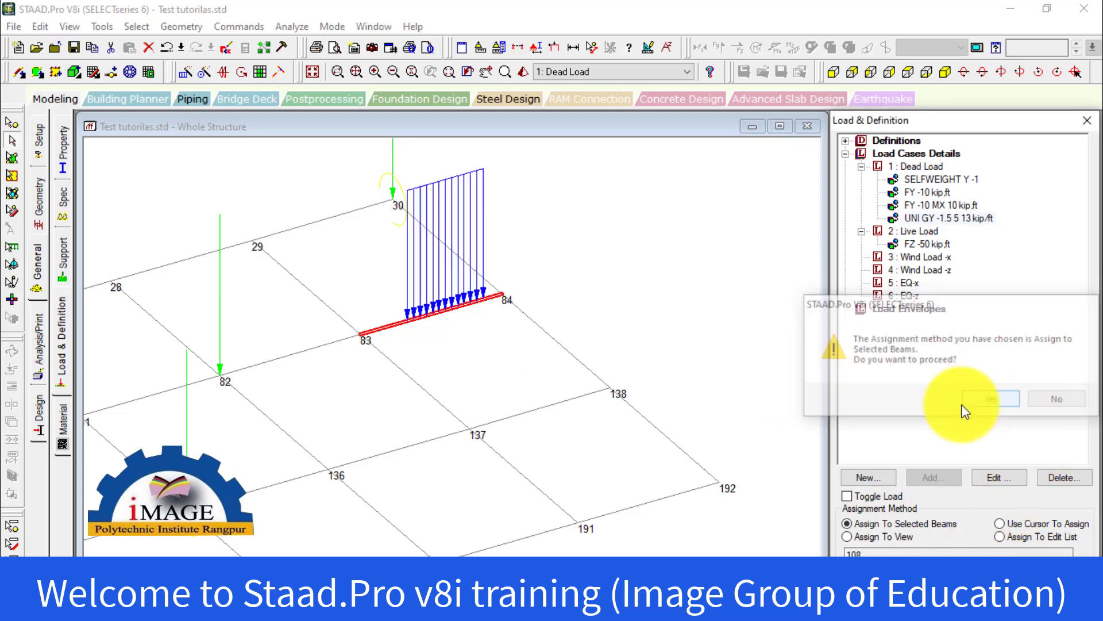
# Examine the uniform load drawn on beam 108 and check the beam's length in its geometry properties
pyautogui.click(686, 350)
pyautogui.moveTo(473, 280); pyautogui.dragTo(495, 378, button='middle')
pyautogui.scroll(1, 494, 377)
pyautogui.scroll(4, 494, 378)
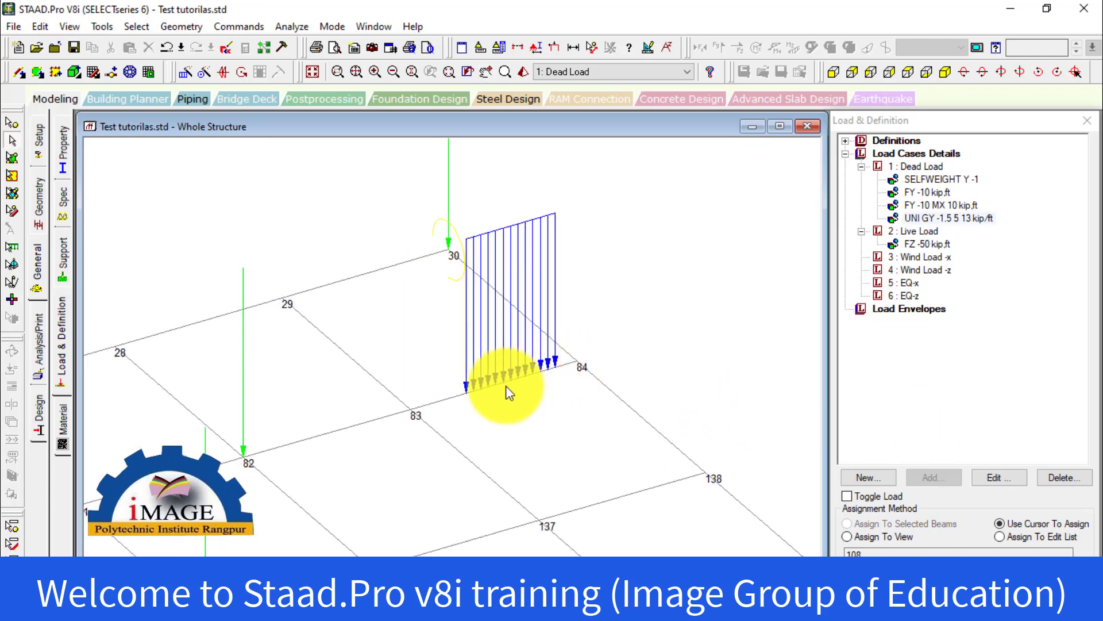
pyautogui.doubleClick(446, 396)
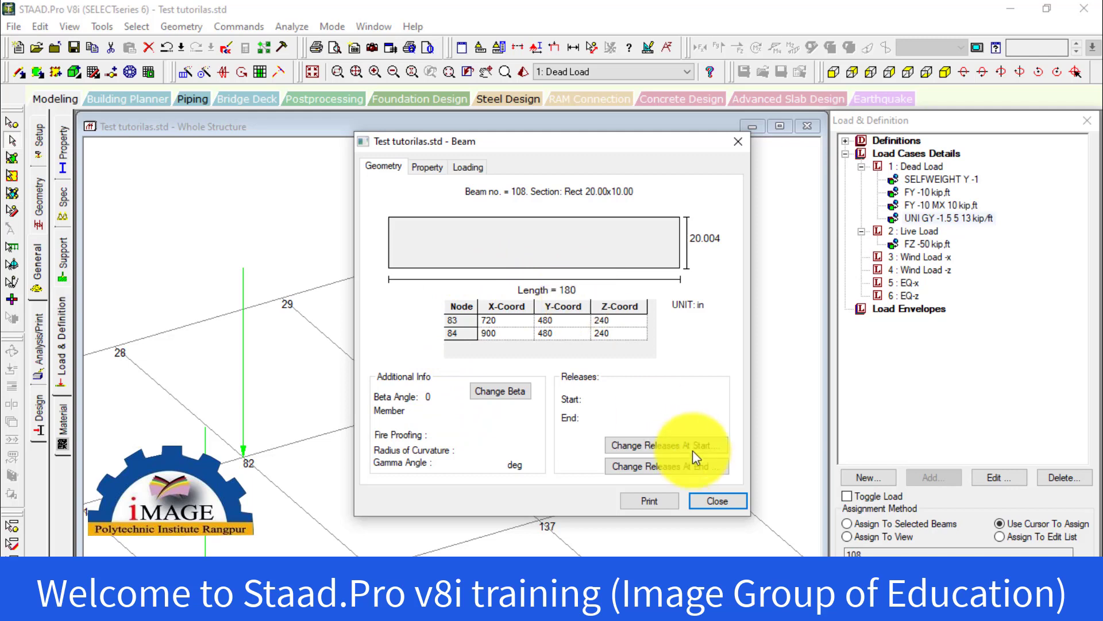
pyautogui.click(725, 504)
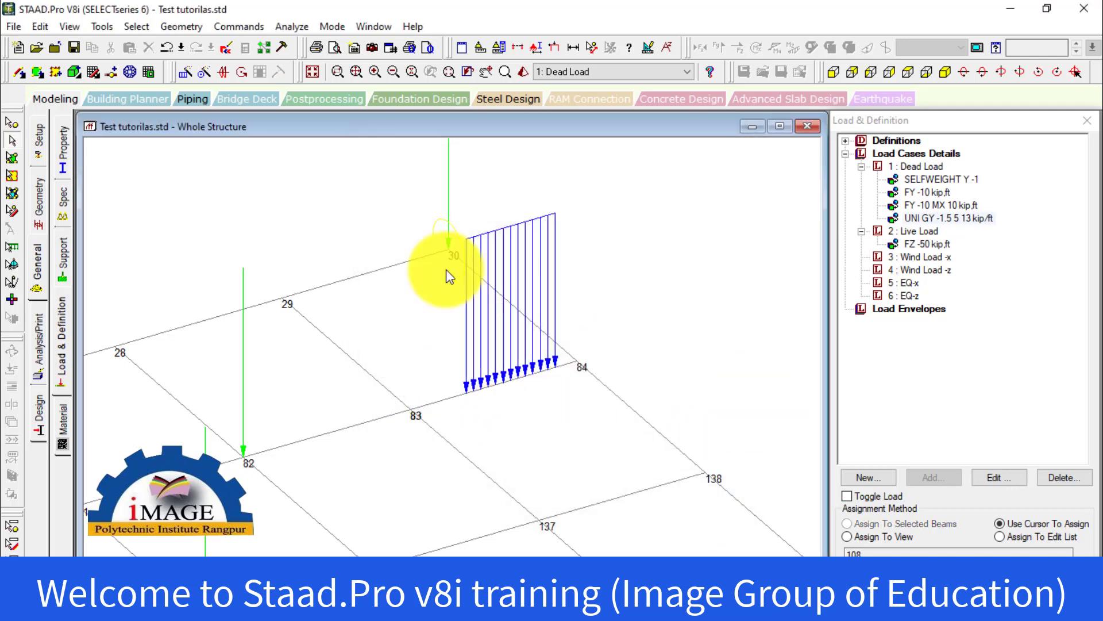
# Try to change the current input unit while the load items are being edited
pyautogui.click(99, 27)
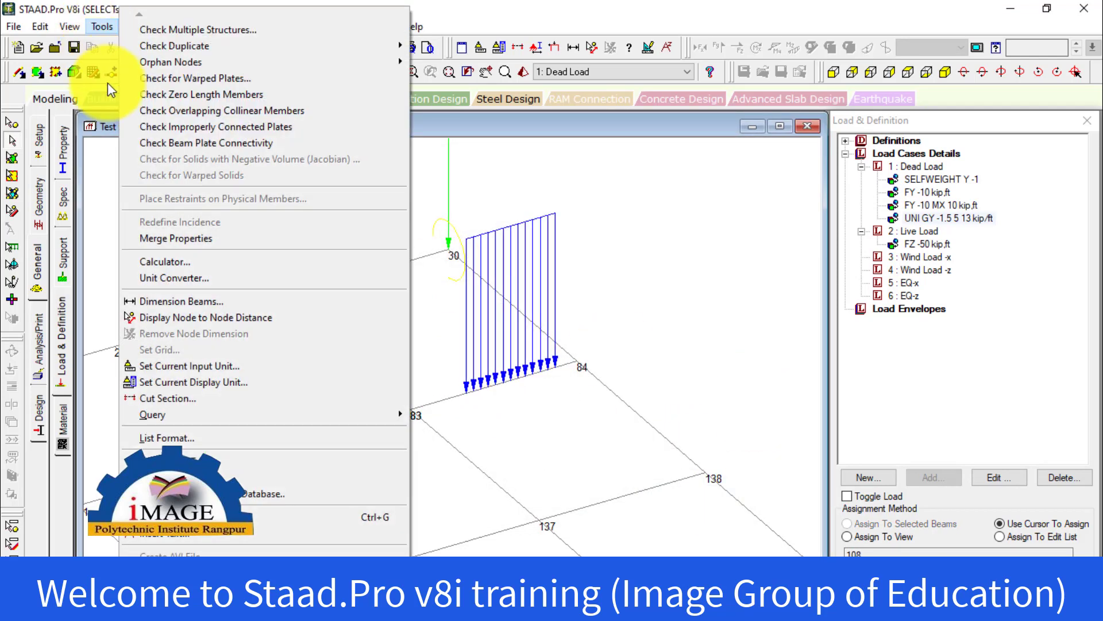
pyautogui.click(208, 366)
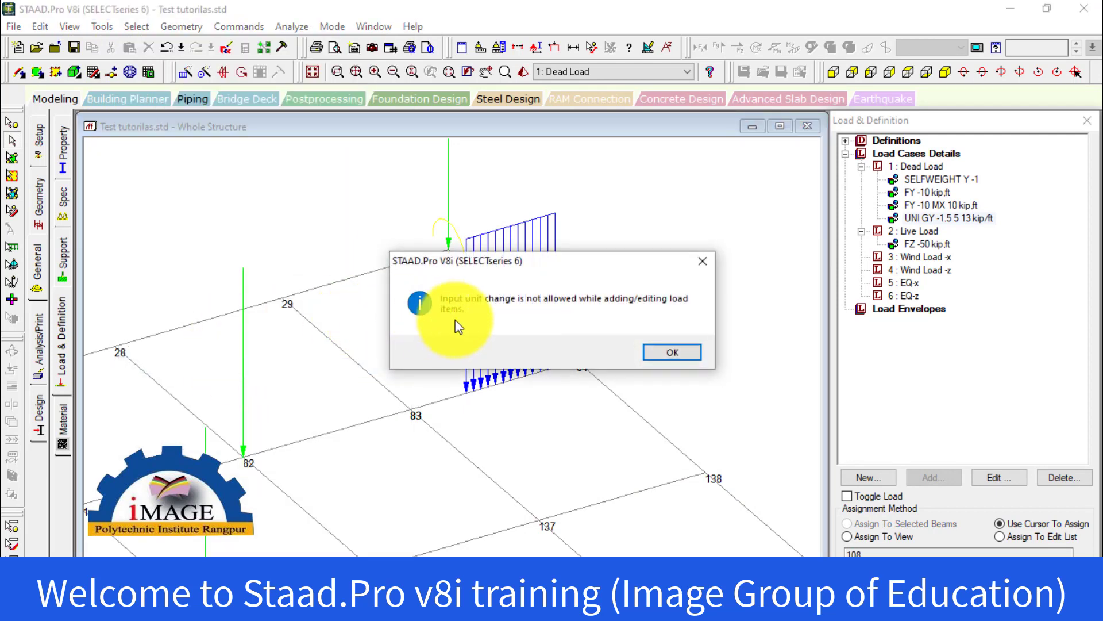
pyautogui.click(655, 353)
pyautogui.click(99, 27)
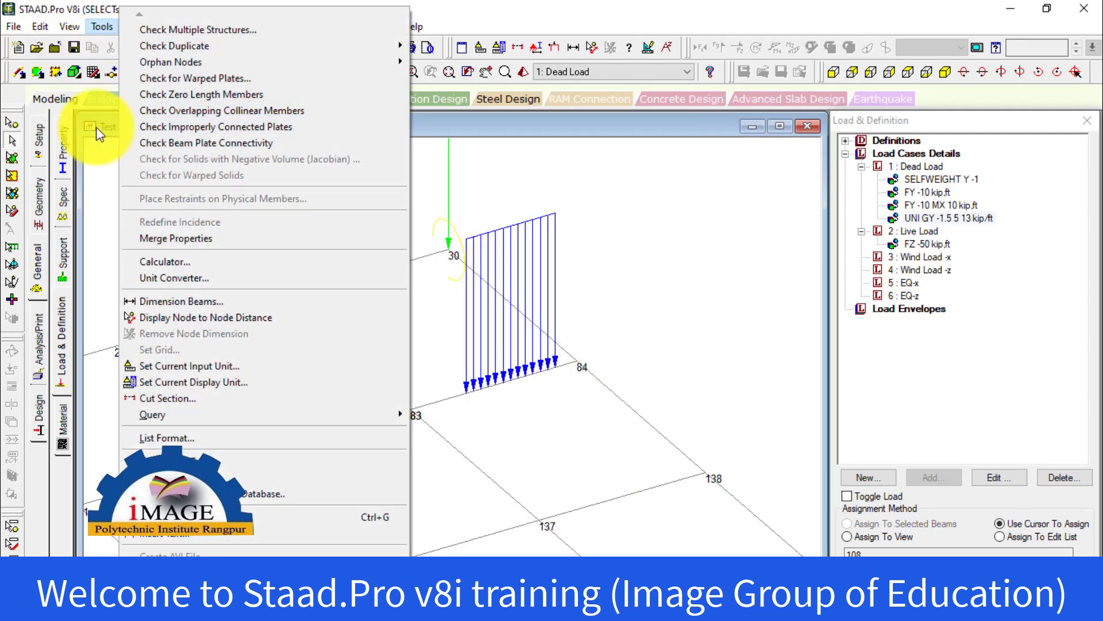
pyautogui.click(169, 368)
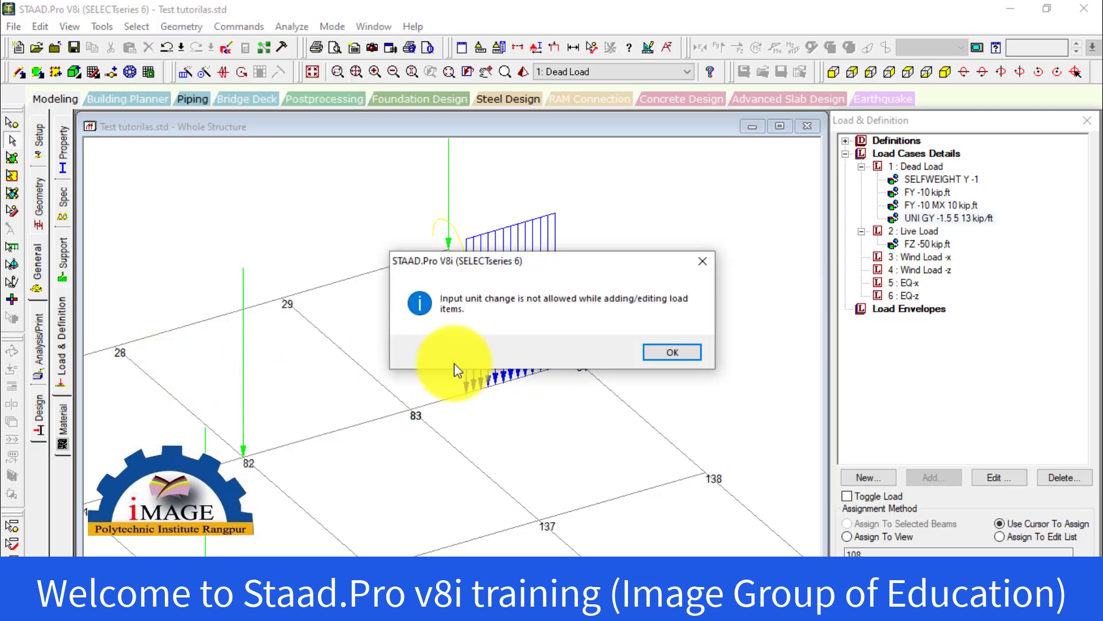
pyautogui.click(668, 352)
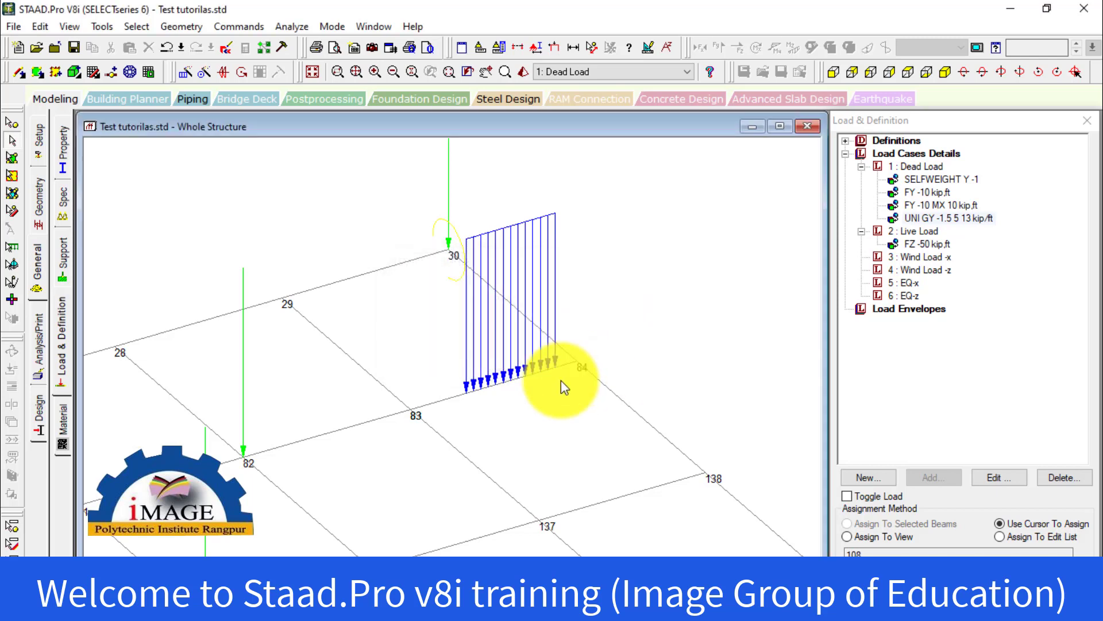
pyautogui.click(451, 400)
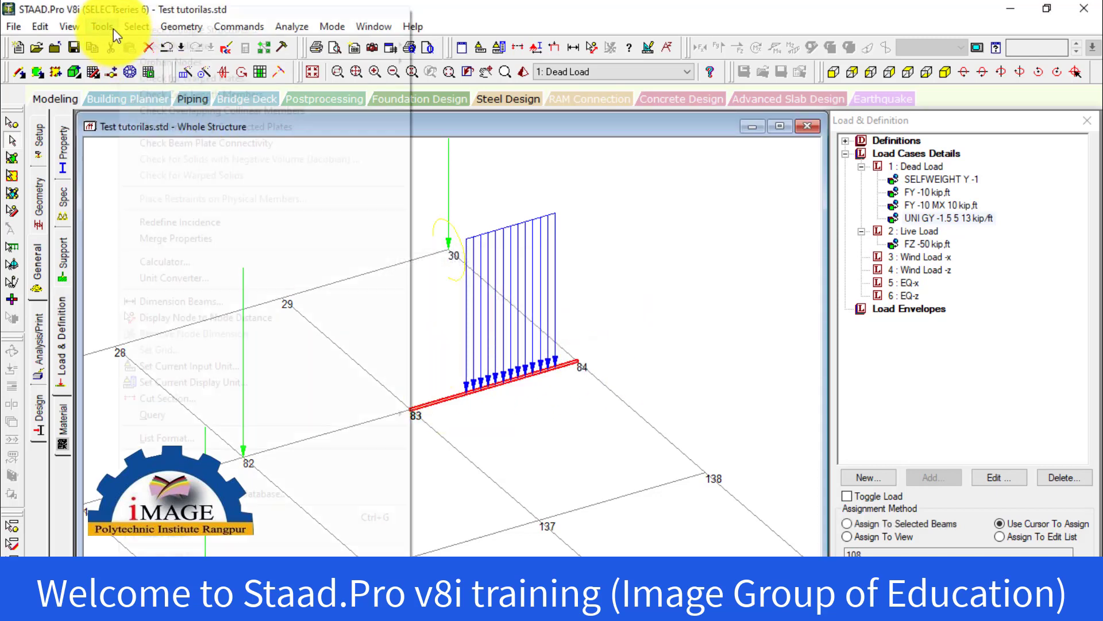
pyautogui.click(110, 28)
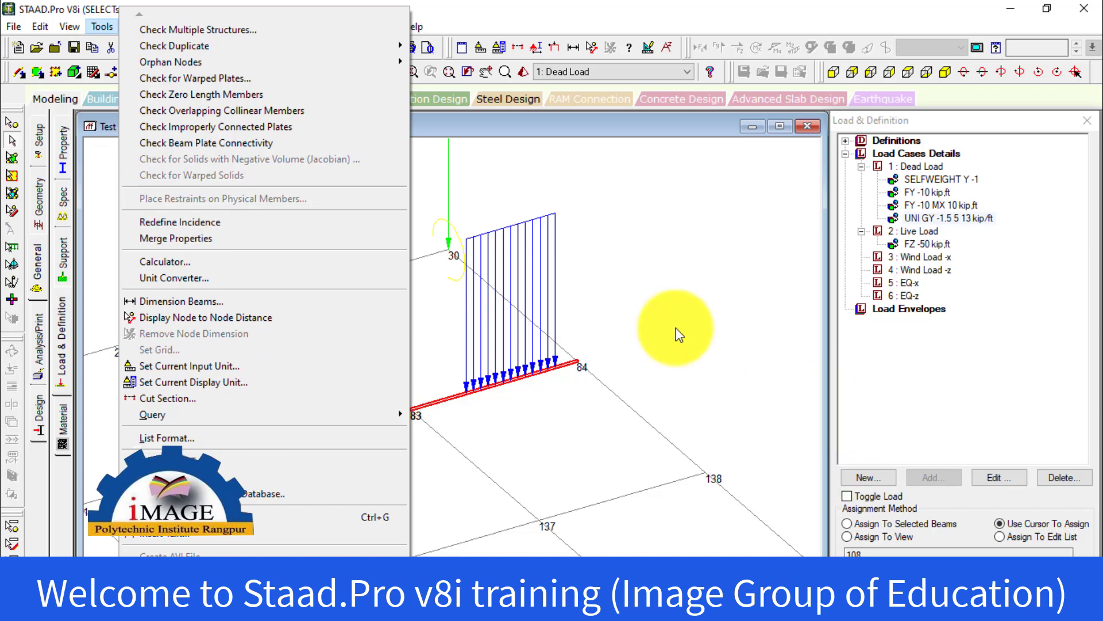
pyautogui.click(677, 333)
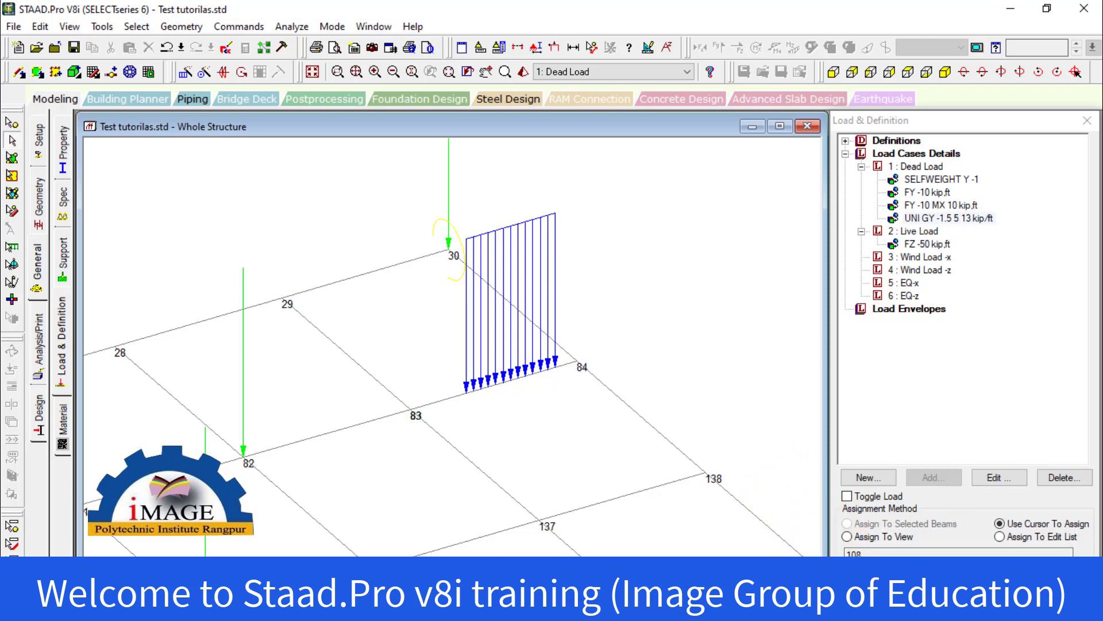
# View the structure under the Live Load case, and return to the uniform member load item of the Dead Load case
pyautogui.click(913, 231)
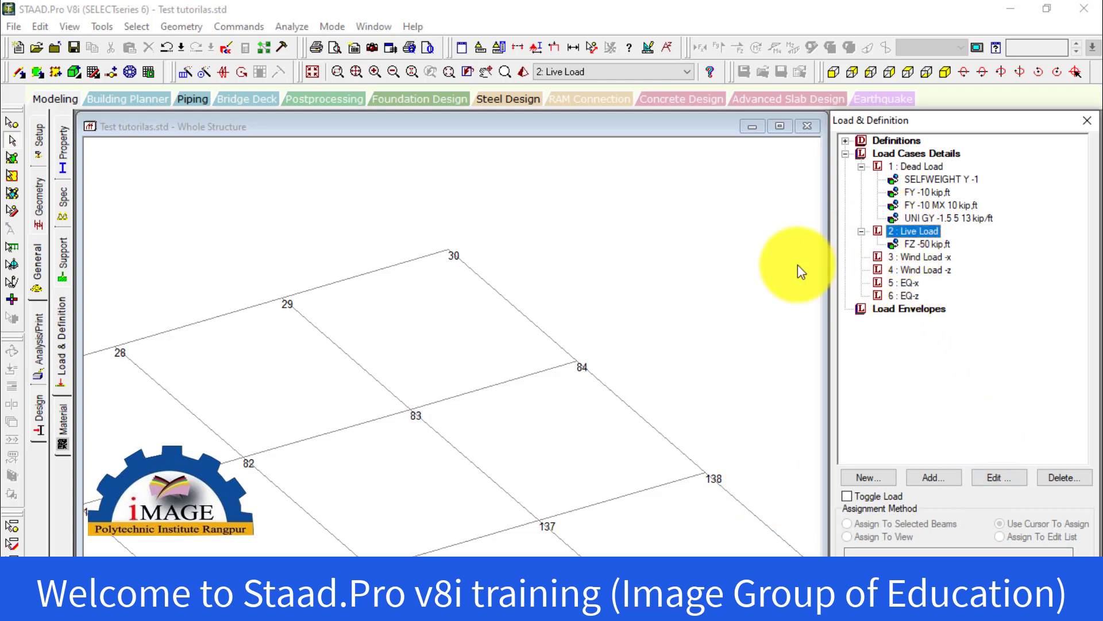
pyautogui.click(752, 282)
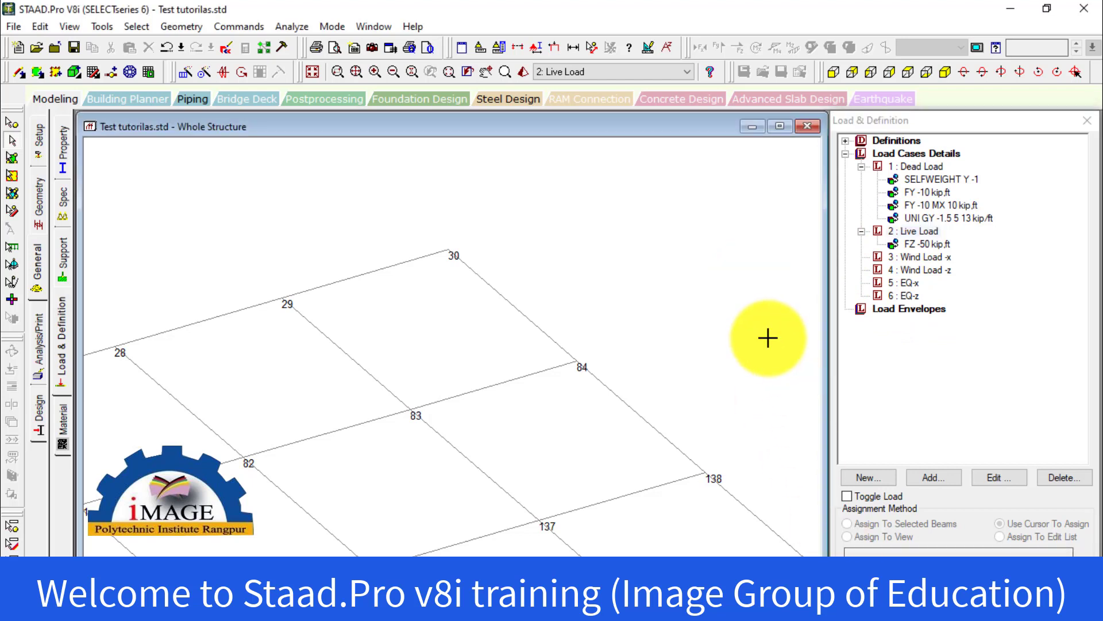
pyautogui.click(944, 218)
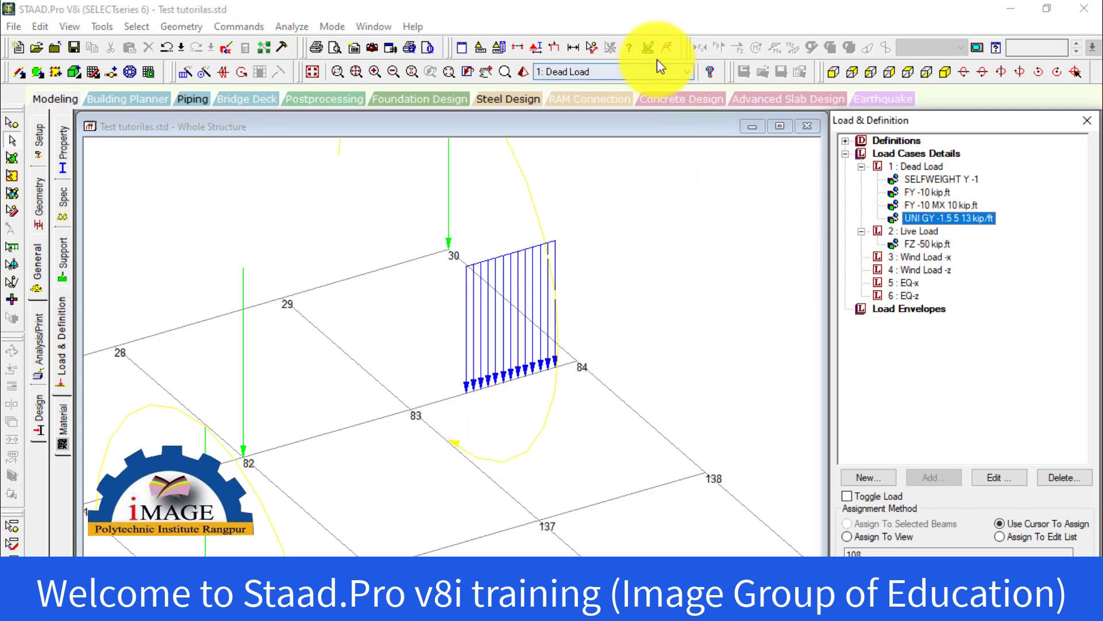
# Lower the point moment diagram scale to 0.007 kip-in per in with immediate application of changes enabled
pyautogui.click(648, 48)
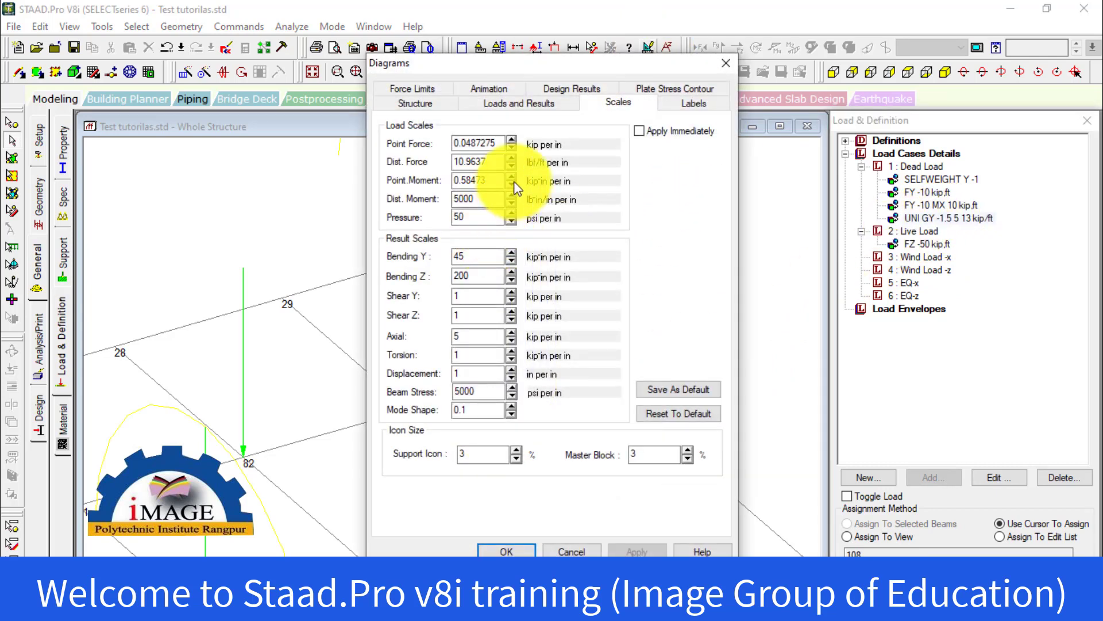
pyautogui.click(512, 181)
pyautogui.click(511, 182)
pyautogui.click(511, 181)
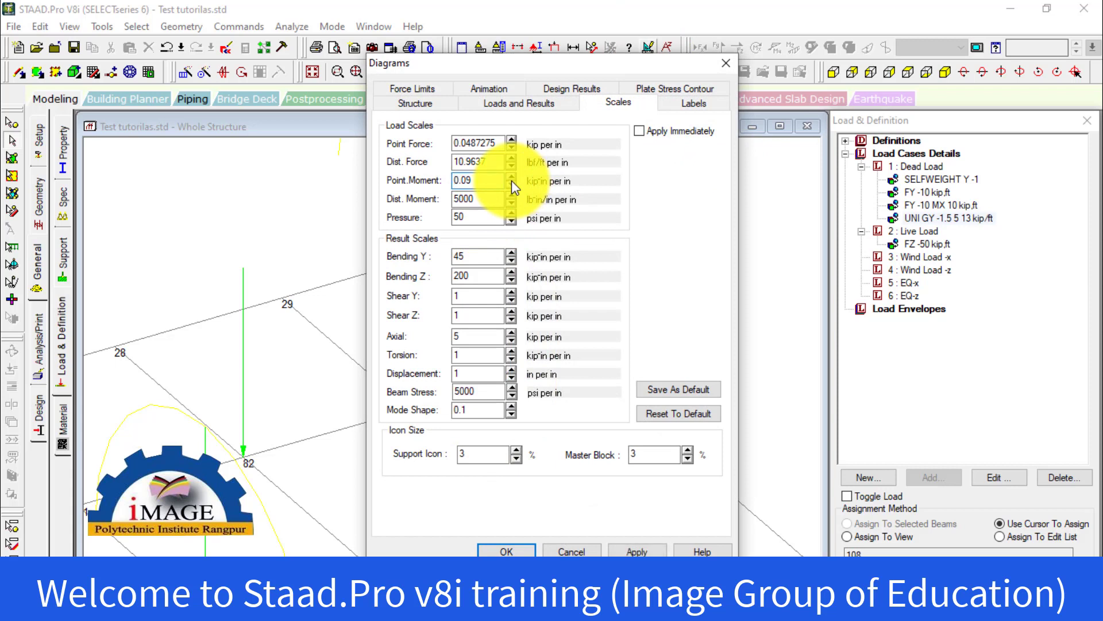
pyautogui.click(639, 131)
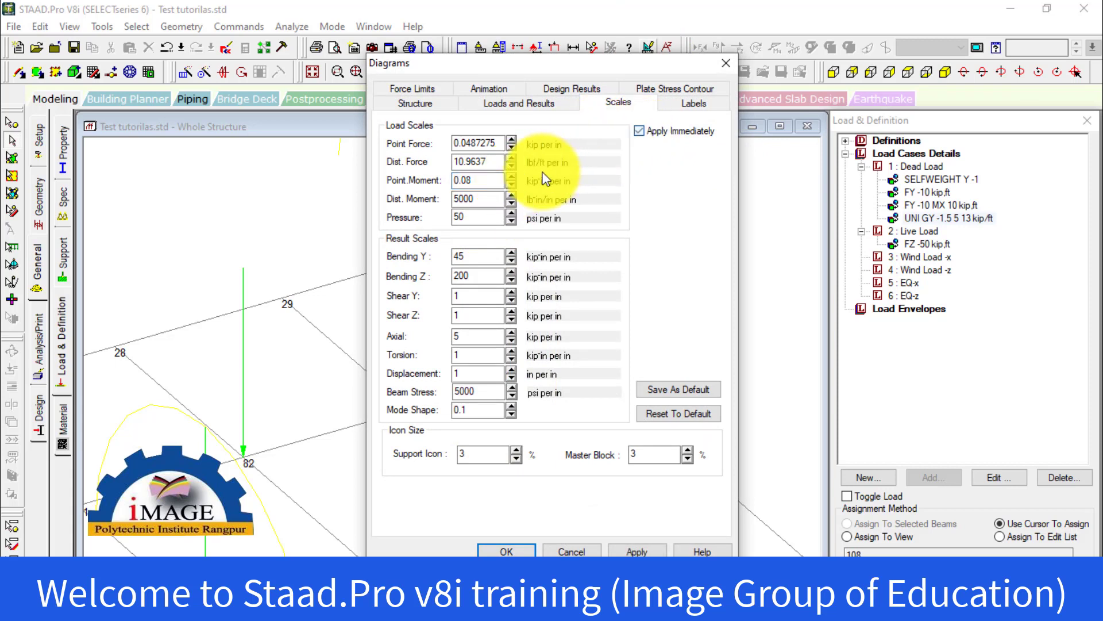
pyautogui.click(511, 184)
pyautogui.click(513, 183)
pyautogui.click(513, 183)
pyautogui.click(513, 182)
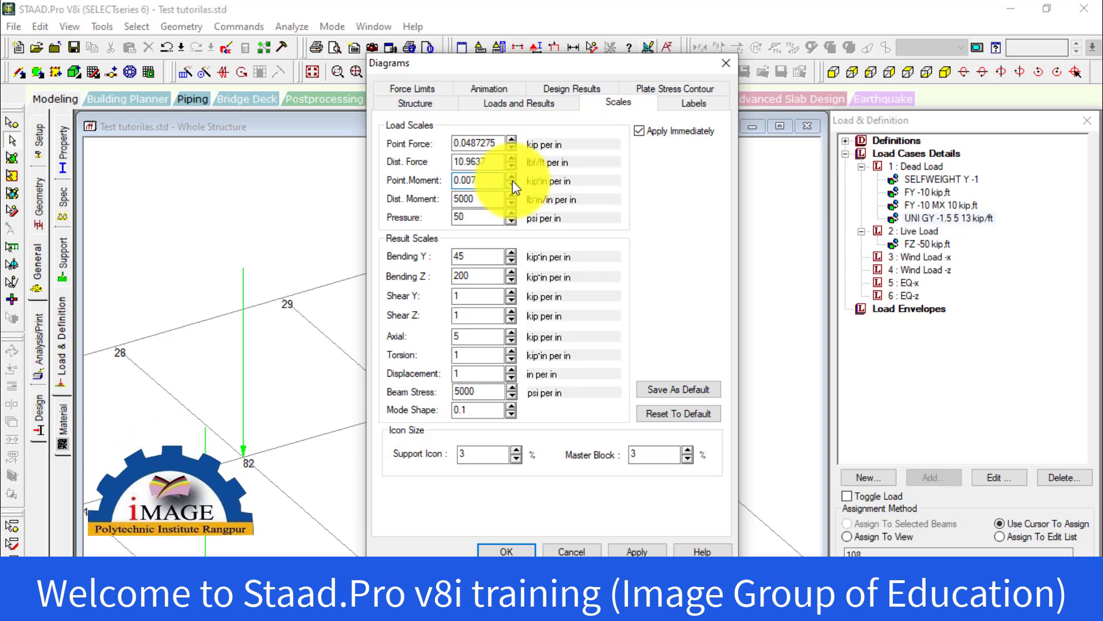
# Raise the point moment diagram scale to 0.4 kip-in per in and apply it
pyautogui.click(509, 175)
pyautogui.click(509, 175)
pyautogui.click(509, 175)
pyautogui.click(509, 175)
pyautogui.click(509, 175)
pyautogui.click(509, 175)
pyautogui.click(509, 175)
pyautogui.click(509, 175)
pyautogui.click(509, 176)
pyautogui.click(509, 176)
pyautogui.click(509, 175)
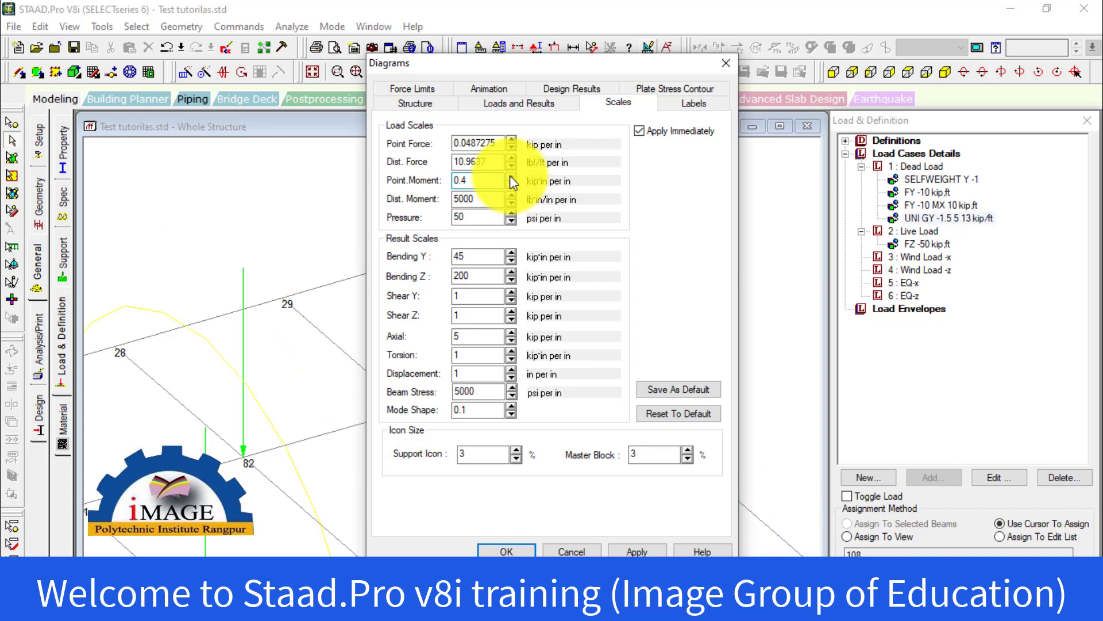
pyautogui.click(636, 551)
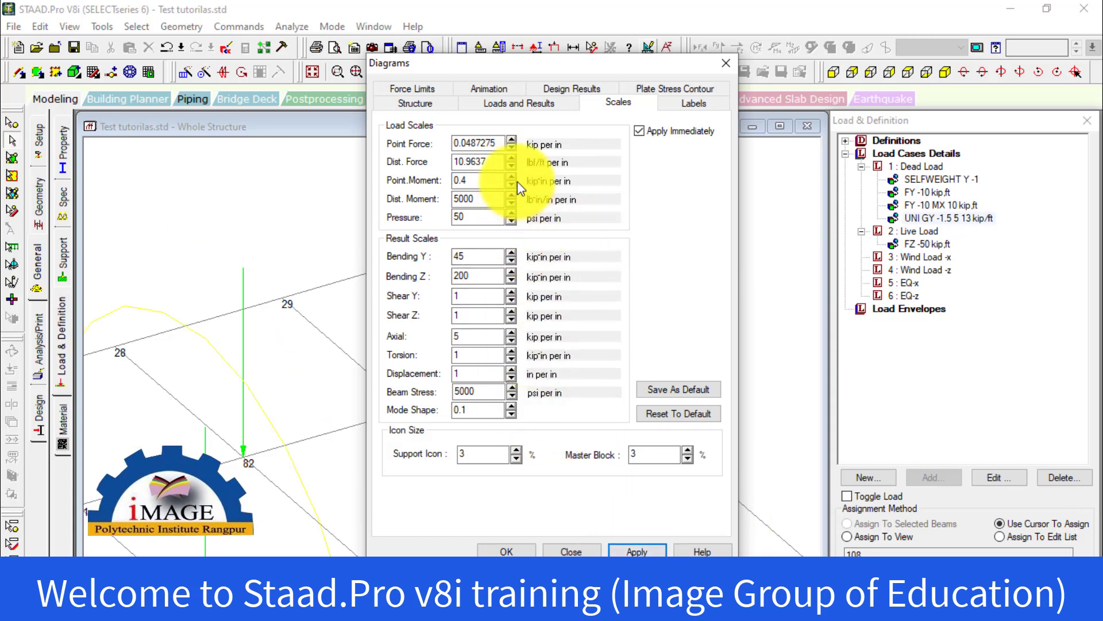
# Disable immediate application, set the point moment diagram scale to 3 kip-in per in and accept the diagram settings
pyautogui.moveTo(489, 181); pyautogui.dragTo(443, 190)
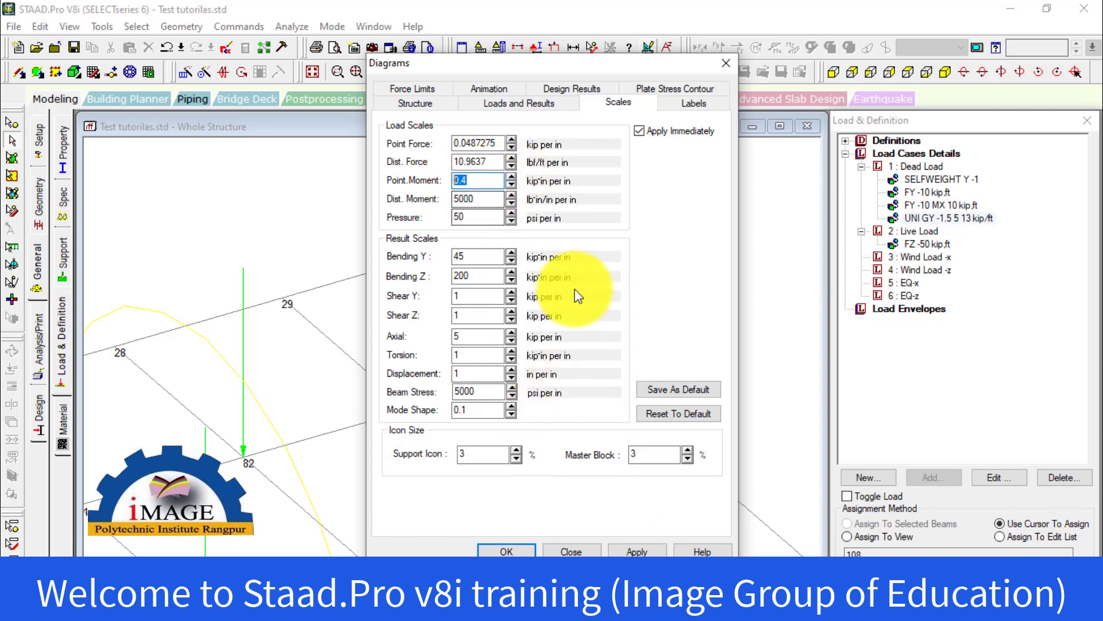
pyautogui.click(641, 132)
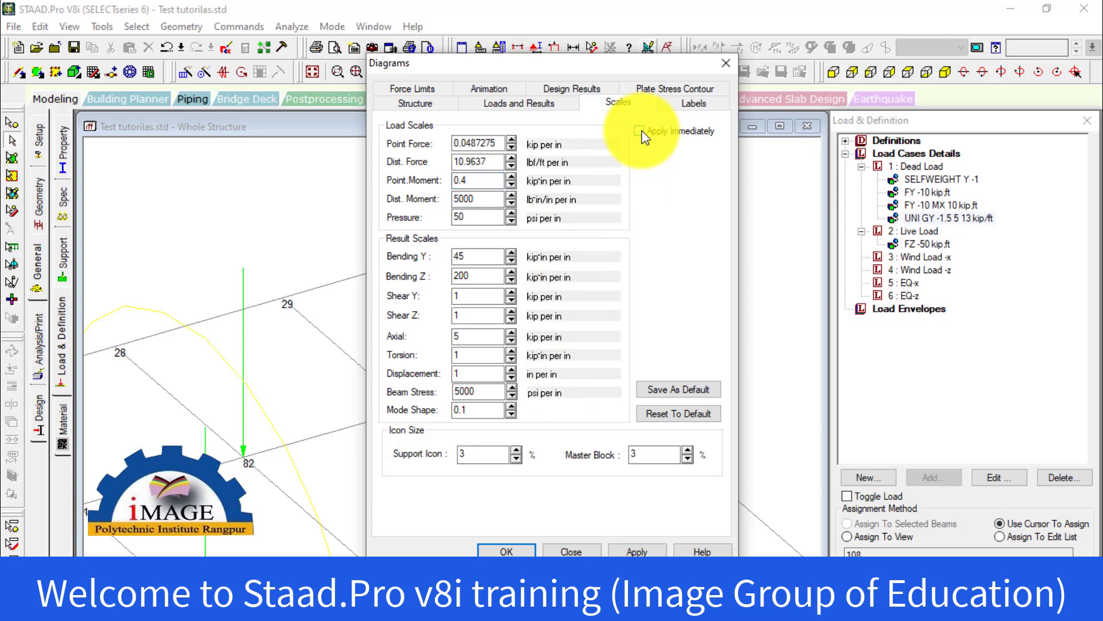
pyautogui.moveTo(471, 182); pyautogui.dragTo(438, 182)
pyautogui.write('3')
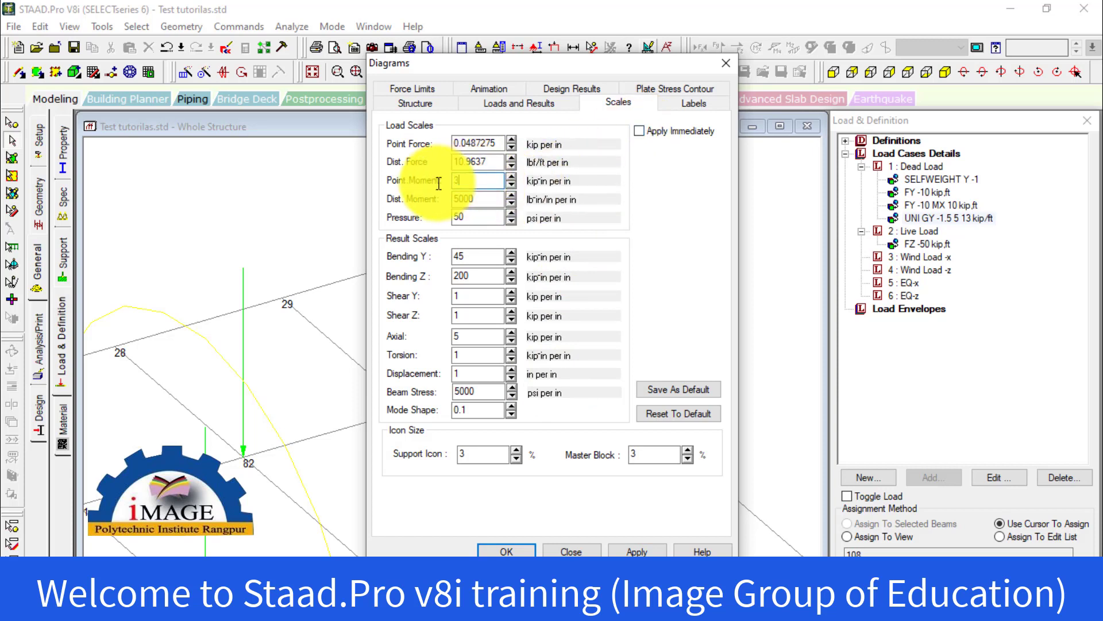
pyautogui.click(524, 552)
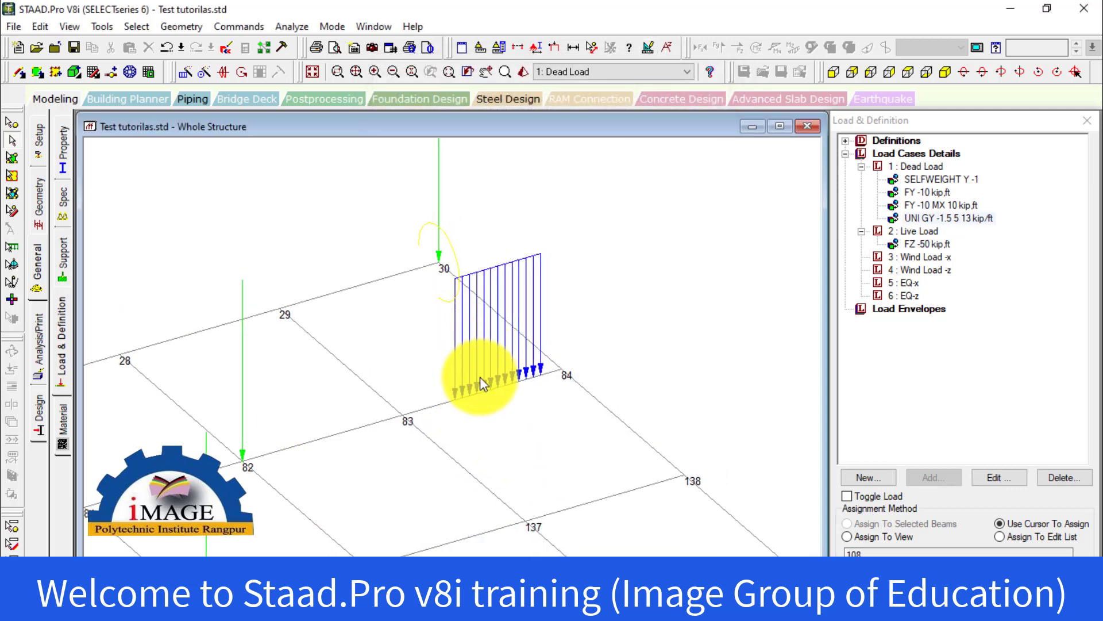
# Display the node-to-node distance between nodes 83 and 84 along beam 108
pyautogui.doubleClick(438, 399)
pyautogui.click(707, 501)
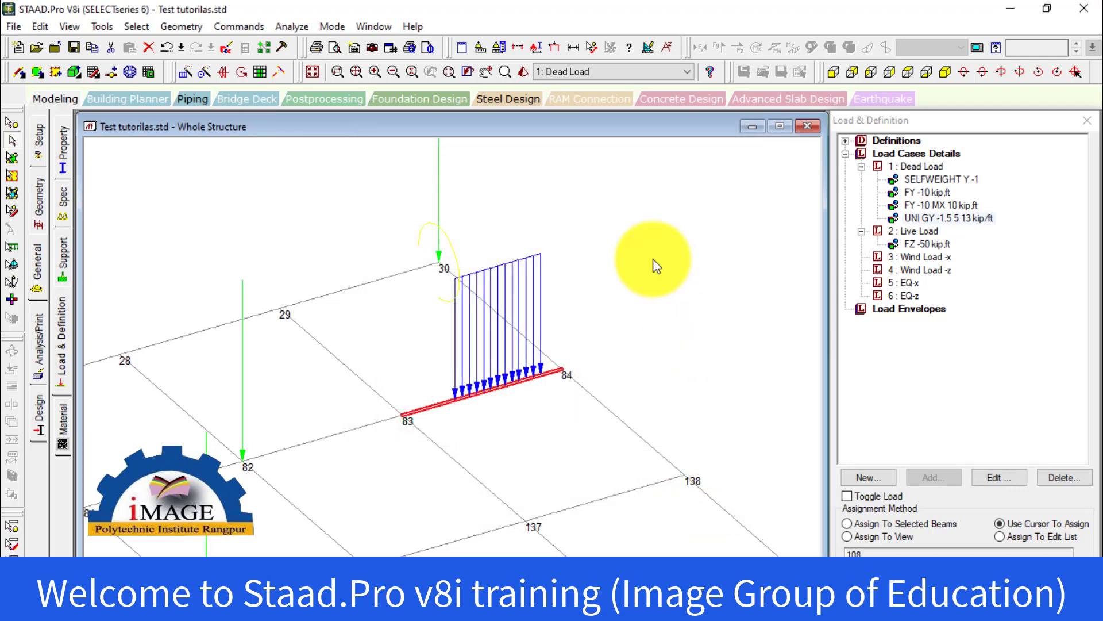
pyautogui.click(592, 48)
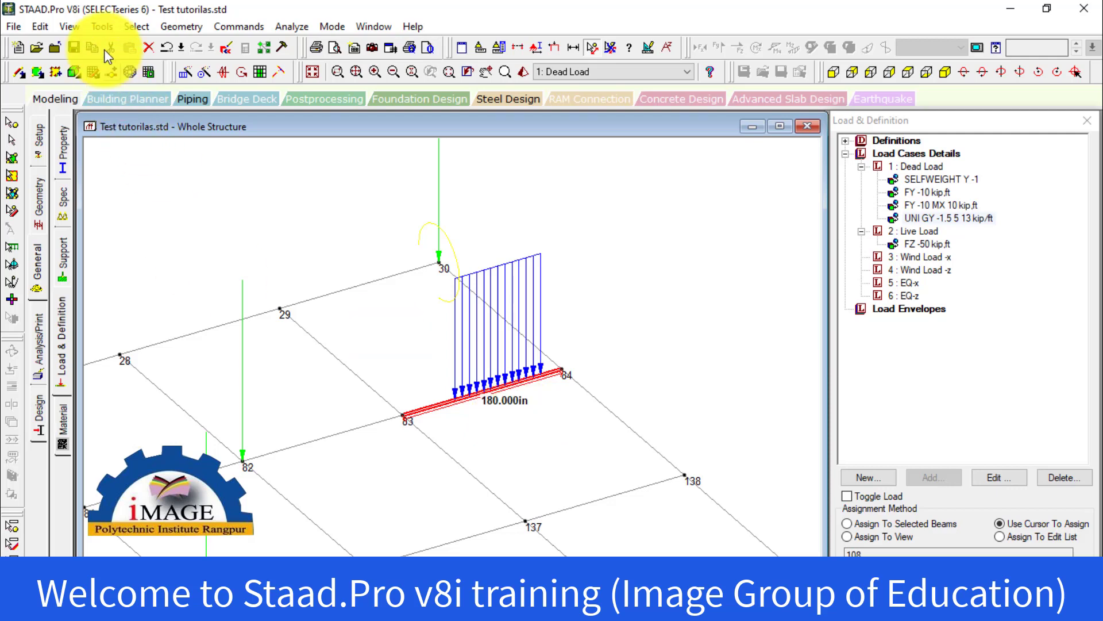
# Convert the 180 in beam length to feet by calculating 180 / 12, and end the distance measurement
pyautogui.click(101, 27)
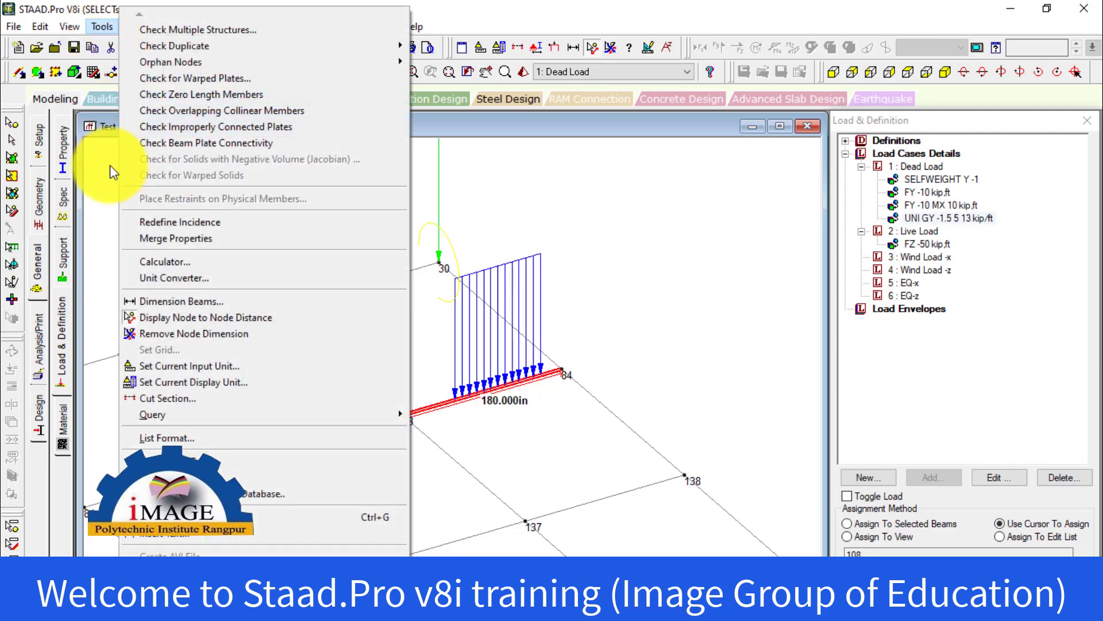
pyautogui.click(195, 269)
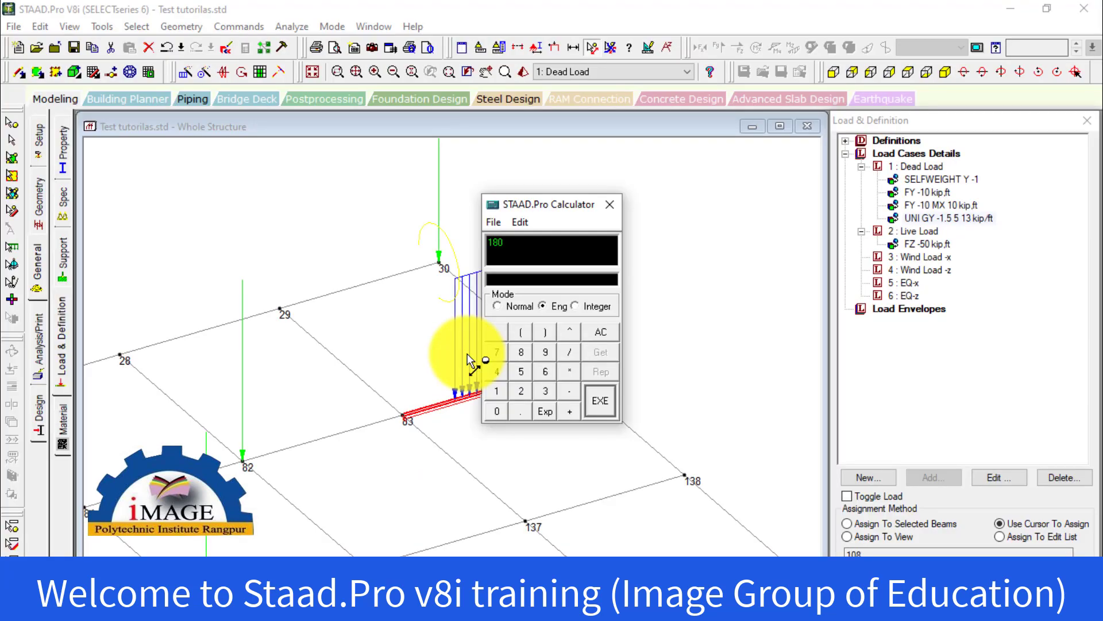
pyautogui.write('12')
pyautogui.press('Return')
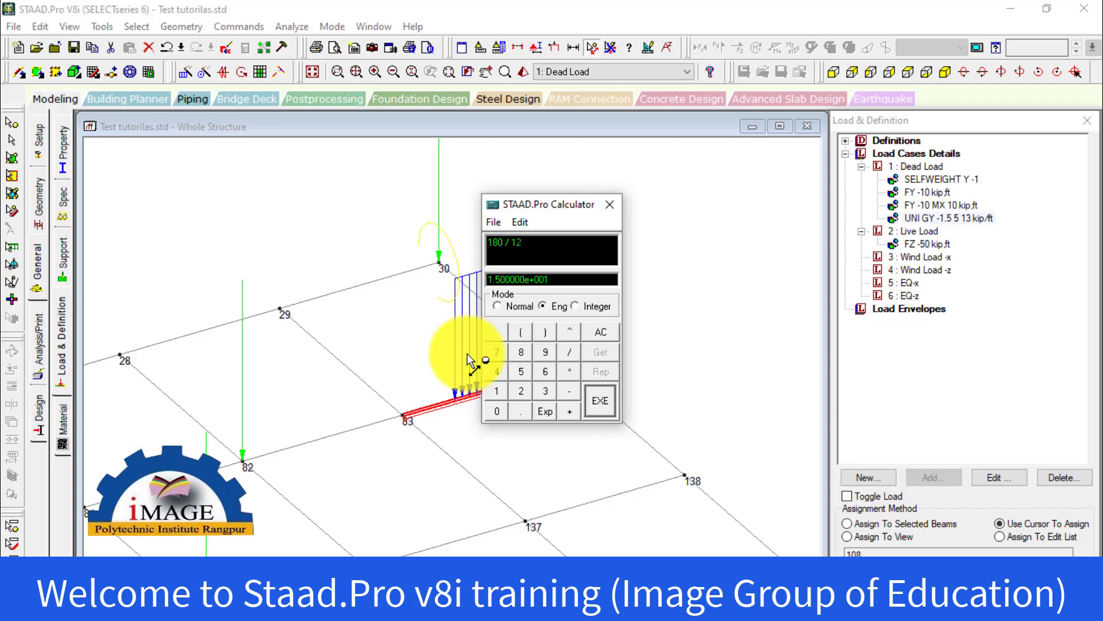
pyautogui.moveTo(560, 209); pyautogui.dragTo(578, 548)
pyautogui.click(617, 340)
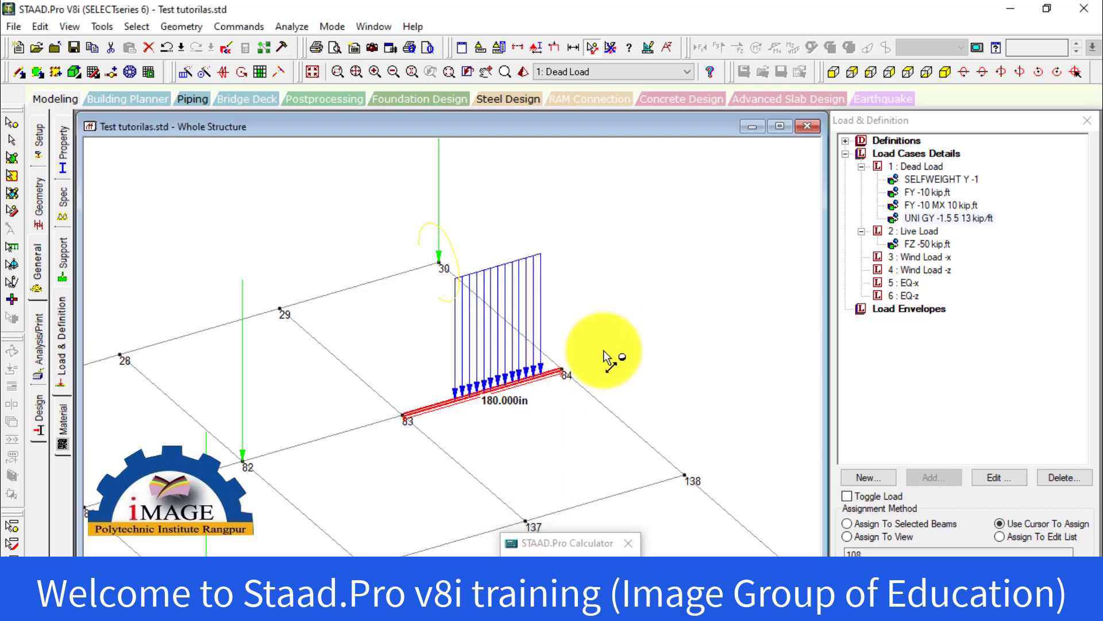
pyautogui.click(13, 143)
pyautogui.click(709, 241)
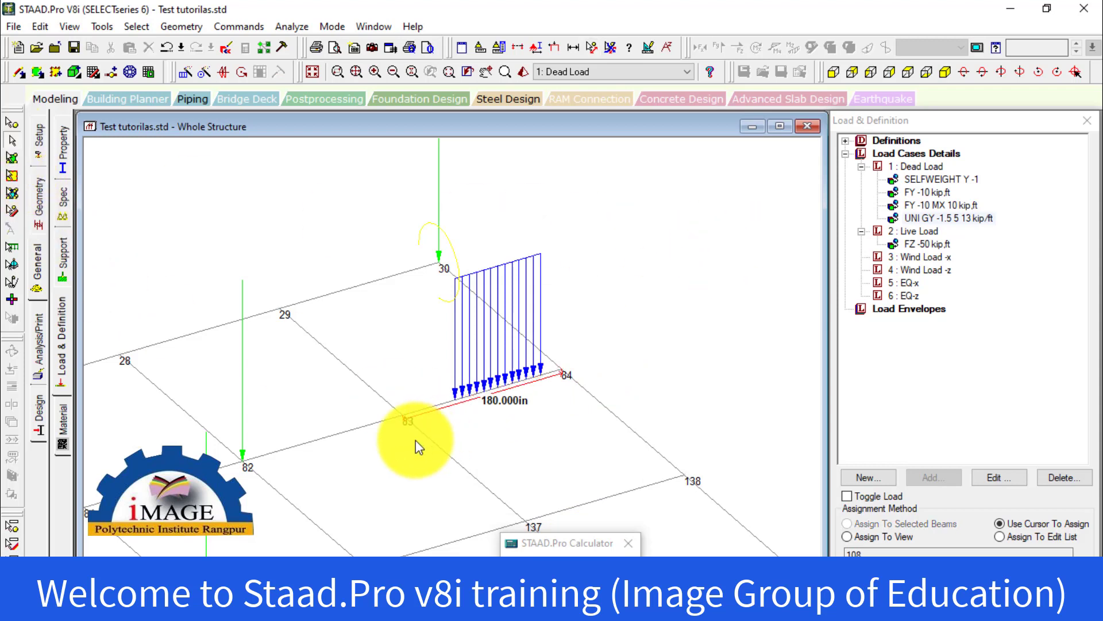
# Examine where the UNI GY -1.5 5 13 load starts and ends along beam 108, and decline the auto-save
pyautogui.scroll(5, 514, 385)
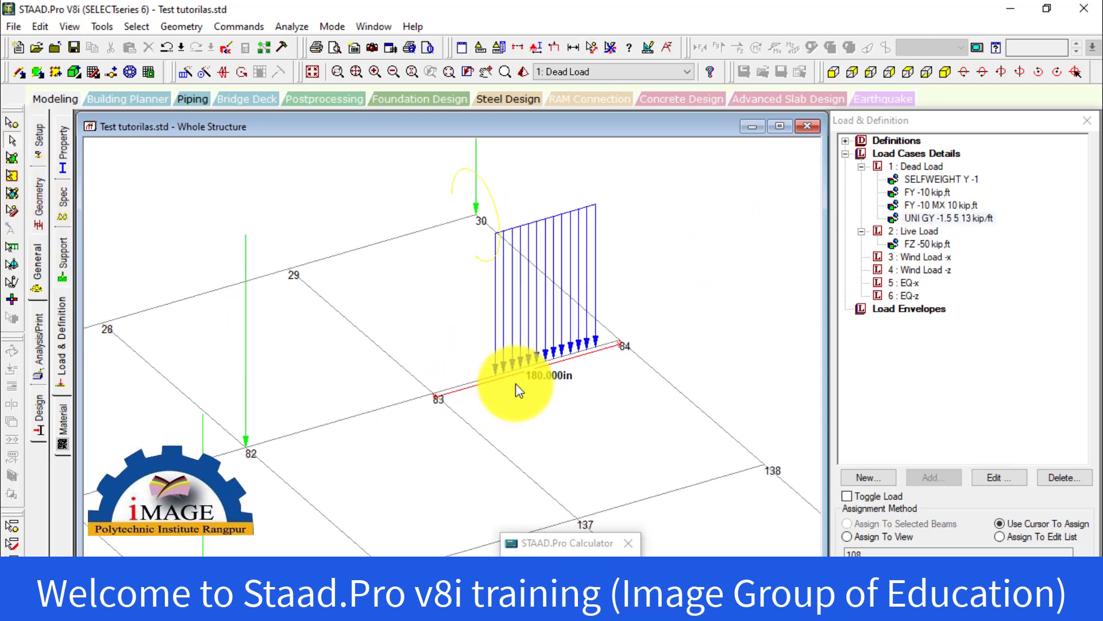
pyautogui.moveTo(596, 352); pyautogui.dragTo(506, 372, button='middle')
pyautogui.scroll(2, 487, 371)
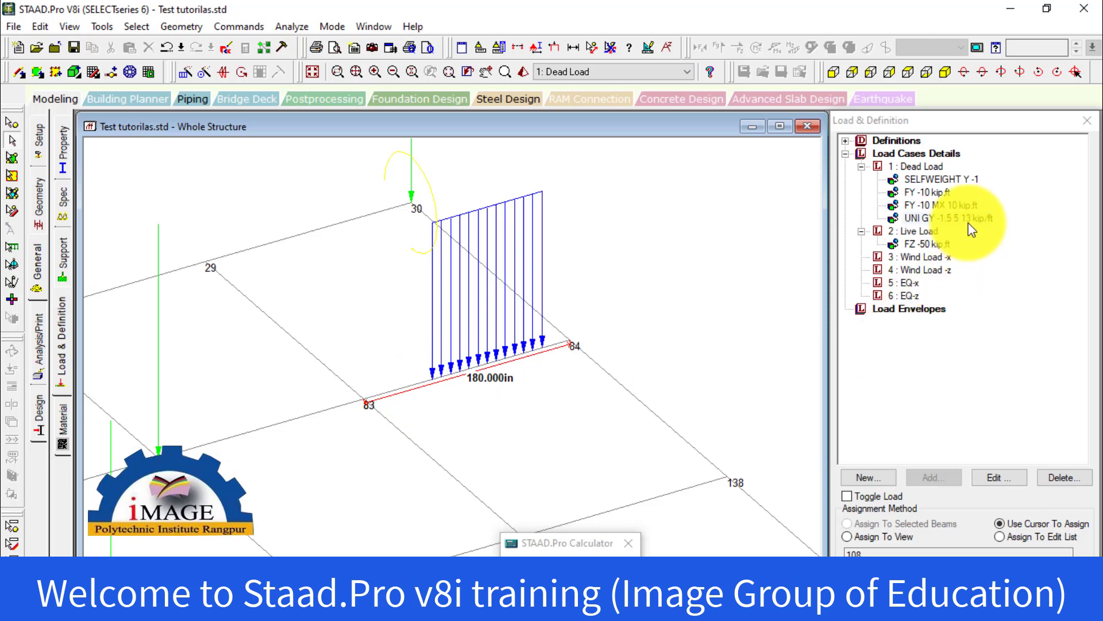
pyautogui.click(948, 219)
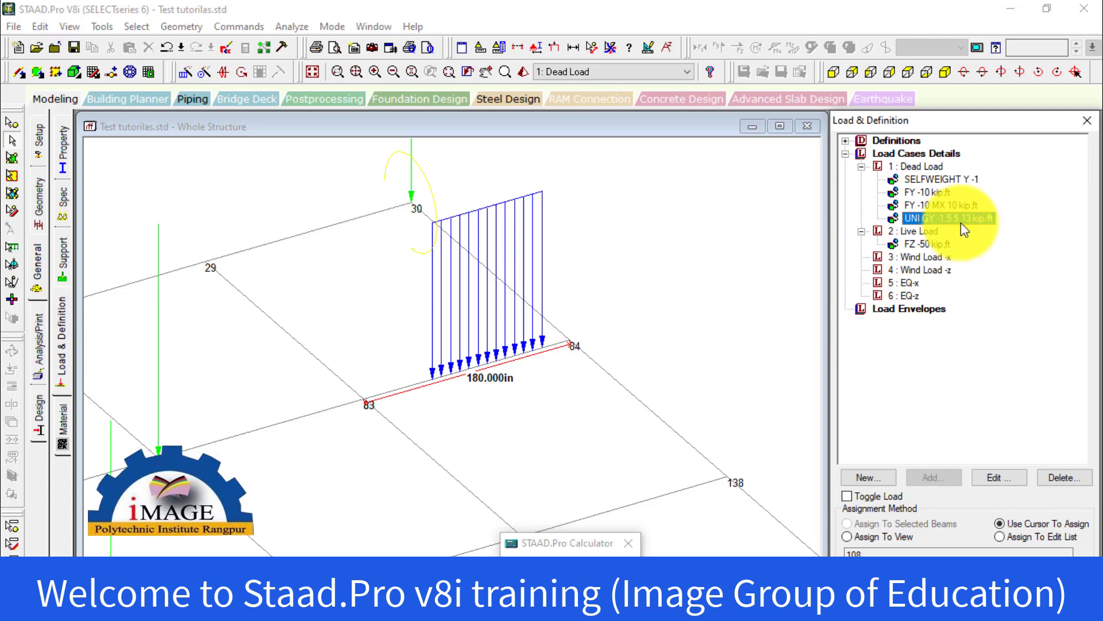
pyautogui.click(435, 383)
pyautogui.click(440, 418)
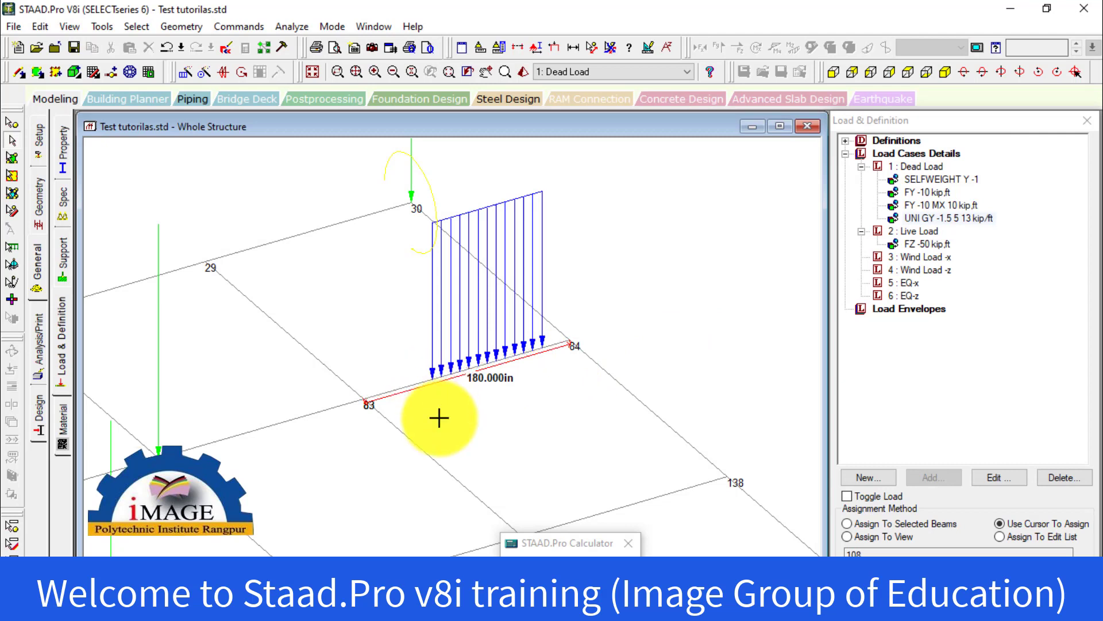
pyautogui.click(547, 352)
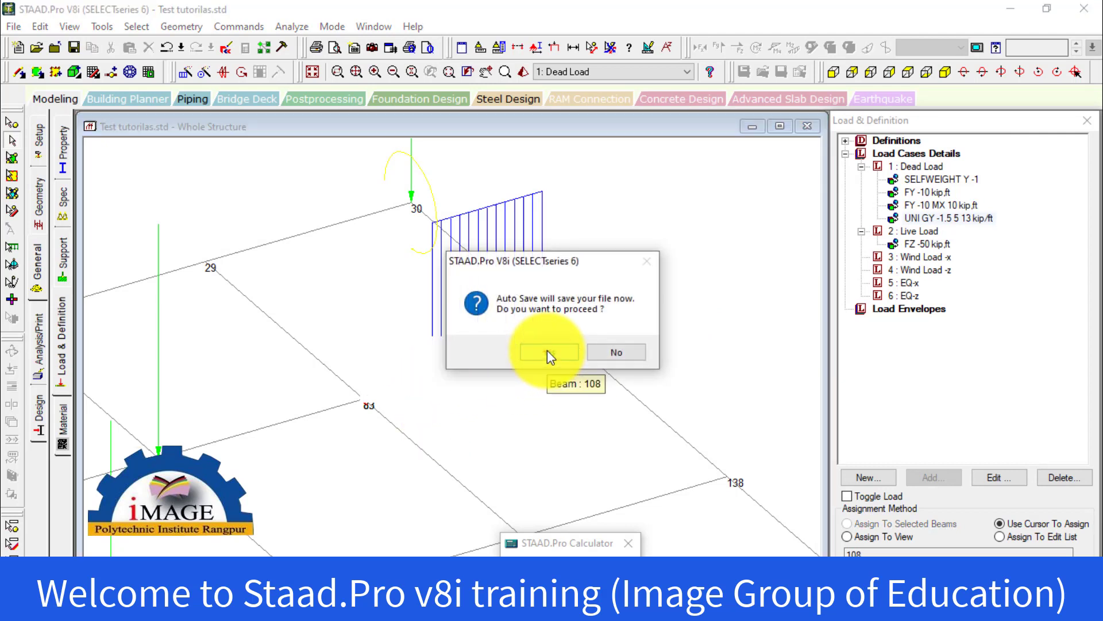
pyautogui.click(632, 353)
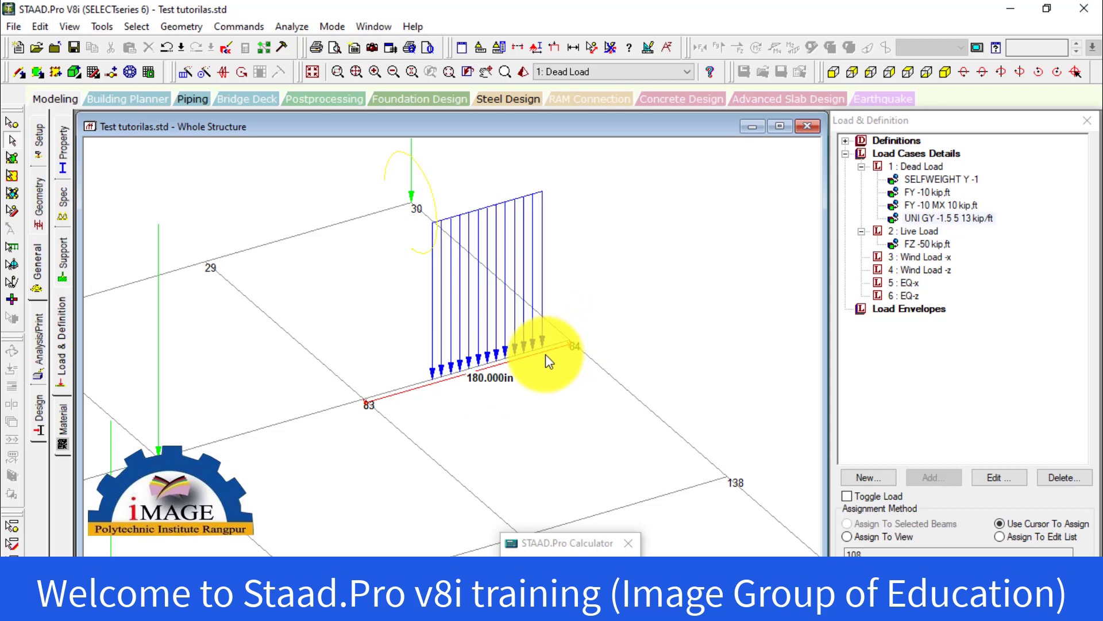
pyautogui.moveTo(545, 371); pyautogui.dragTo(492, 258, button='middle')
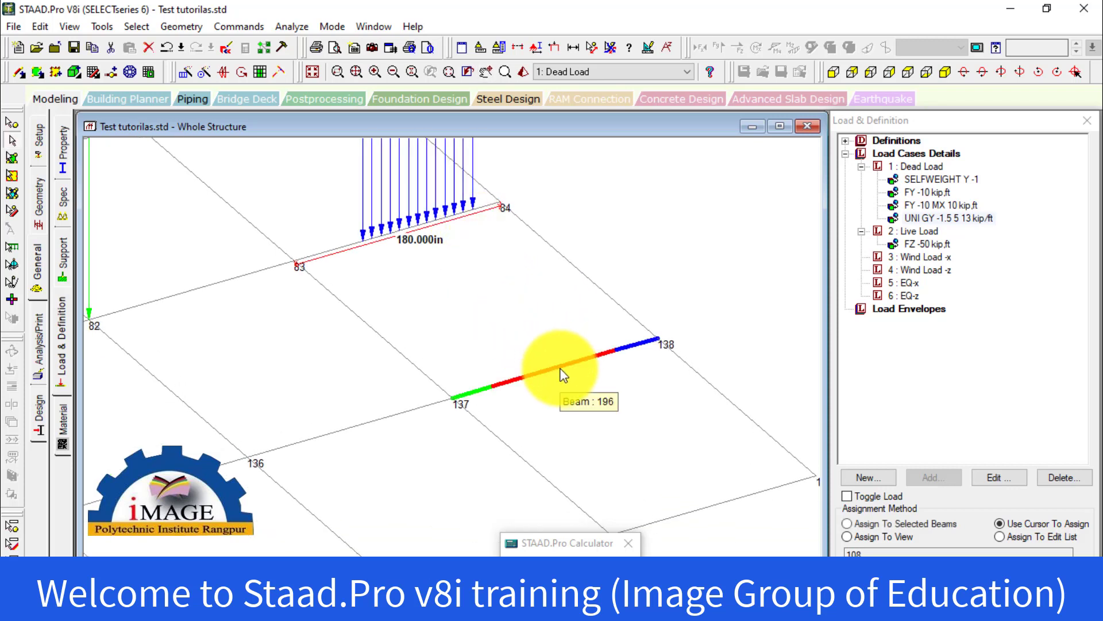
# Select the beam between nodes 137 and 138 and start a new uniform force member load in the Dead Load case
pyautogui.click(556, 363)
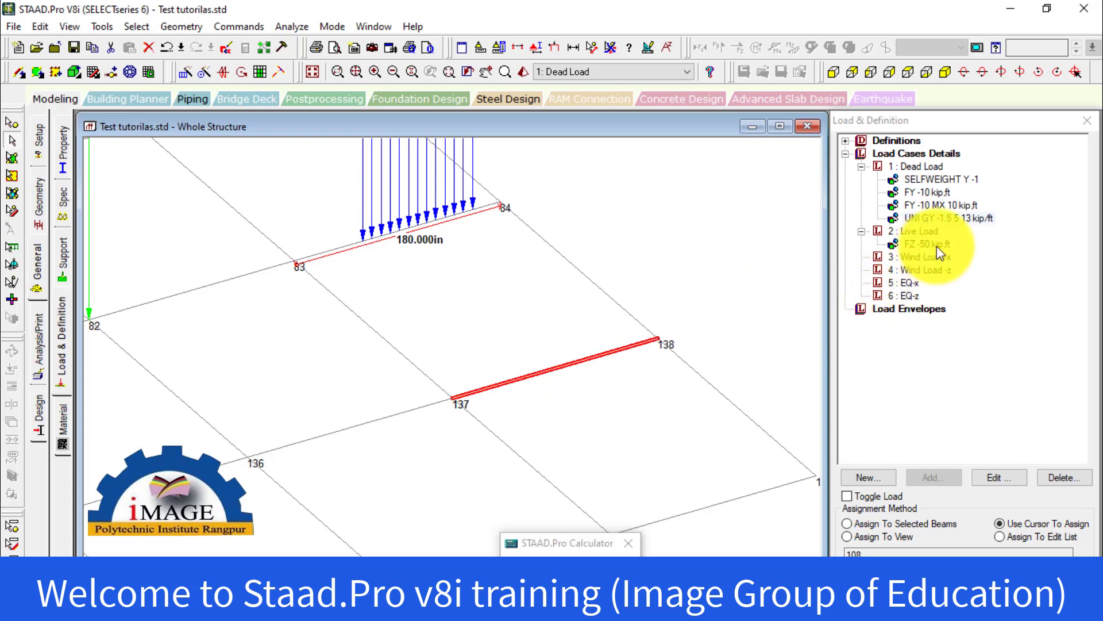
pyautogui.click(945, 219)
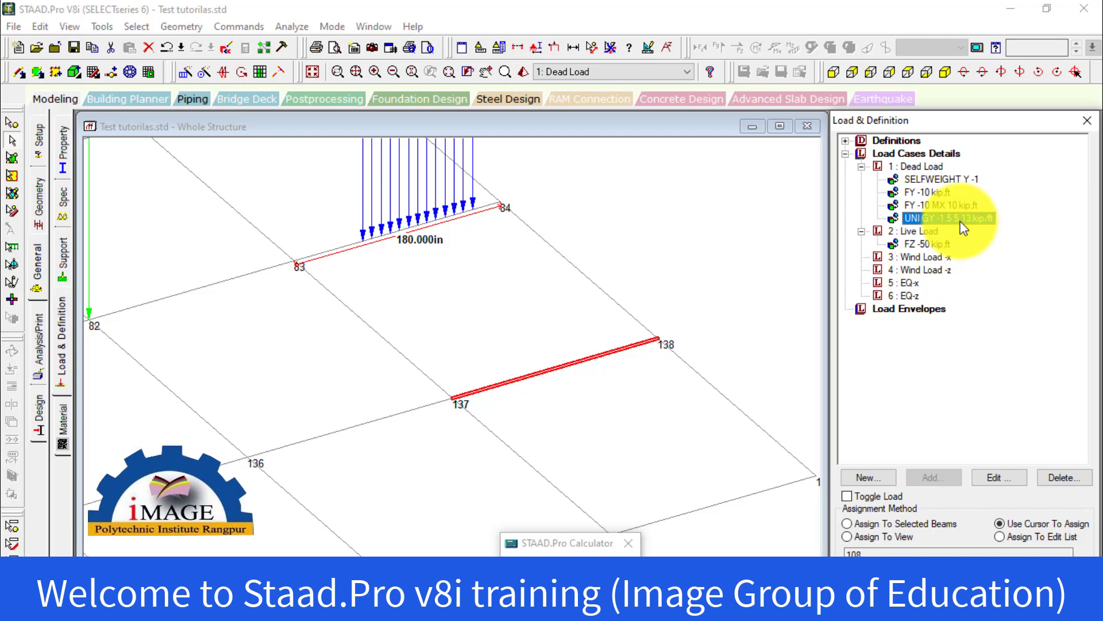
pyautogui.click(934, 165)
pyautogui.click(937, 476)
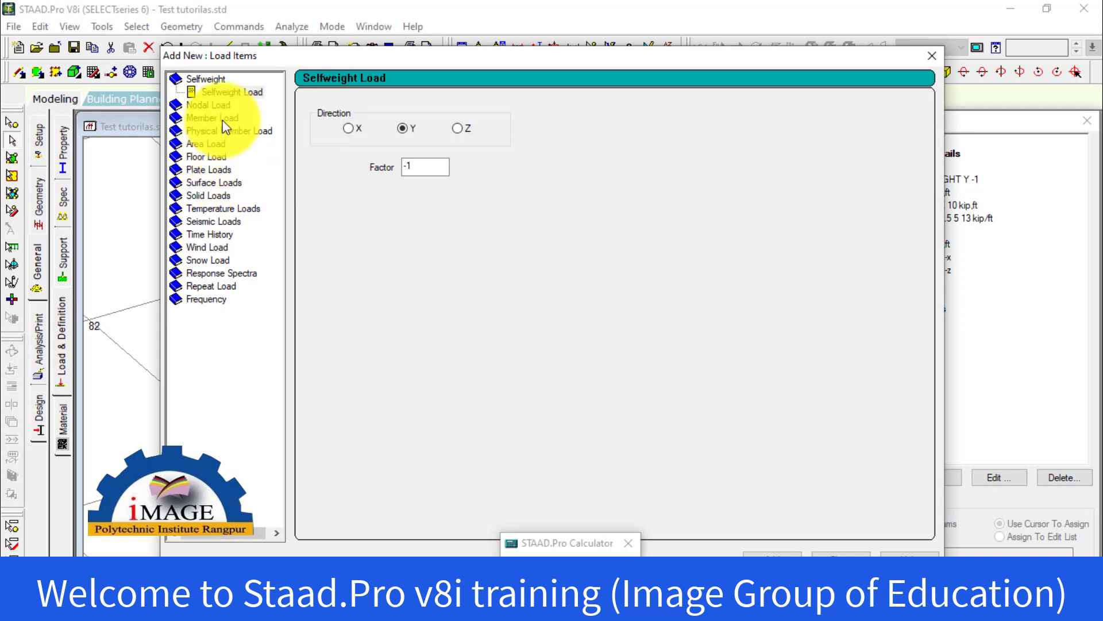
pyautogui.click(223, 120)
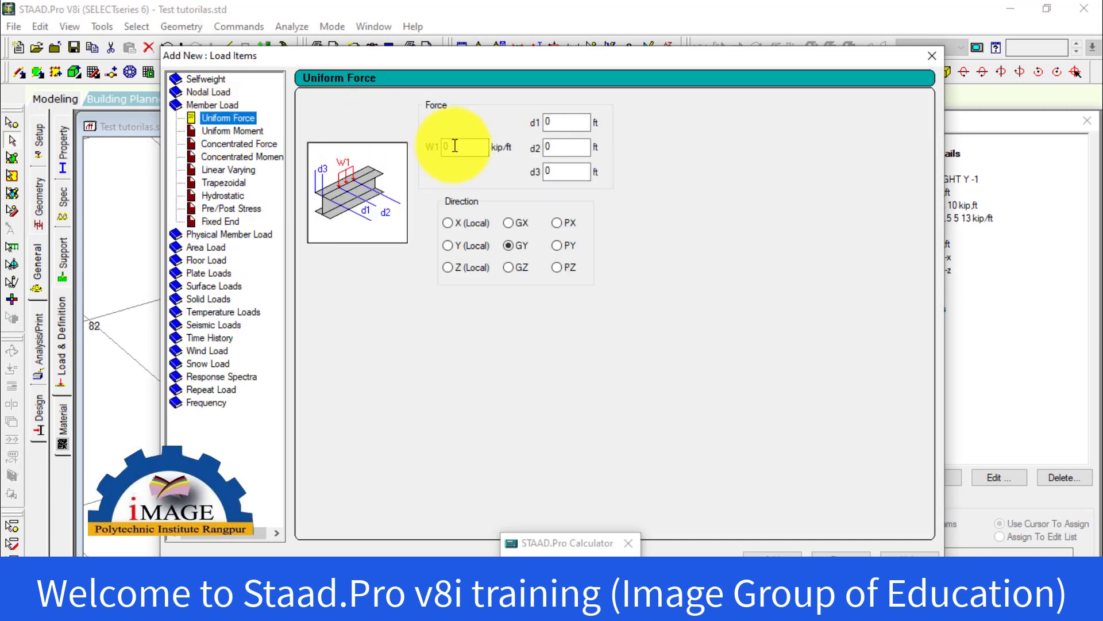
pyautogui.moveTo(526, 57); pyautogui.dragTo(673, 441)
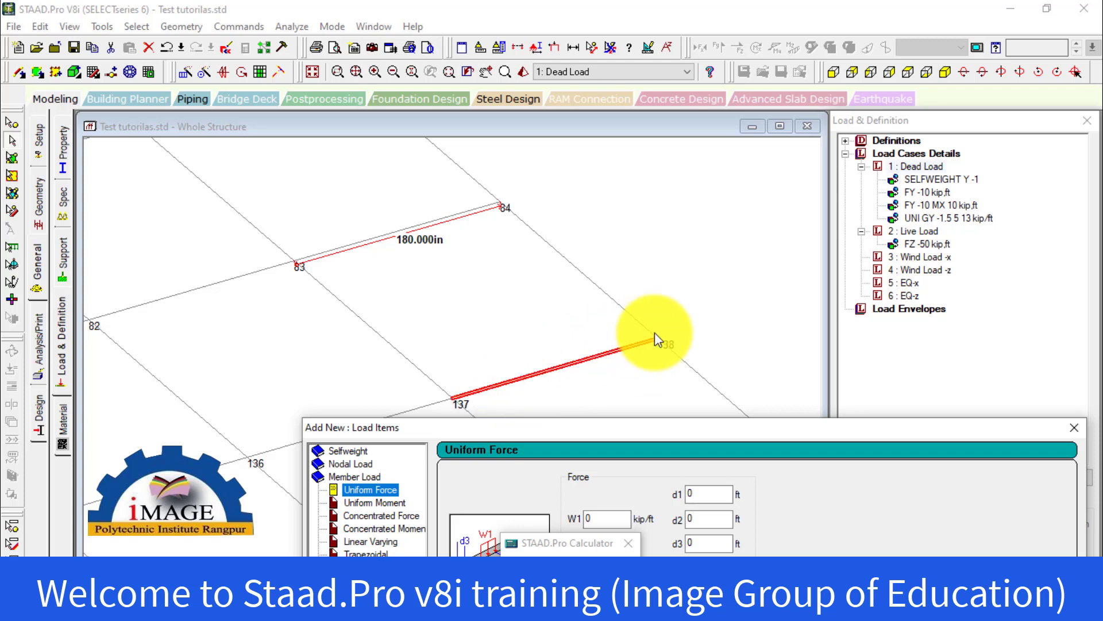
pyautogui.click(605, 353)
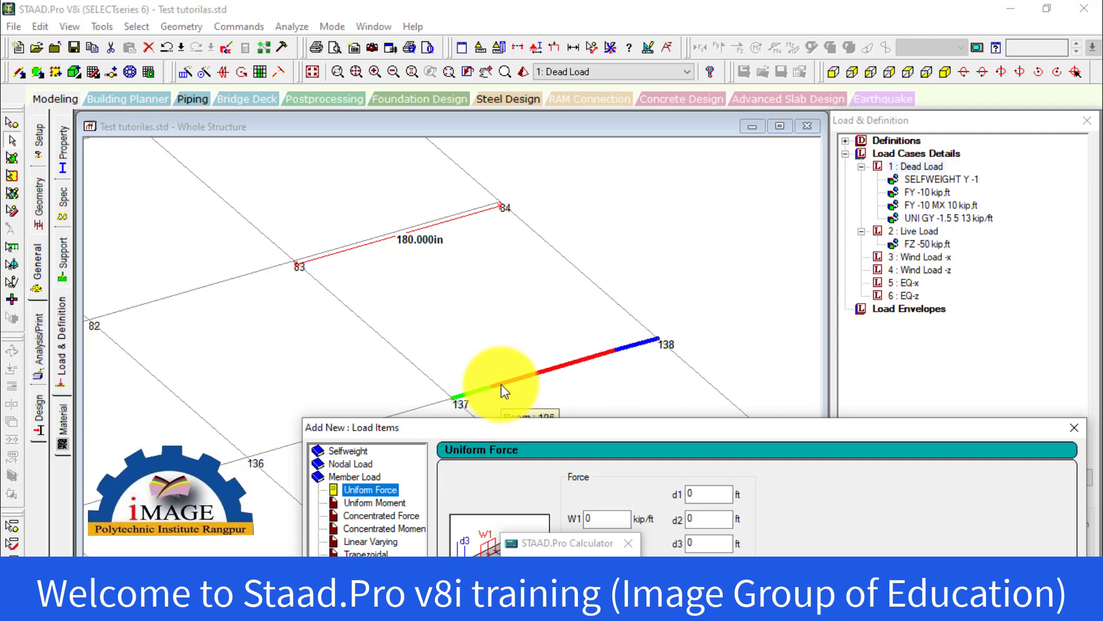
pyautogui.moveTo(725, 428); pyautogui.dragTo(586, 114)
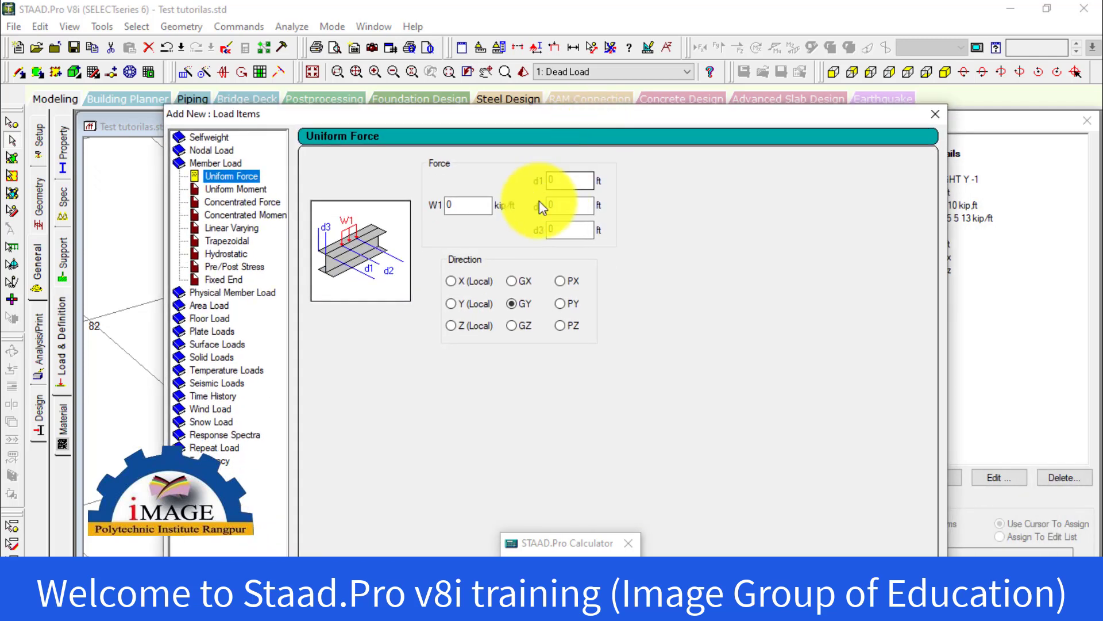
# Add a -1 kip/ft uniform force in the GY direction to Dead Load, with d1 at 10 ft and d2 at 2 ft
pyautogui.doubleClick(485, 212)
pyautogui.write('-')
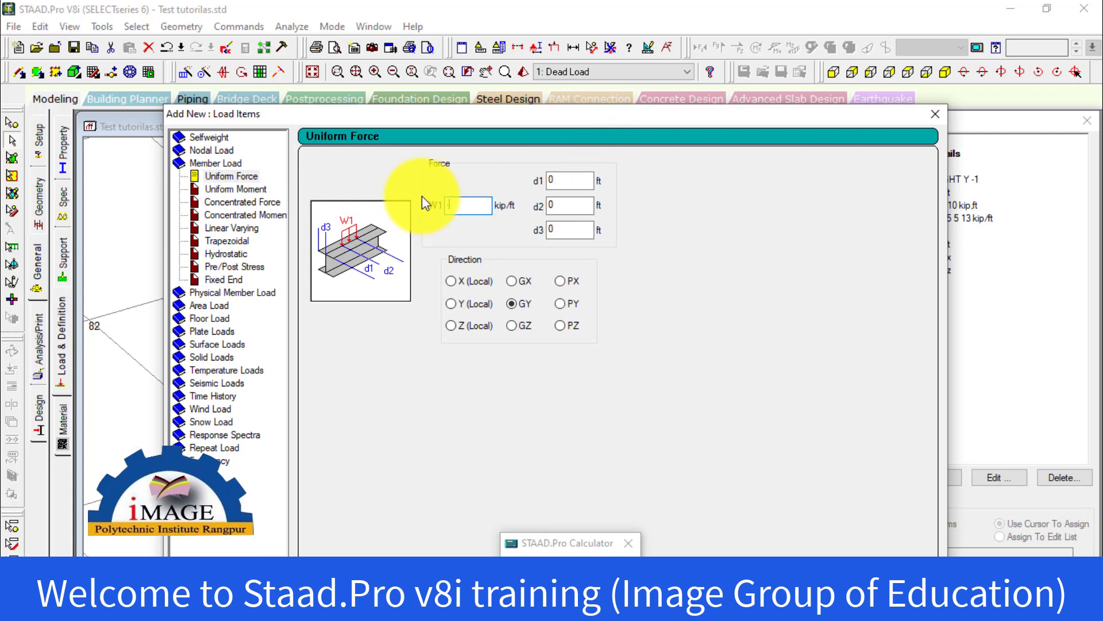
pyautogui.write('1.55')
pyautogui.press('BackSpace')
pyautogui.press('BackSpace')
pyautogui.press('BackSpace')
pyautogui.doubleClick(572, 180)
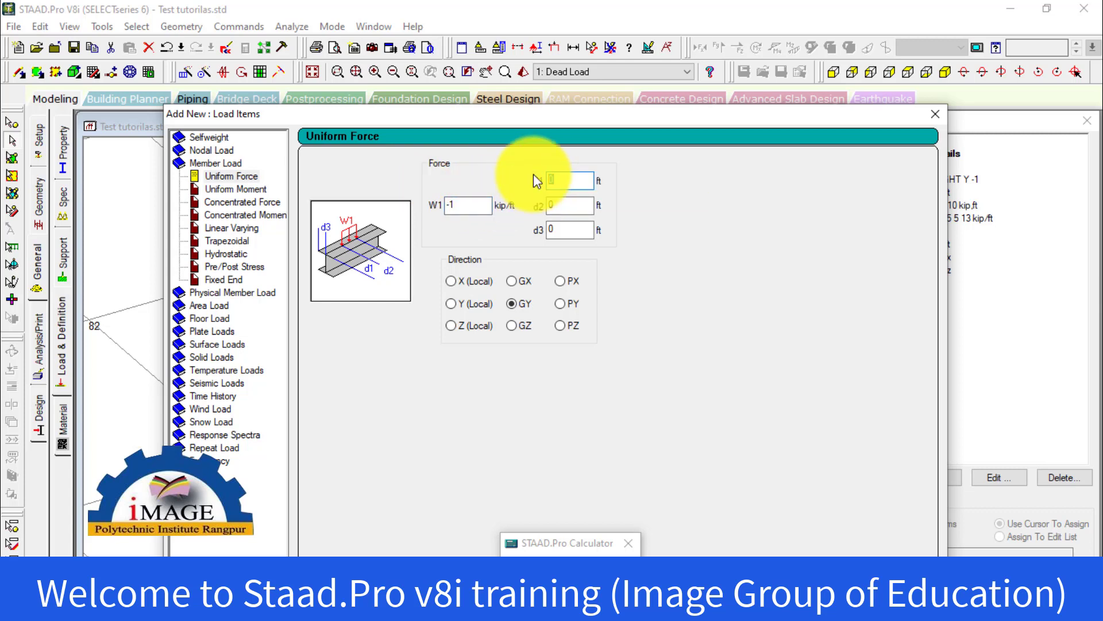
pyautogui.write('10')
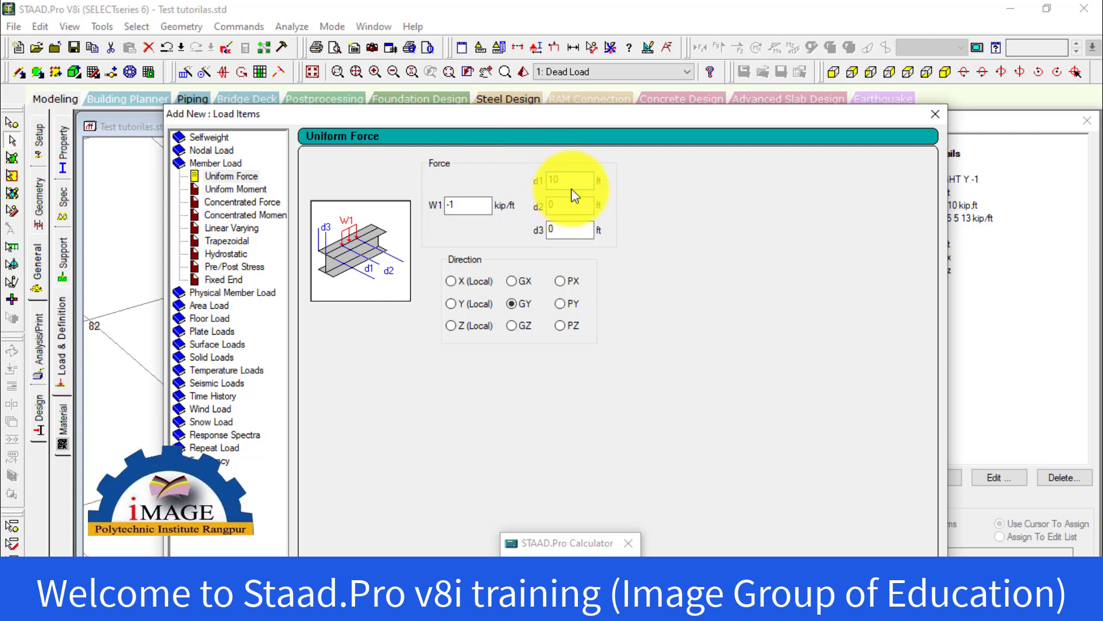
pyautogui.doubleClick(563, 206)
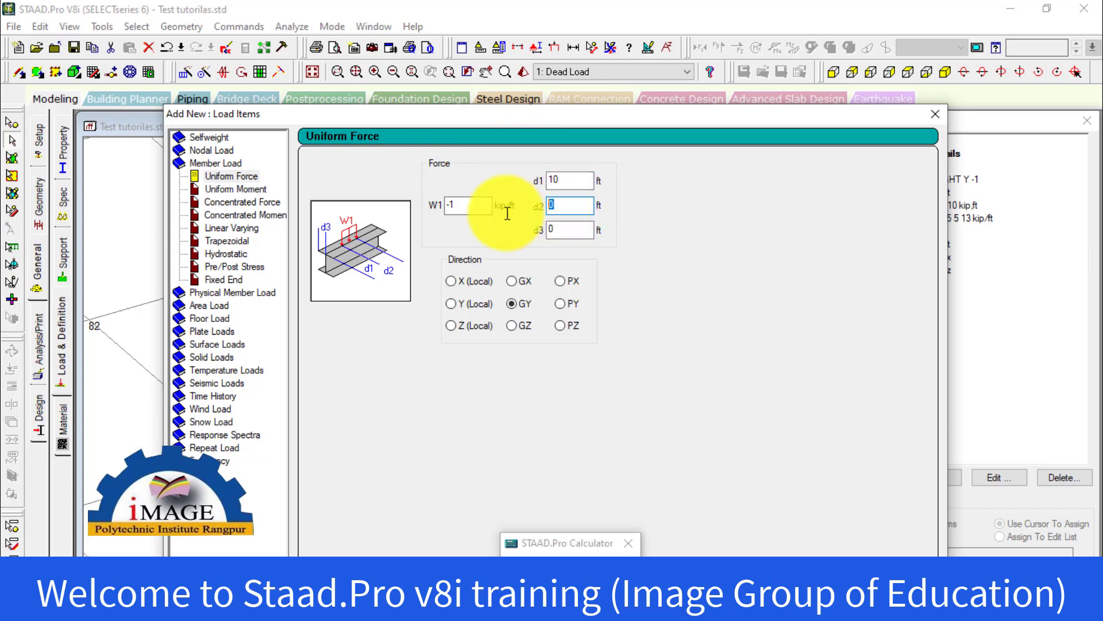
pyautogui.write('2')
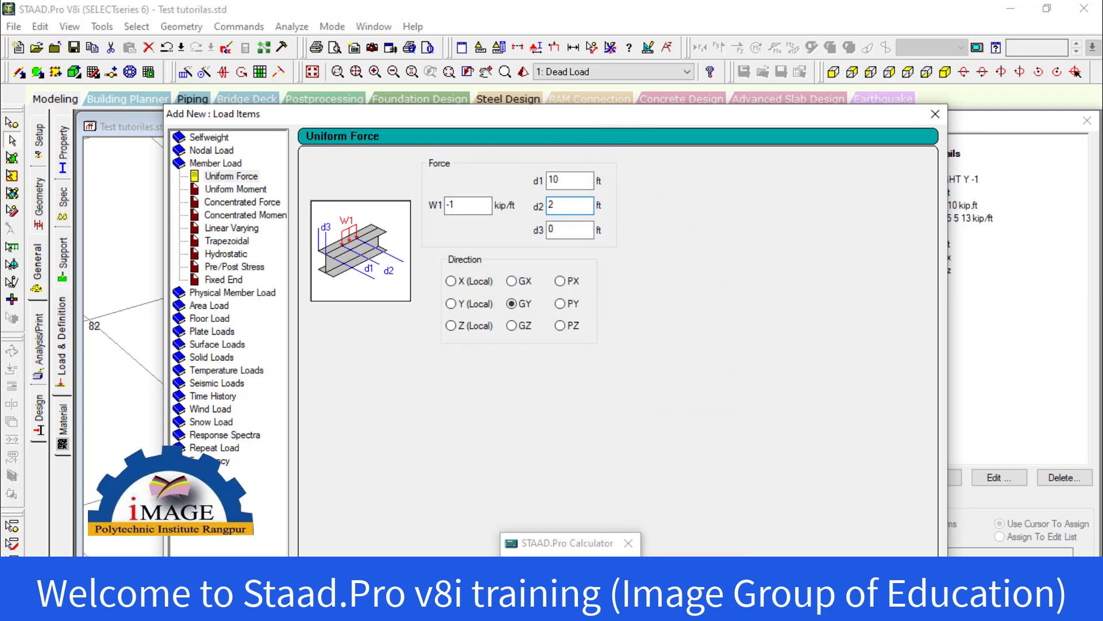
pyautogui.press('Return')
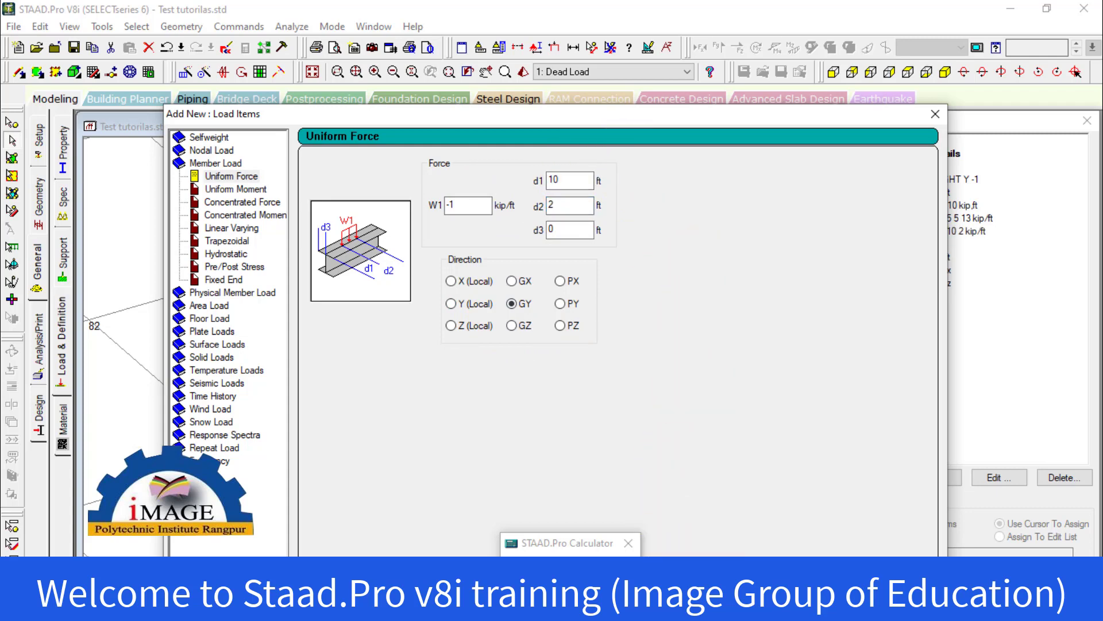
pyautogui.click(931, 117)
# Assign the UNI GY -1 10 2 load to the selected beam between nodes 137 and 138, then clear the selection
pyautogui.click(945, 231)
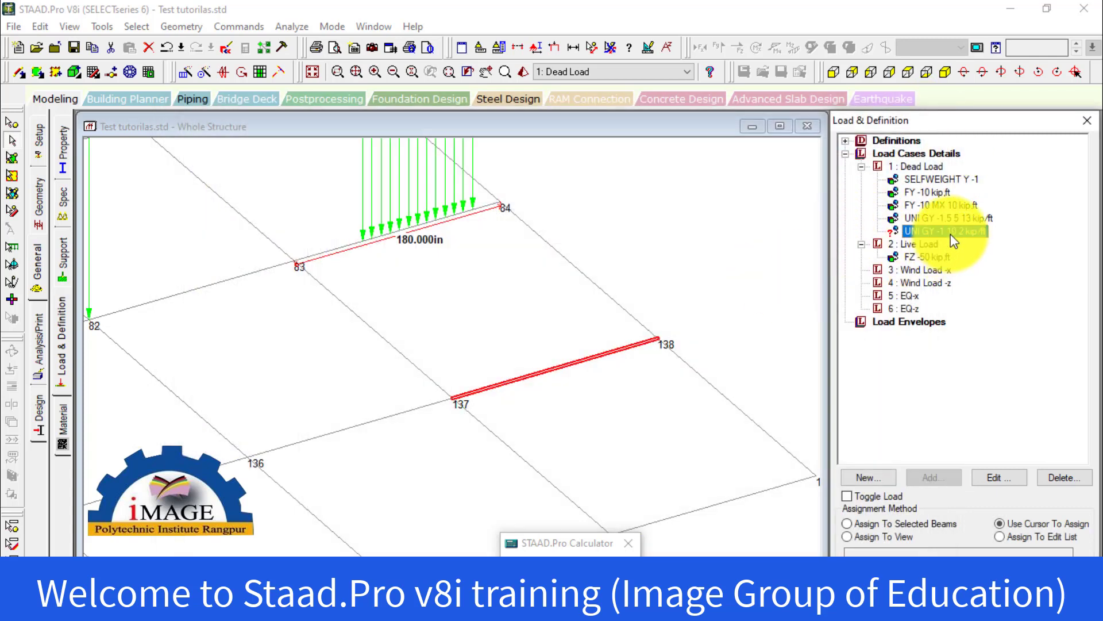
pyautogui.click(848, 522)
pyautogui.click(958, 553)
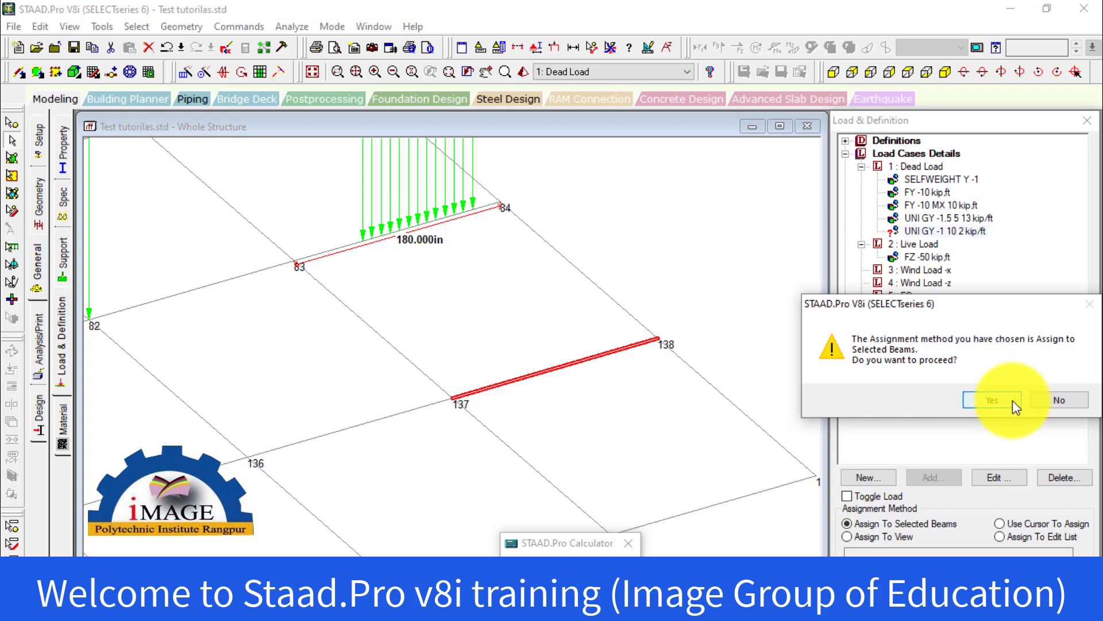
pyautogui.click(1012, 400)
pyautogui.click(668, 272)
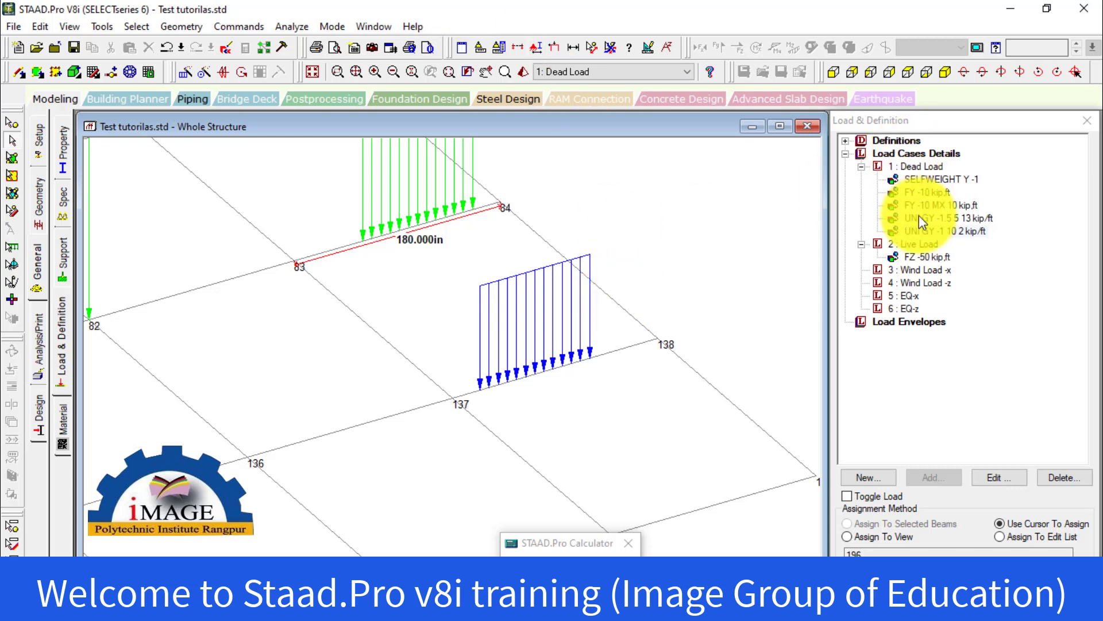
# Highlight the UNI GY -1 10 2 load and examine where it lies between nodes 137 and 138
pyautogui.click(925, 232)
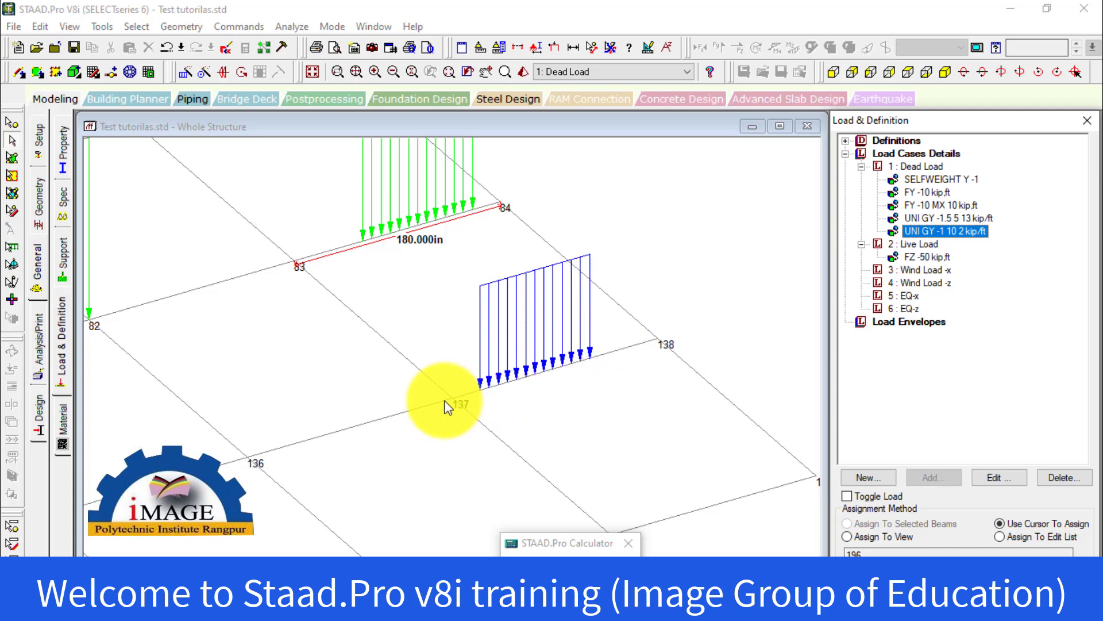
pyautogui.scroll(-2, 578, 371)
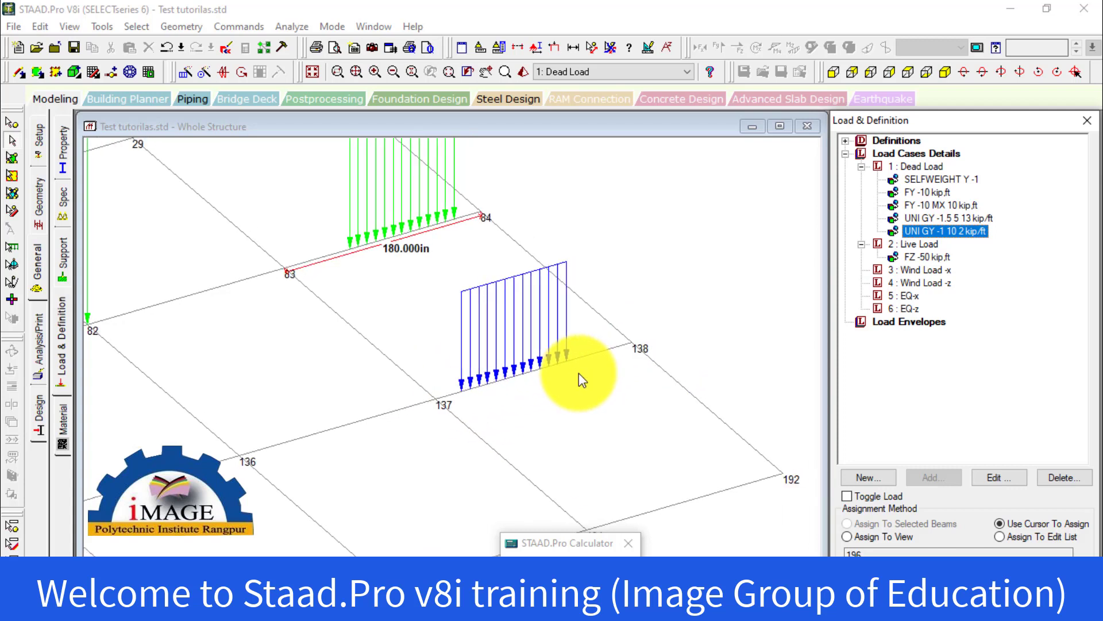
pyautogui.moveTo(573, 369); pyautogui.dragTo(572, 397, button='middle')
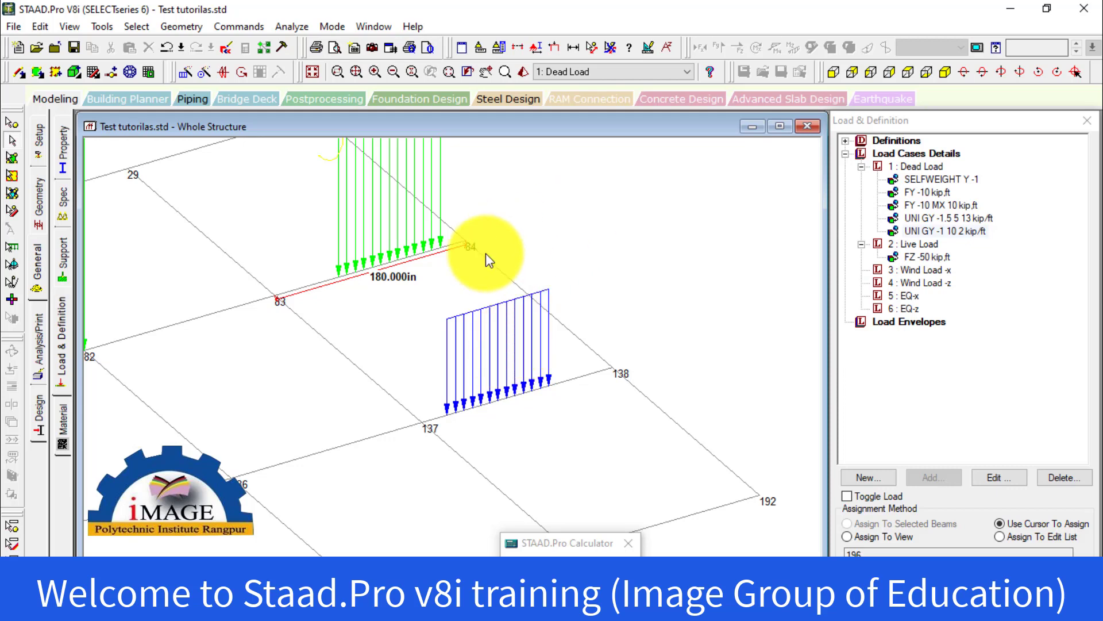
# Turn on the Load Values labels in the diagram settings and apply them to the structure view
pyautogui.rightClick(643, 204)
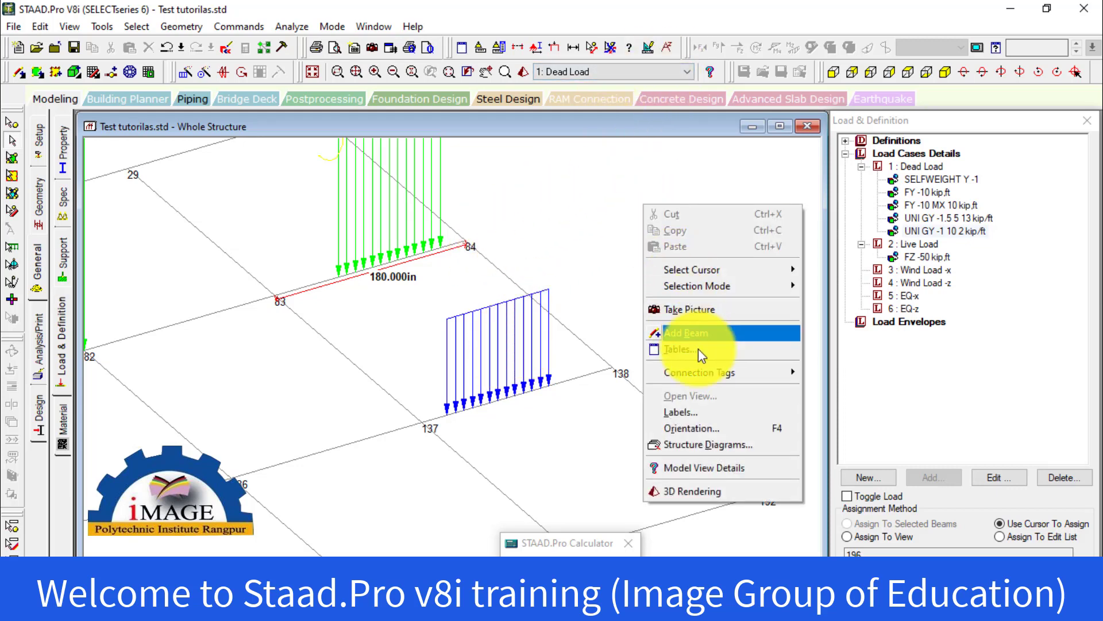
pyautogui.click(712, 441)
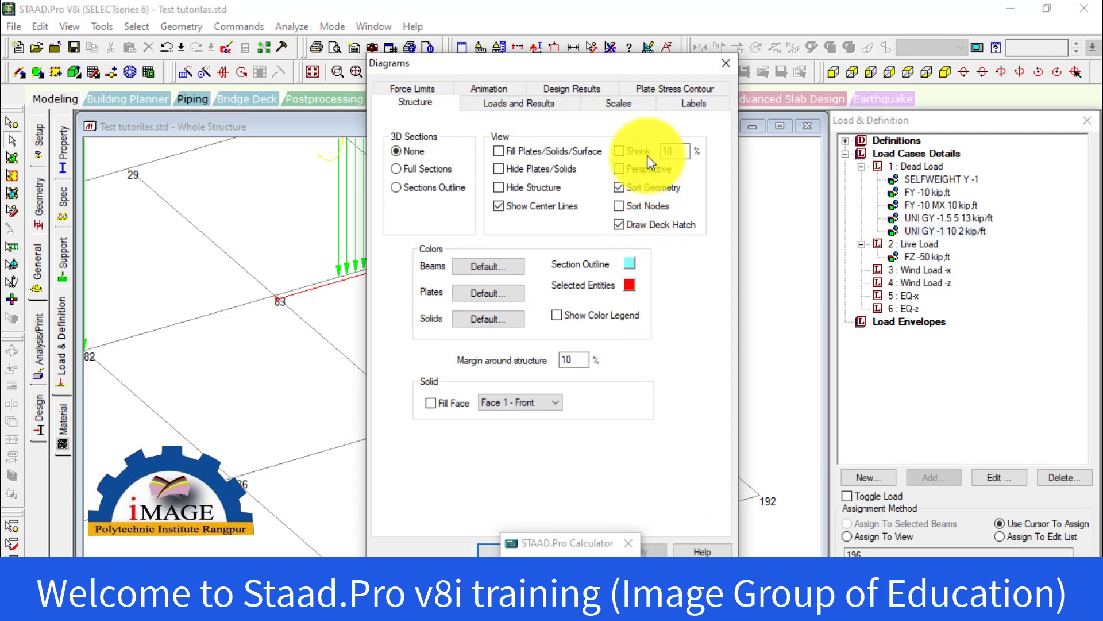
pyautogui.click(690, 104)
pyautogui.moveTo(555, 64); pyautogui.dragTo(818, 94)
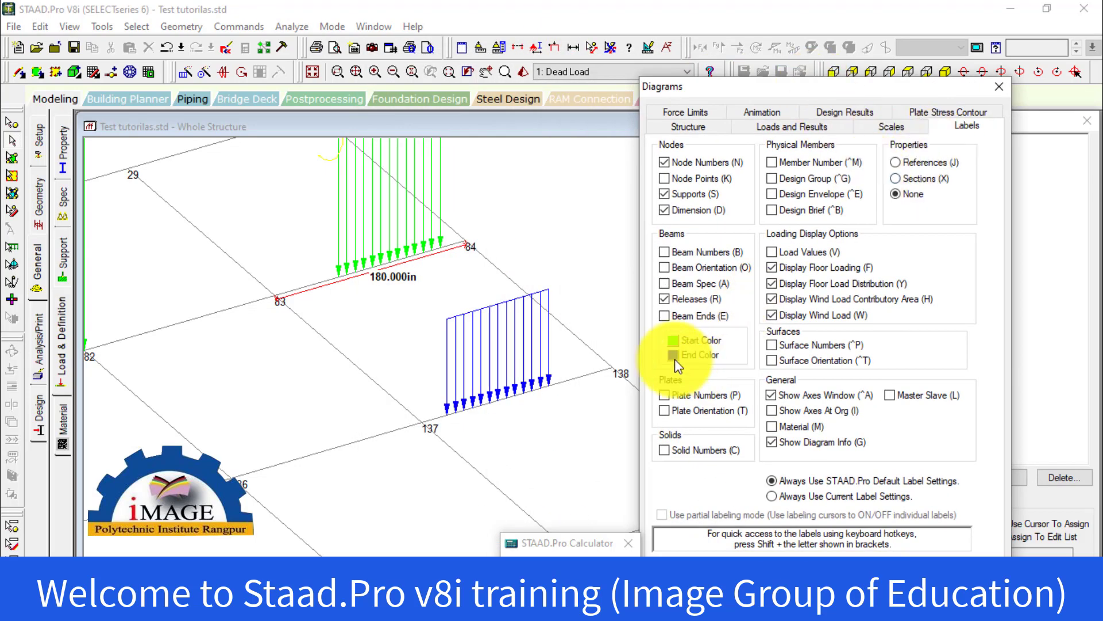
pyautogui.click(794, 254)
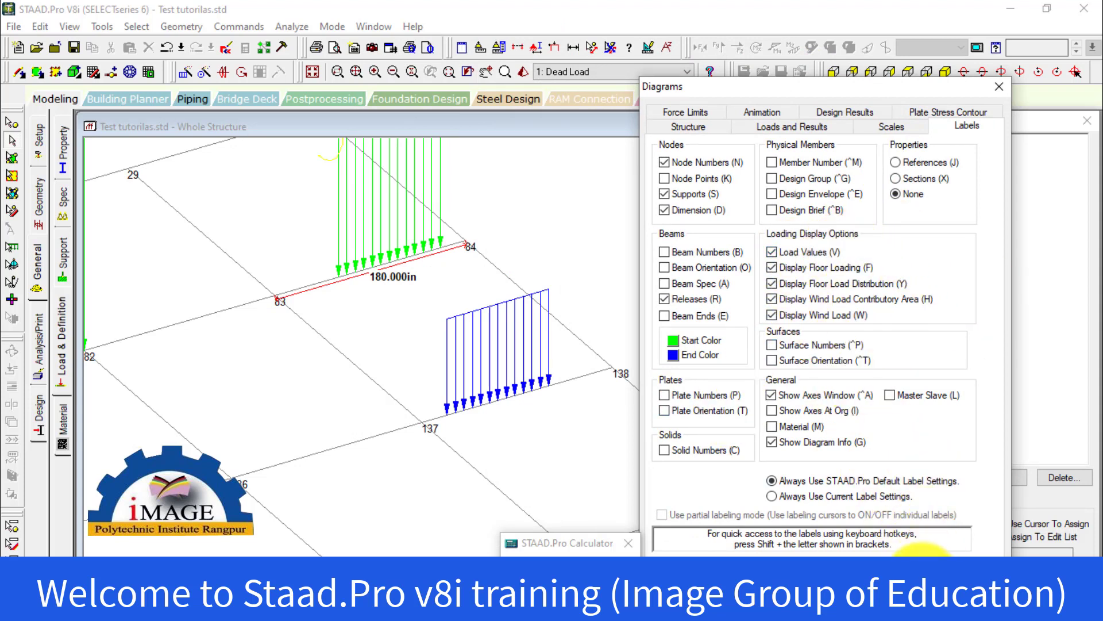
pyautogui.click(922, 578)
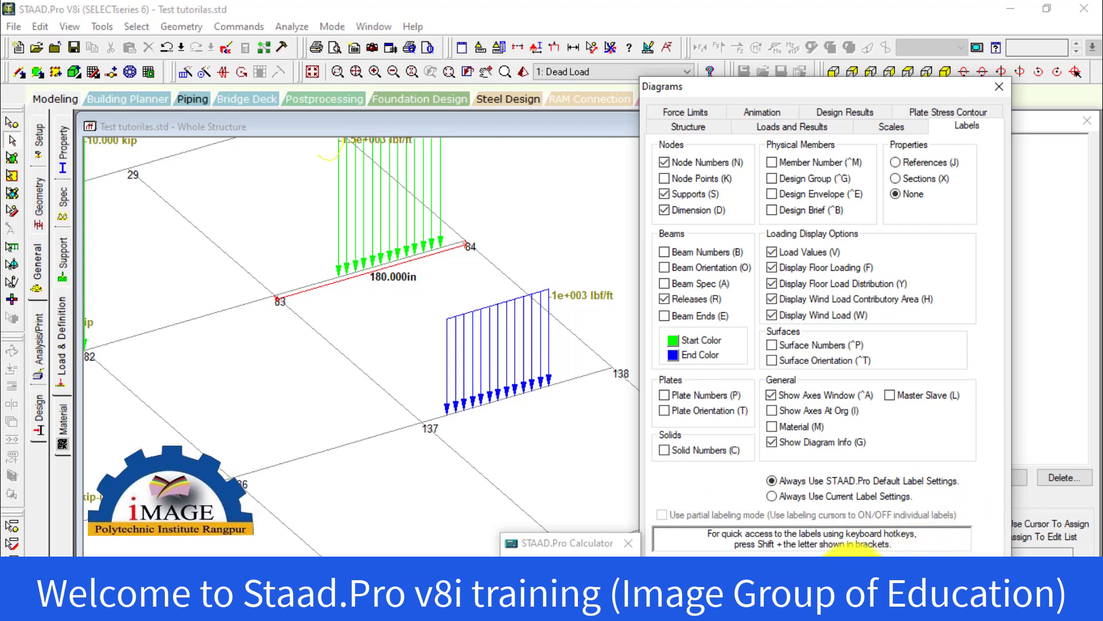
# Turn the Load Values labels off again and accept the diagram settings
pyautogui.click(772, 253)
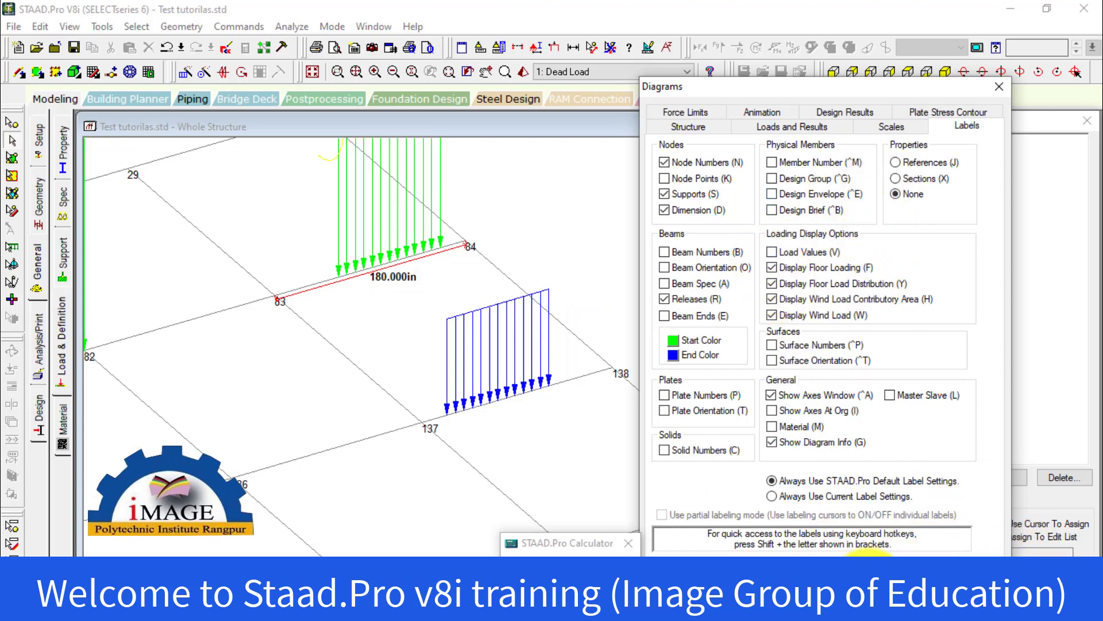
pyautogui.click(802, 575)
pyautogui.scroll(-2, 735, 290)
pyautogui.moveTo(665, 309); pyautogui.dragTo(732, 306, button='middle')
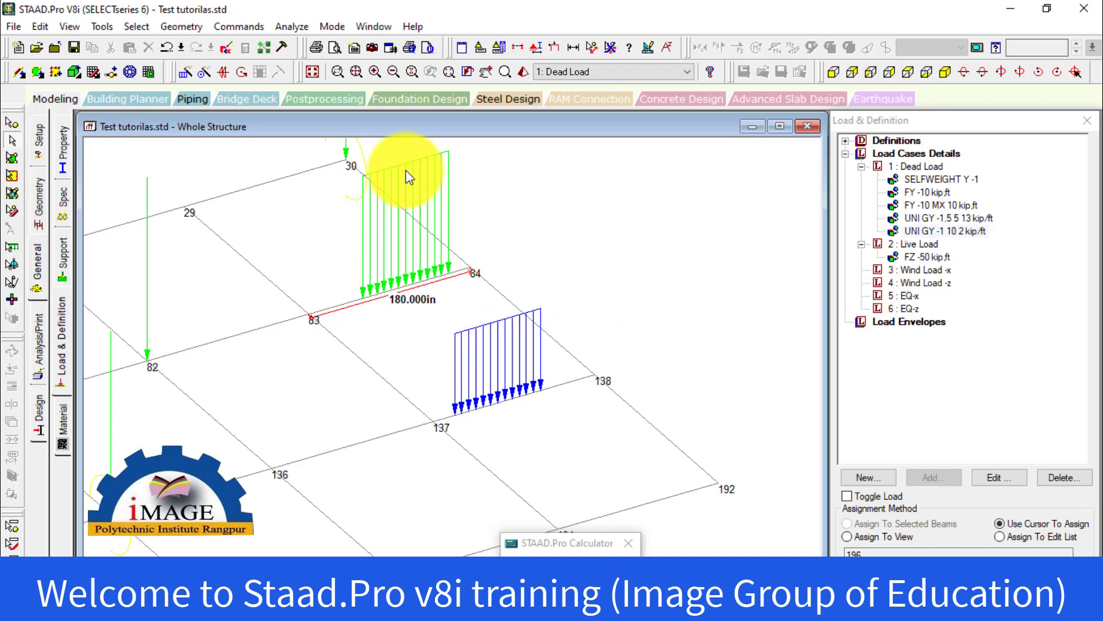
# Compare the positions of the two uniform loads in the front view, then return to the isometric view
pyautogui.click(833, 71)
pyautogui.moveTo(668, 259); pyautogui.dragTo(505, 269, button='middle')
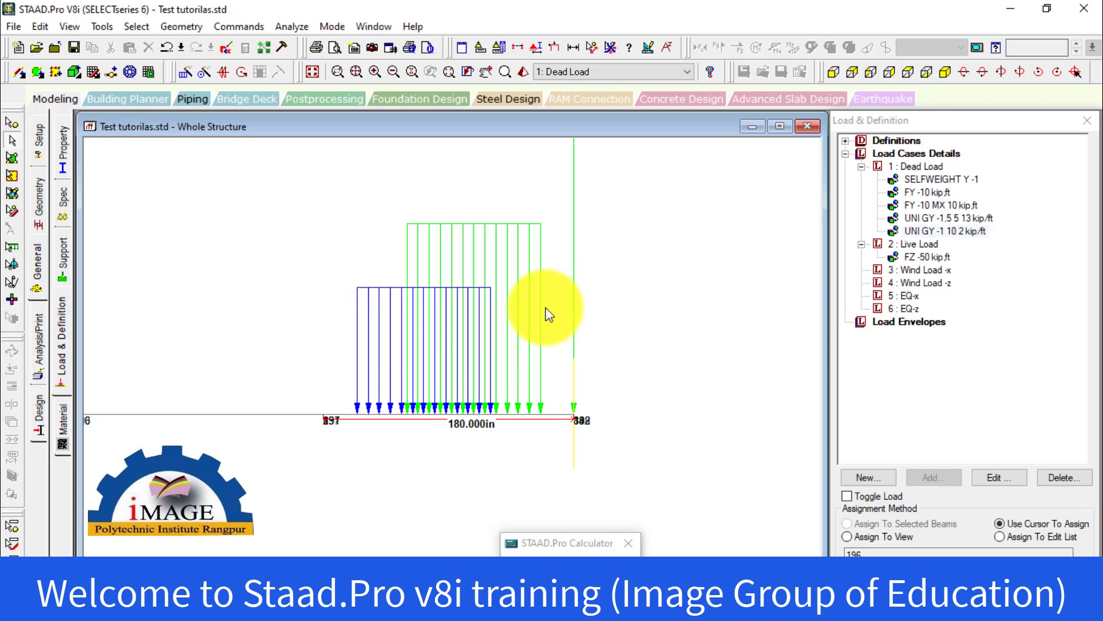
pyautogui.click(949, 76)
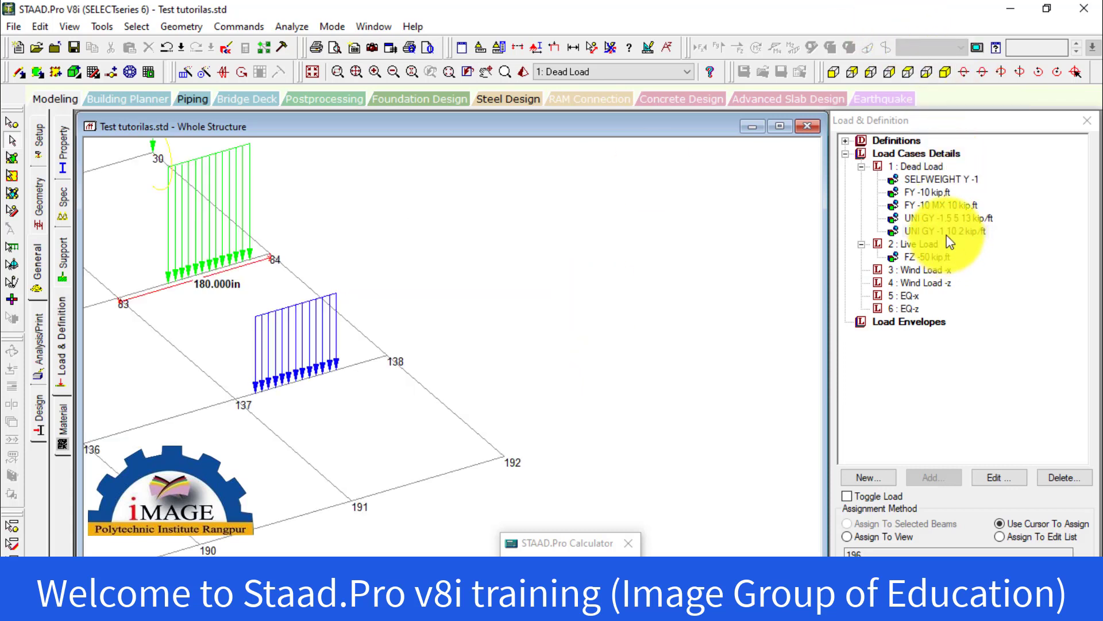
# Select the Live Load case and open a new member load item for it
pyautogui.click(930, 167)
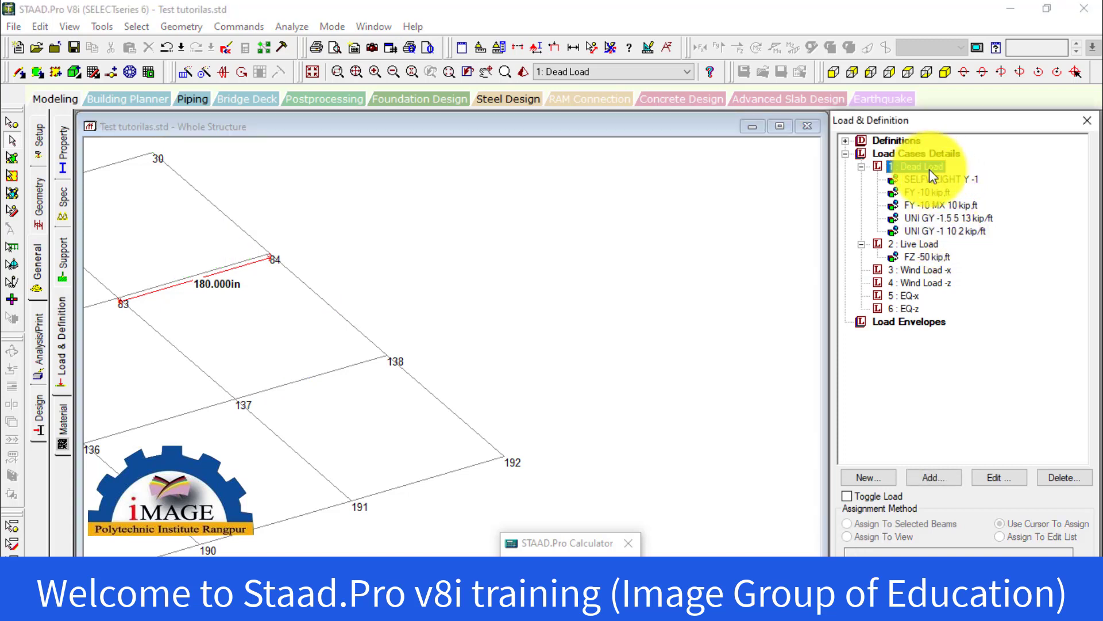
pyautogui.click(943, 244)
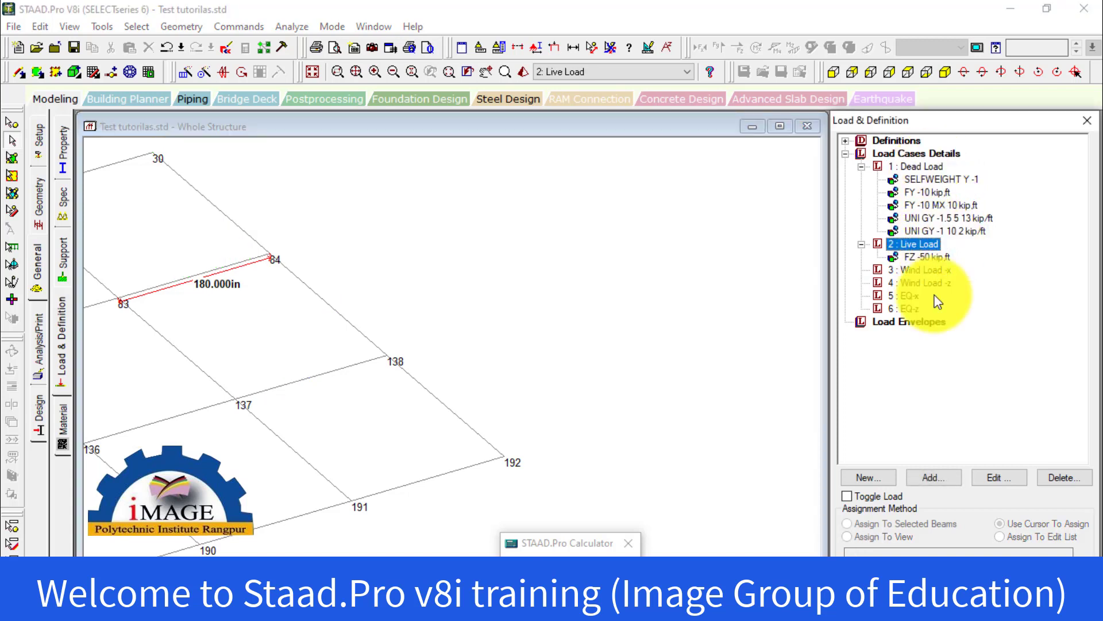
pyautogui.click(932, 478)
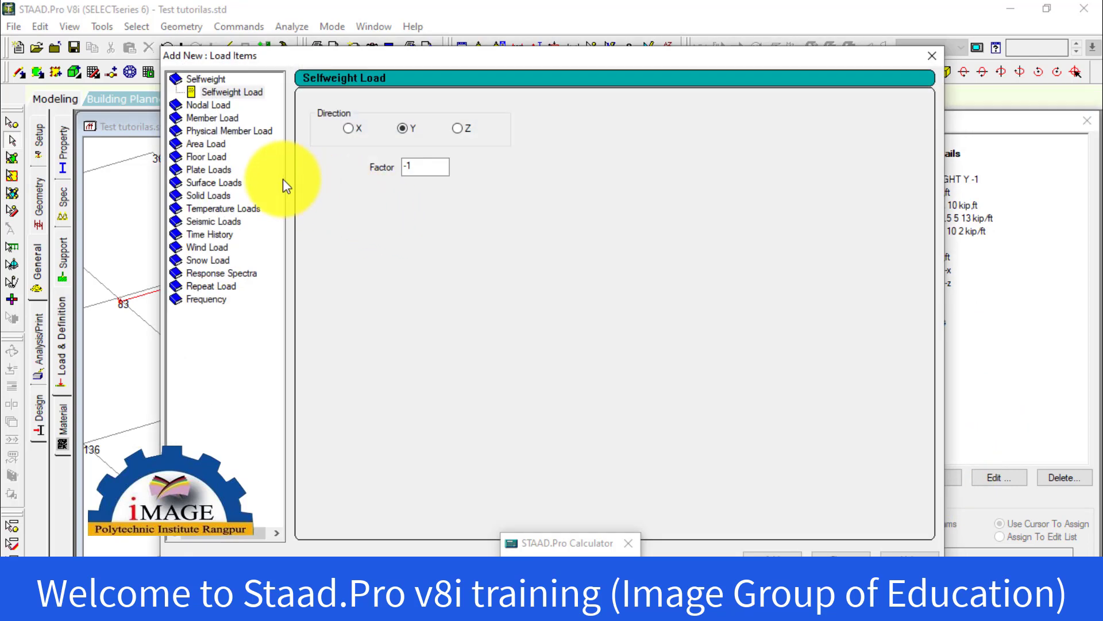
pyautogui.click(199, 118)
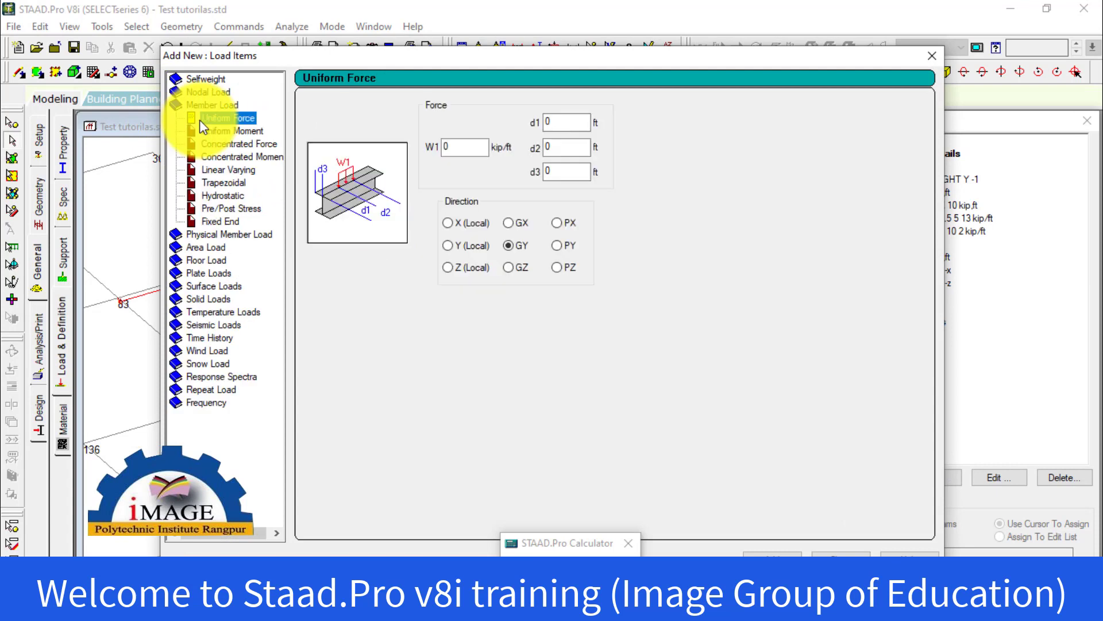
# Examine the input forms of the member load types from Concentrated Force and Linear Varying through Trapezoidal, Hydrostatic, Pre/Post Stress and Fixed End
pyautogui.click(236, 146)
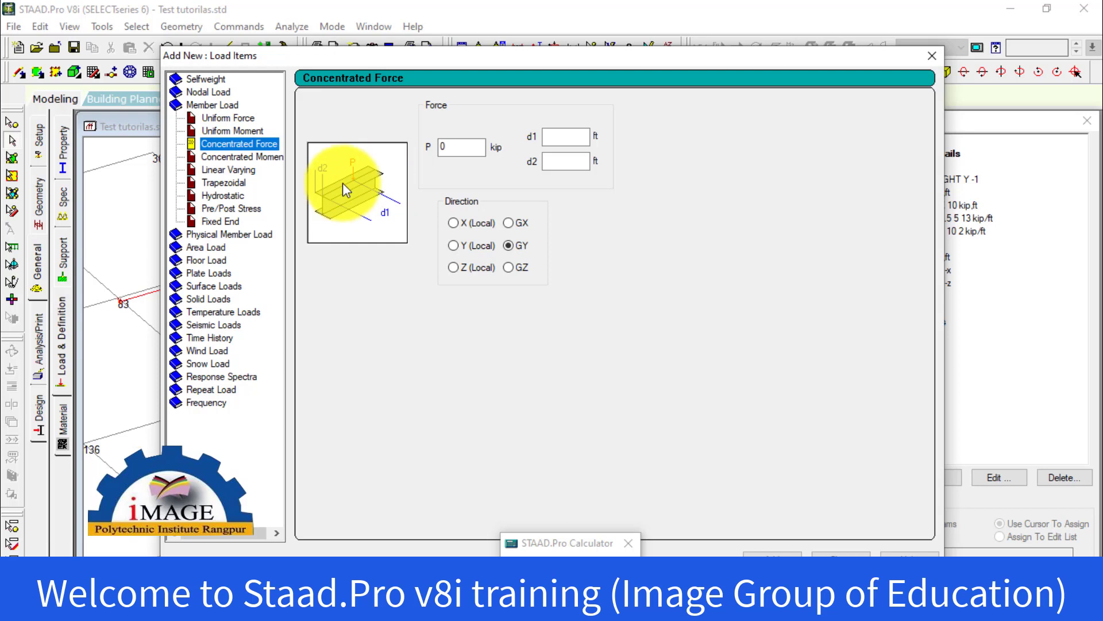
pyautogui.click(268, 157)
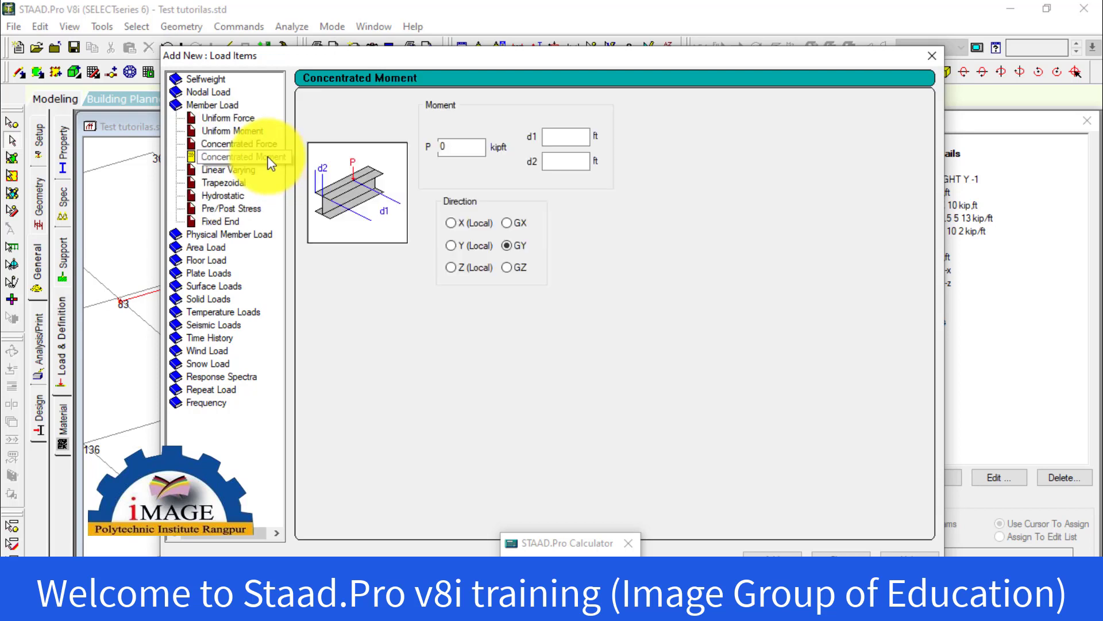
pyautogui.click(267, 157)
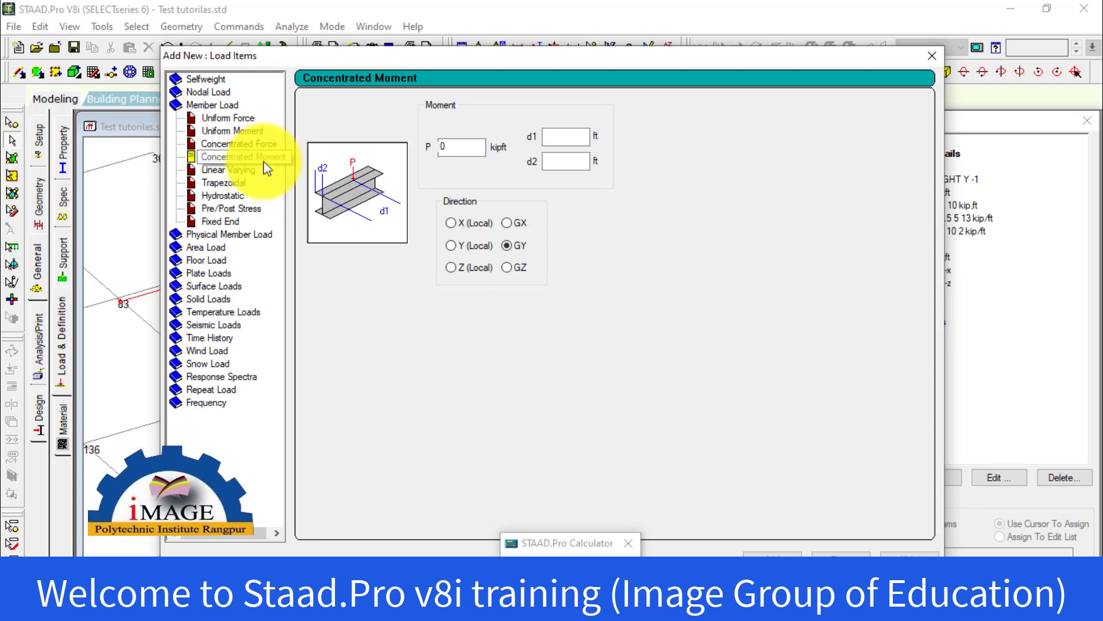
pyautogui.click(253, 144)
pyautogui.click(233, 170)
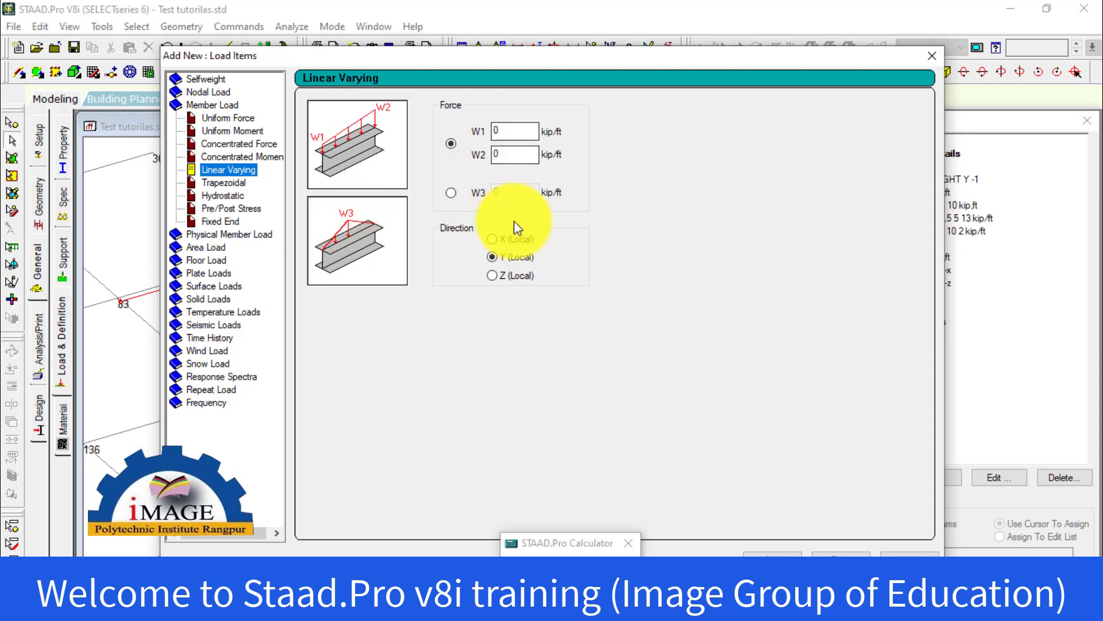
pyautogui.click(231, 186)
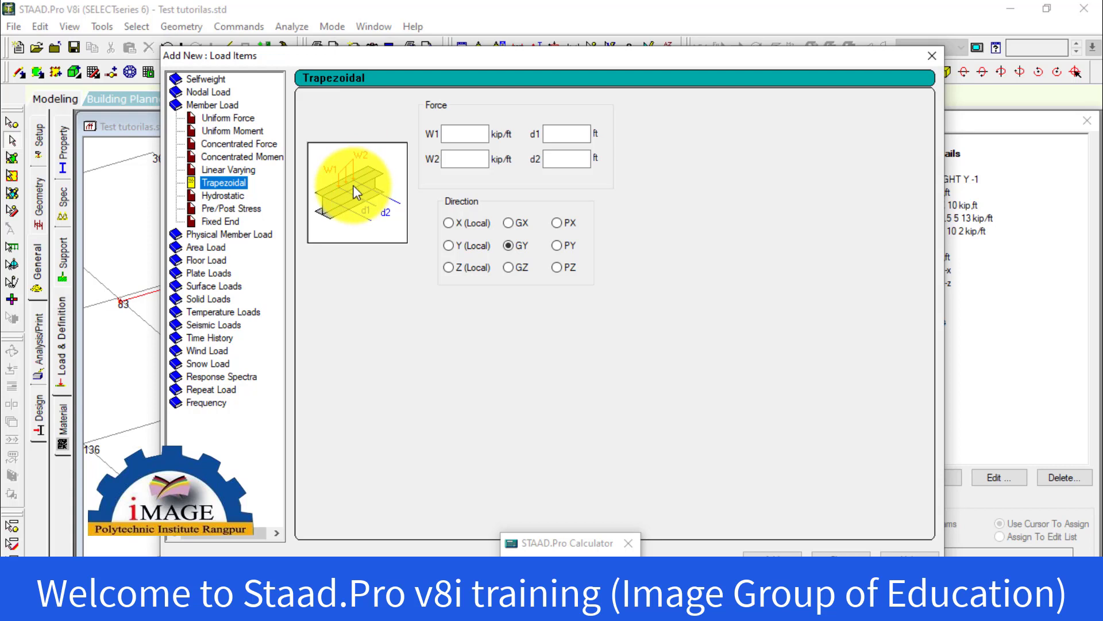
pyautogui.click(244, 198)
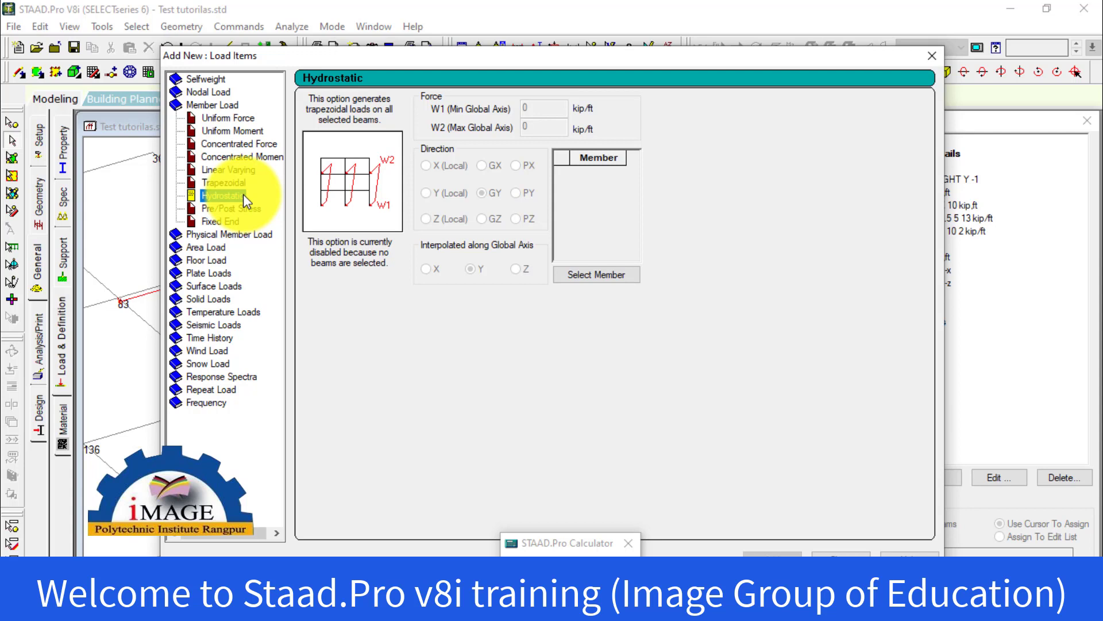
pyautogui.click(254, 210)
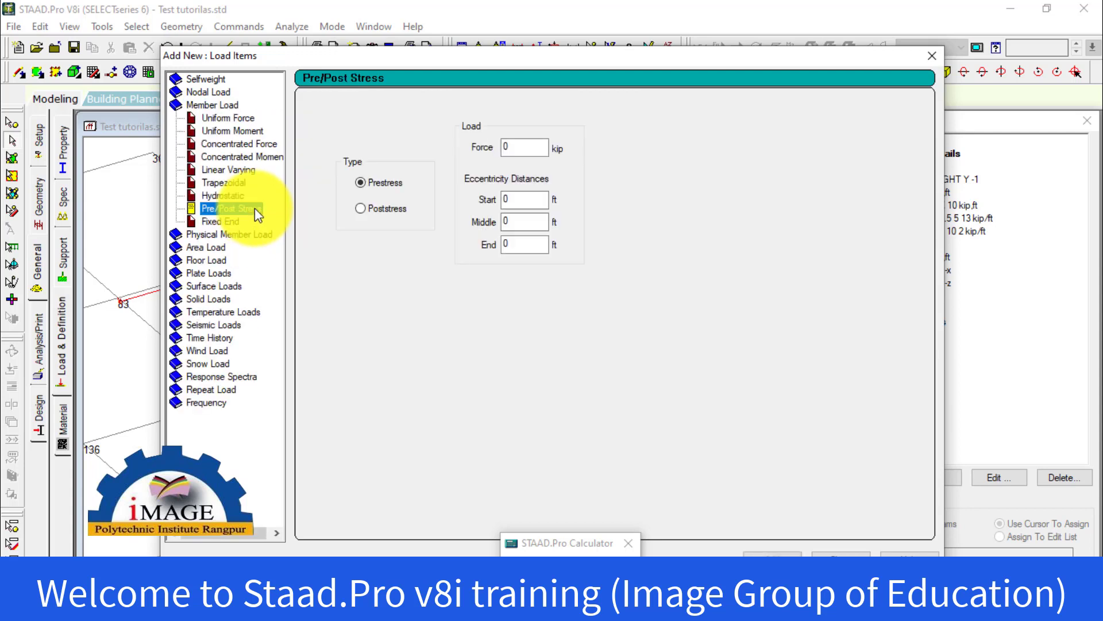
pyautogui.click(219, 224)
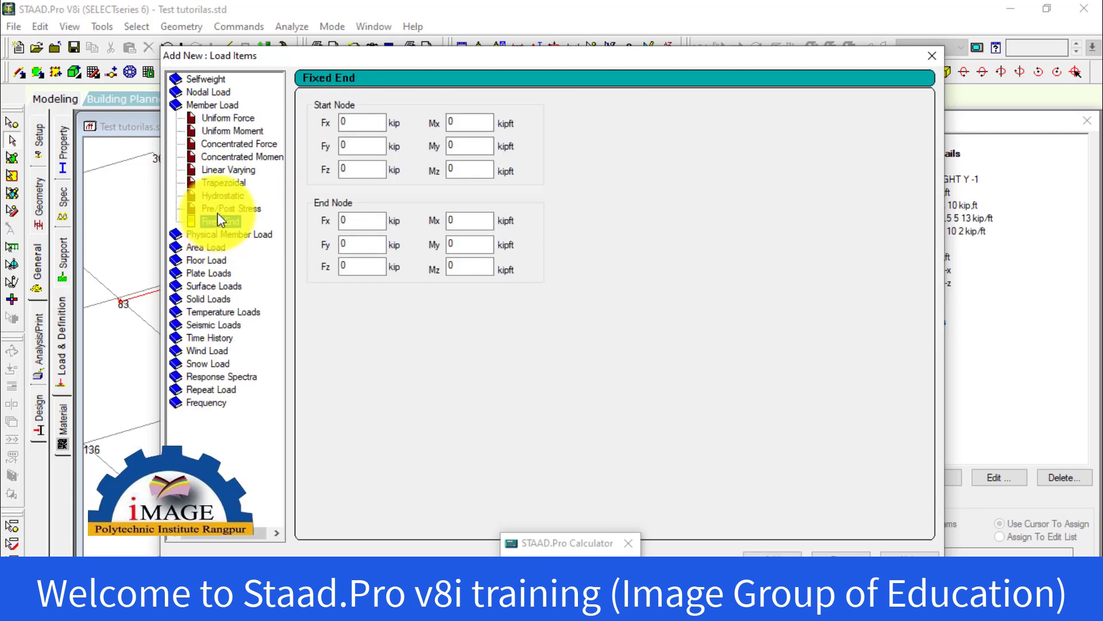
# Choose a concentrated member force with P set to -30 kip, declining the auto save
pyautogui.click(223, 149)
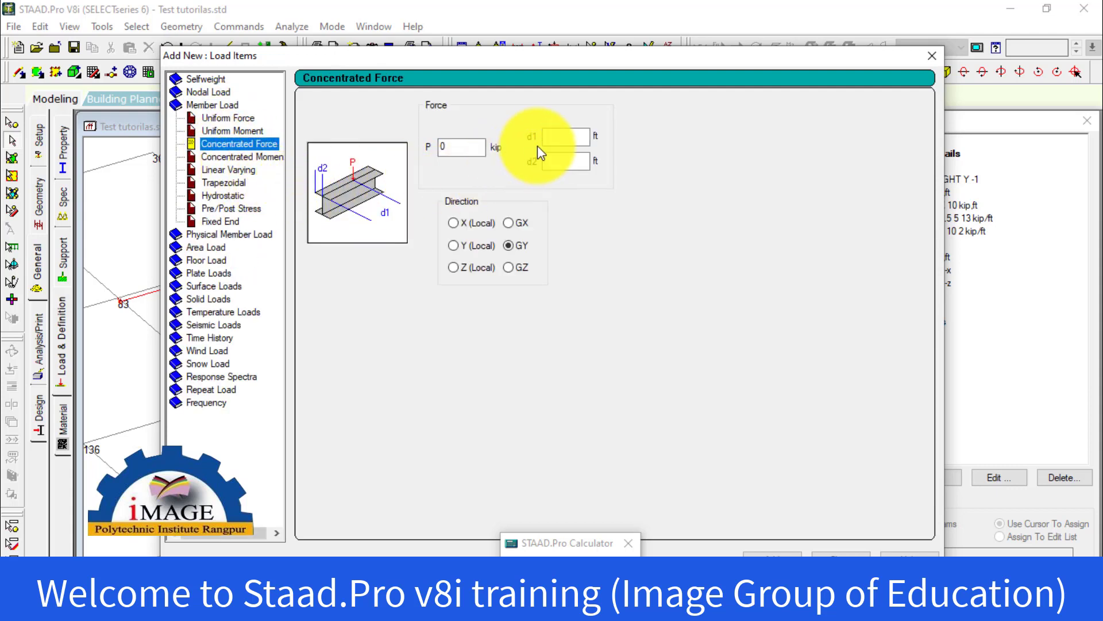
pyautogui.click(483, 149)
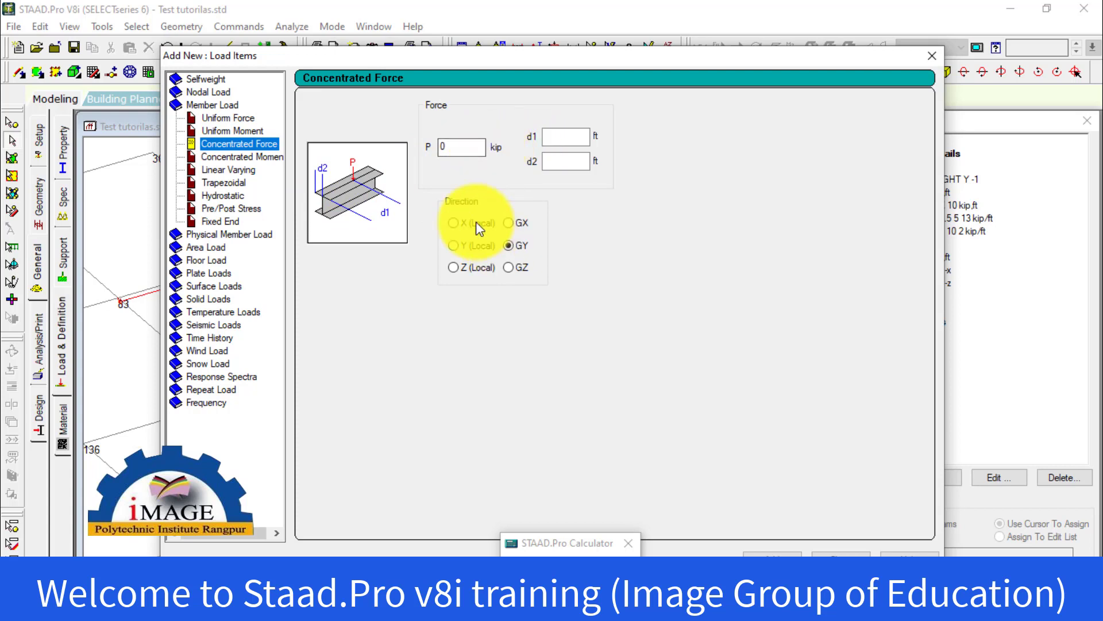
pyautogui.click(443, 148)
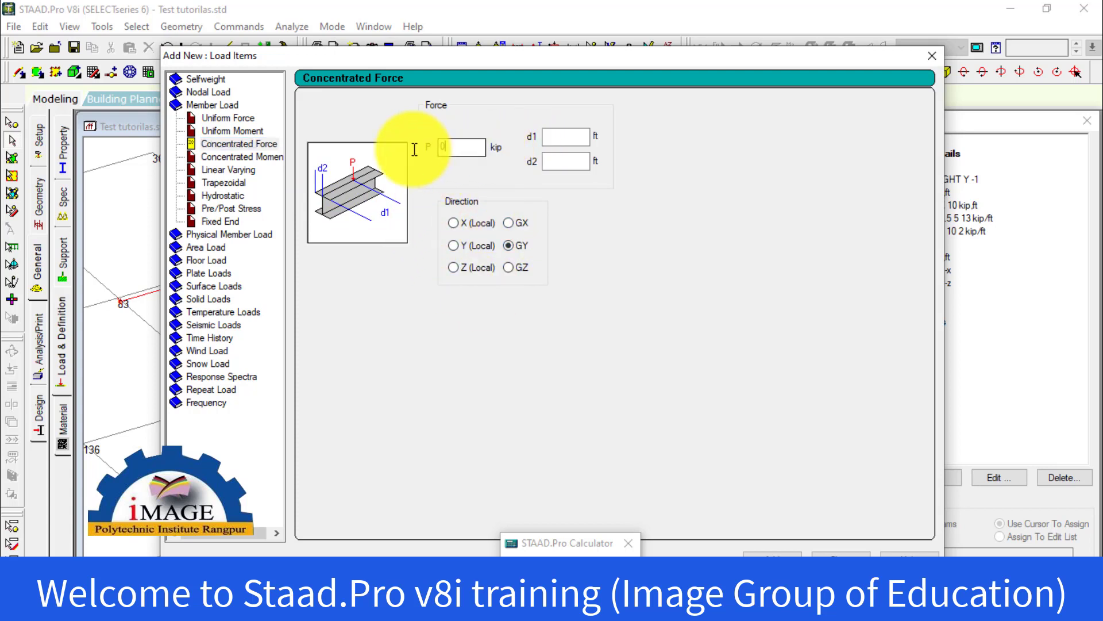
pyautogui.write('-')
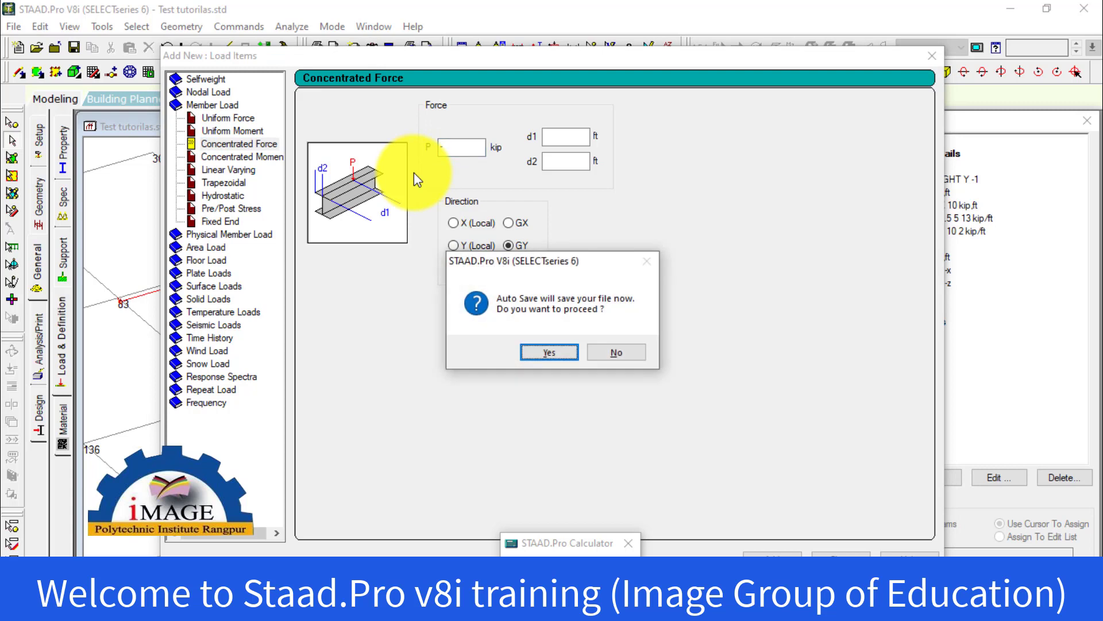
pyautogui.click(624, 353)
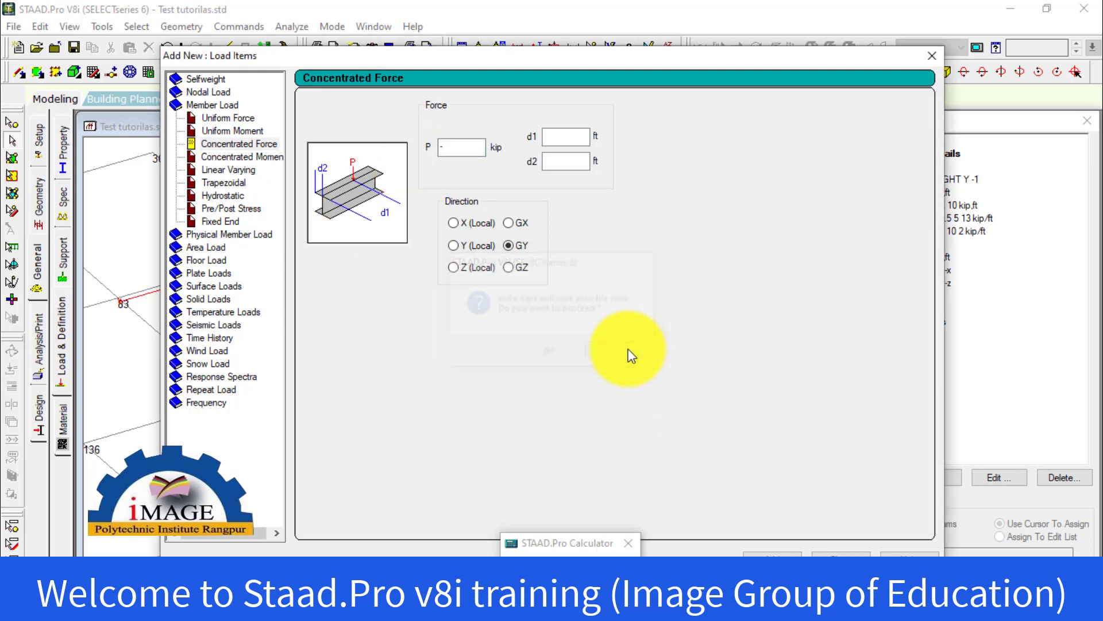
pyautogui.write('30')
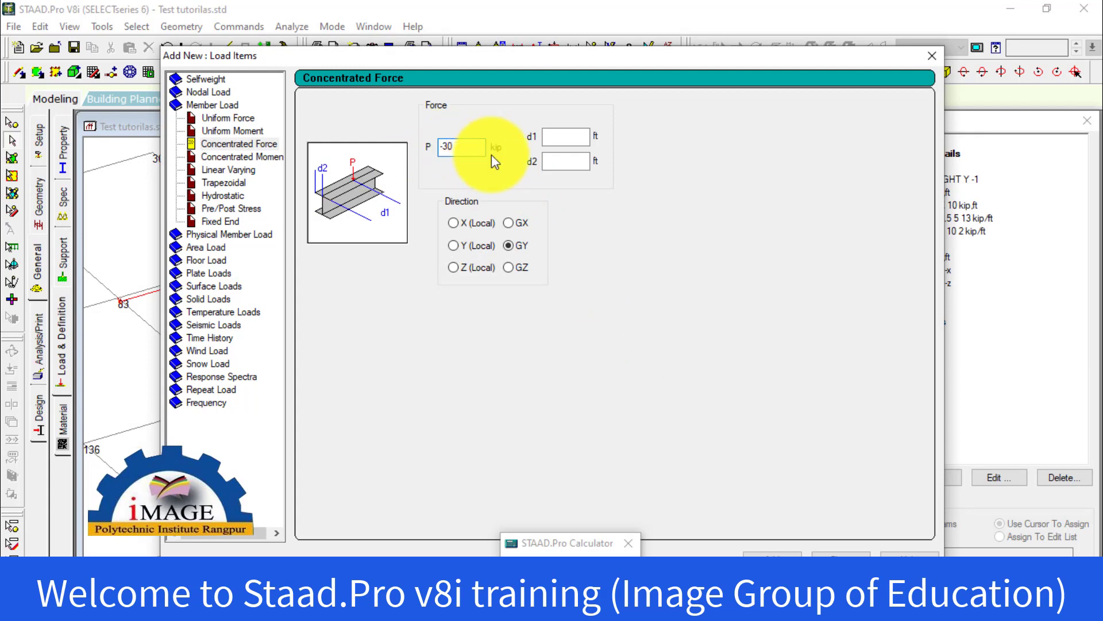
# Set the concentrated force's distance d1 to 7 ft, keep P at -30 kip, and add the load to the Live Load case
pyautogui.click(572, 159)
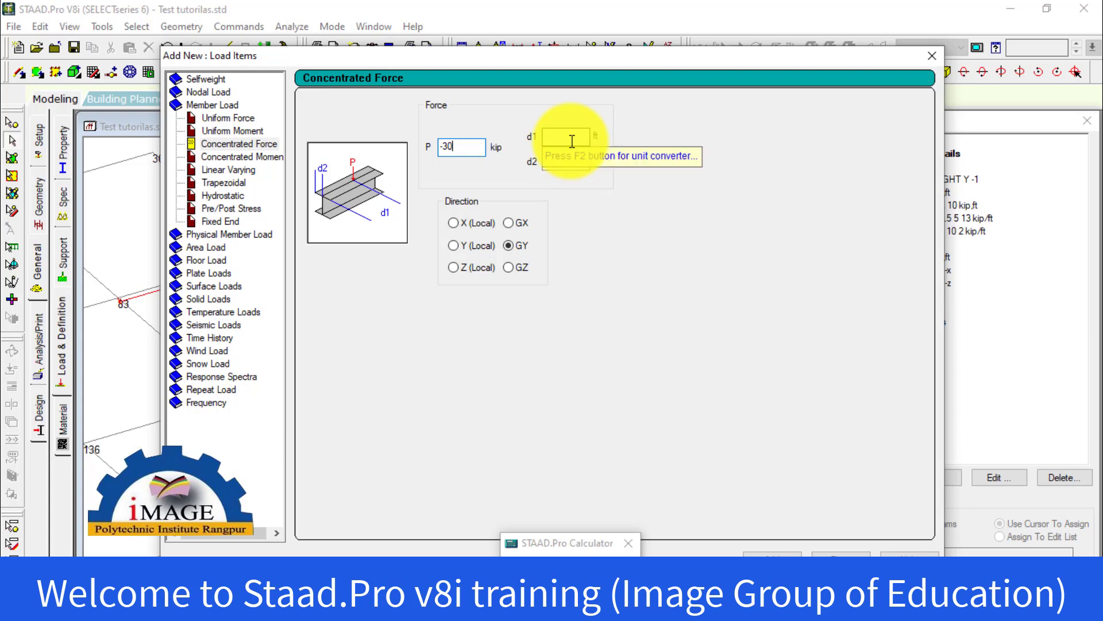
pyautogui.write('7')
pyautogui.click(572, 142)
pyautogui.write('7')
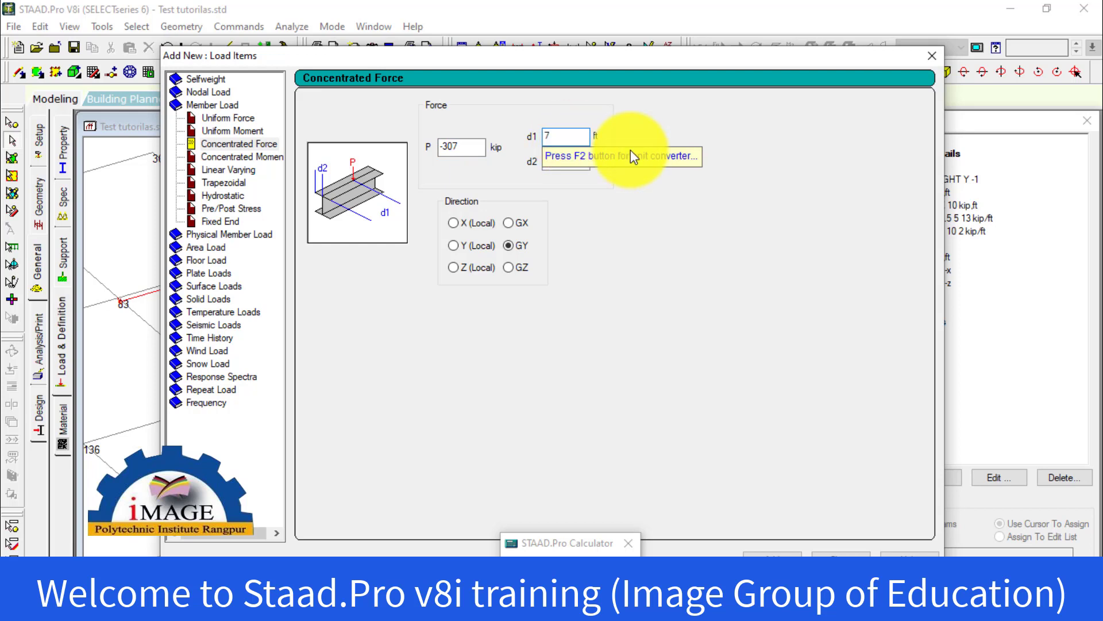
pyautogui.click(474, 148)
pyautogui.press('BackSpace')
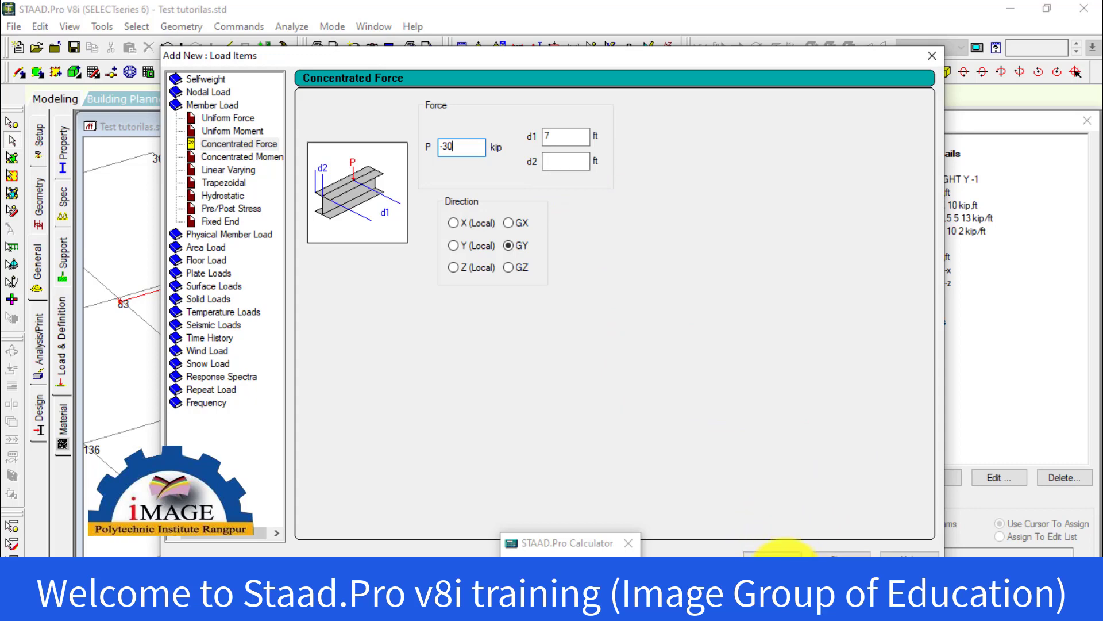
pyautogui.click(773, 553)
pyautogui.click(842, 552)
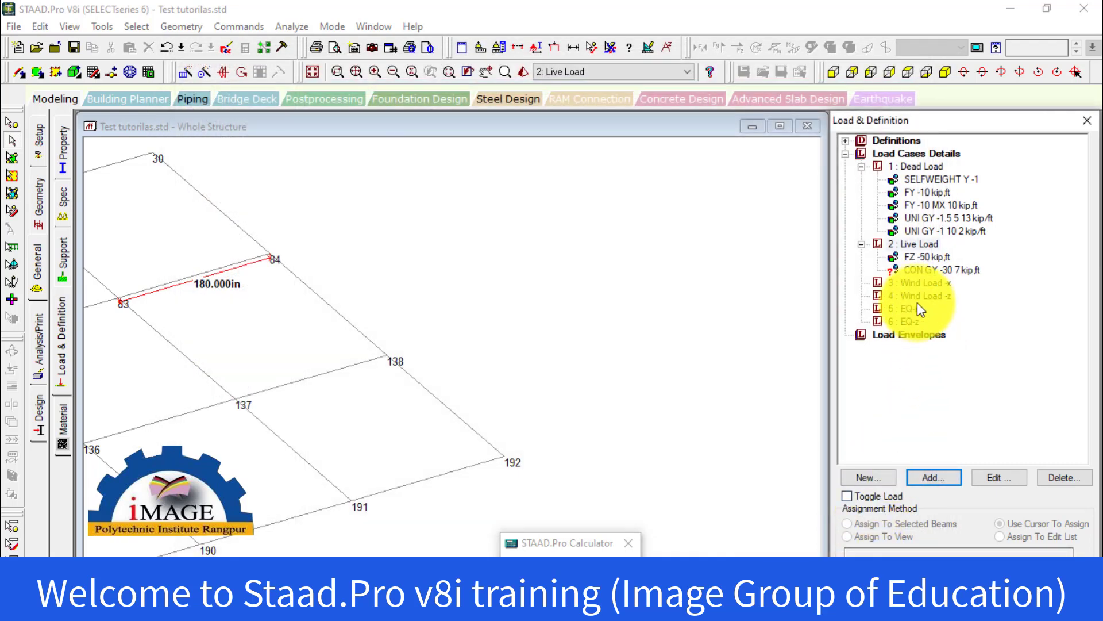
pyautogui.click(928, 270)
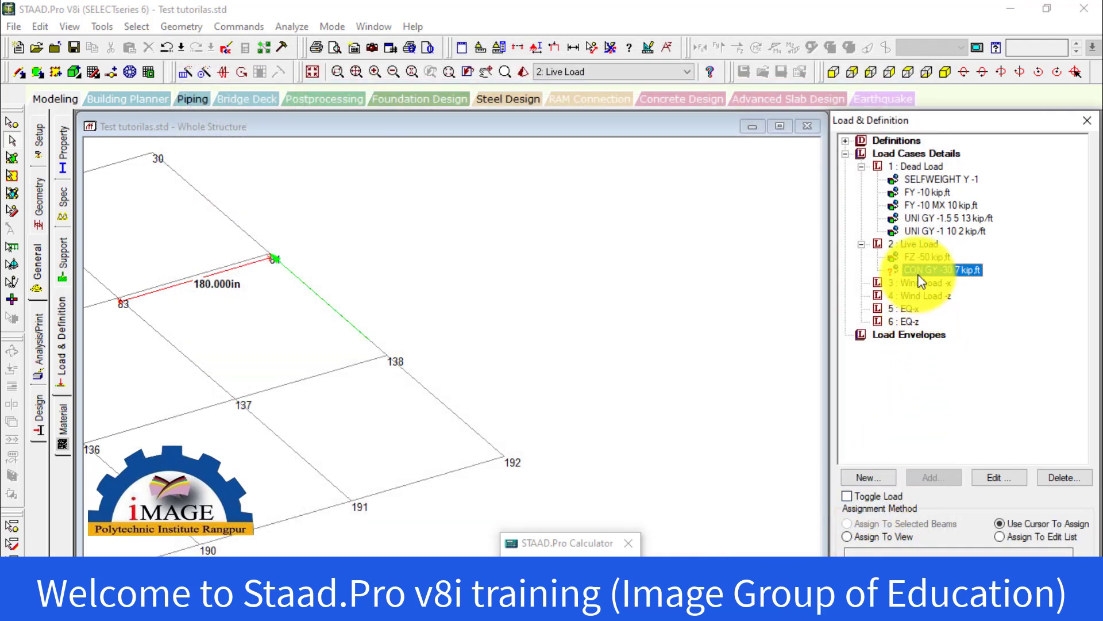
pyautogui.click(318, 382)
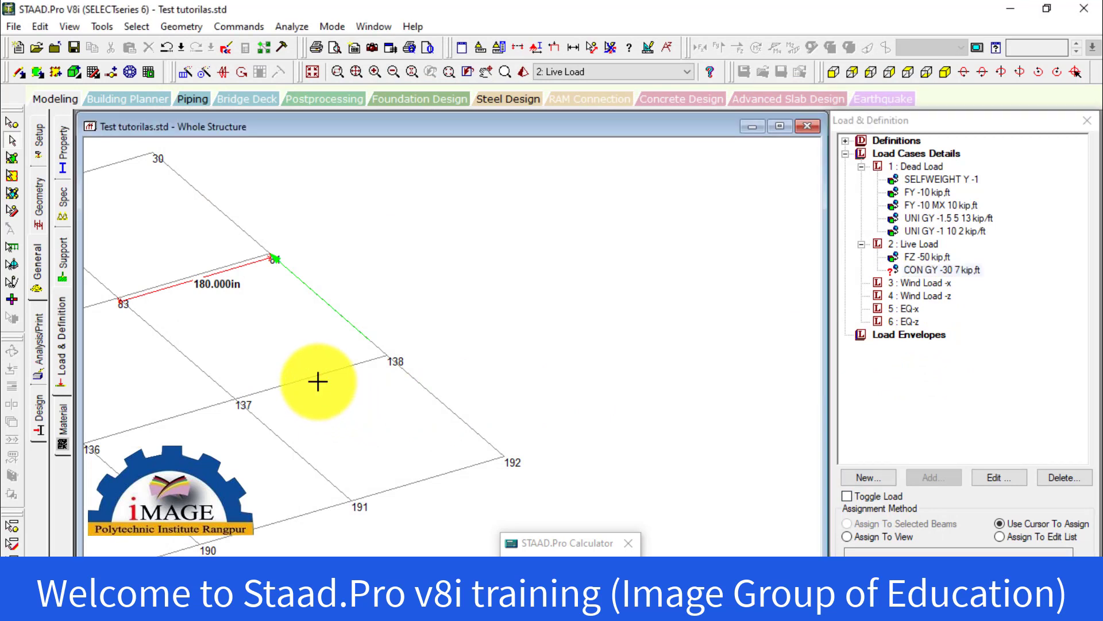
pyautogui.click(319, 378)
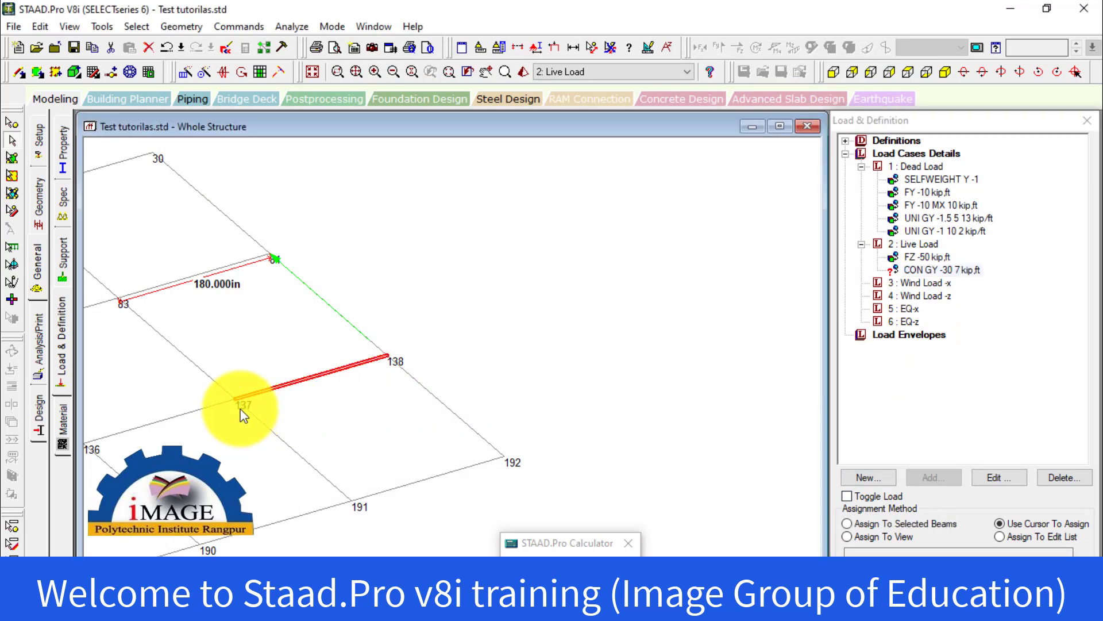
pyautogui.click(411, 400)
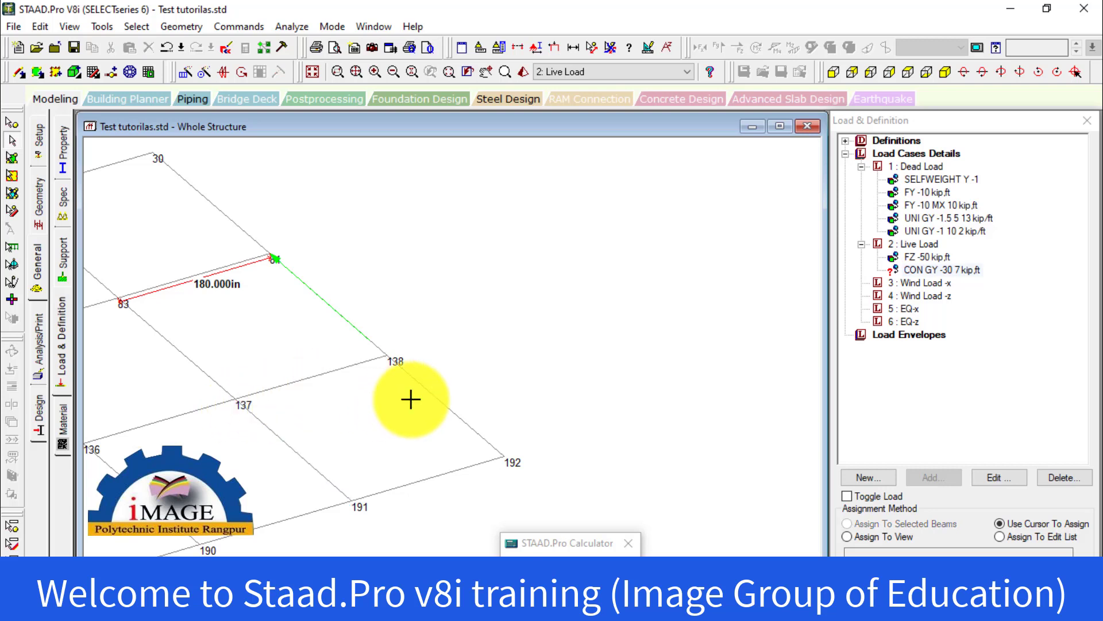
pyautogui.scroll(-1, 411, 400)
pyautogui.moveTo(430, 372); pyautogui.dragTo(605, 319, button='middle')
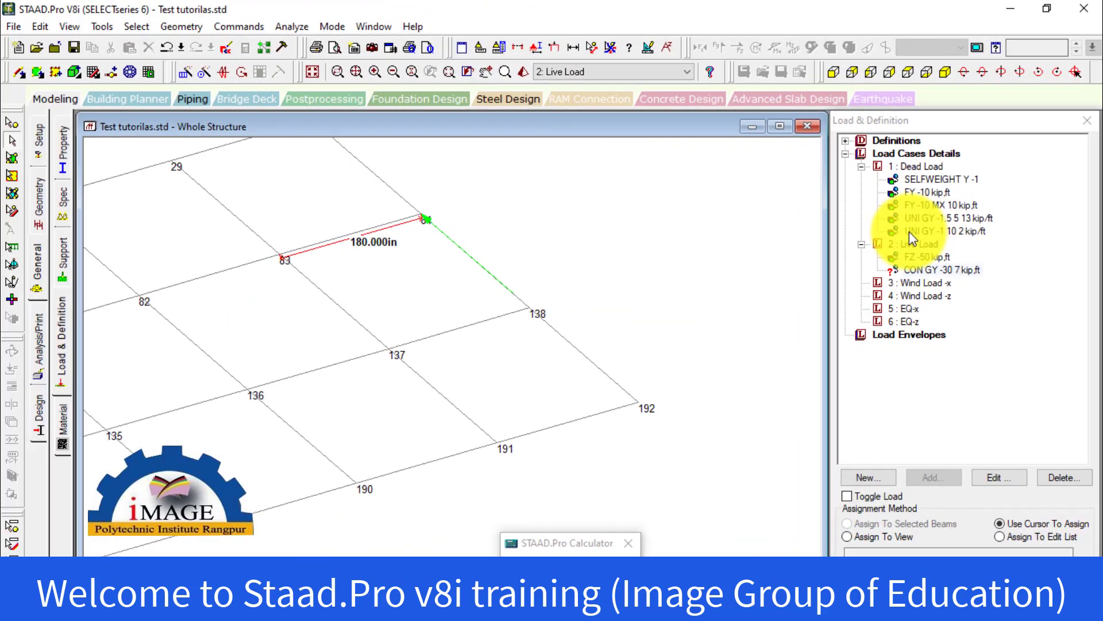
# Assign the CON GY -30 7 load to the beam between nodes 135 and 136 using Assign To Selected Beams
pyautogui.click(912, 220)
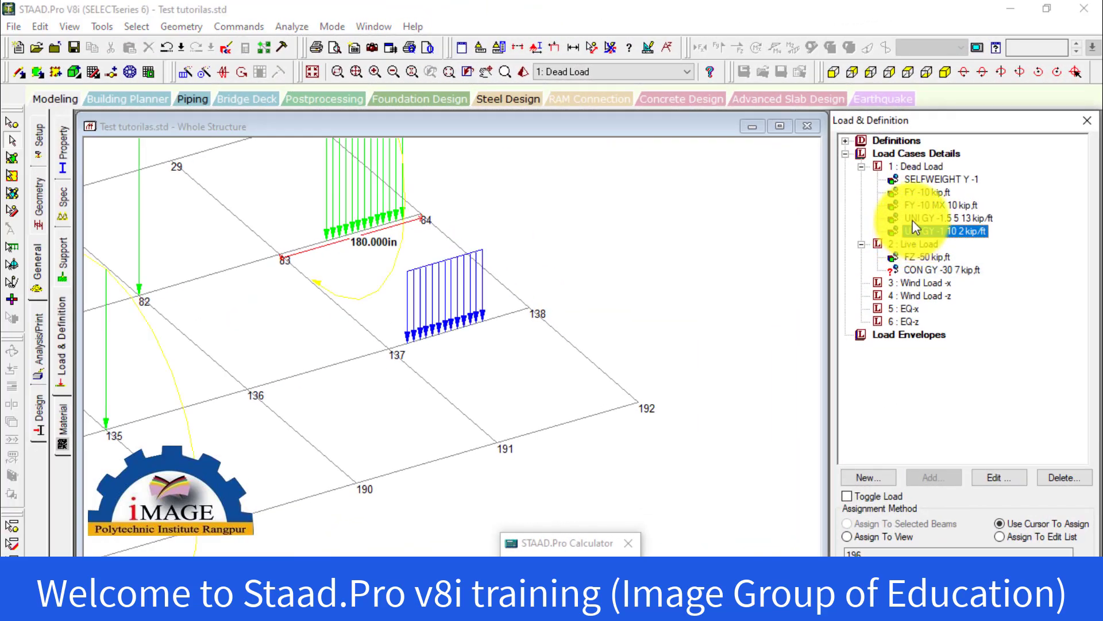
pyautogui.click(916, 231)
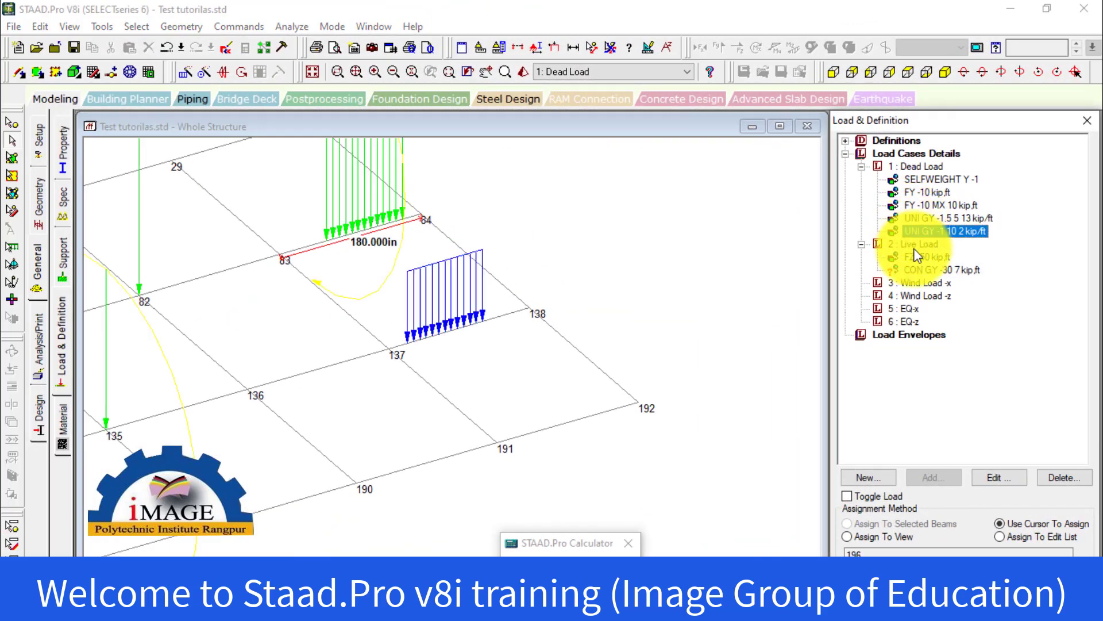
pyautogui.click(919, 270)
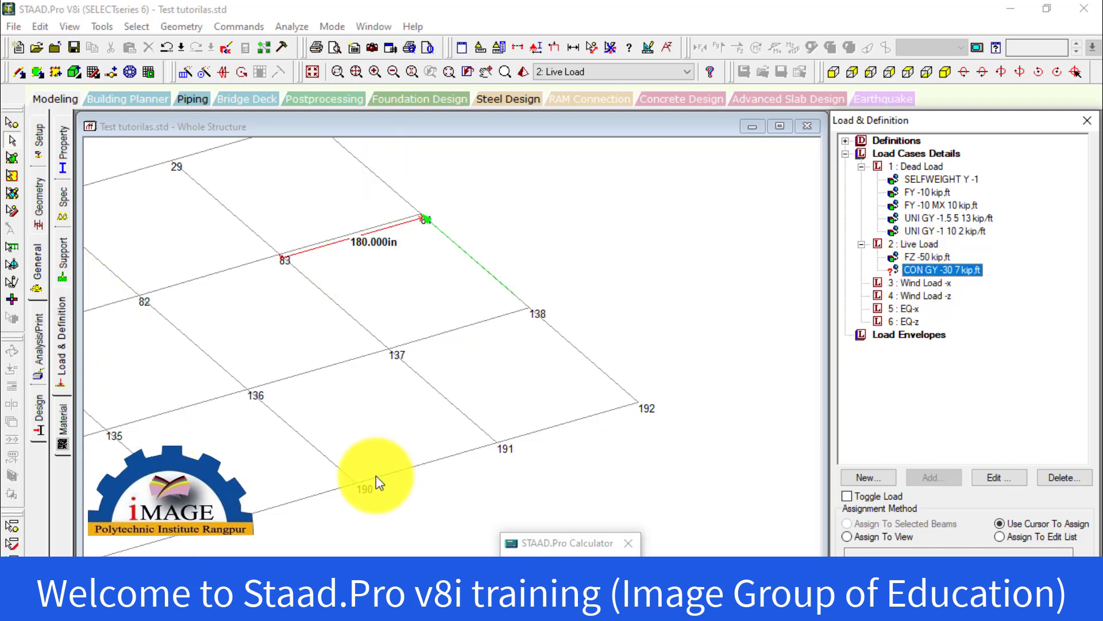
pyautogui.click(181, 412)
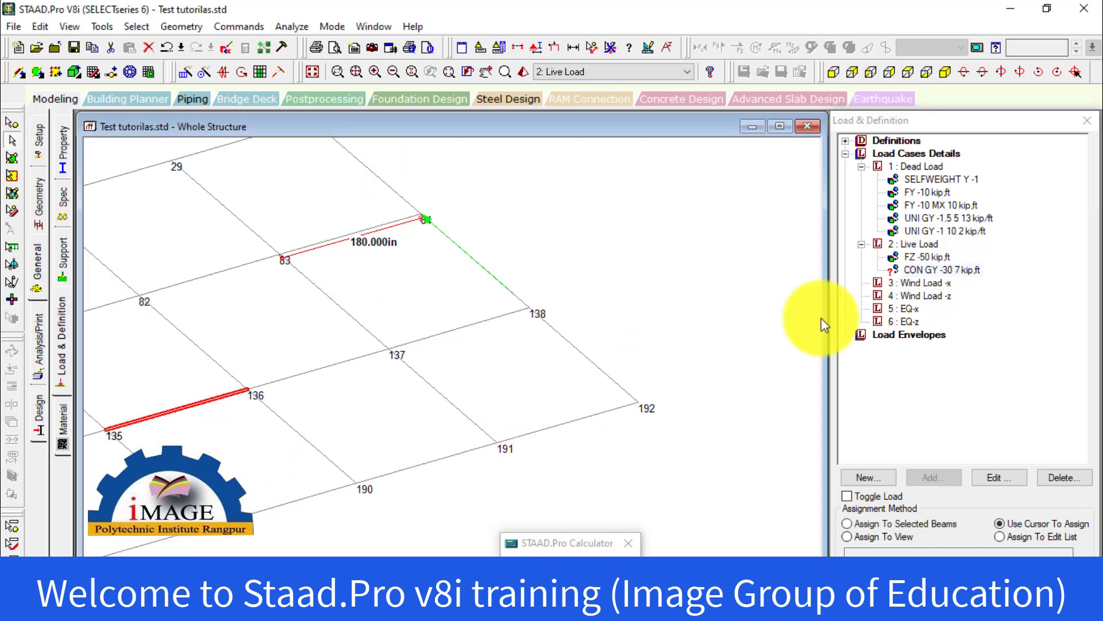
pyautogui.click(929, 268)
pyautogui.moveTo(671, 424); pyautogui.dragTo(787, 367, button='middle')
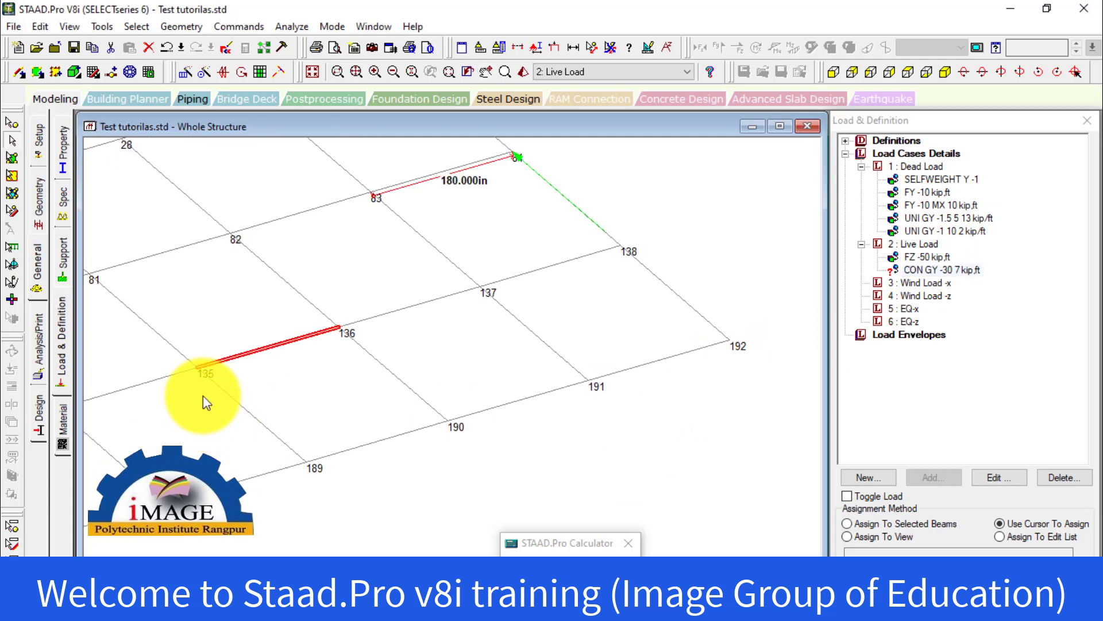
pyautogui.click(885, 525)
pyautogui.click(954, 552)
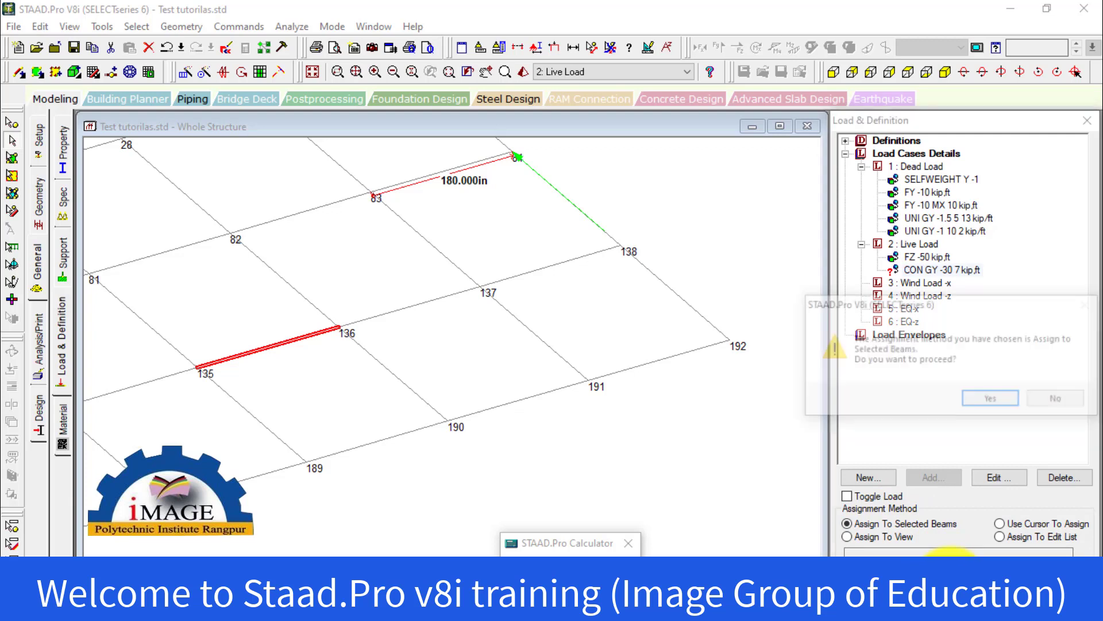
pyautogui.click(986, 402)
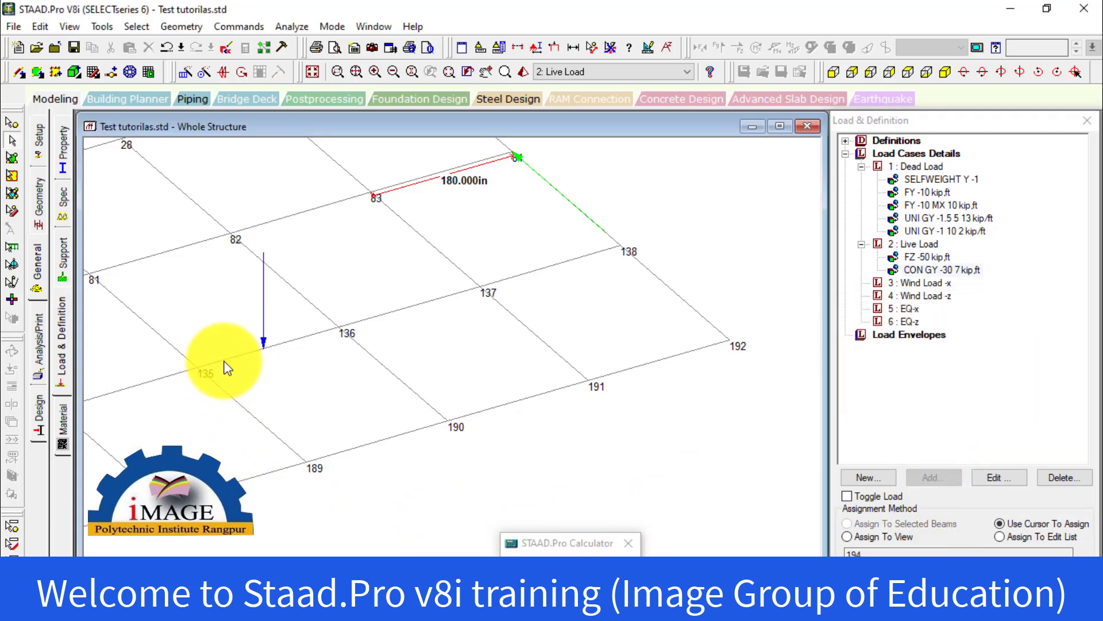
# Examine where the concentrated load acts on the beam between nodes 135 and 136, highlighting its load item
pyautogui.scroll(1, 224, 368)
pyautogui.scroll(3, 210, 364)
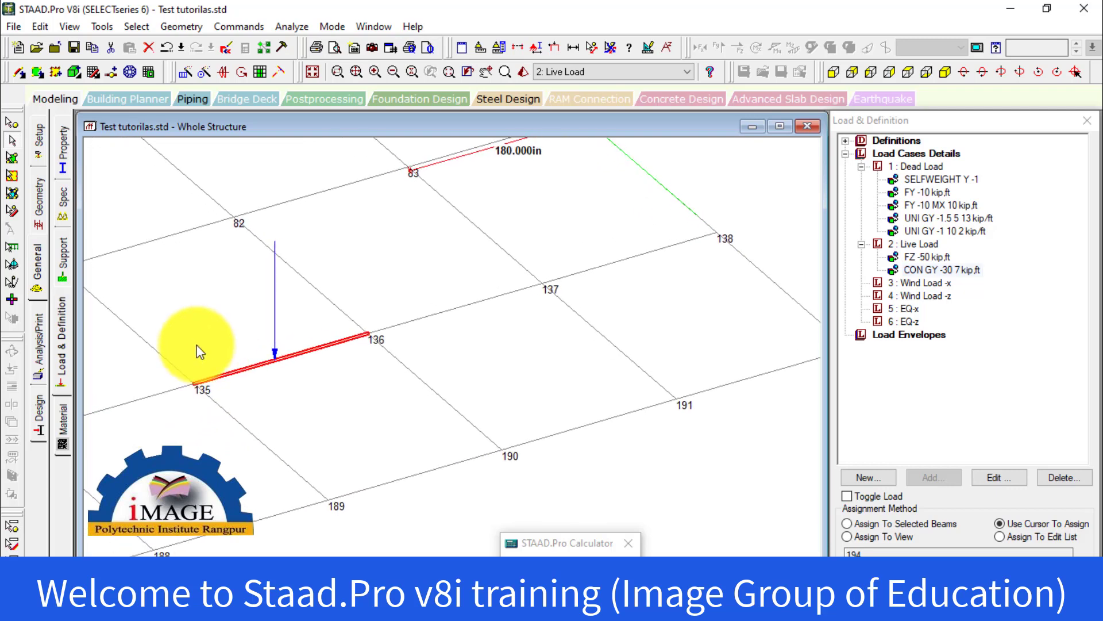
pyautogui.scroll(3, 197, 345)
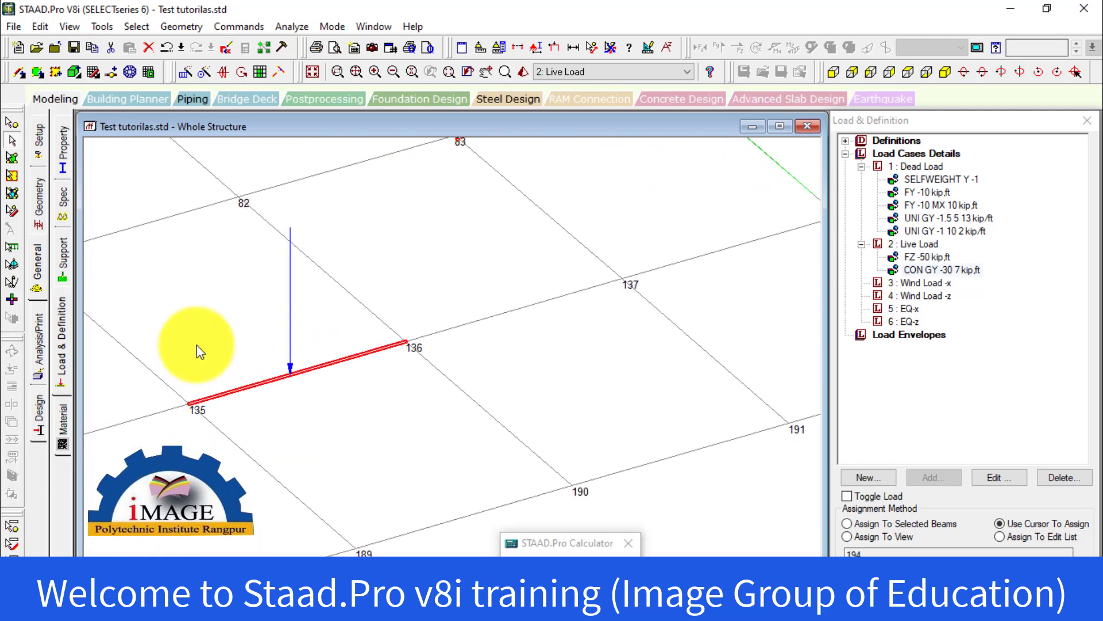
pyautogui.click(201, 339)
pyautogui.moveTo(273, 404); pyautogui.dragTo(411, 432, button='middle')
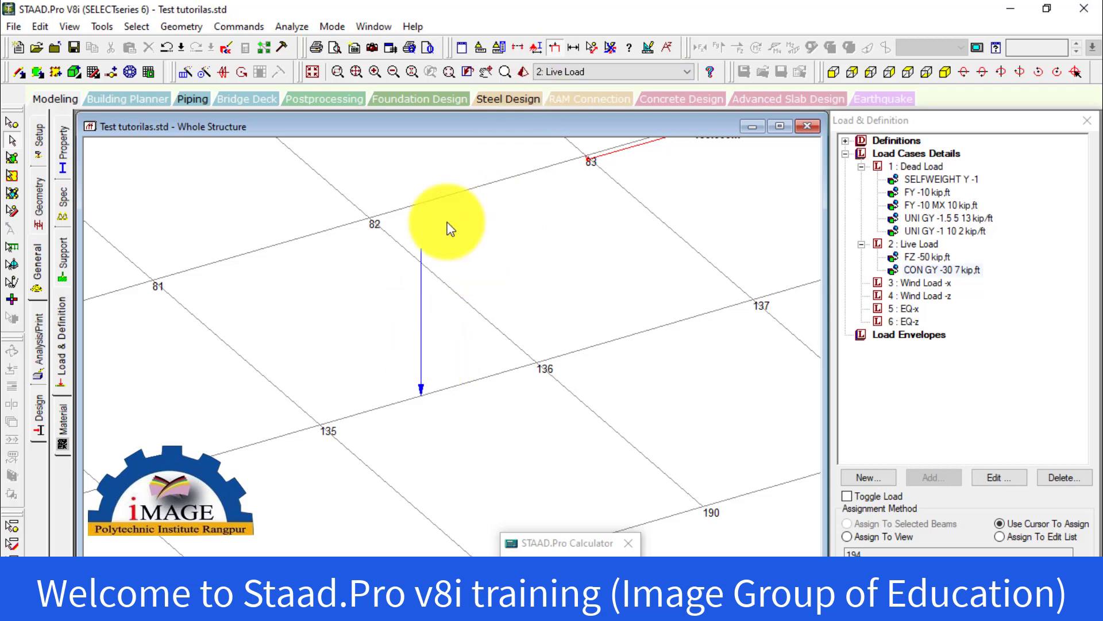
pyautogui.click(554, 47)
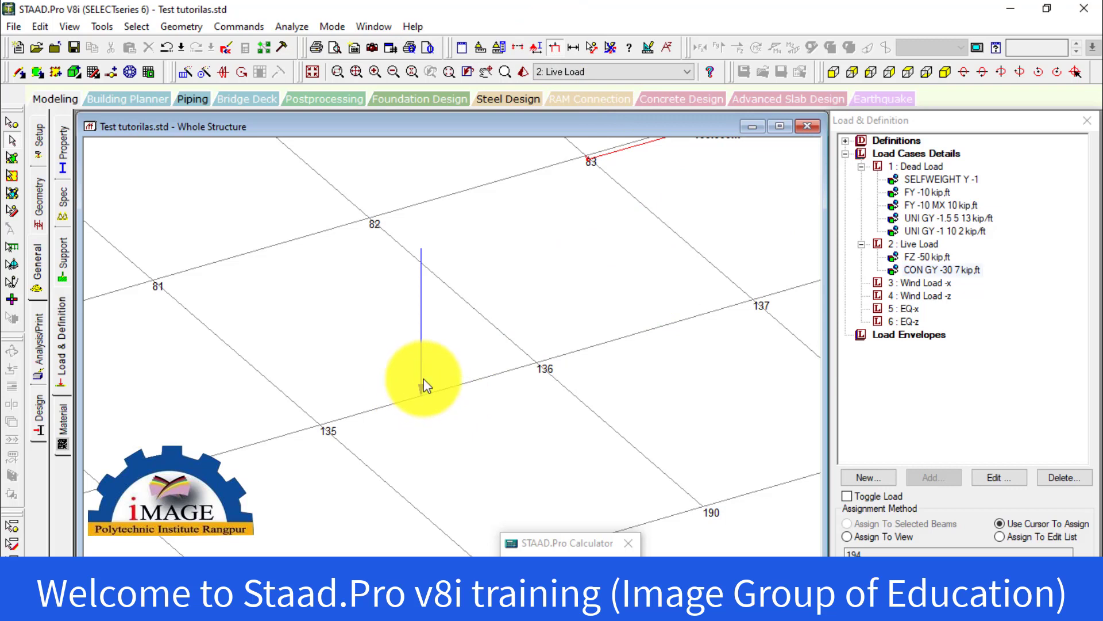
pyautogui.click(940, 270)
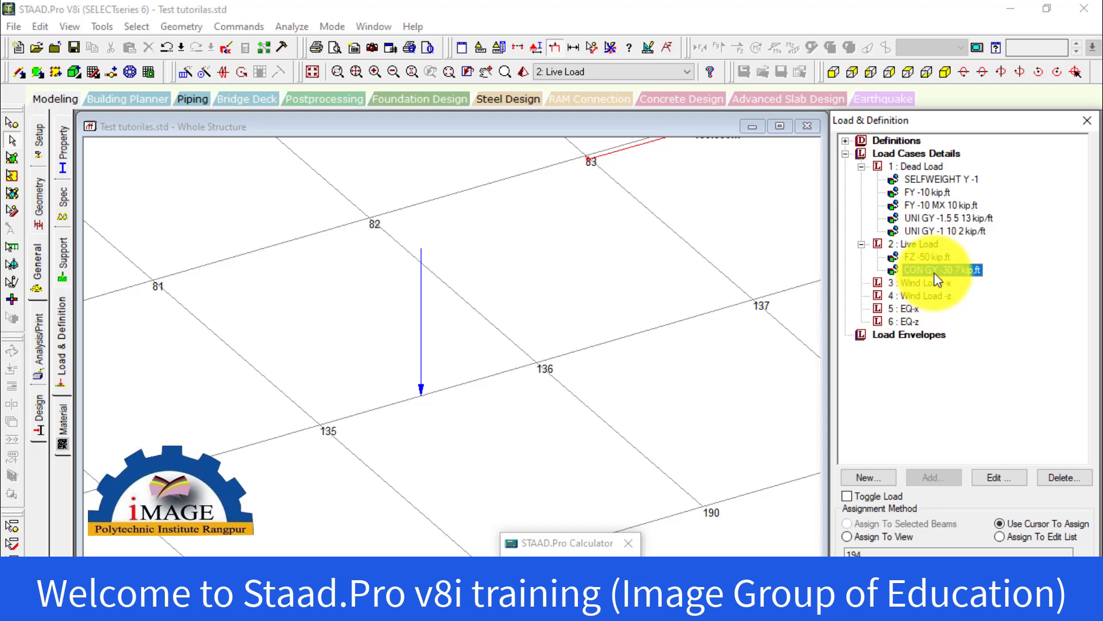
# Add a concentrated member moment of 10 kipft in the GY direction at d1 9 ft to the Live Load case
pyautogui.click(925, 246)
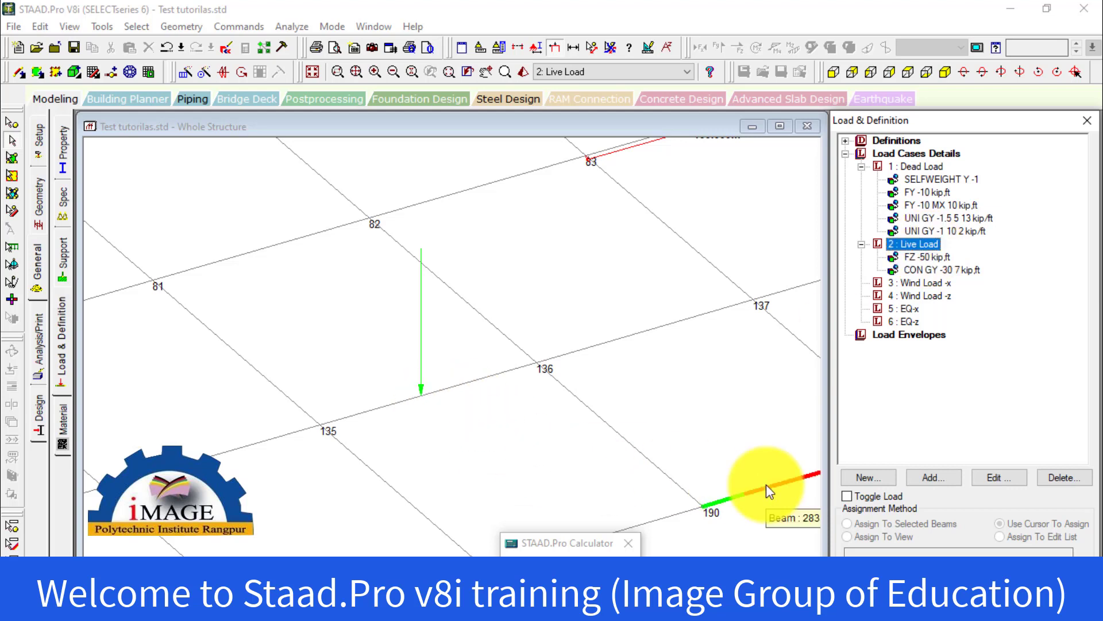
pyautogui.click(931, 478)
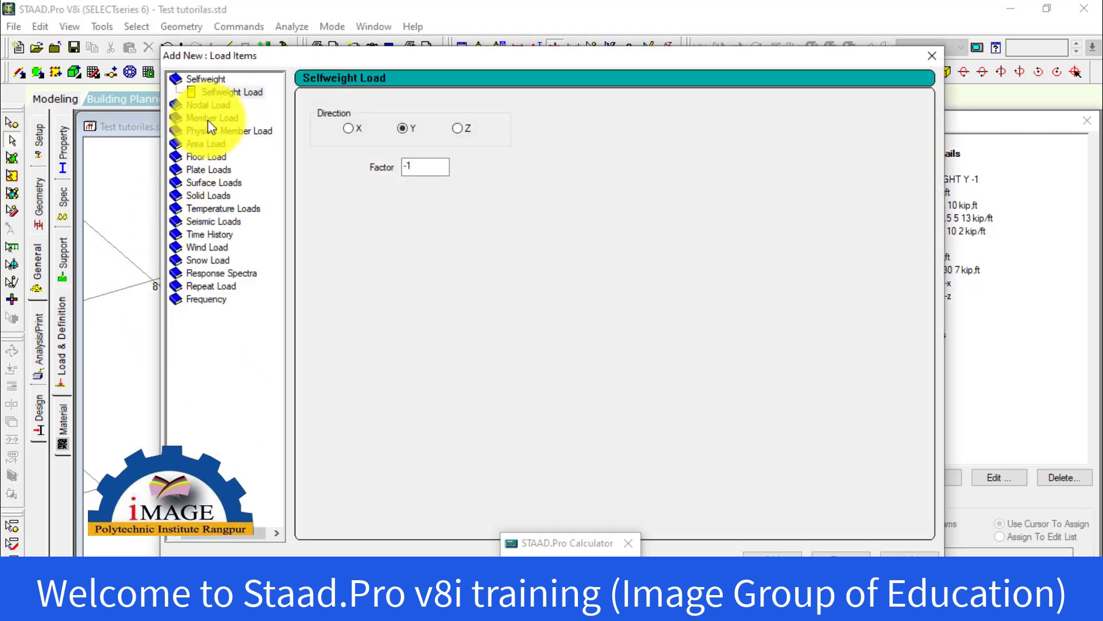
pyautogui.click(208, 120)
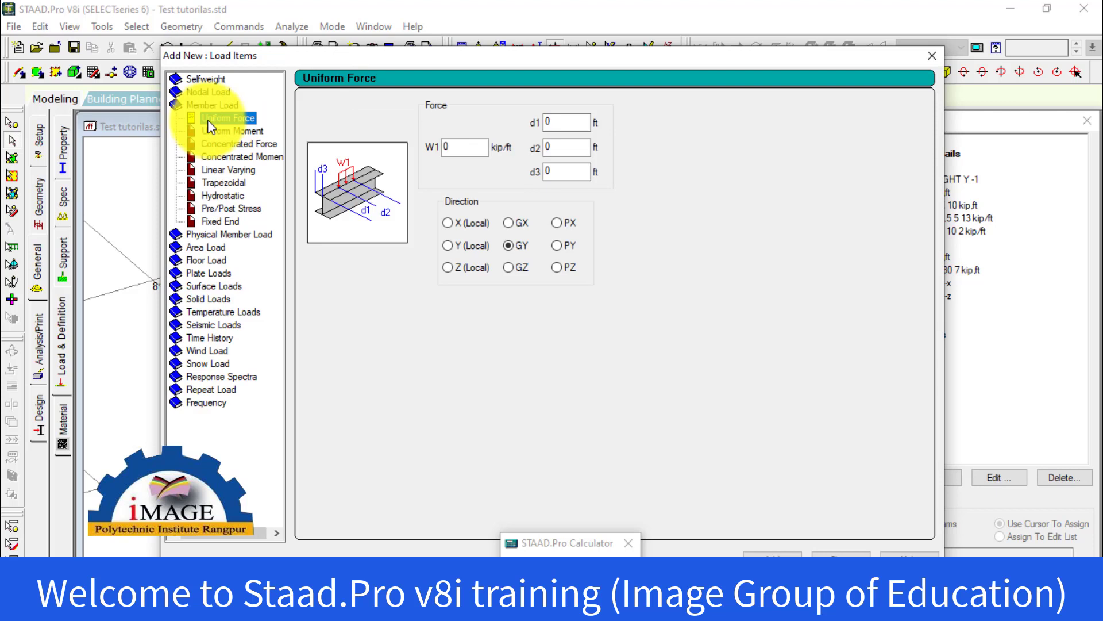
pyautogui.click(208, 156)
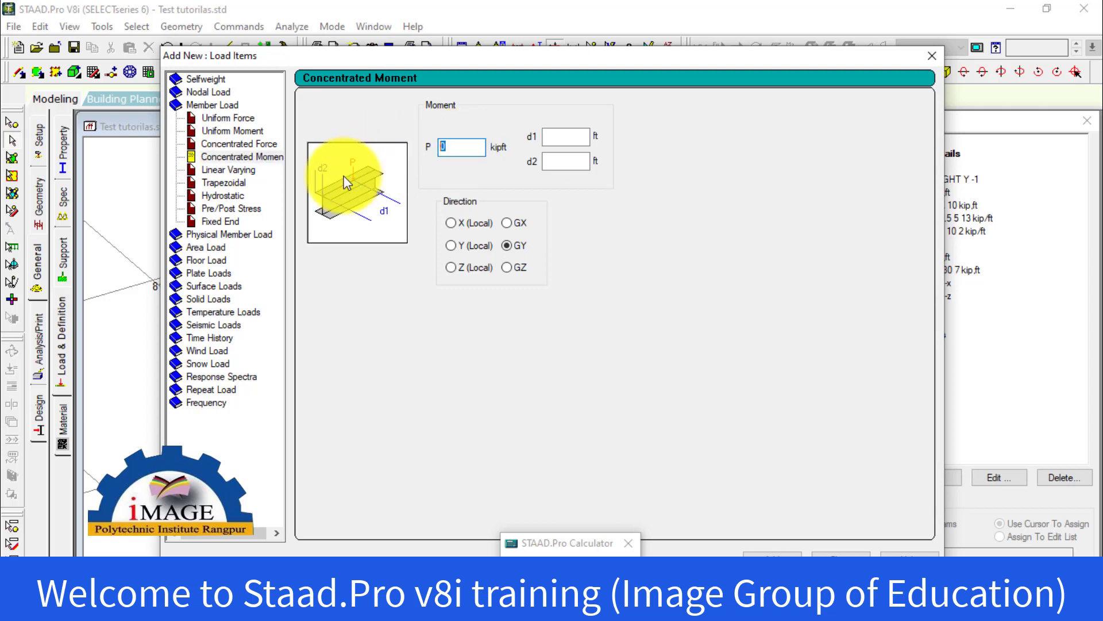
pyautogui.click(241, 156)
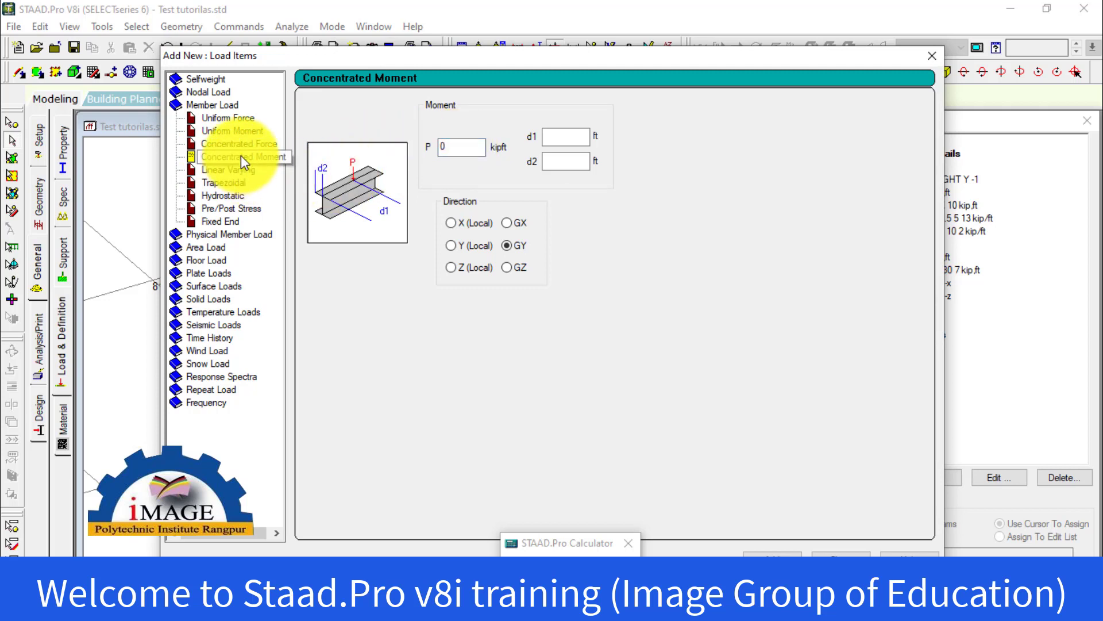
pyautogui.click(440, 148)
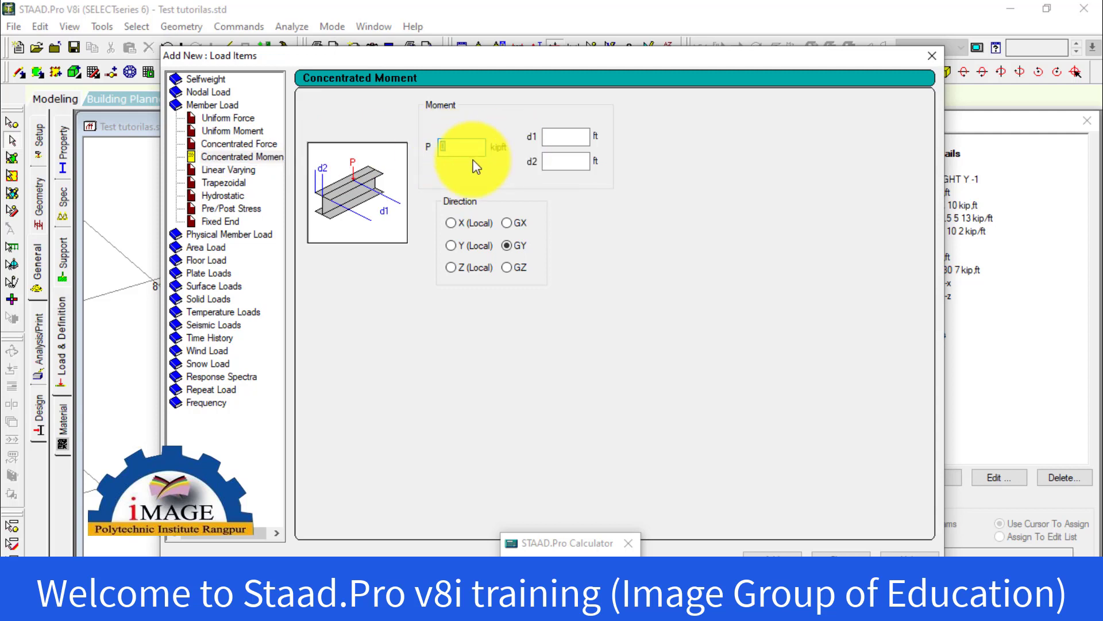
pyautogui.click(483, 148)
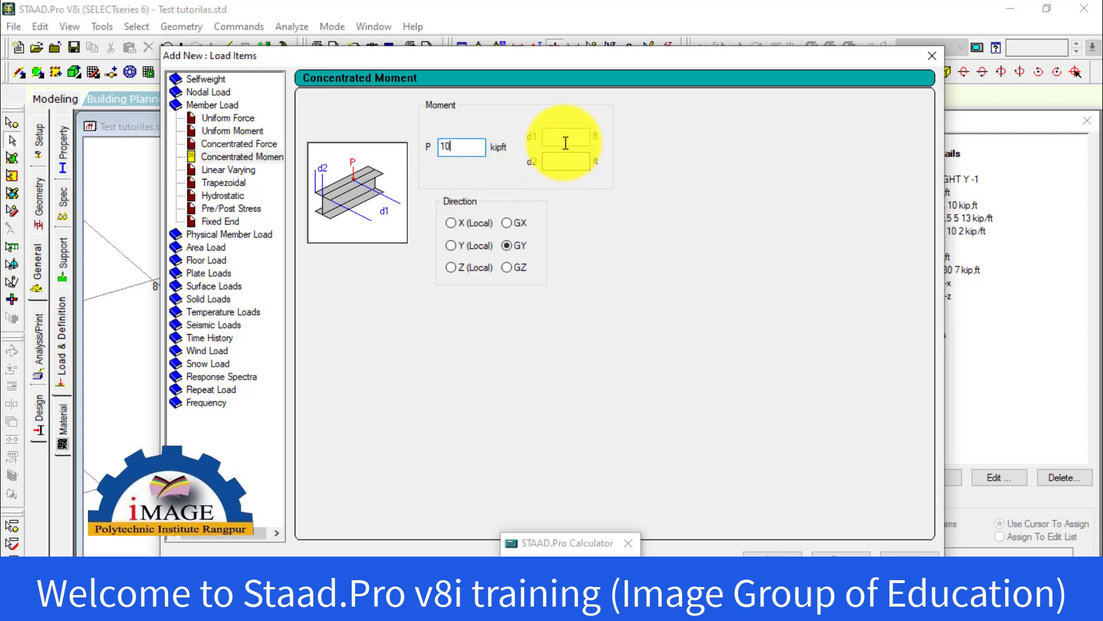
pyautogui.click(553, 131)
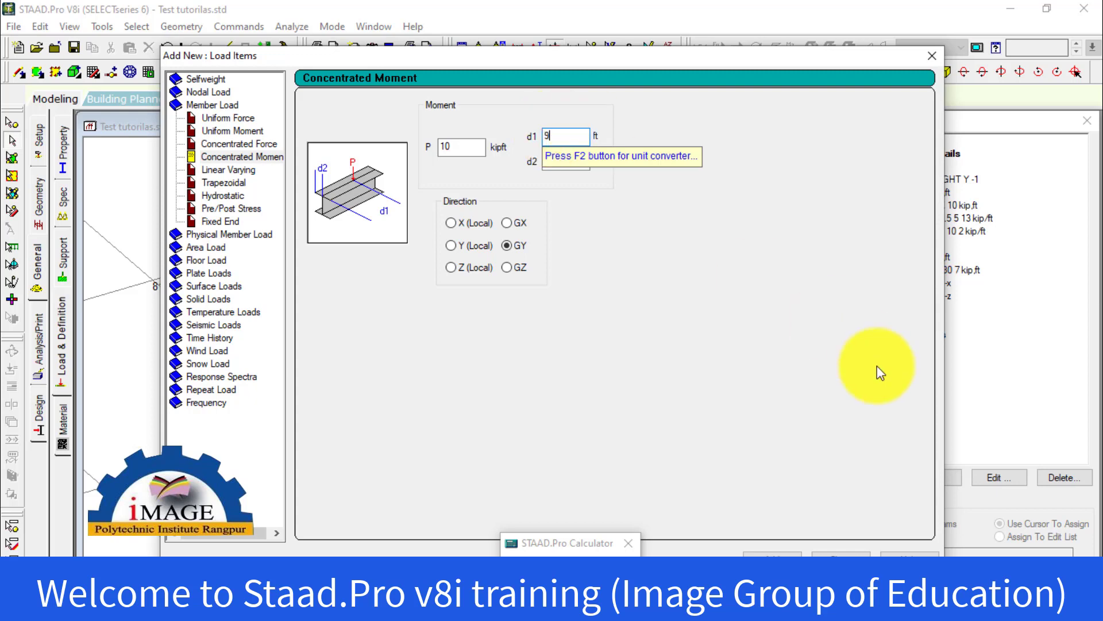
pyautogui.click(767, 551)
pyautogui.click(842, 555)
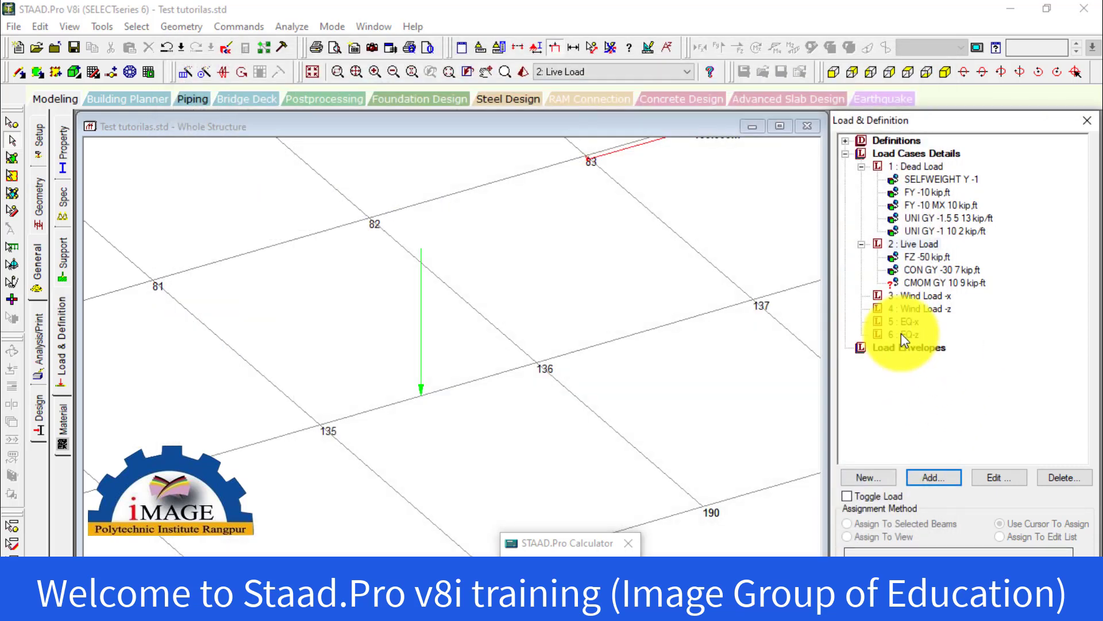
# Assign the CMOM GY 10 9 load to the beam between nodes 135 and 136 using Assign To Selected Beams
pyautogui.click(943, 283)
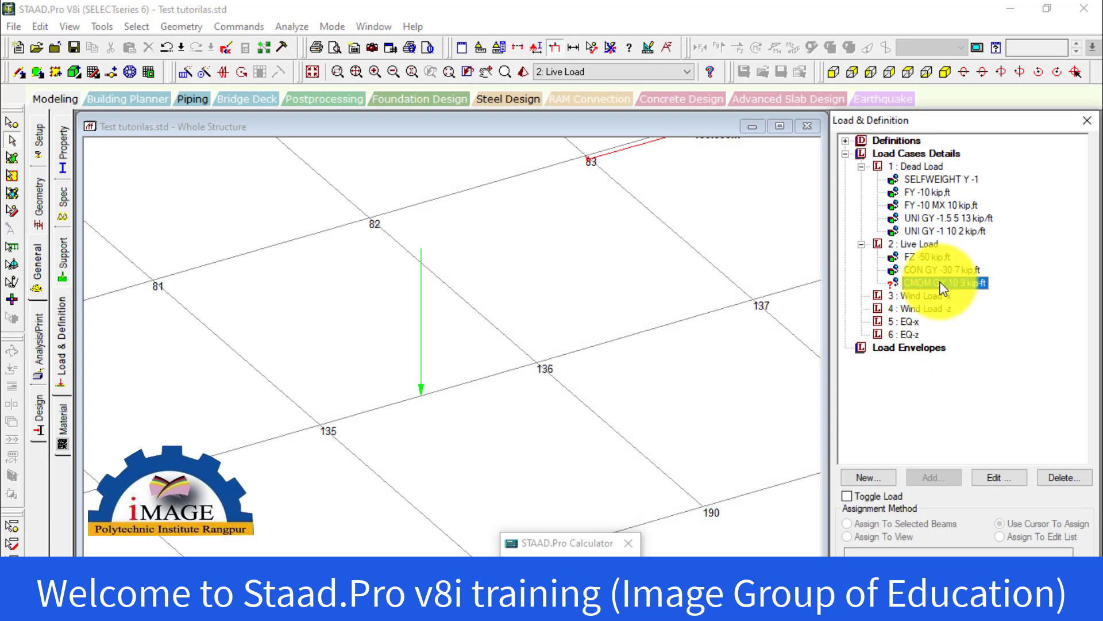
pyautogui.click(466, 382)
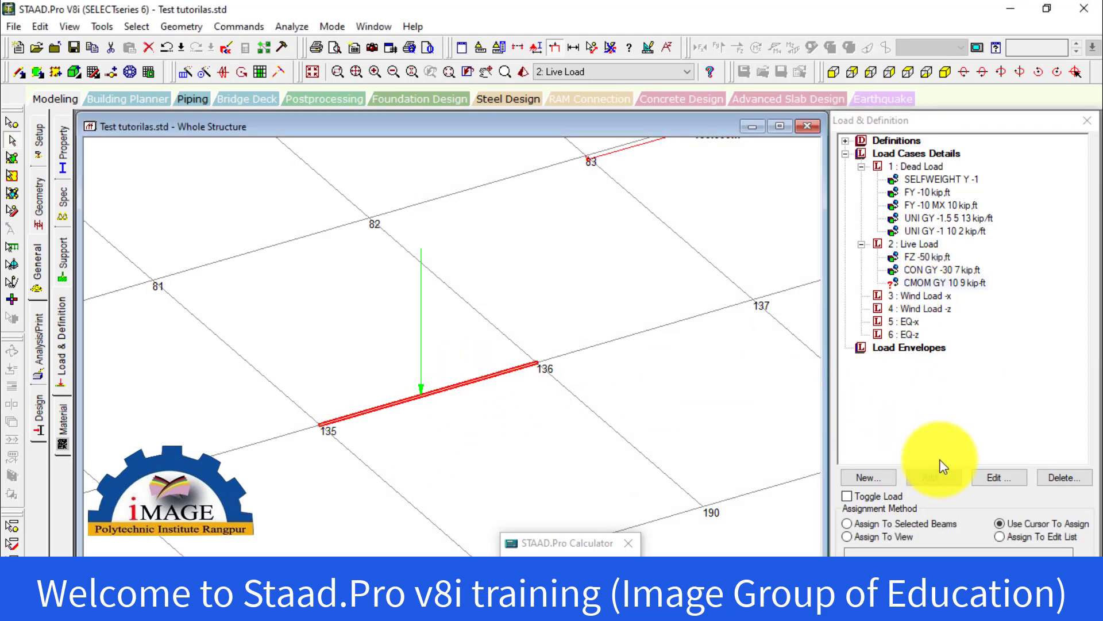
pyautogui.click(896, 524)
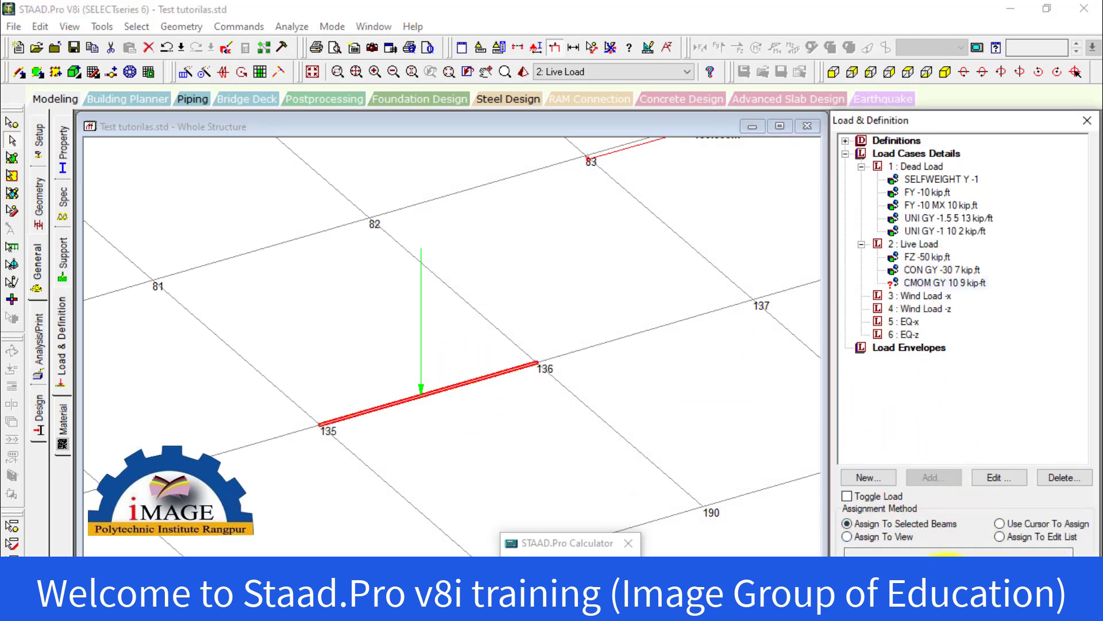
pyautogui.click(926, 577)
pyautogui.click(999, 402)
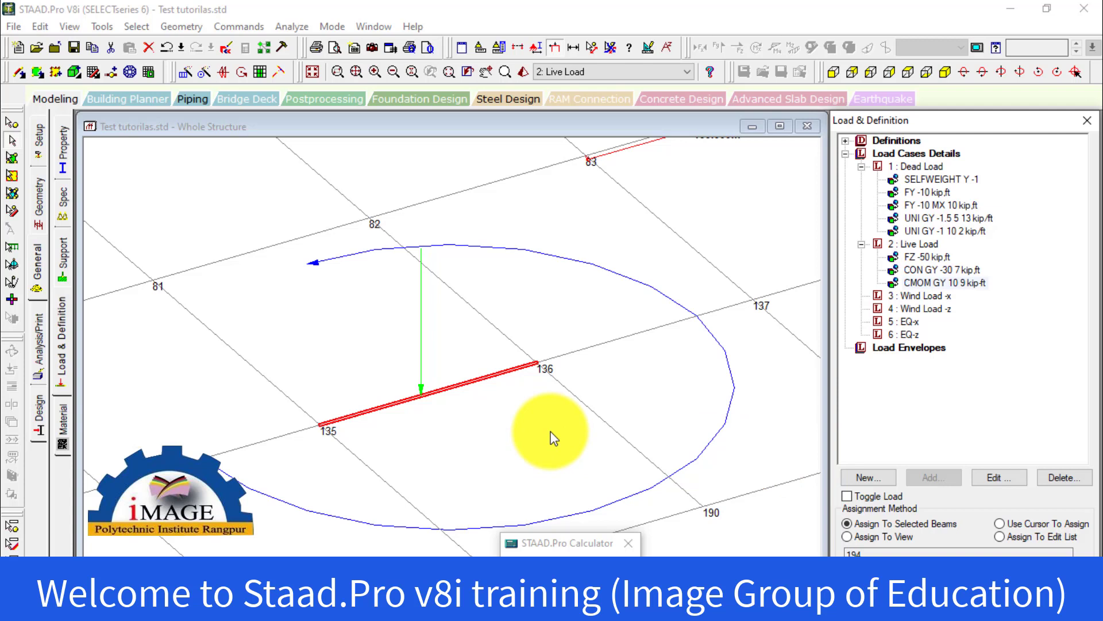
# Change the Live Load concentrated moment's direction to X (Local) and apply the change
pyautogui.click(953, 286)
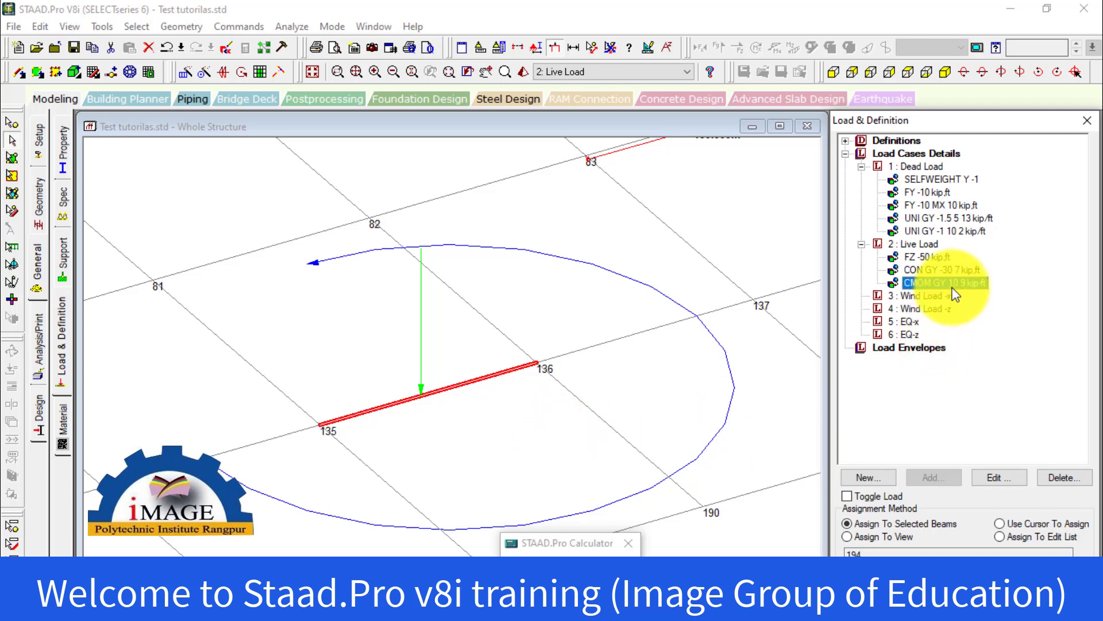
pyautogui.doubleClick(923, 283)
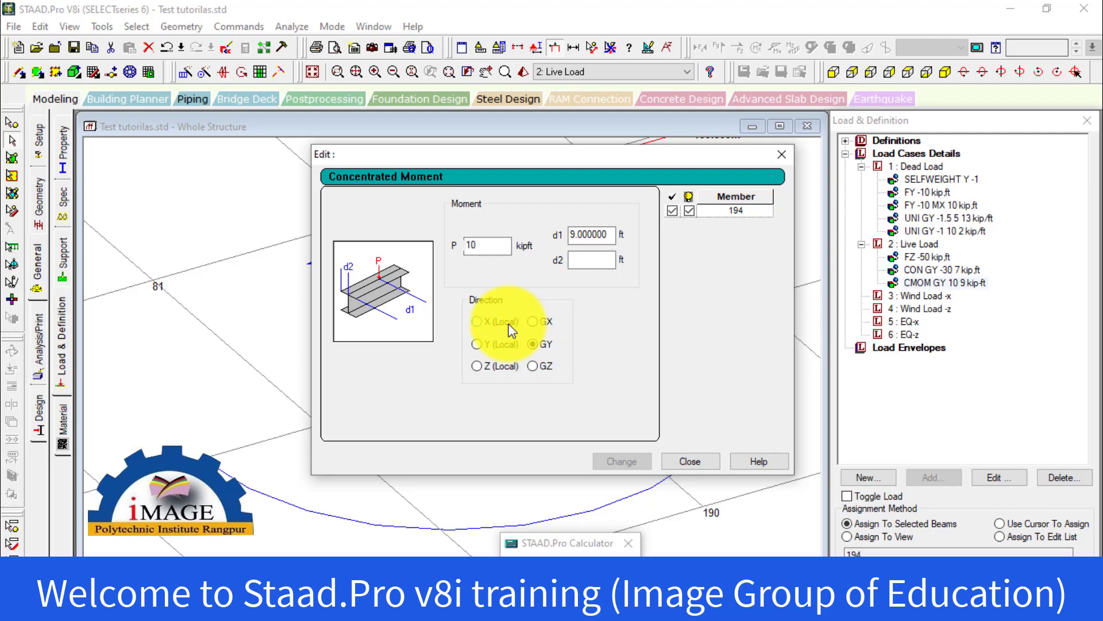
pyautogui.click(494, 344)
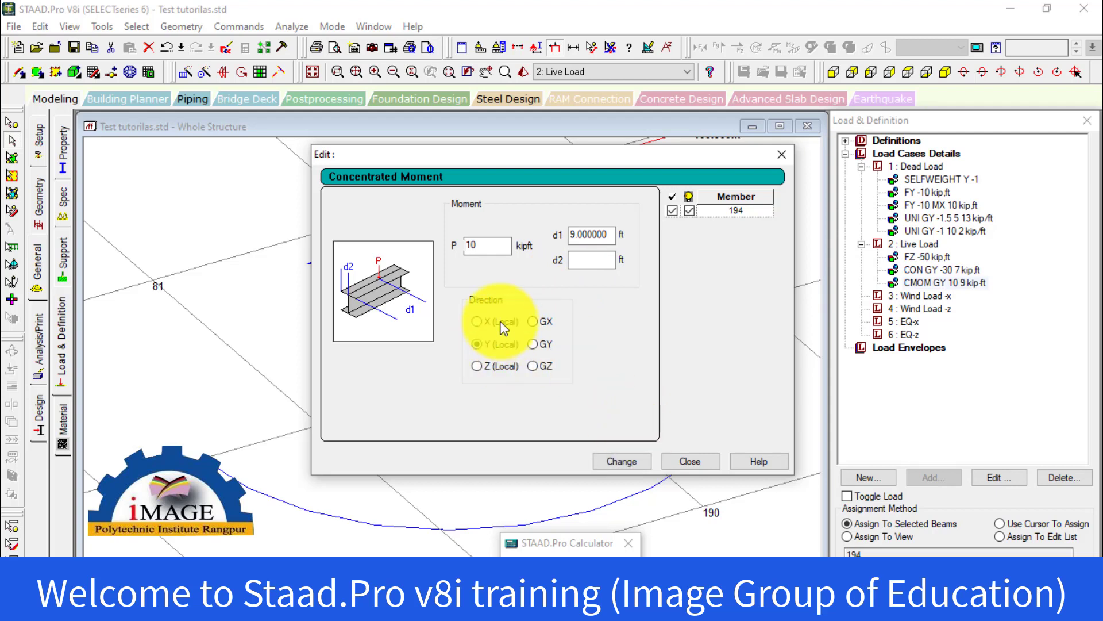
pyautogui.click(629, 461)
pyautogui.click(683, 461)
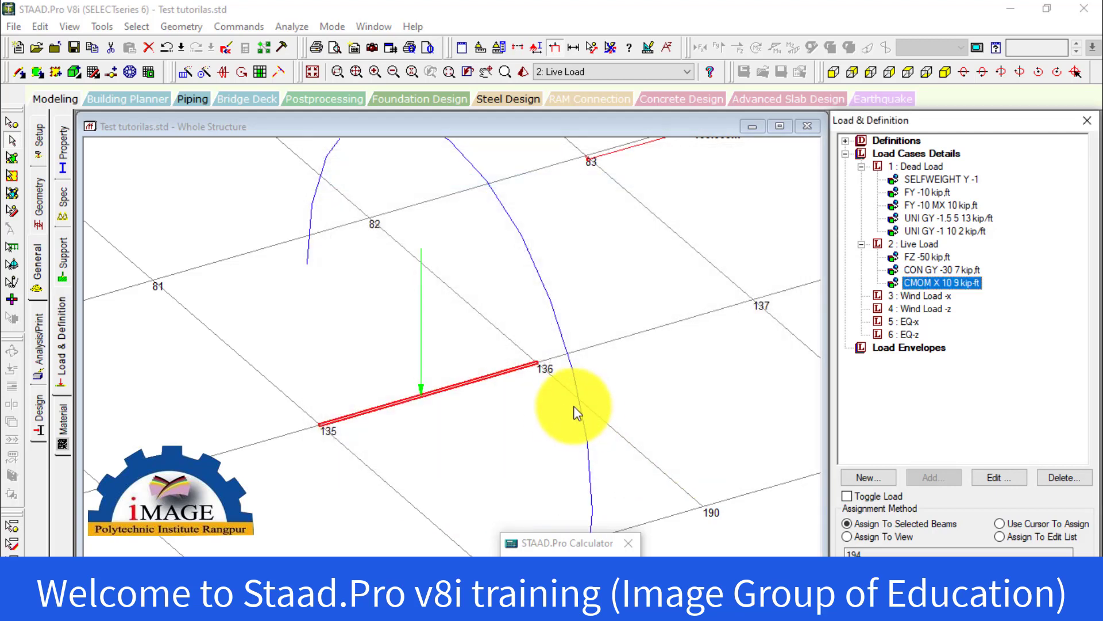
pyautogui.scroll(-5, 547, 408)
pyautogui.scroll(-4, 547, 407)
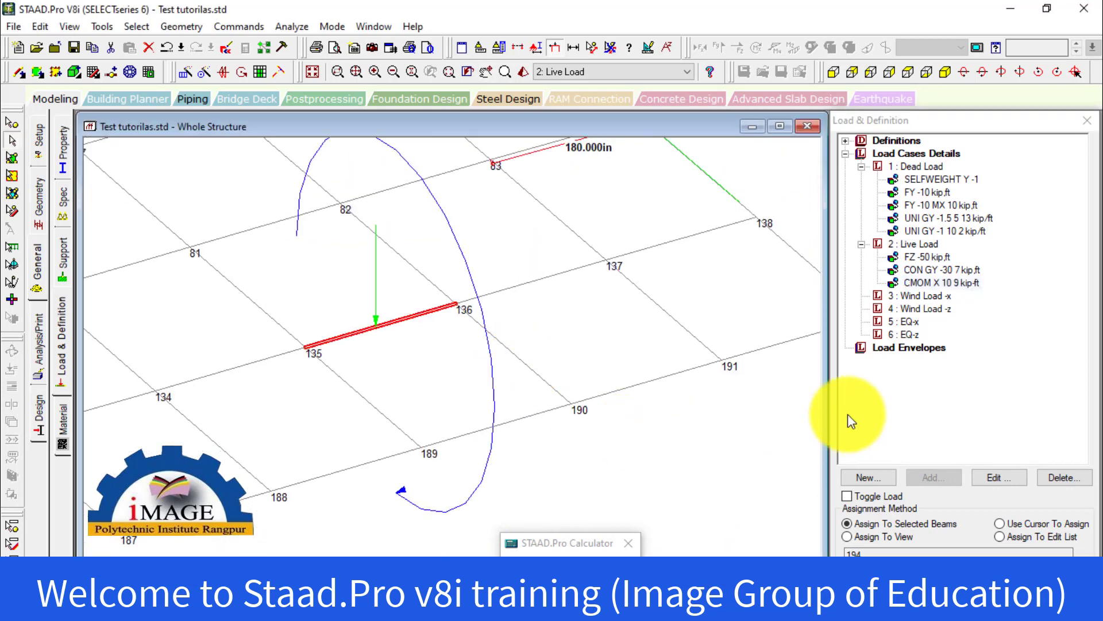
# Switch the Live Load concentrated moment's direction to Y (Local) and apply the change
pyautogui.doubleClick(939, 283)
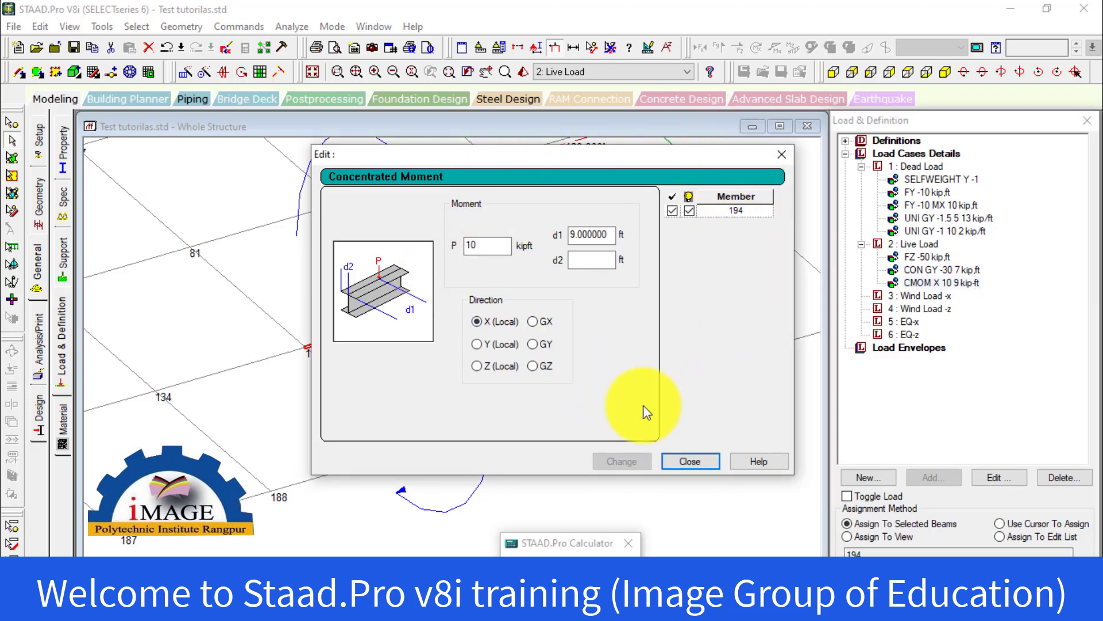
pyautogui.click(505, 347)
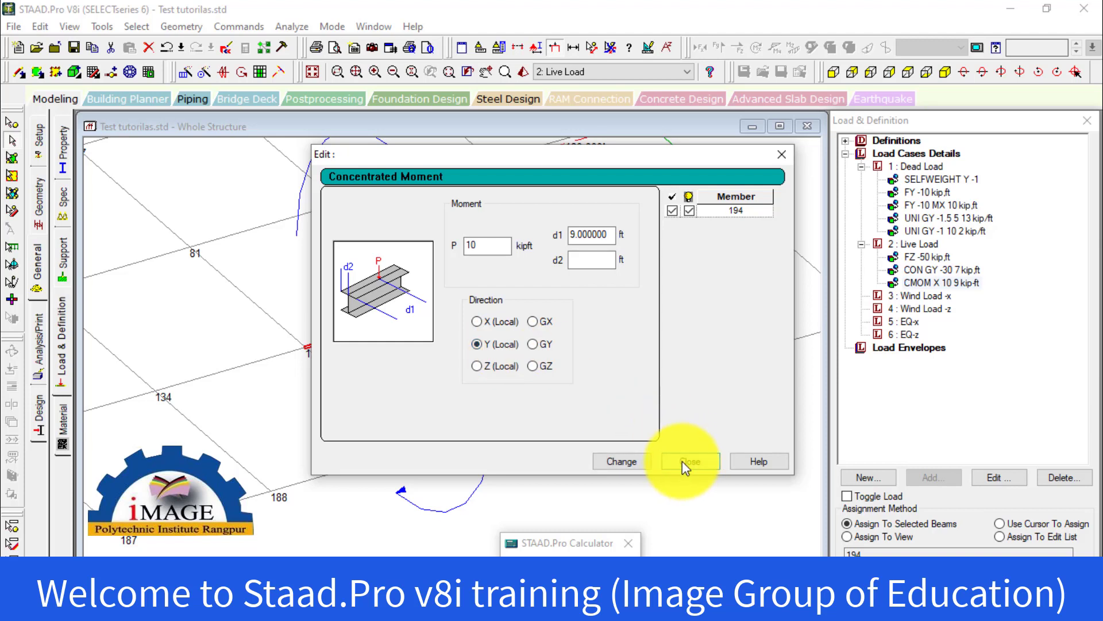
pyautogui.click(636, 460)
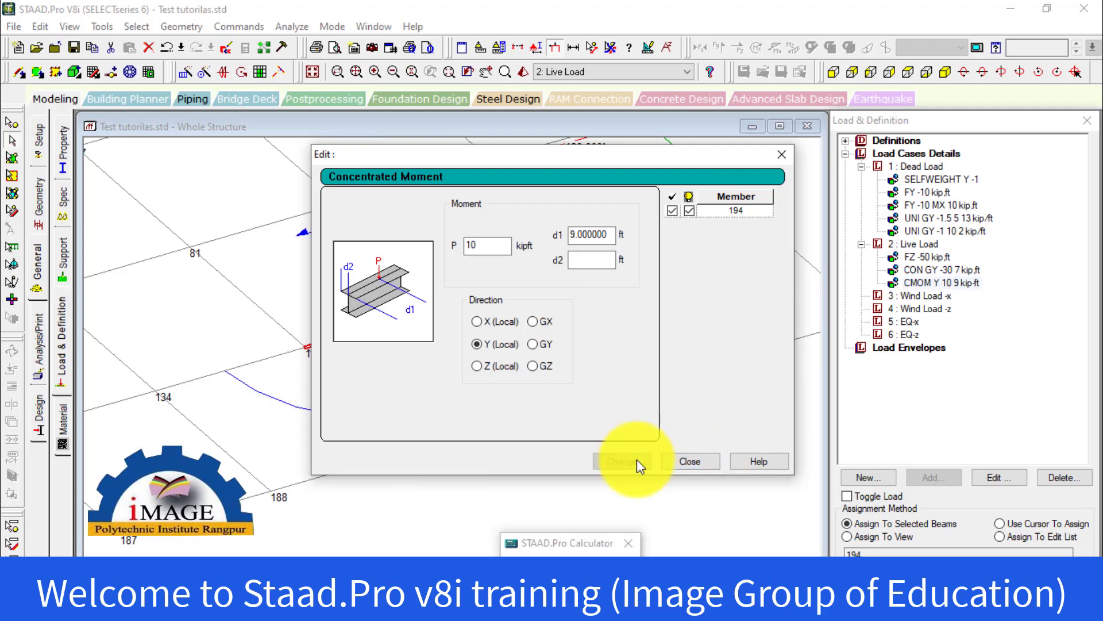
pyautogui.click(697, 461)
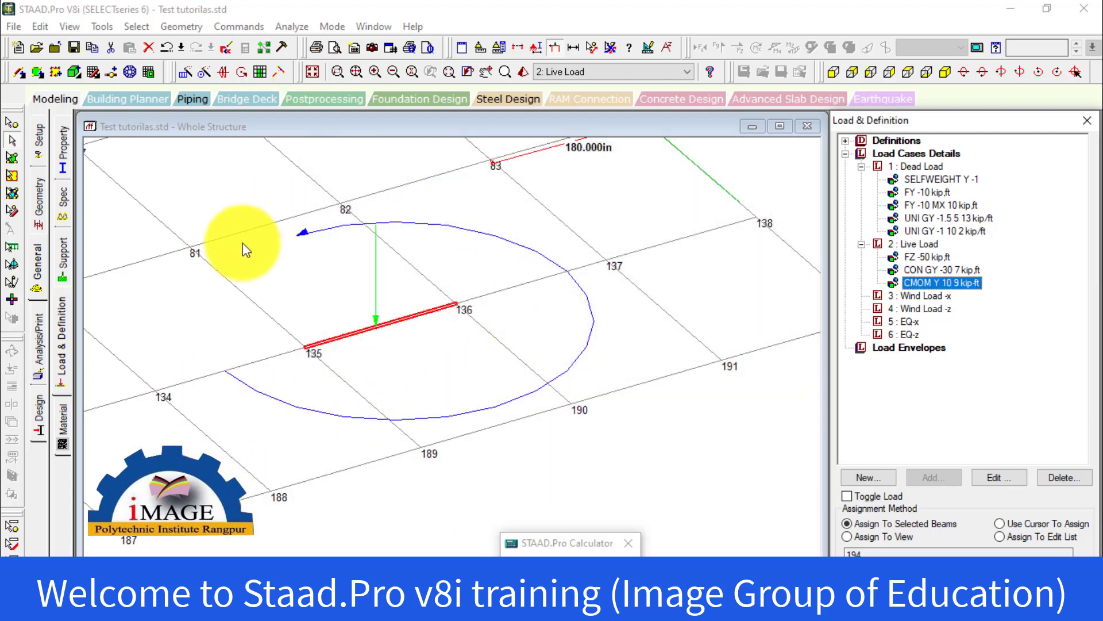
# Set the concentrated moment on the beam between nodes 135 and 136 back to the X (Local) direction
pyautogui.doubleClick(919, 282)
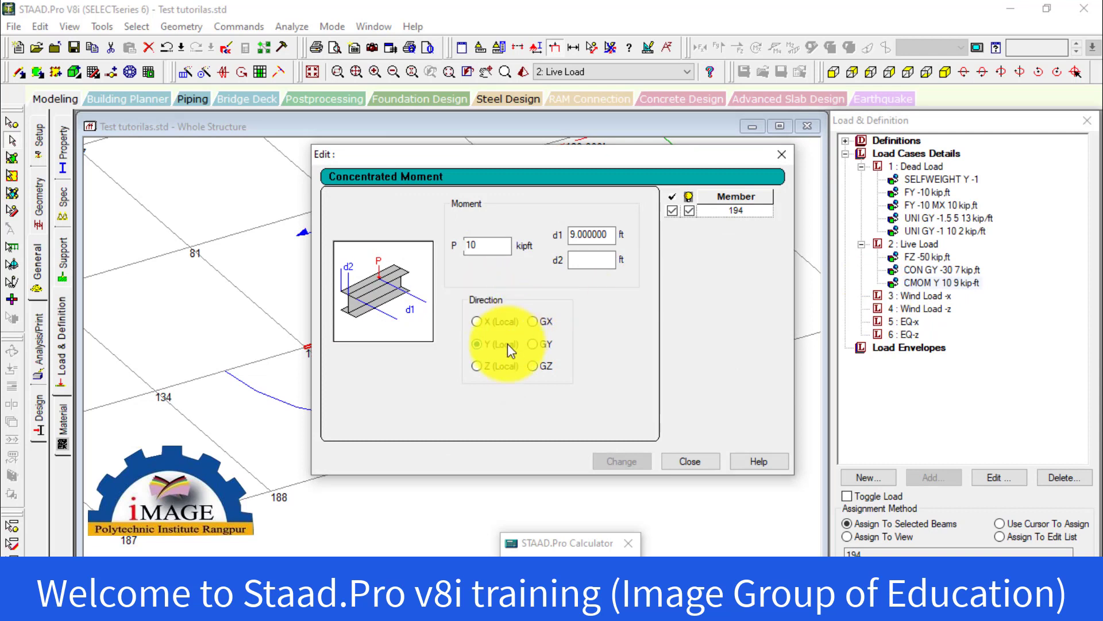
pyautogui.click(494, 326)
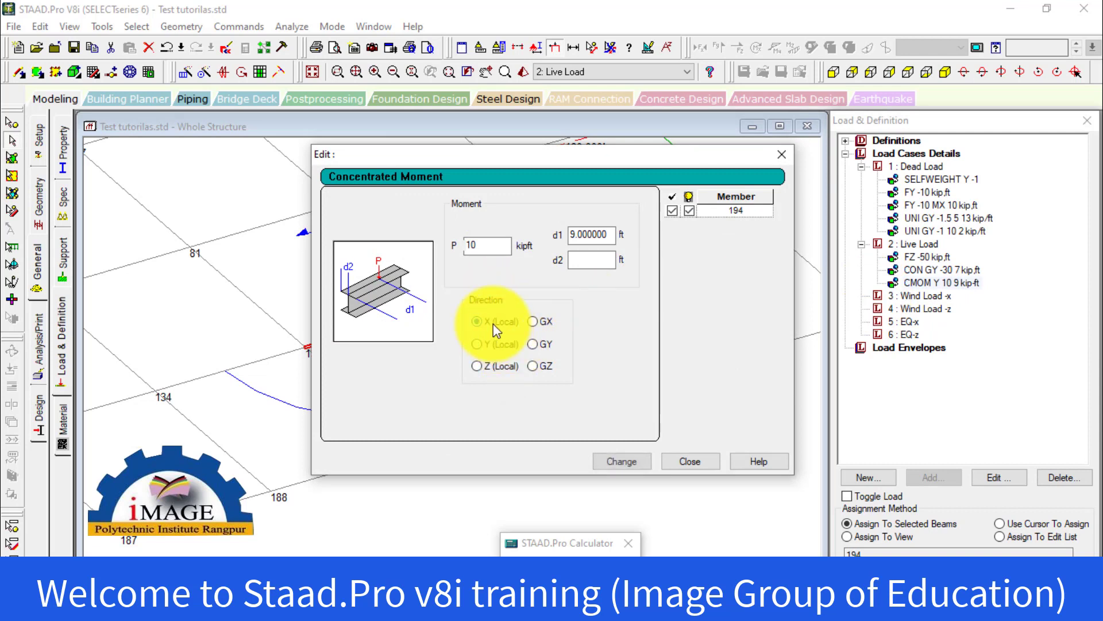
pyautogui.click(612, 463)
pyautogui.click(690, 460)
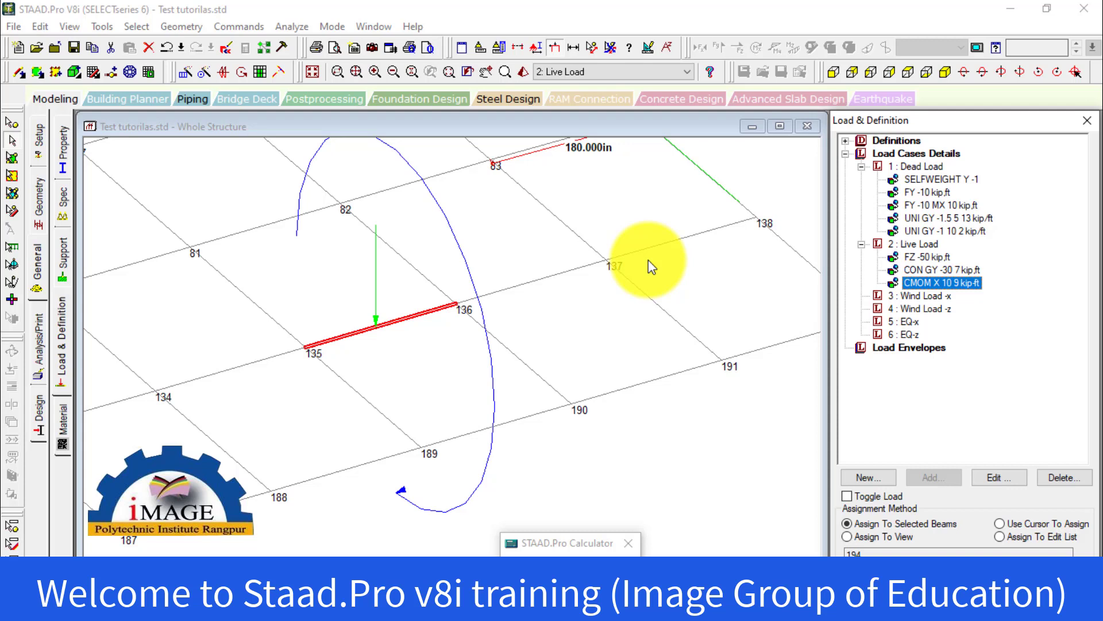
pyautogui.click(198, 435)
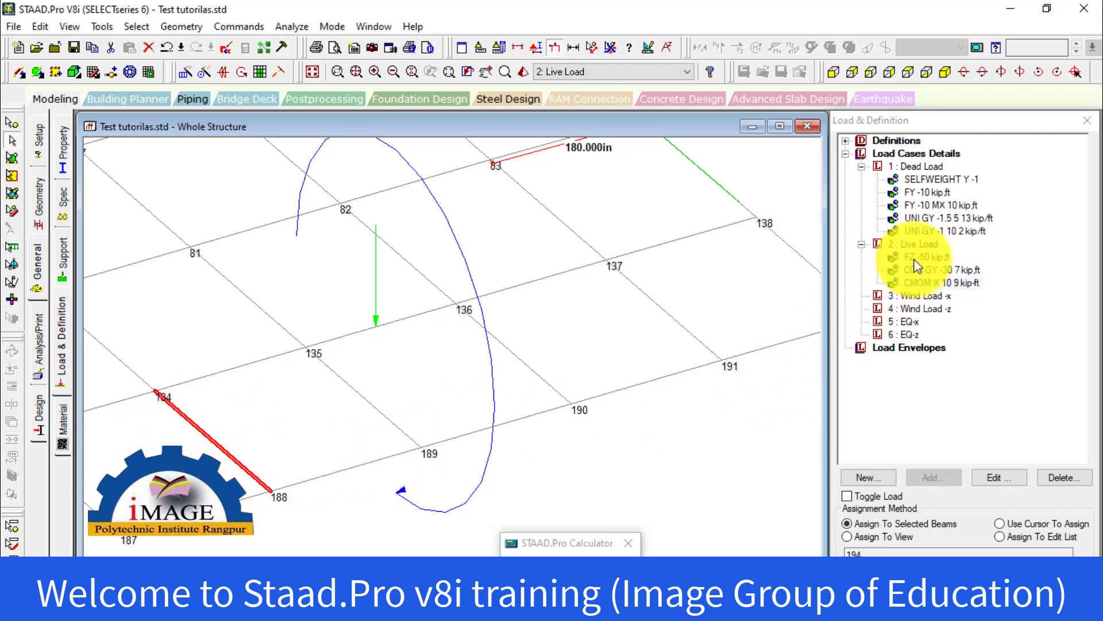
pyautogui.click(569, 350)
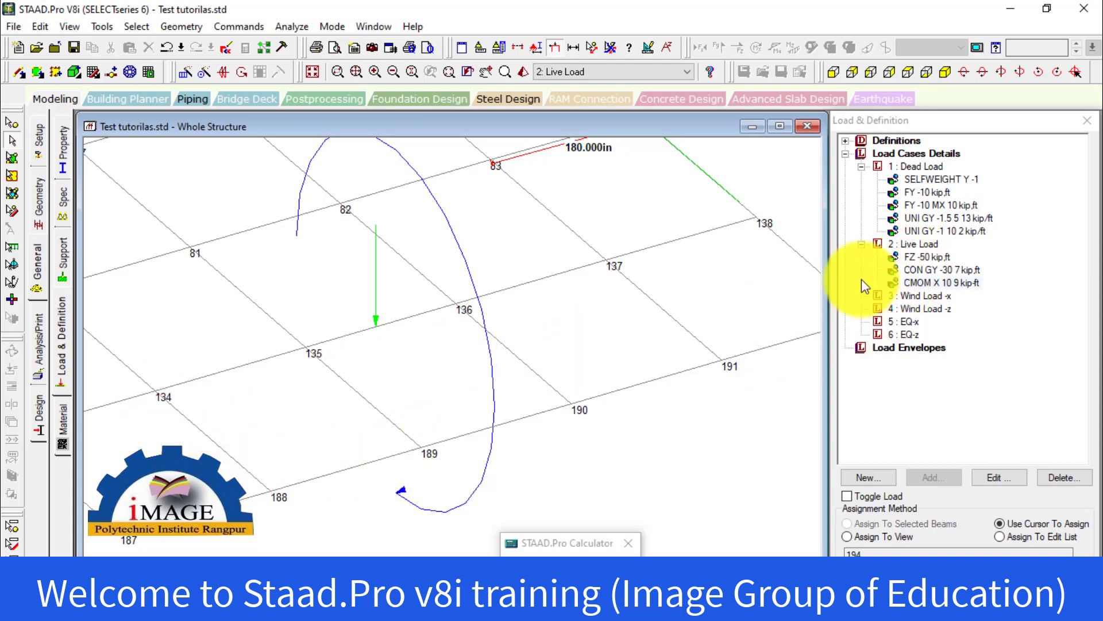
pyautogui.click(920, 283)
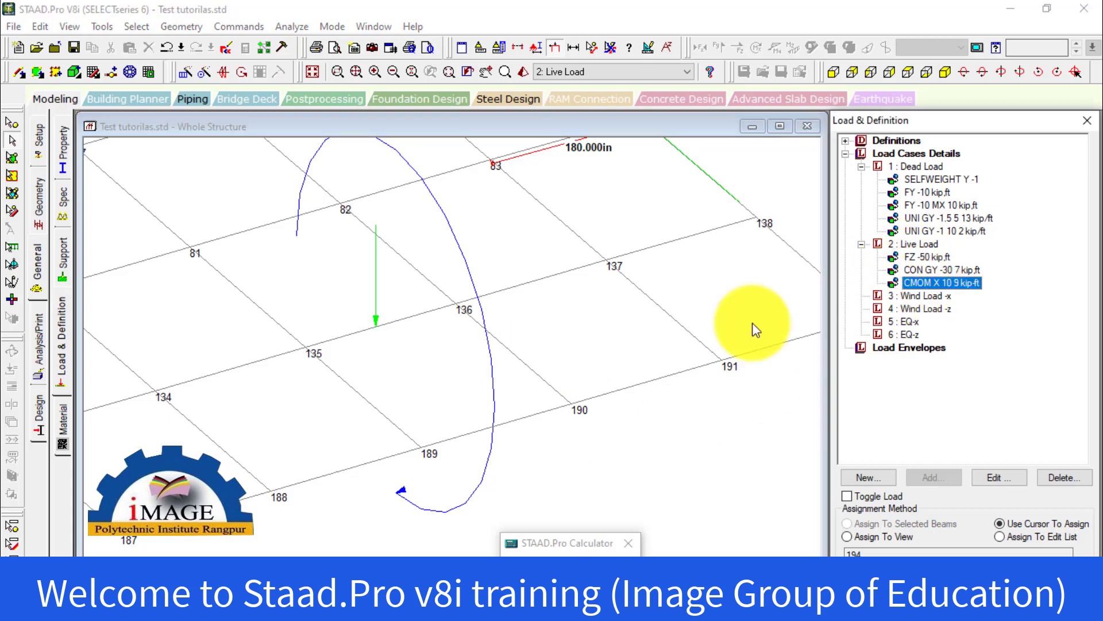
pyautogui.click(252, 367)
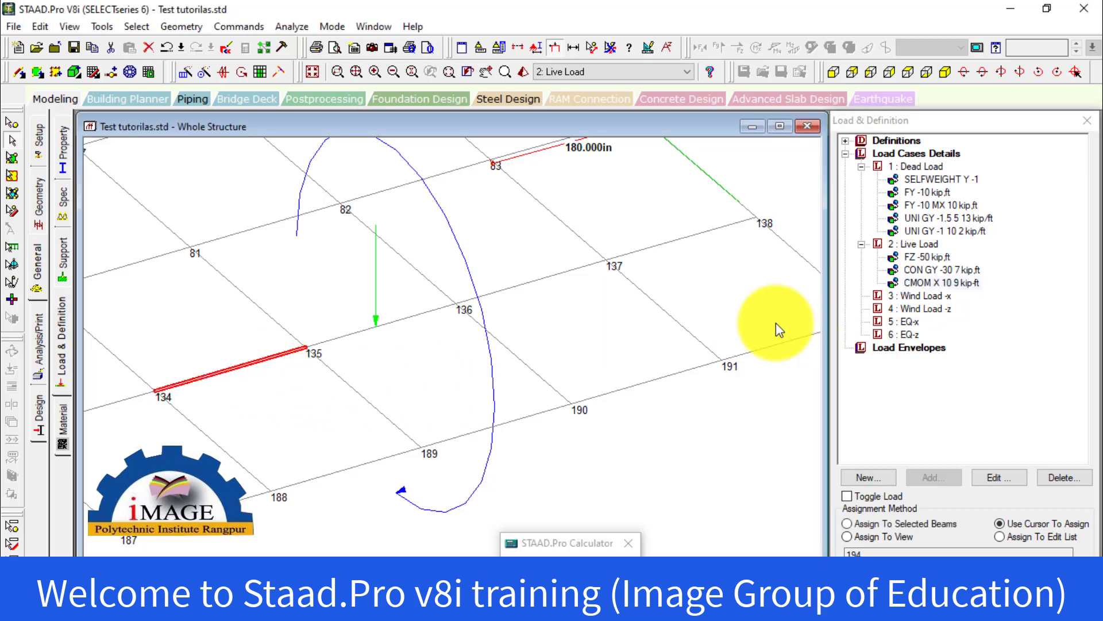
# Set the Live Load concentrated moment's direction to Z (Local), apply it, and check its rotation on the frame
pyautogui.doubleClick(933, 286)
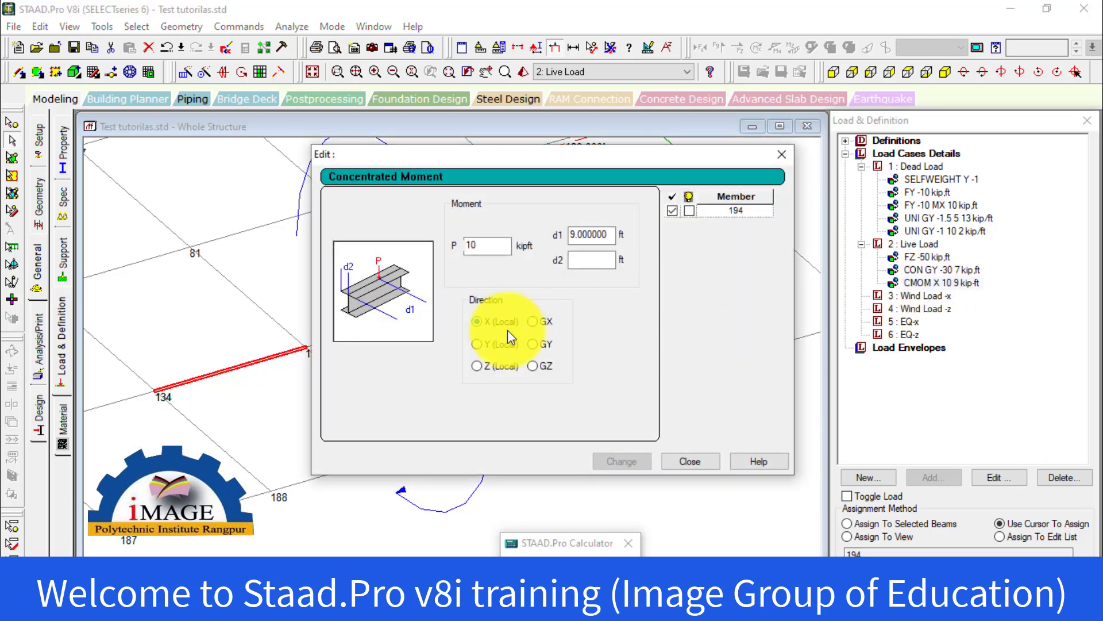
pyautogui.click(499, 365)
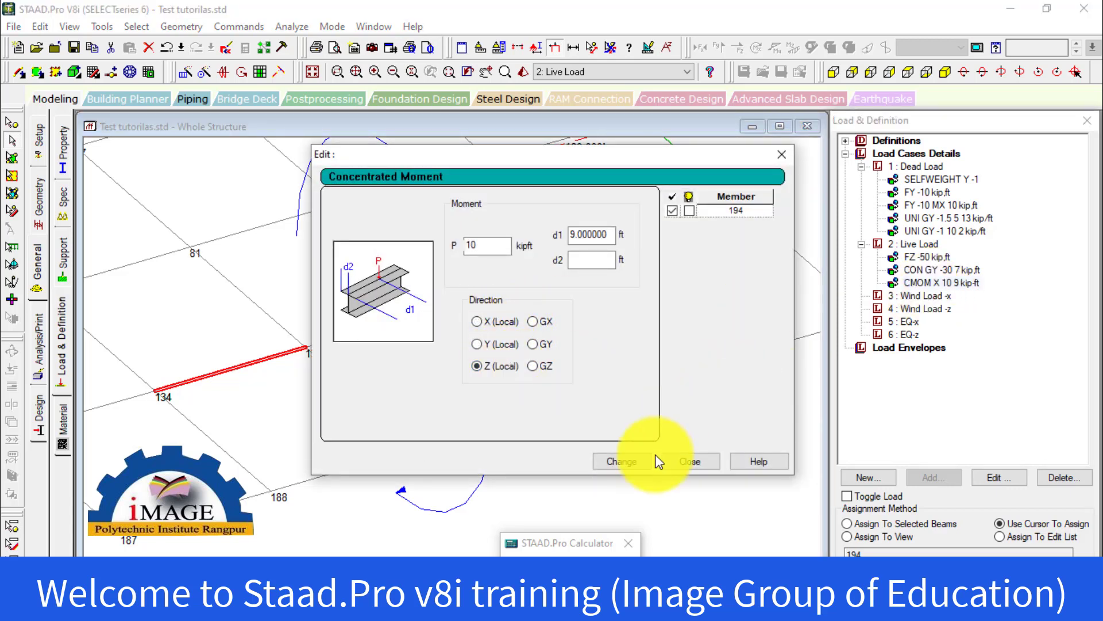
pyautogui.click(636, 463)
pyautogui.click(686, 460)
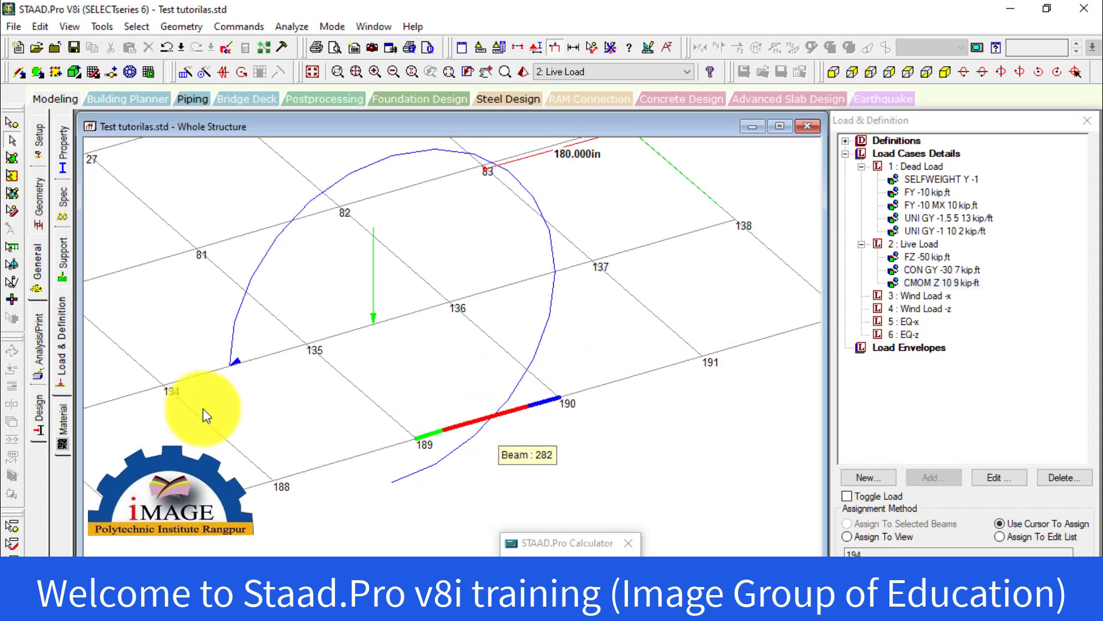
pyautogui.click(231, 370)
pyautogui.click(256, 386)
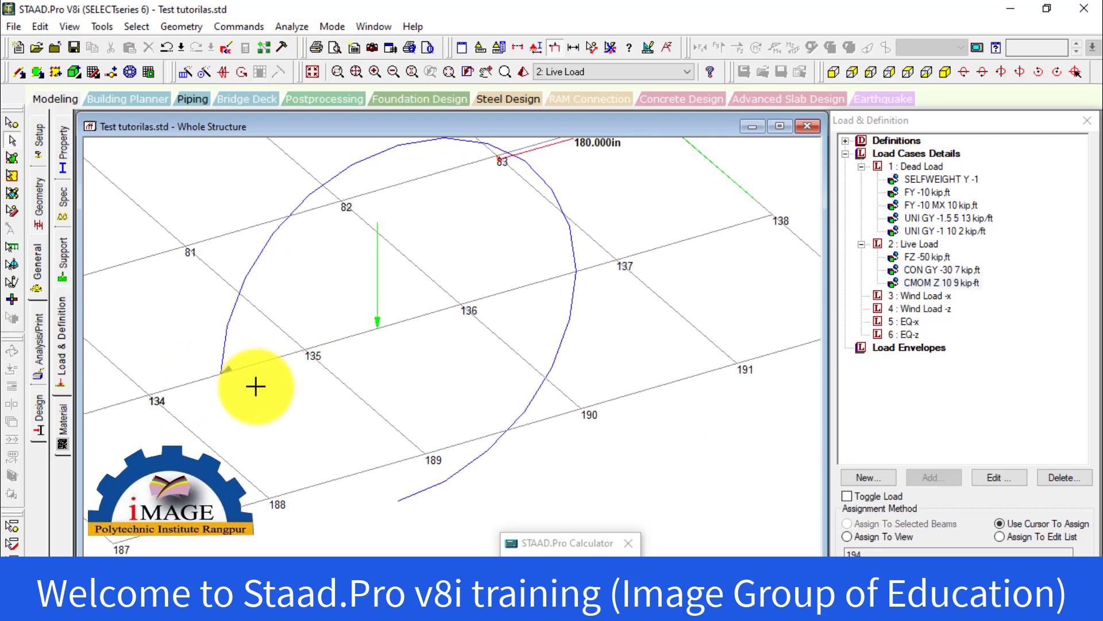
pyautogui.scroll(-2, 258, 388)
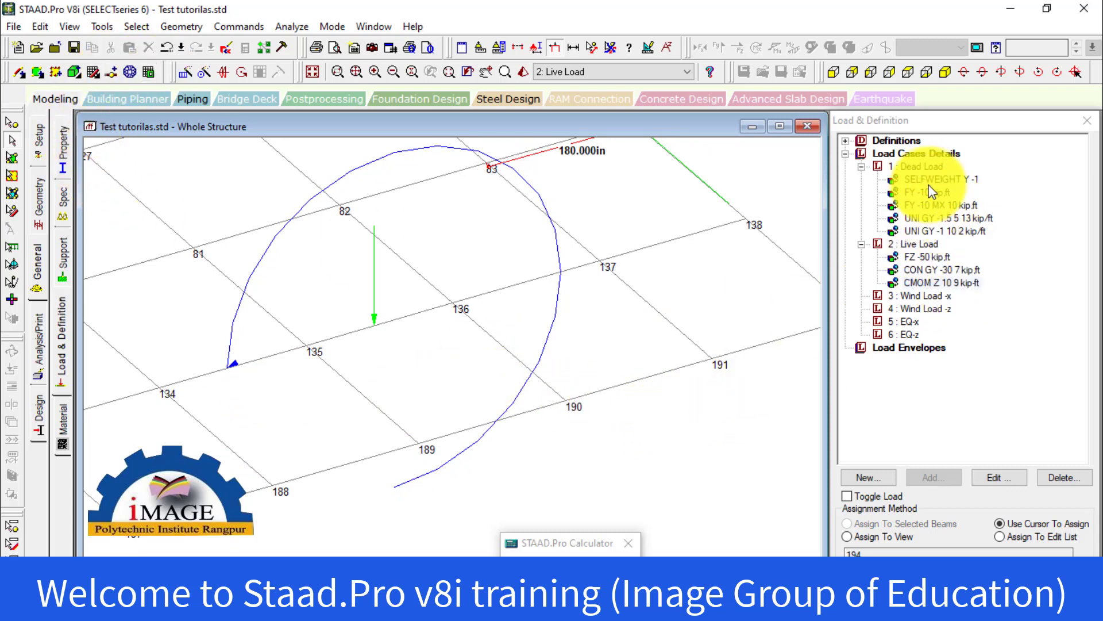
# Compare the loads shown on the frame for the Dead Load and Live Load cases, including the Live Load concentrated force, declining the auto save
pyautogui.click(923, 167)
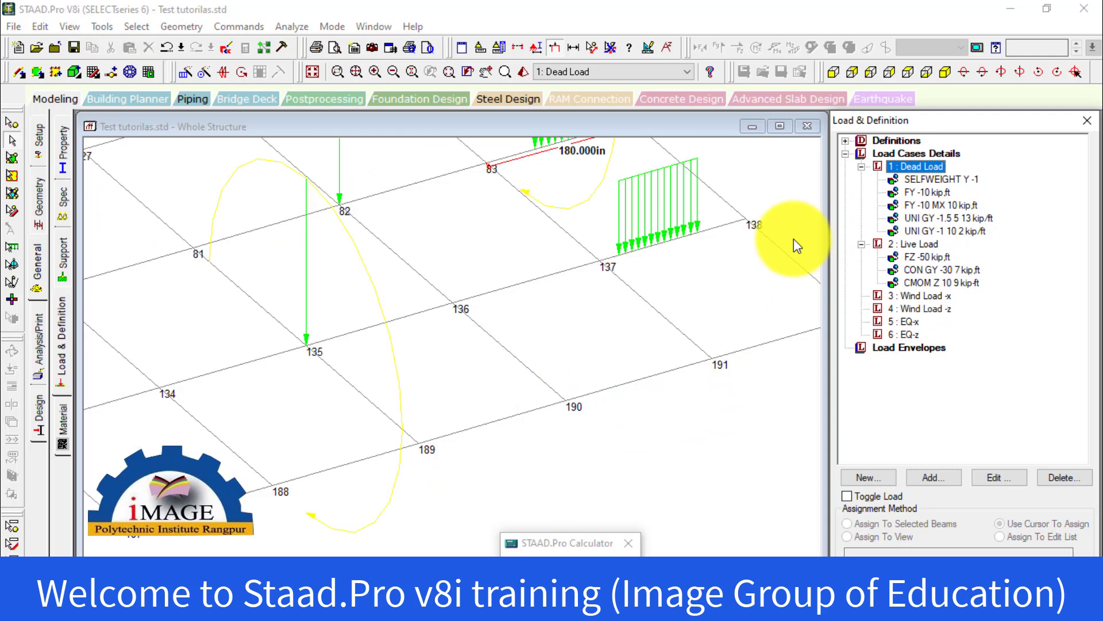
pyautogui.scroll(-2, 669, 369)
pyautogui.moveTo(688, 354); pyautogui.dragTo(679, 461, button='middle')
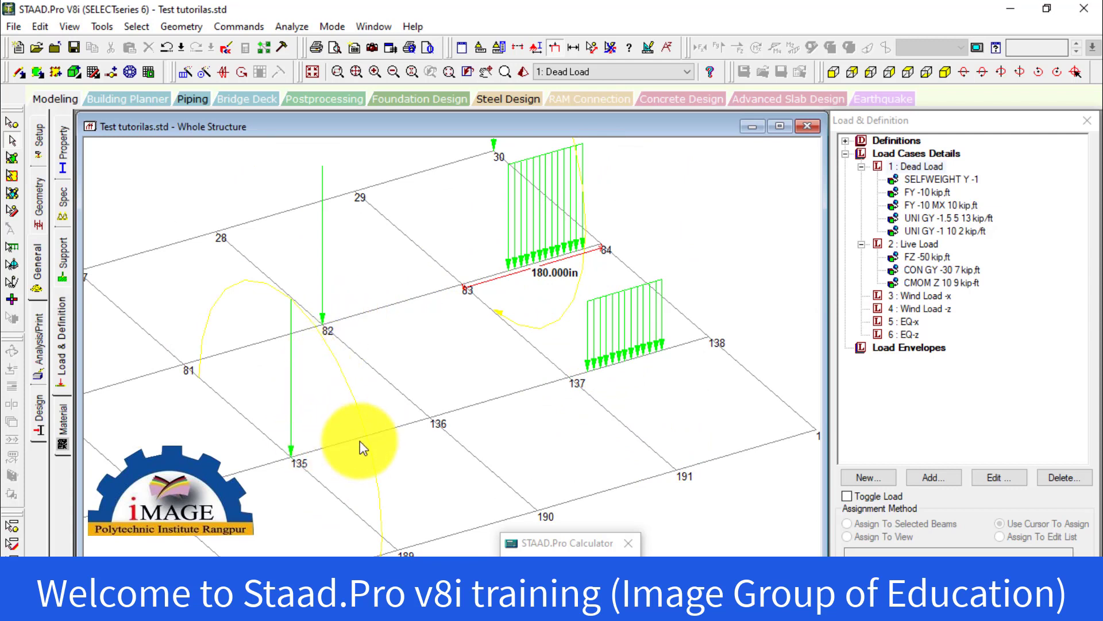
pyautogui.click(920, 246)
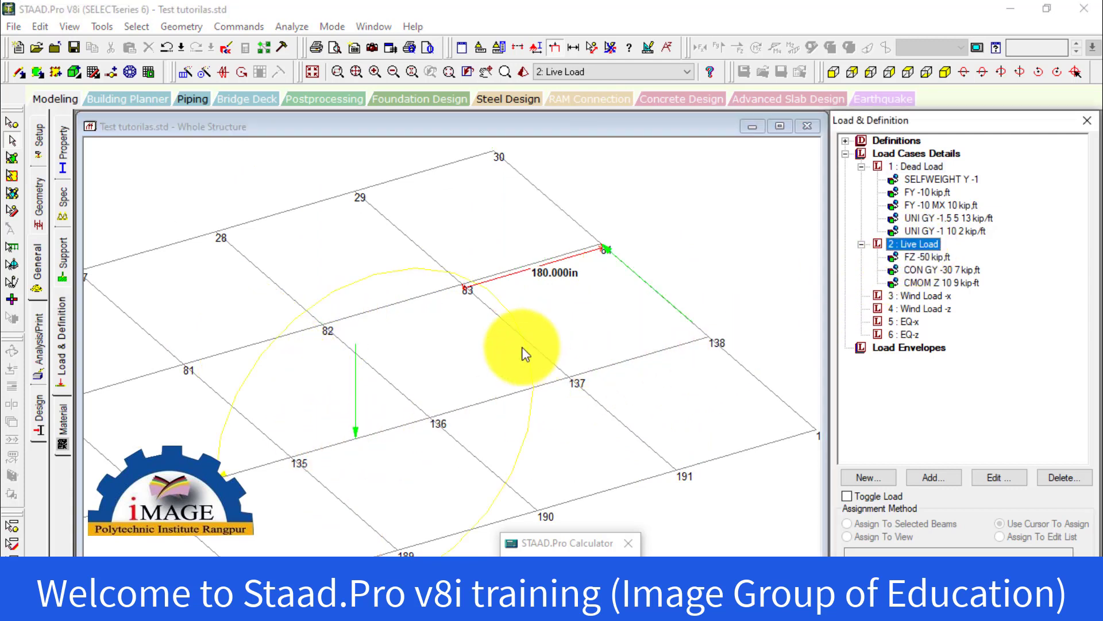
pyautogui.click(921, 166)
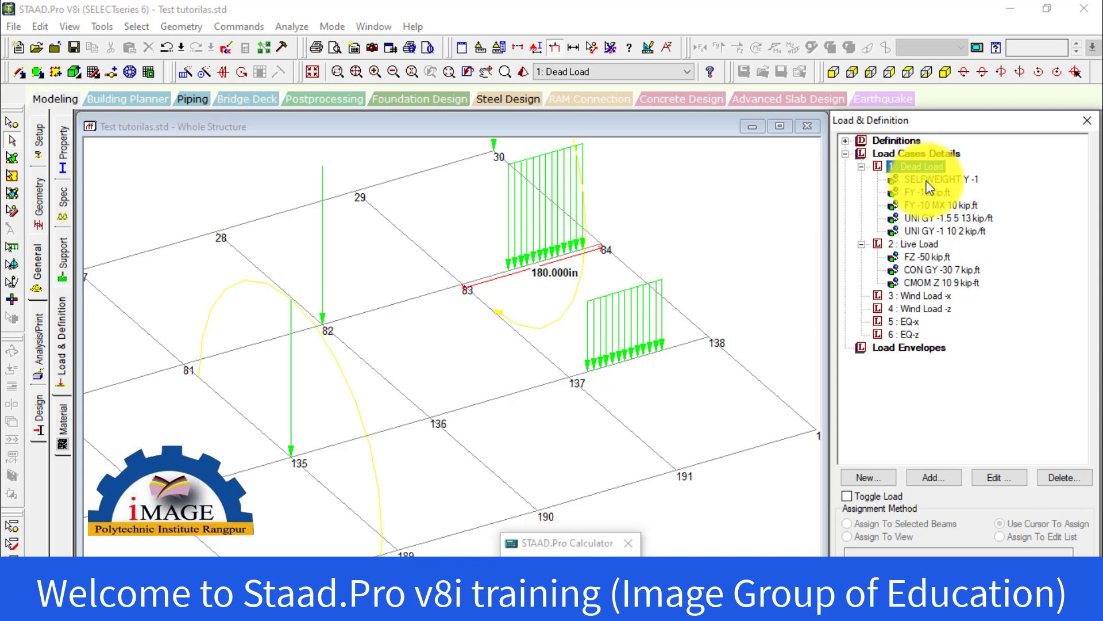
pyautogui.click(912, 246)
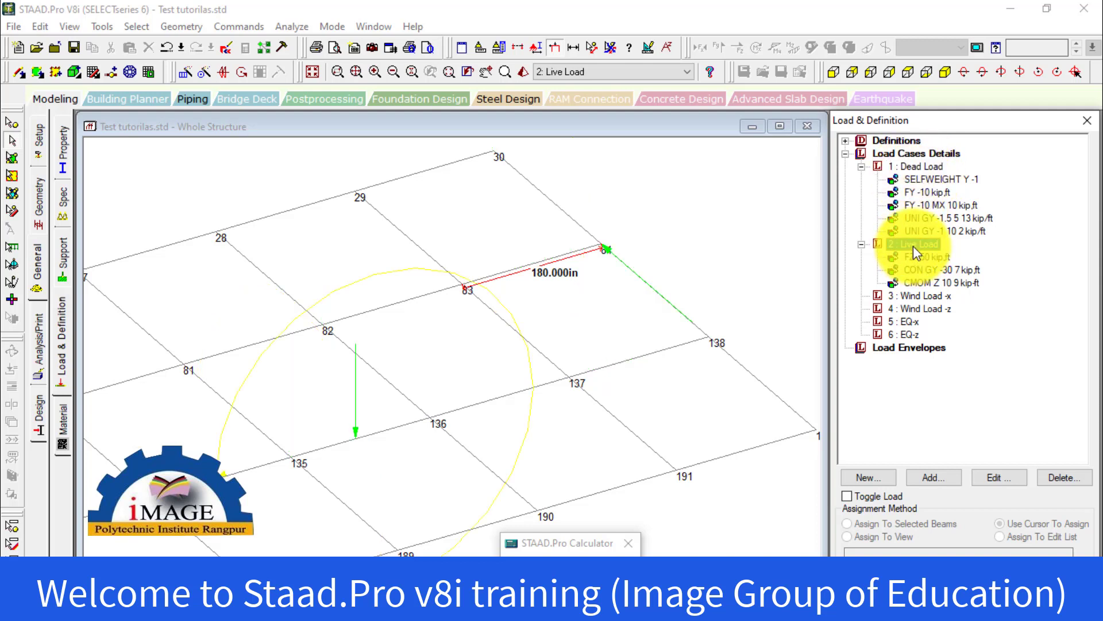
pyautogui.click(915, 269)
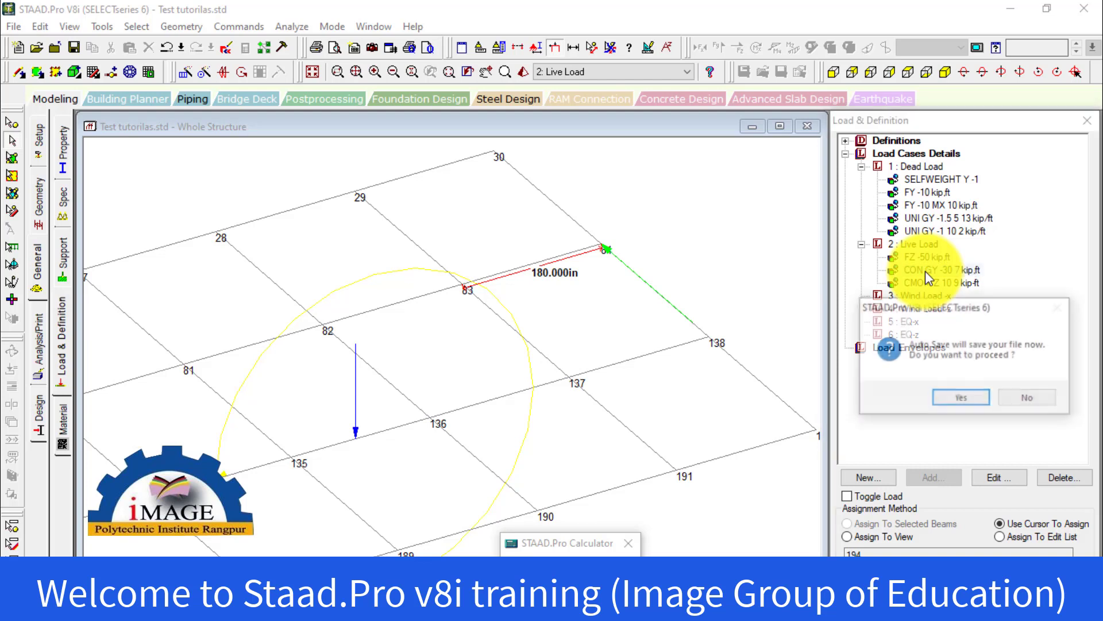
pyautogui.click(1025, 396)
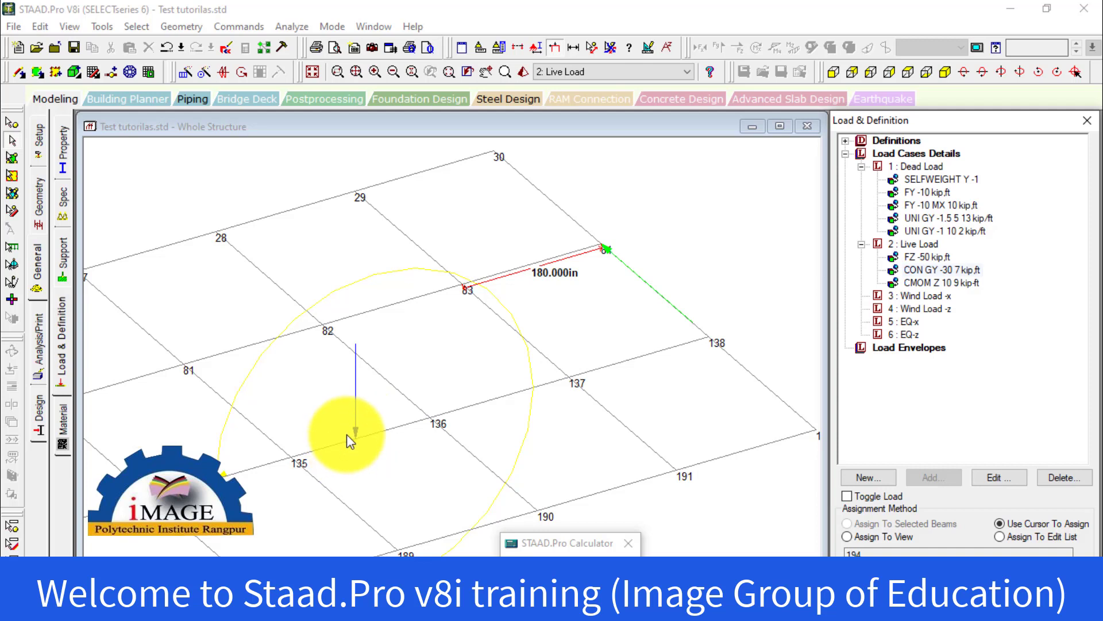
# Examine where the Dead Load case's FY -10 nodal load and its two uniform member loads act on the frame
pyautogui.click(910, 196)
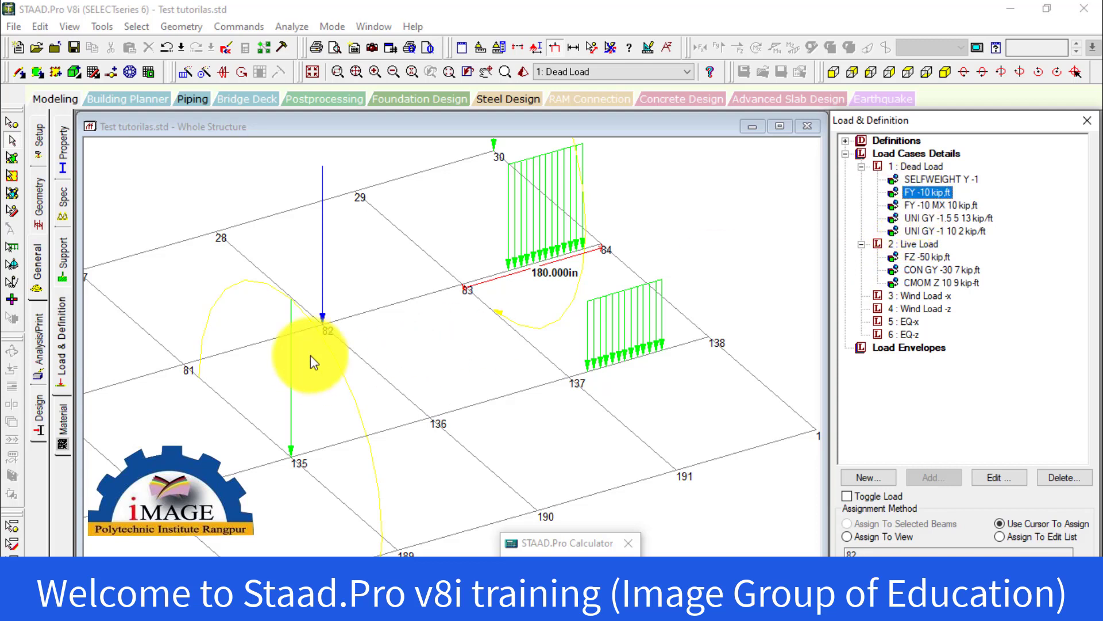
pyautogui.click(938, 218)
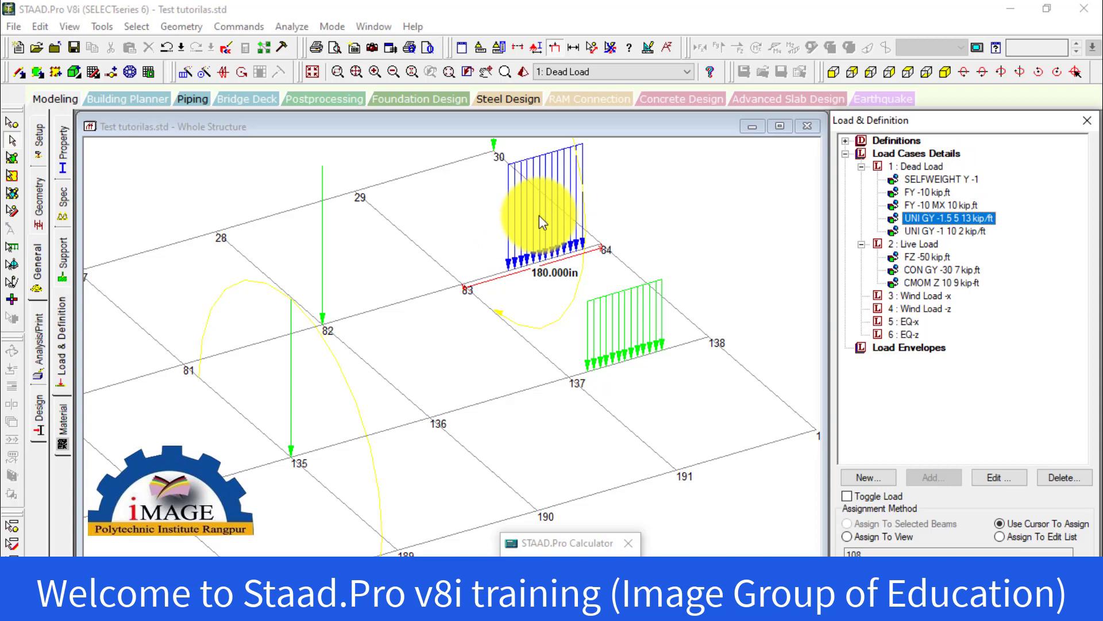
pyautogui.click(966, 232)
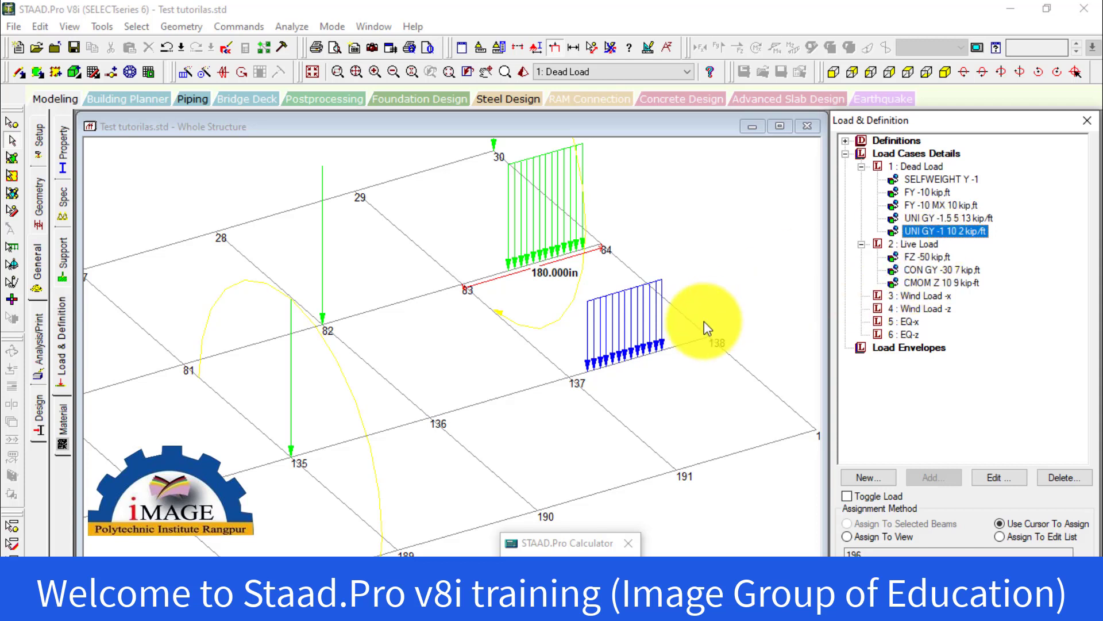
pyautogui.click(937, 218)
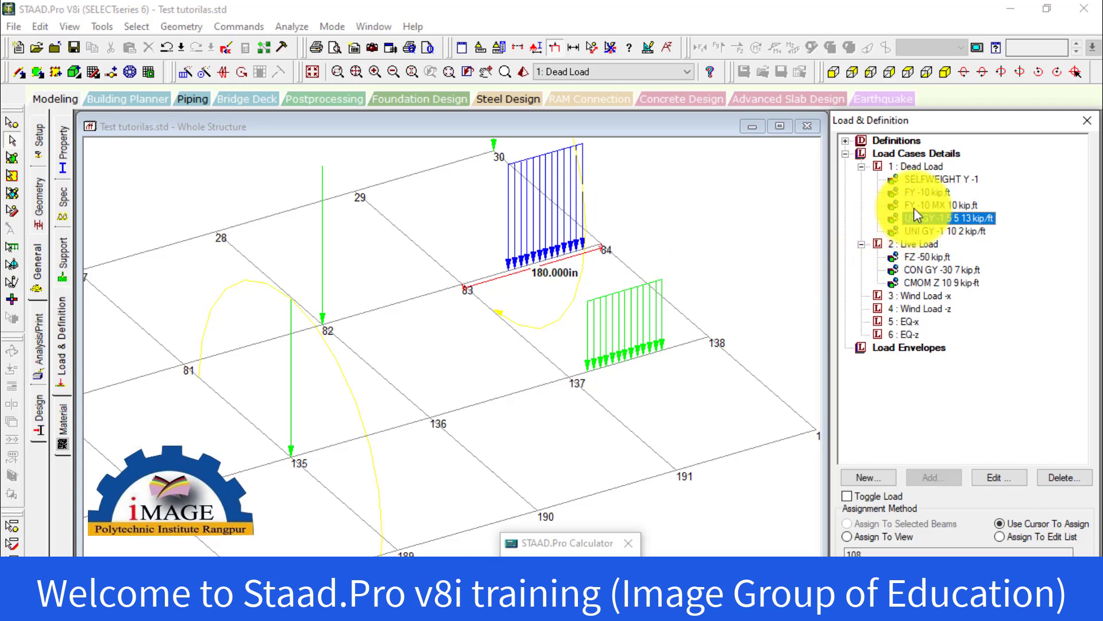
pyautogui.click(920, 192)
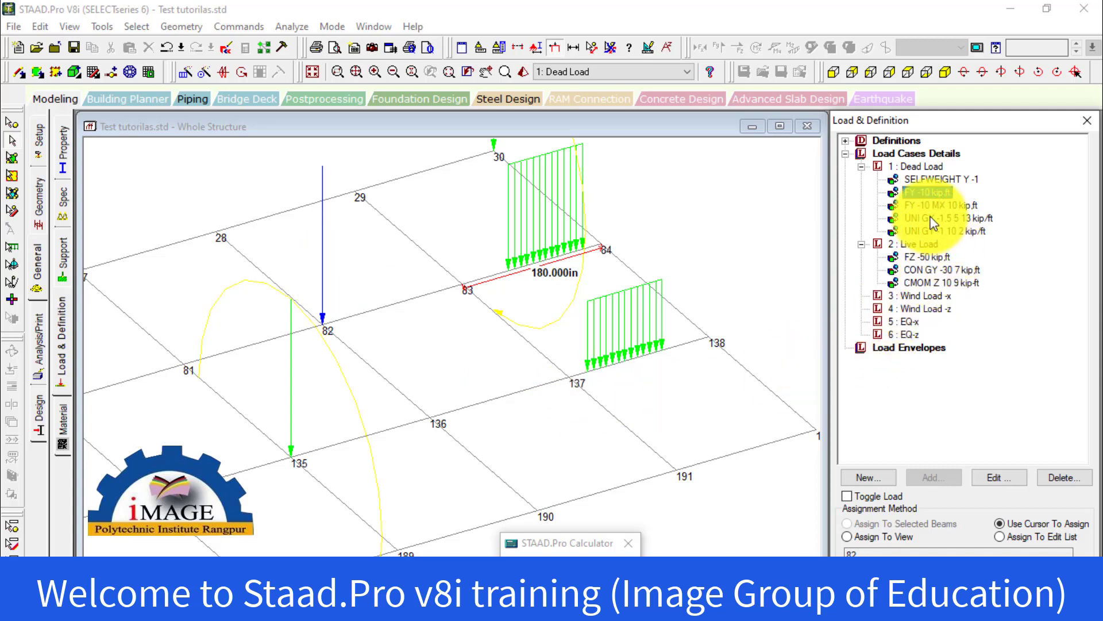
# Start a new linear varying member load in the Dead Load case with W1 set to -0.5 kip/ft
pyautogui.click(917, 166)
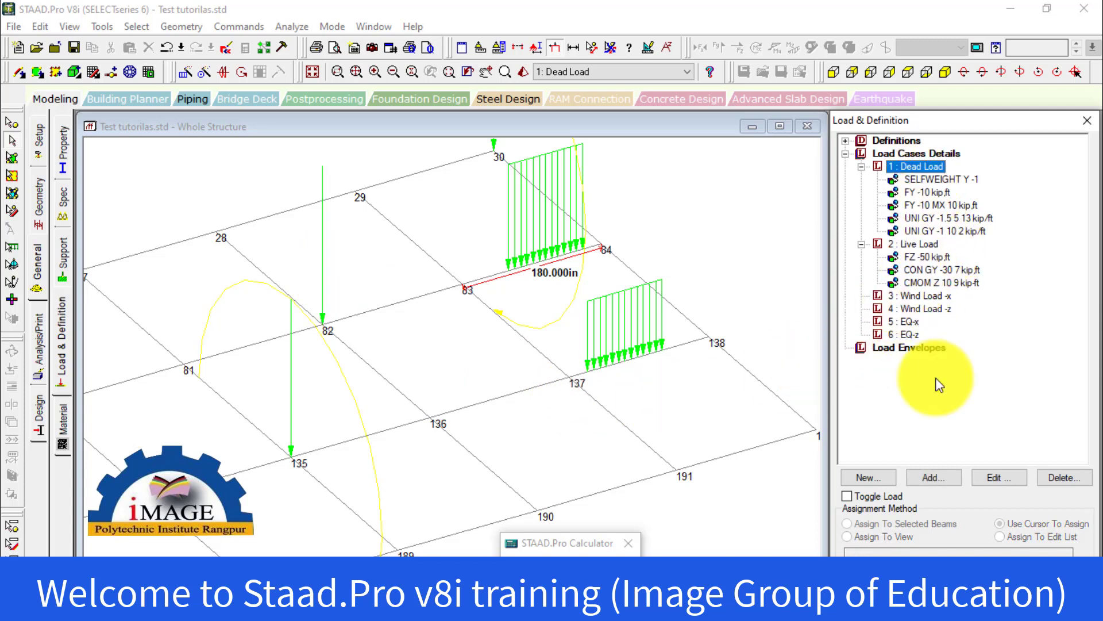
pyautogui.click(947, 482)
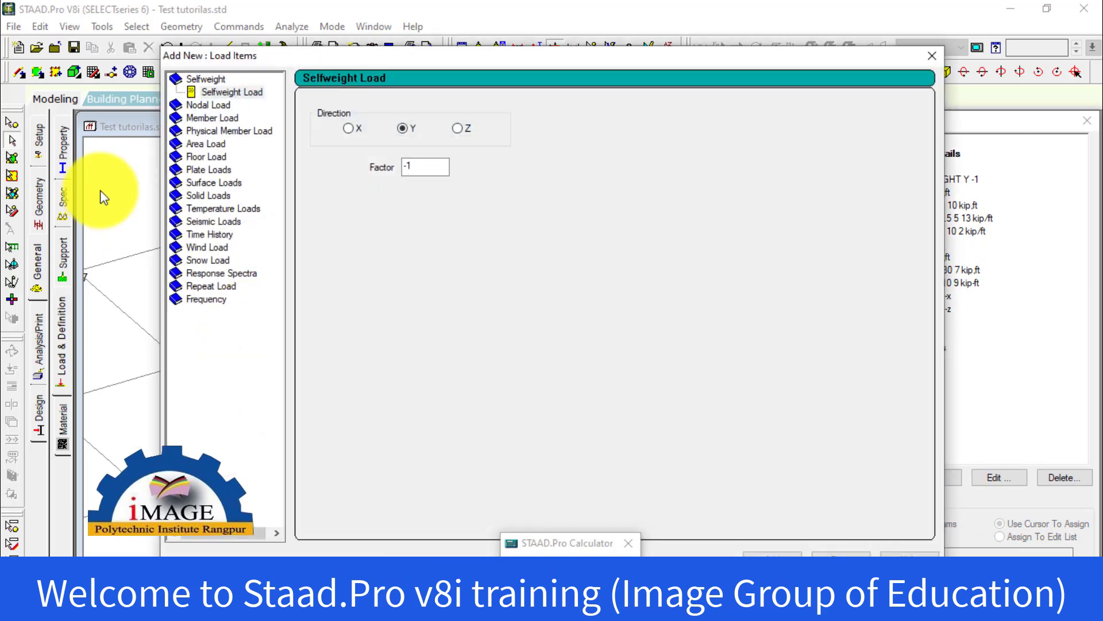
pyautogui.click(183, 119)
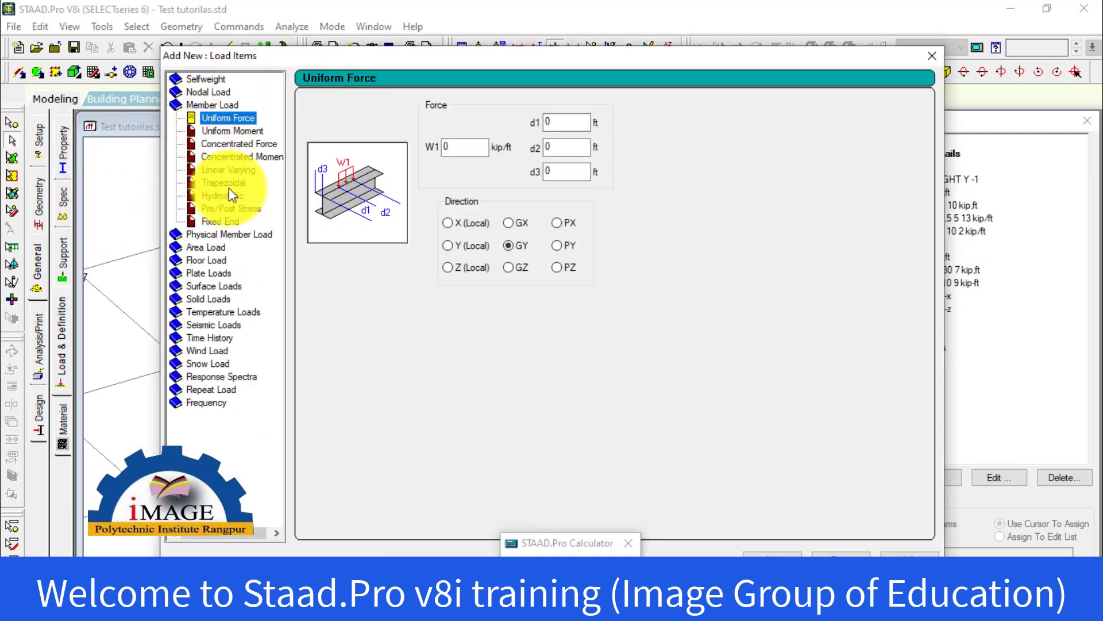
pyautogui.click(231, 172)
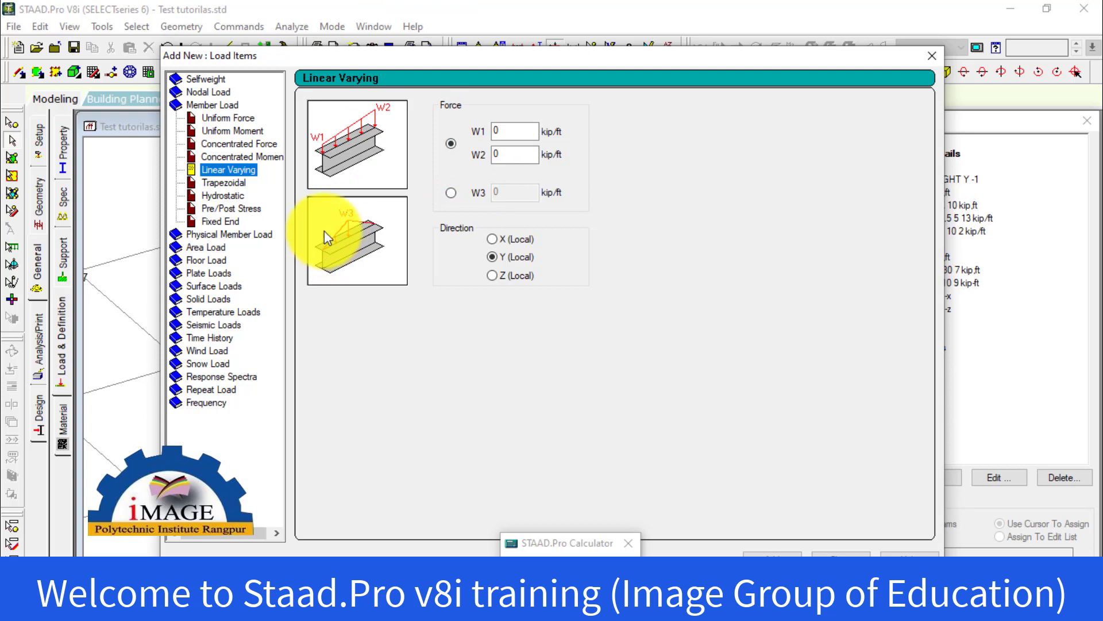
pyautogui.click(512, 131)
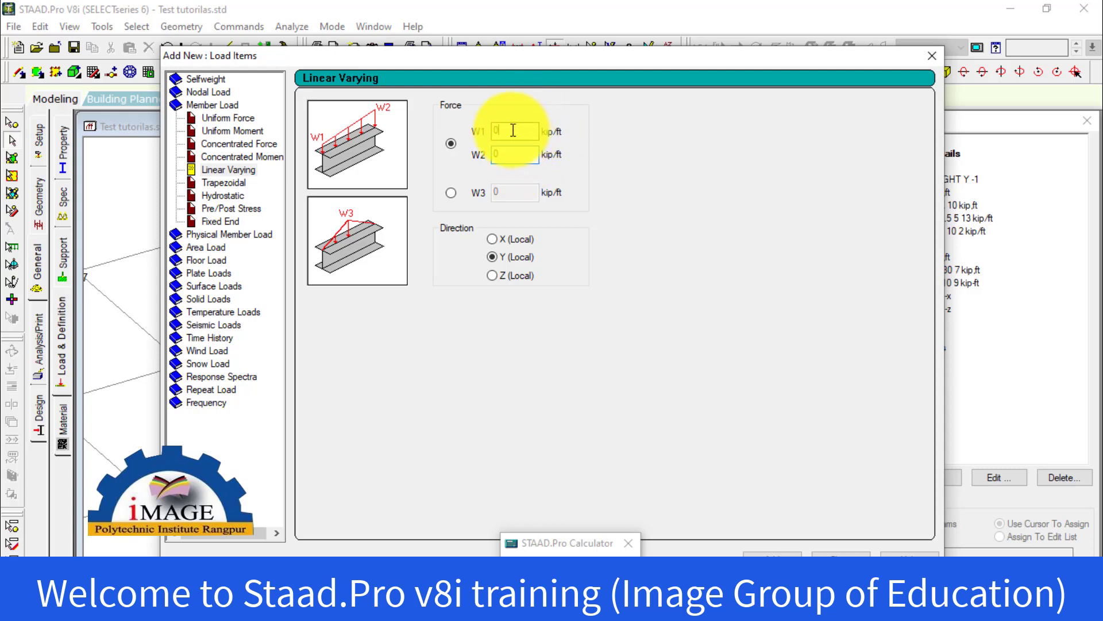
pyautogui.moveTo(517, 131); pyautogui.dragTo(472, 134)
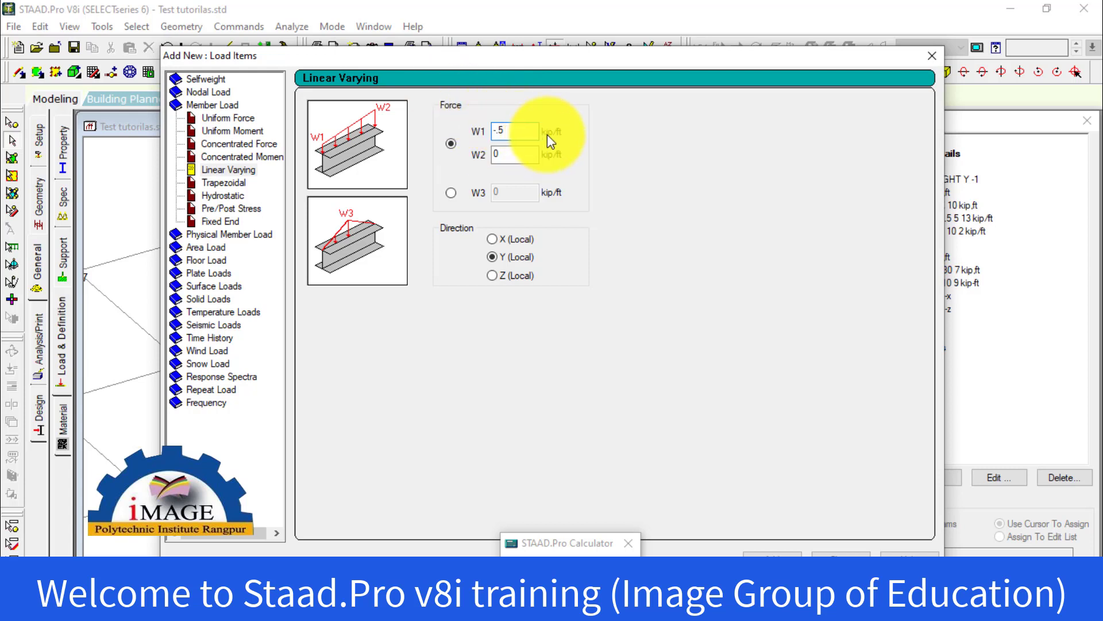
pyautogui.press('Tab')
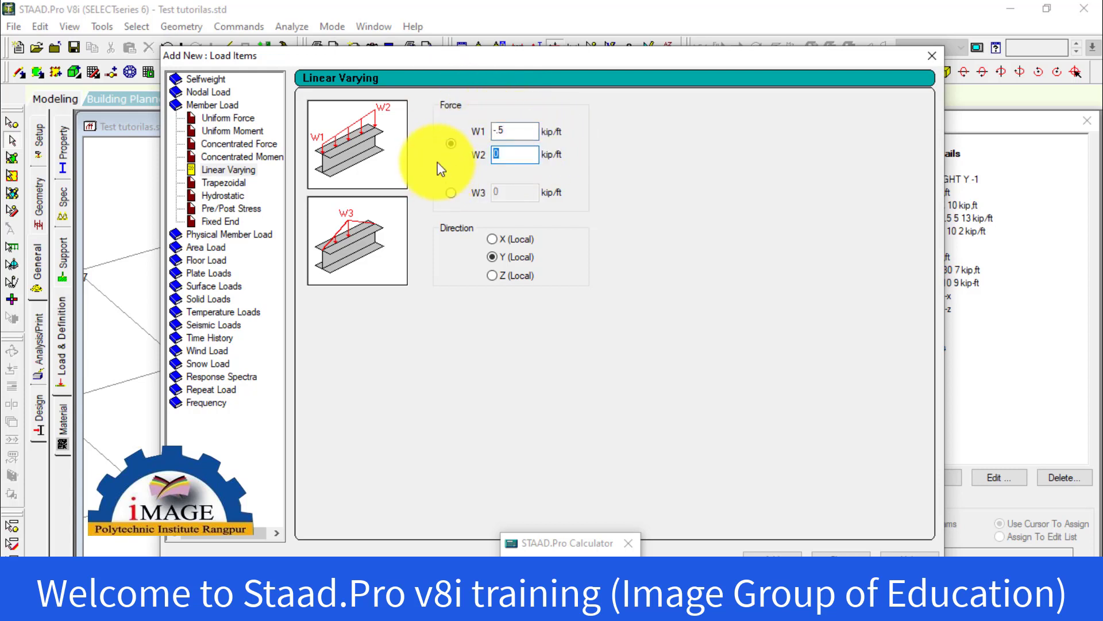
# Set W2 to -1.5 kip/ft and add the linear varying load in the Y (Local) direction to Dead Load
pyautogui.write('1.5')
pyautogui.press('BackSpace')
pyautogui.press('BackSpace')
pyautogui.press('BackSpace')
pyautogui.write('-1.5')
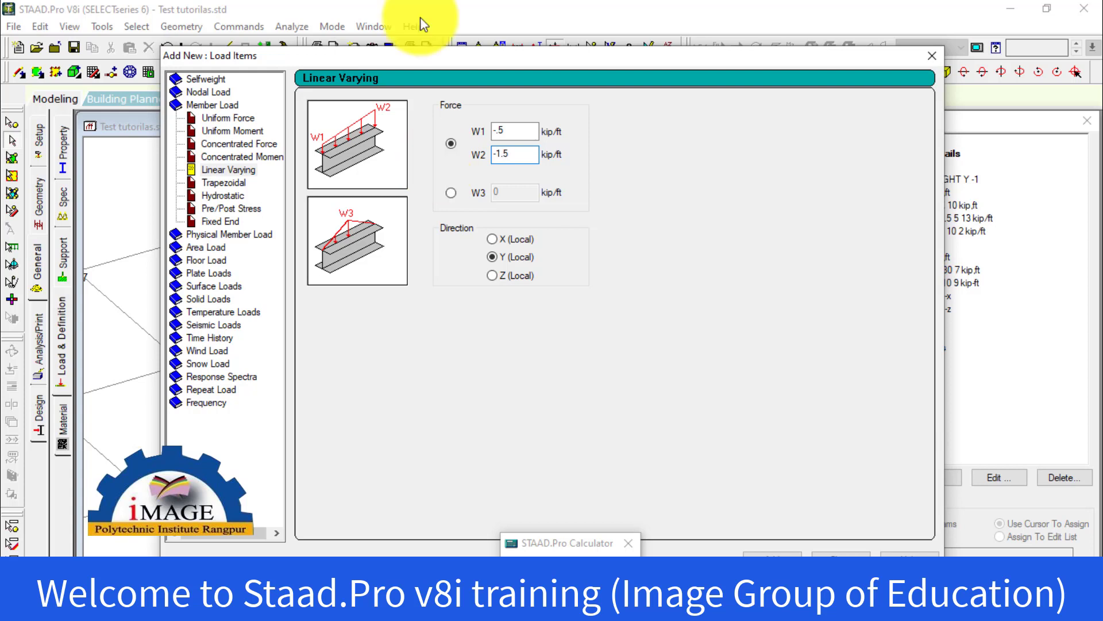
pyautogui.click(452, 192)
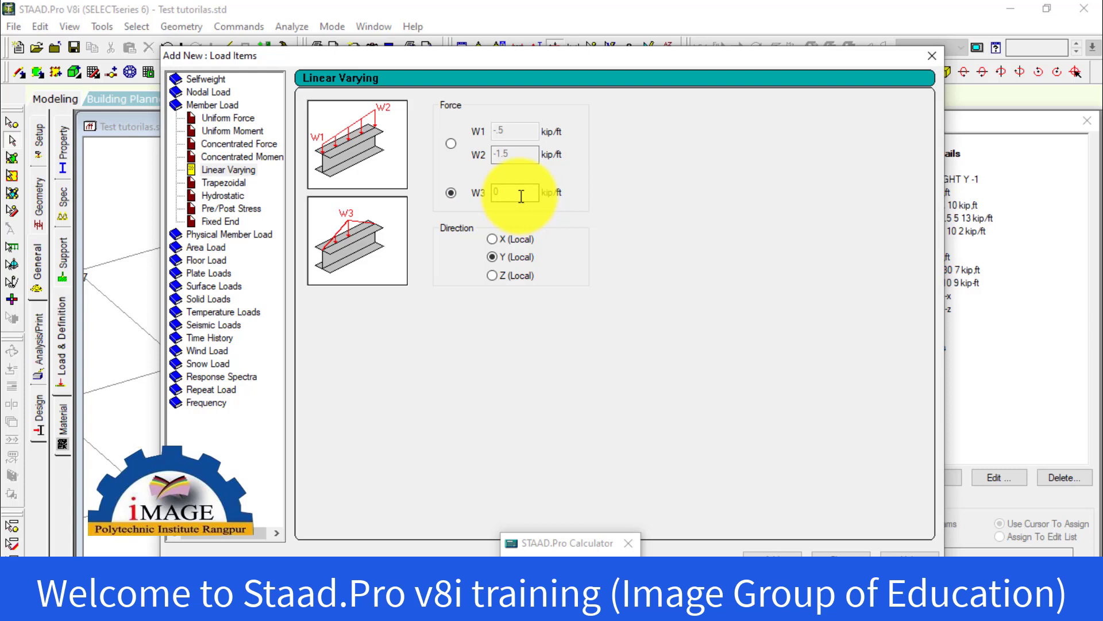
pyautogui.click(451, 144)
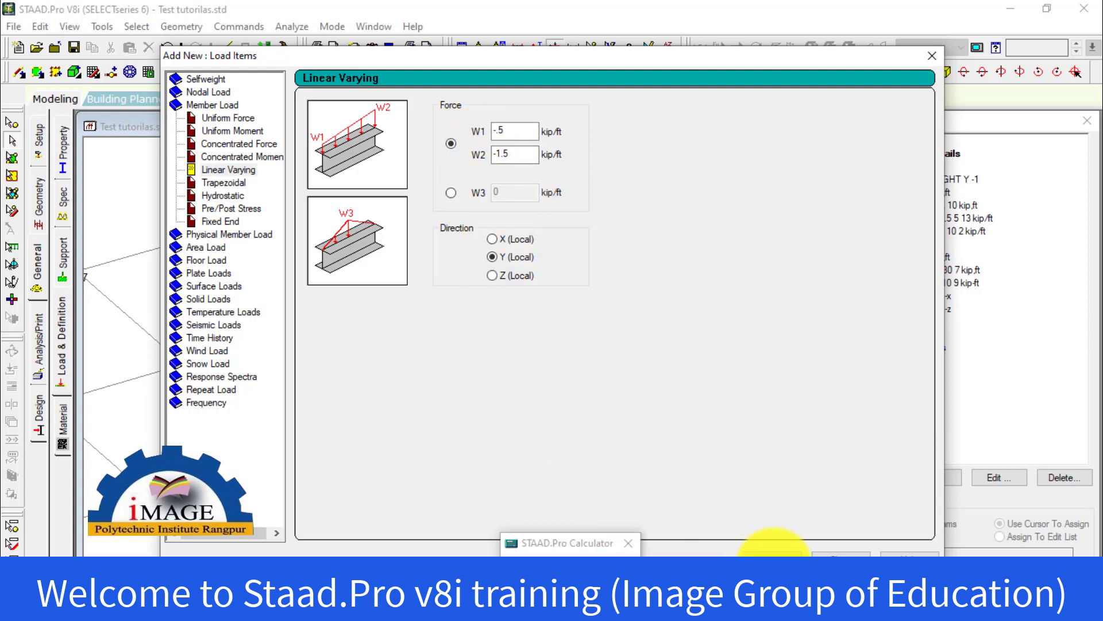
pyautogui.click(772, 553)
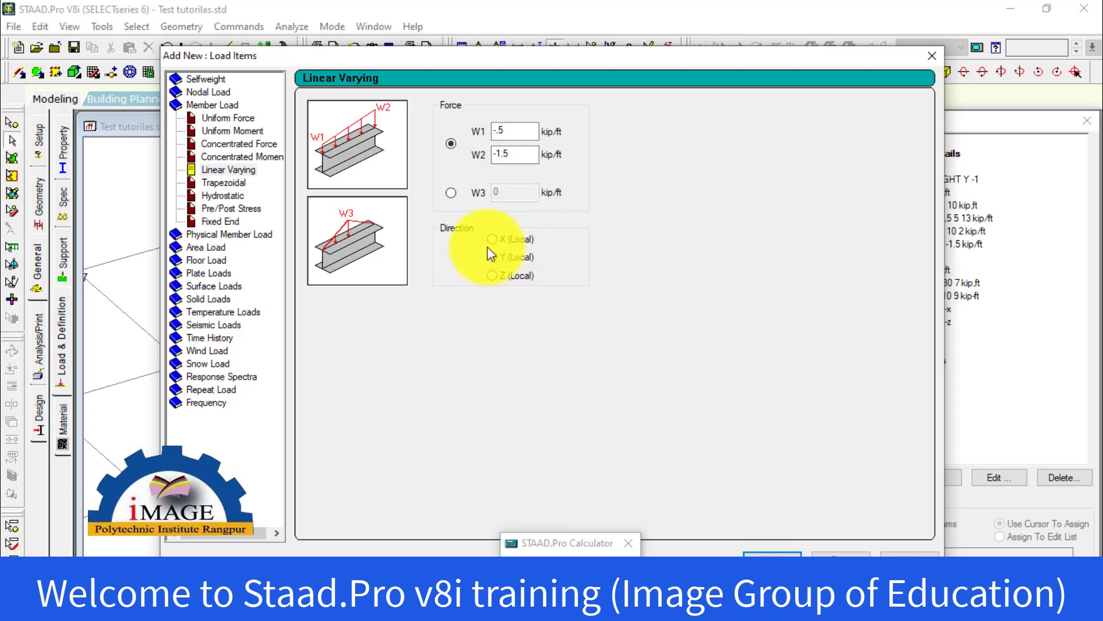
# Add a second linear varying load to Dead Load using the triangular W3 option at -3 kip/ft in Y (Local)
pyautogui.click(451, 193)
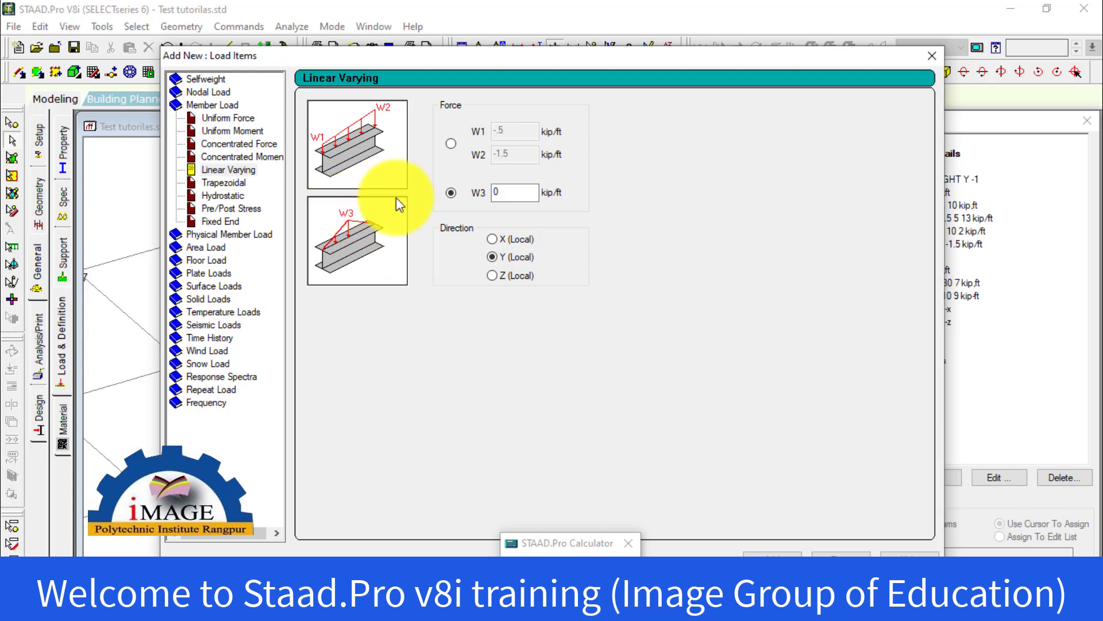
pyautogui.doubleClick(498, 192)
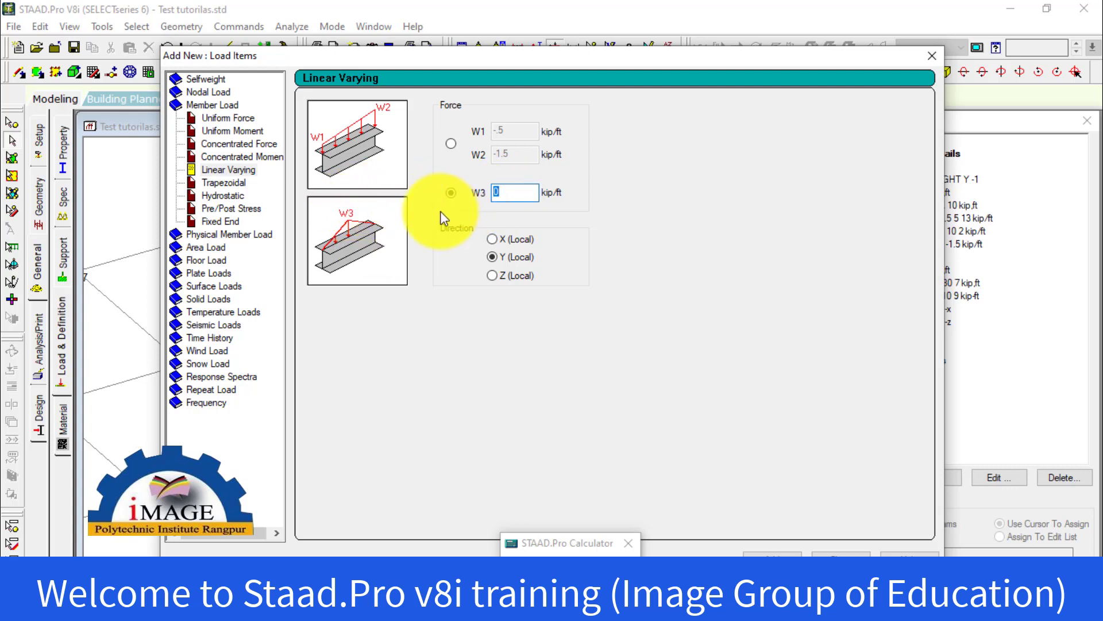
pyautogui.write('-3')
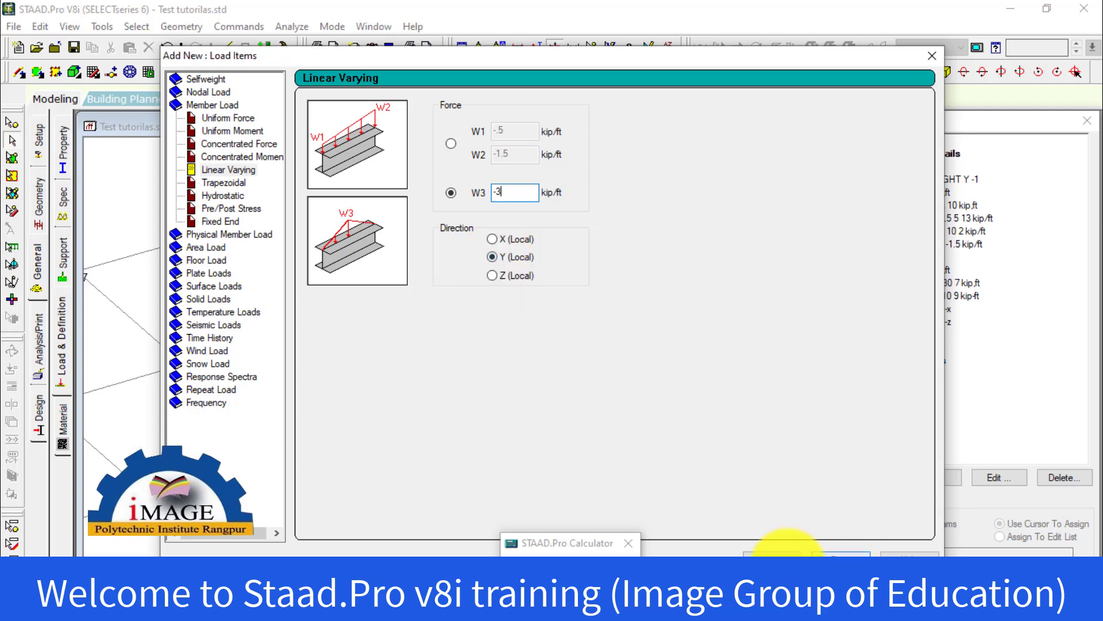
pyautogui.click(772, 553)
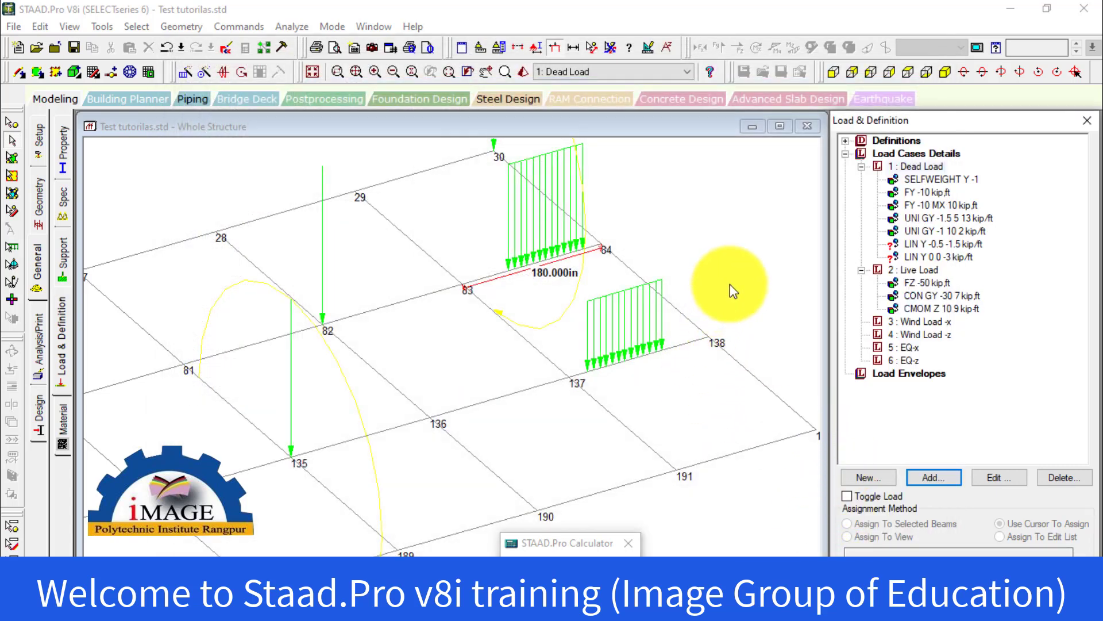
# Assign the linear varying load of -0.5 to -1.5 kip/ft to the selected beam between nodes 25 and 26, declining the auto save
pyautogui.click(922, 245)
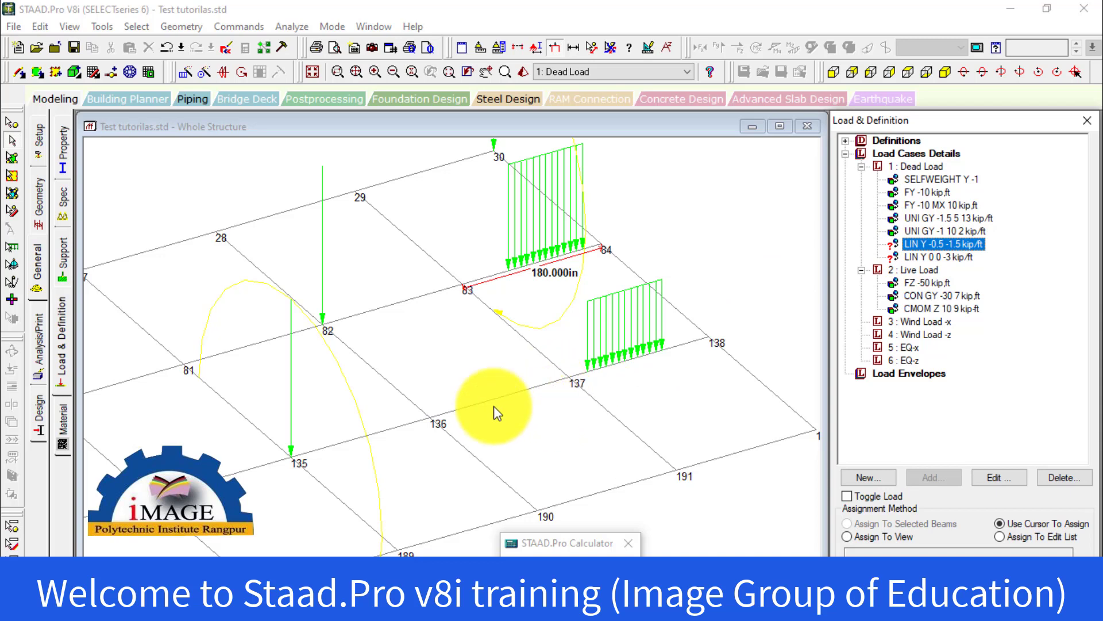
pyautogui.click(535, 384)
pyautogui.moveTo(534, 383); pyautogui.dragTo(612, 381, button='middle')
pyautogui.scroll(-4, 599, 383)
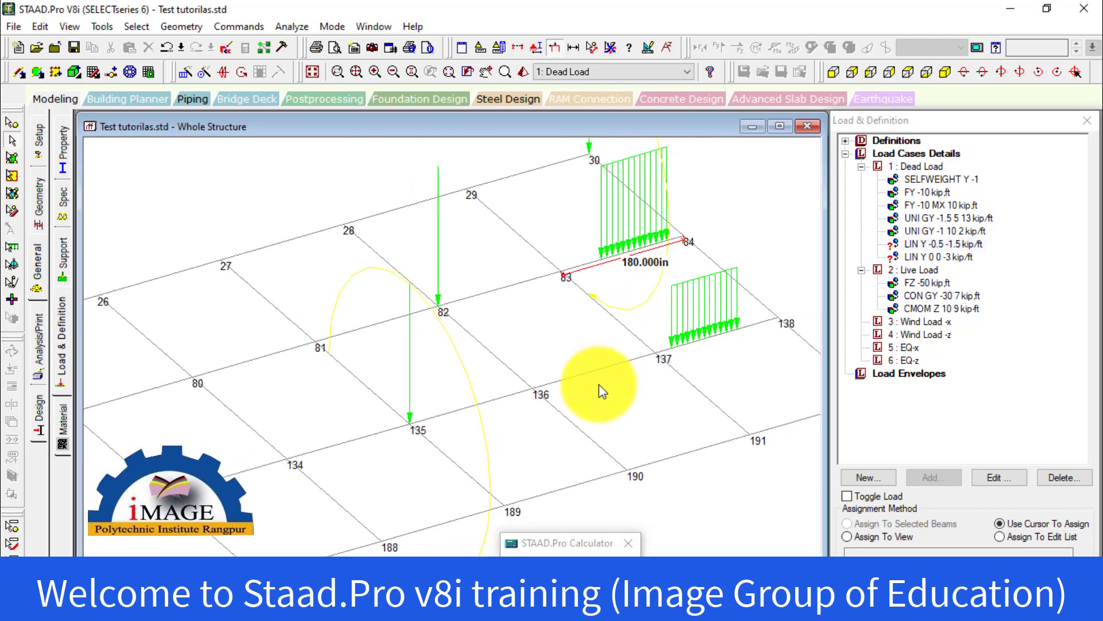
pyautogui.moveTo(439, 389); pyautogui.dragTo(517, 326, button='middle')
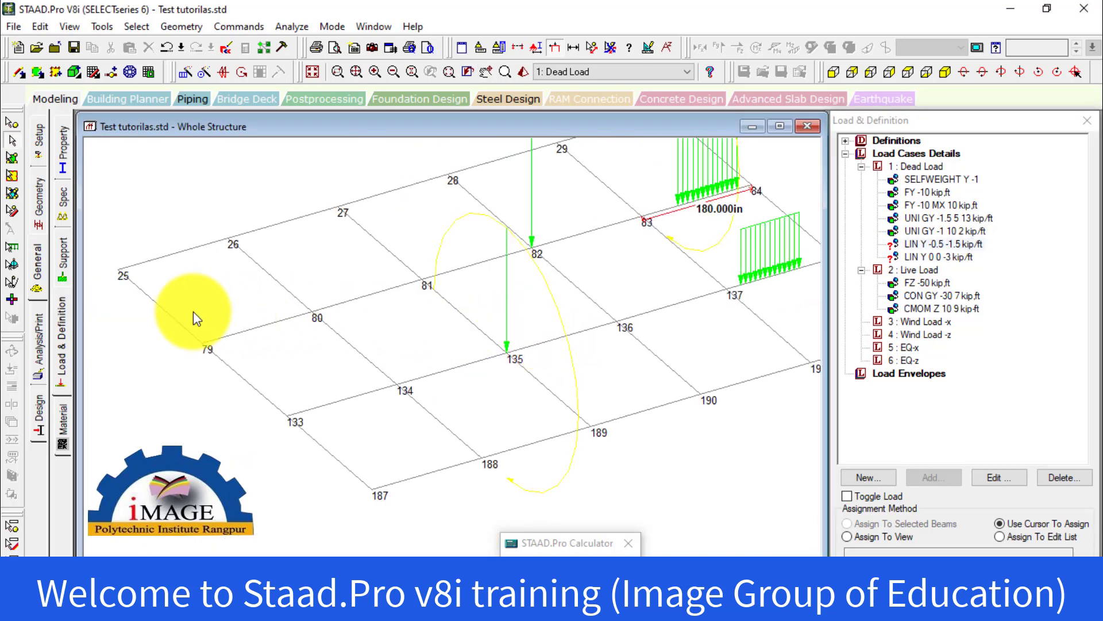
pyautogui.click(168, 253)
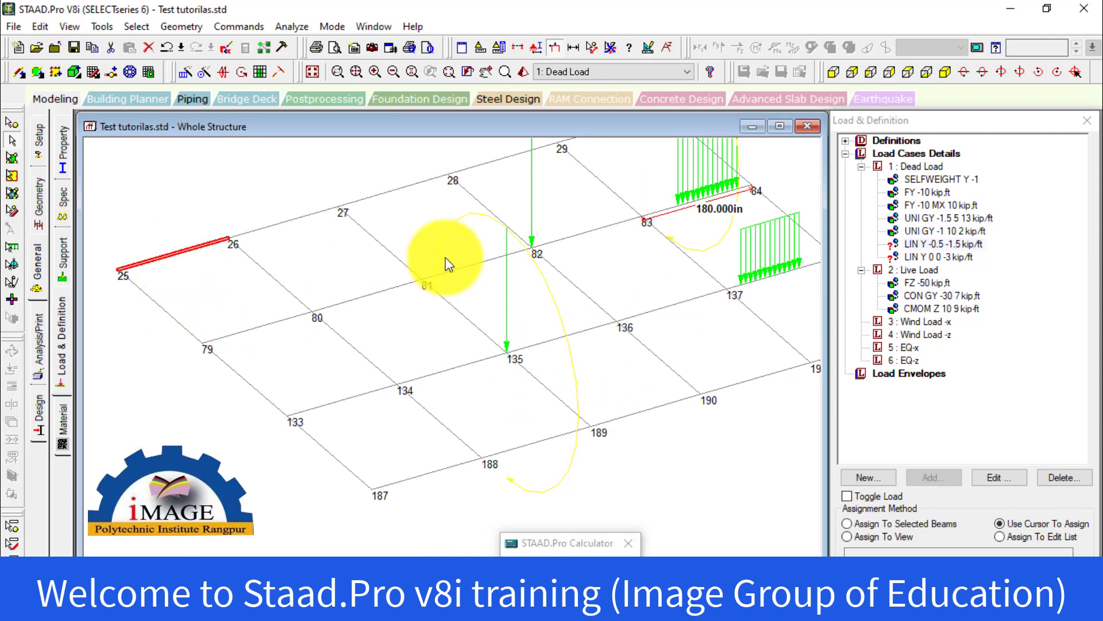
pyautogui.click(942, 243)
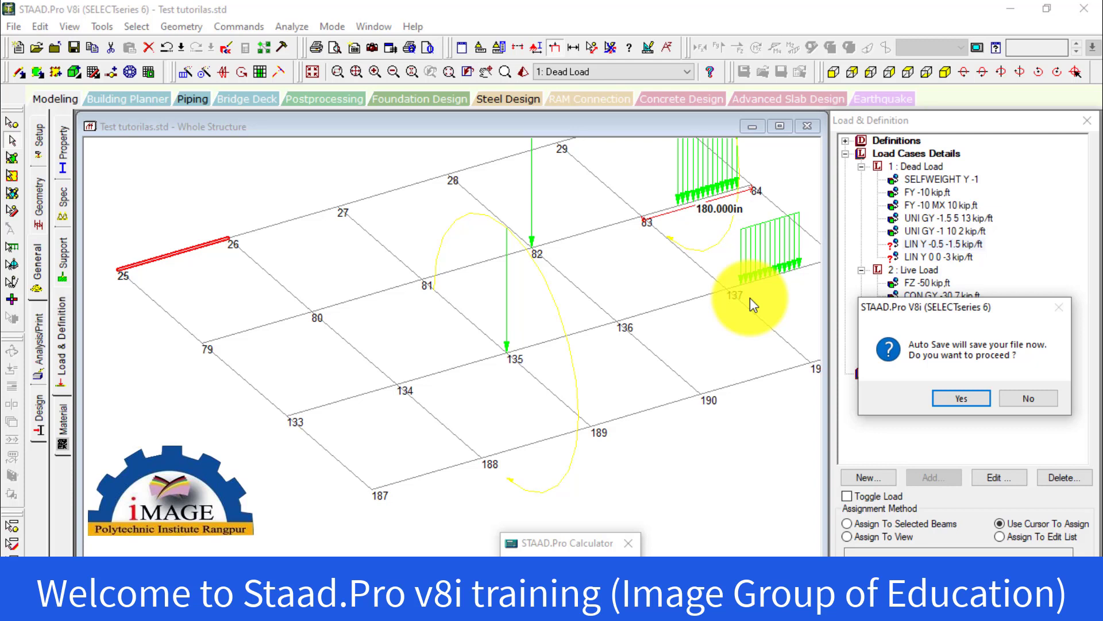
pyautogui.click(1023, 398)
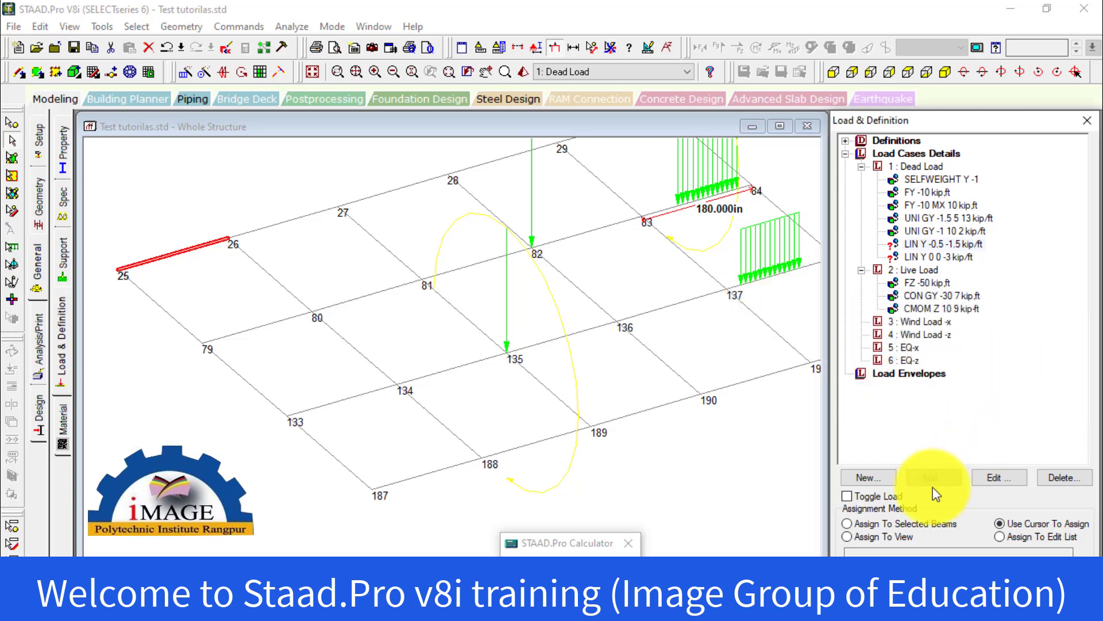
pyautogui.click(878, 524)
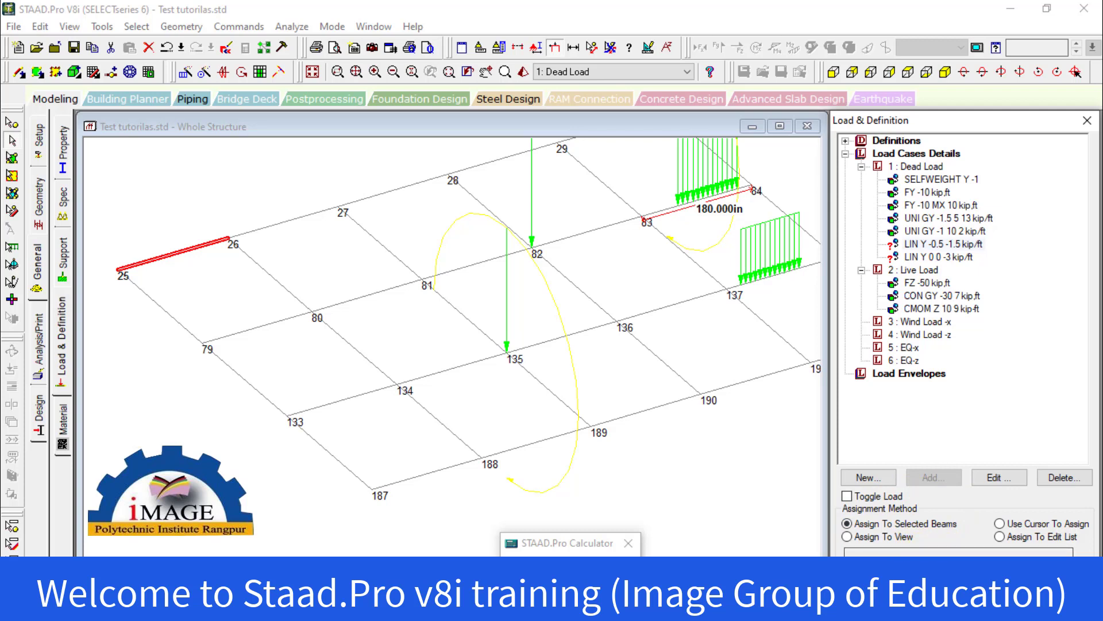
pyautogui.click(957, 550)
pyautogui.click(988, 398)
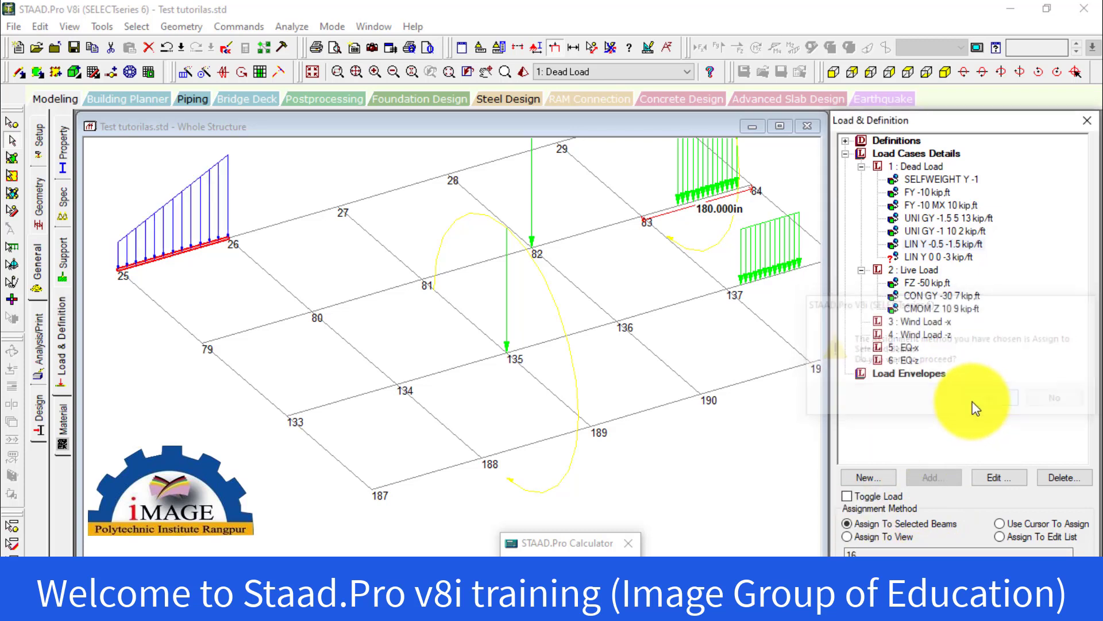
# Assign the triangular linear varying load of -3 kip/ft to the selected beam between nodes 26 and 27
pyautogui.click(224, 475)
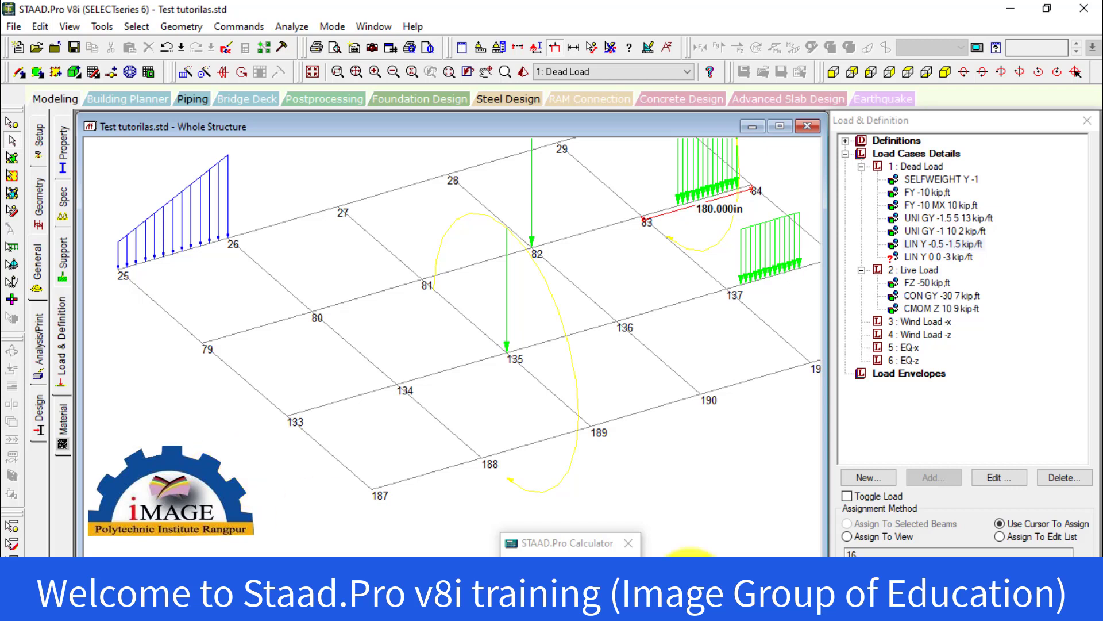
pyautogui.click(936, 256)
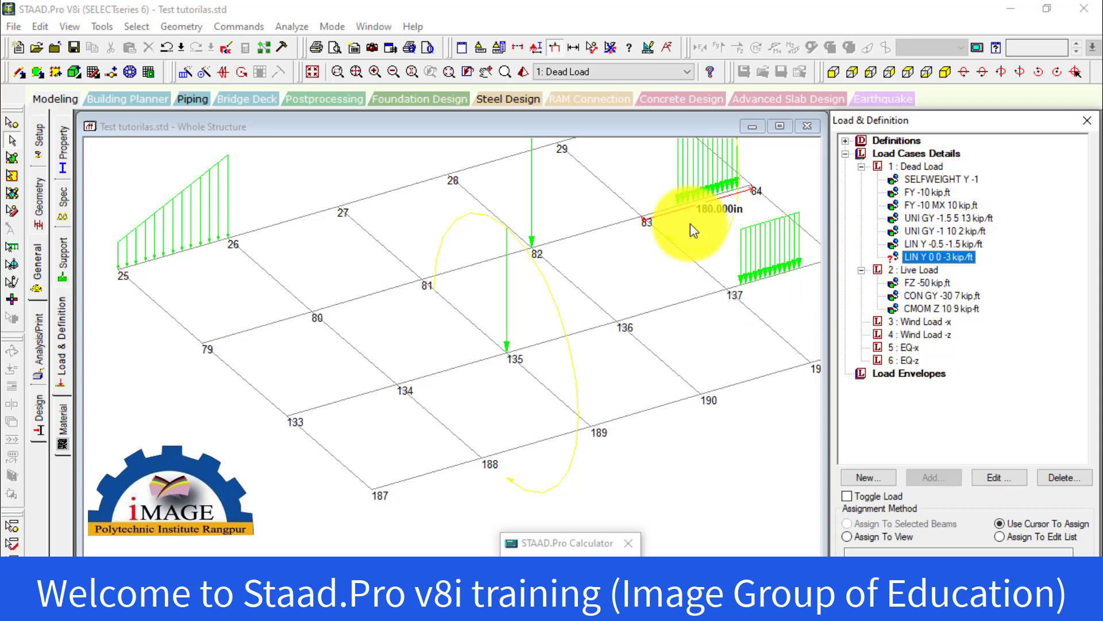
pyautogui.click(287, 224)
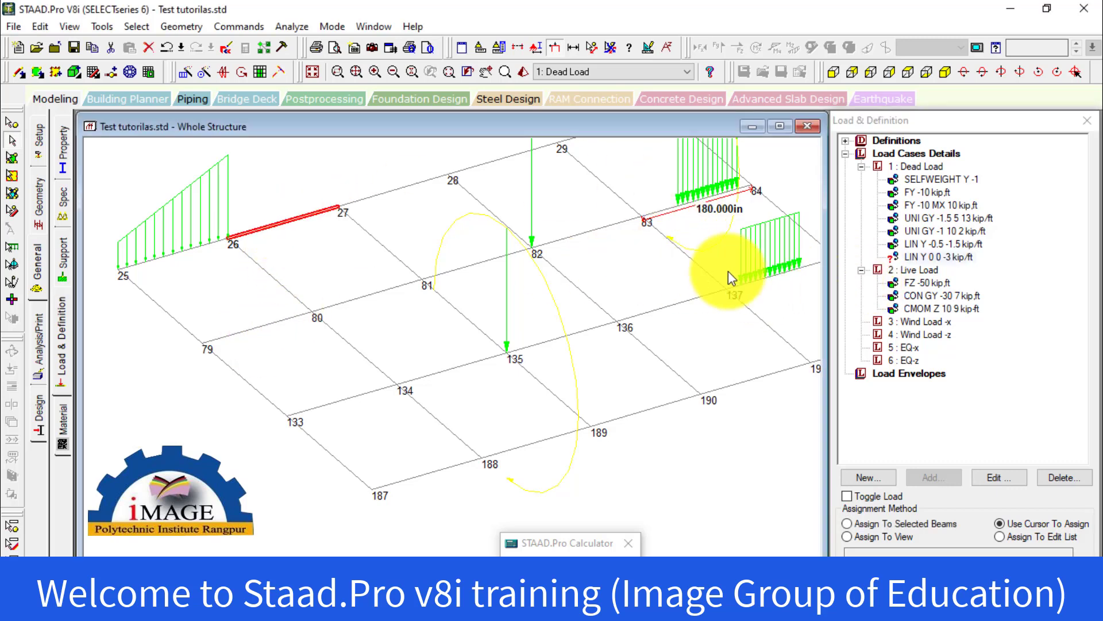
pyautogui.click(920, 258)
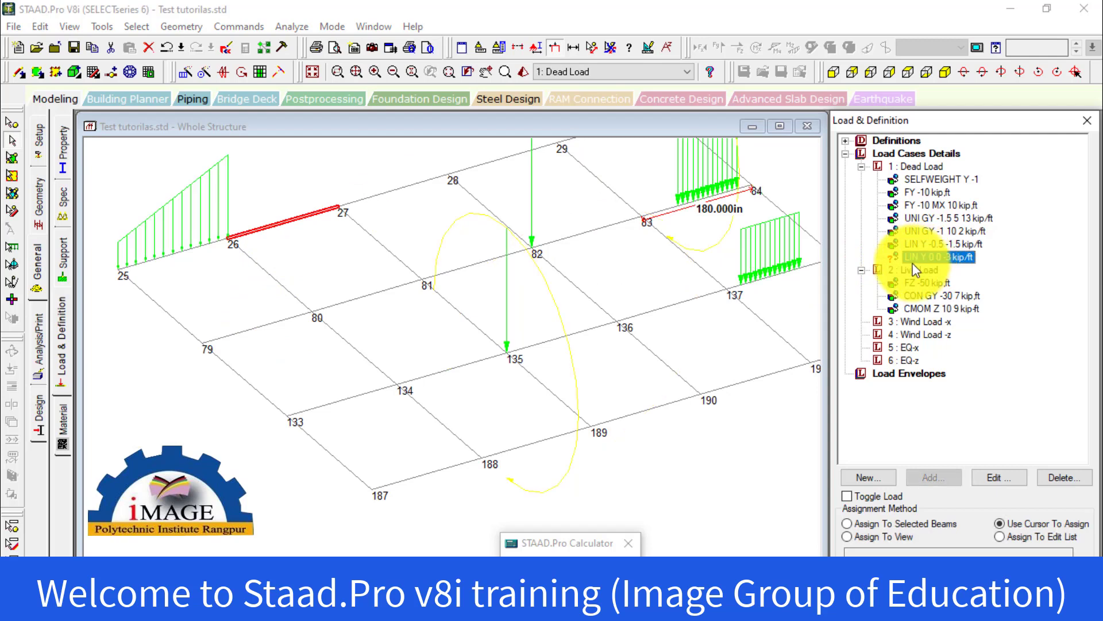
pyautogui.click(874, 523)
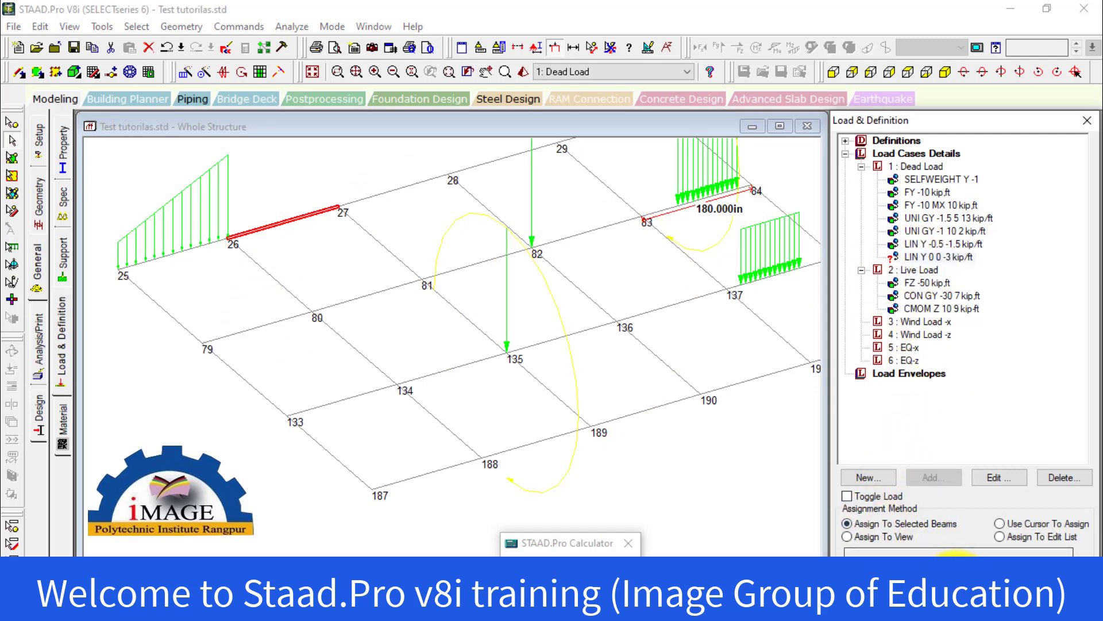
pyautogui.click(954, 551)
pyautogui.click(988, 400)
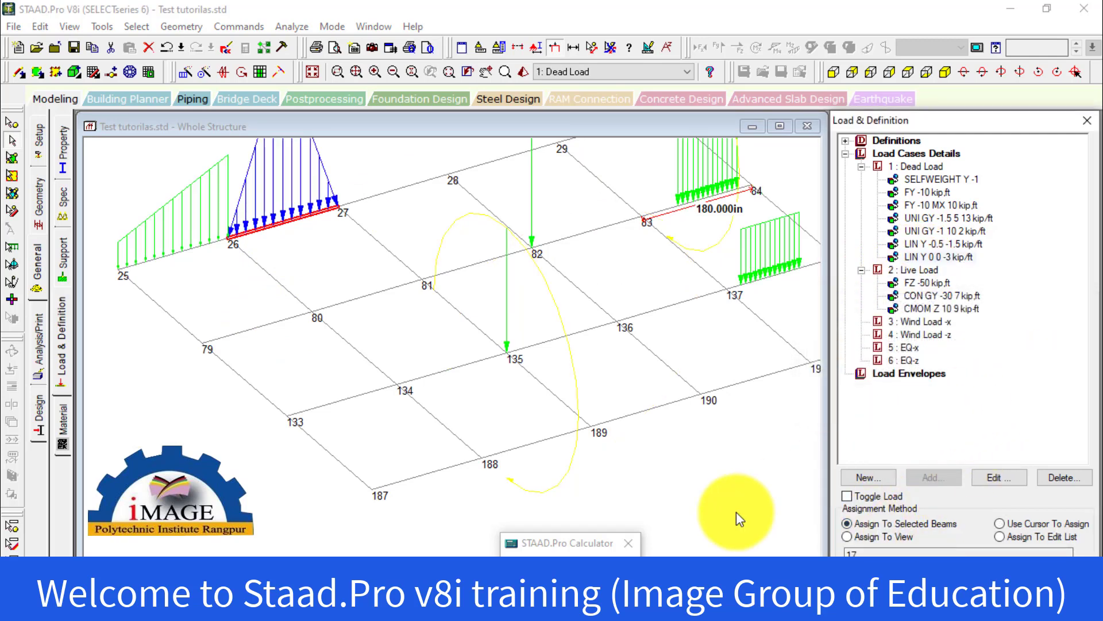
pyautogui.scroll(-1, 603, 413)
pyautogui.moveTo(528, 373); pyautogui.dragTo(551, 489, button='middle')
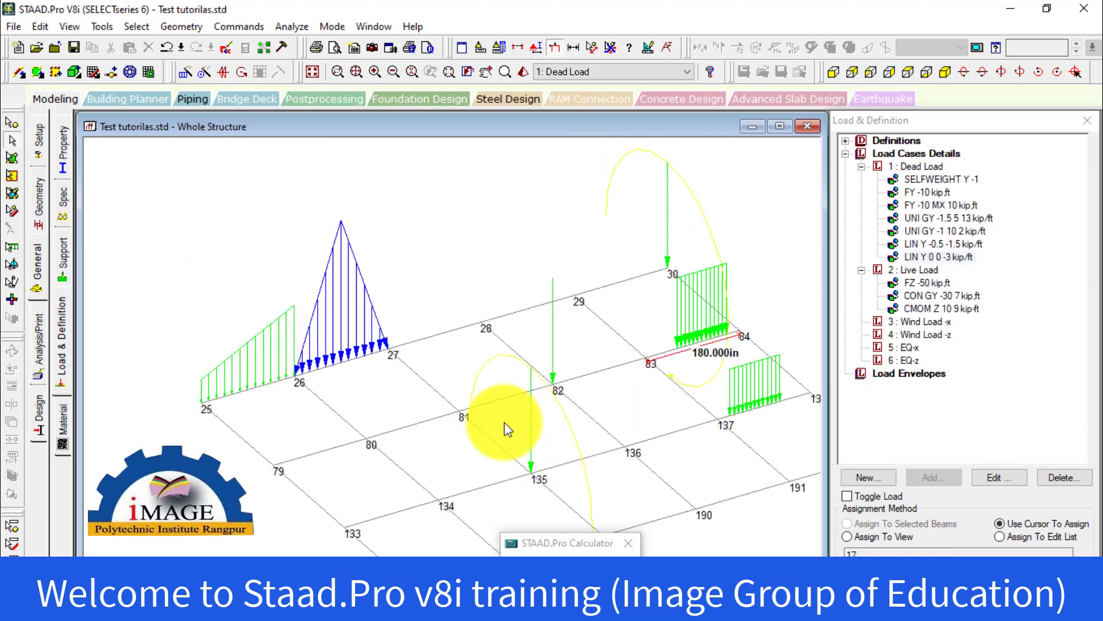
pyautogui.scroll(1, 378, 361)
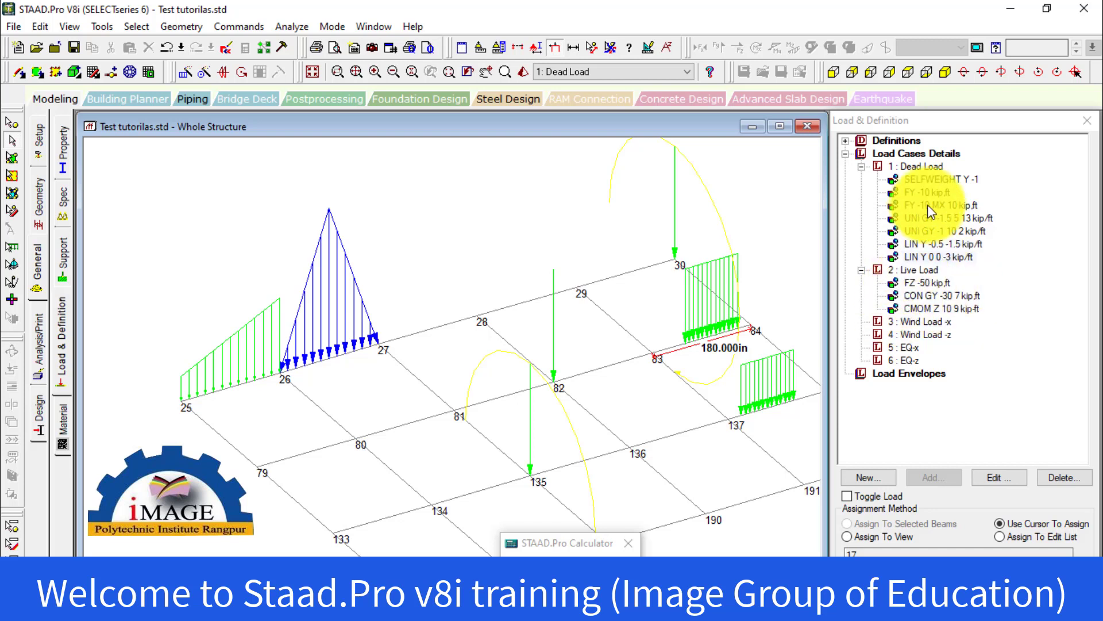
# Start a new trapezoidal member load in the Dead Load case
pyautogui.click(928, 166)
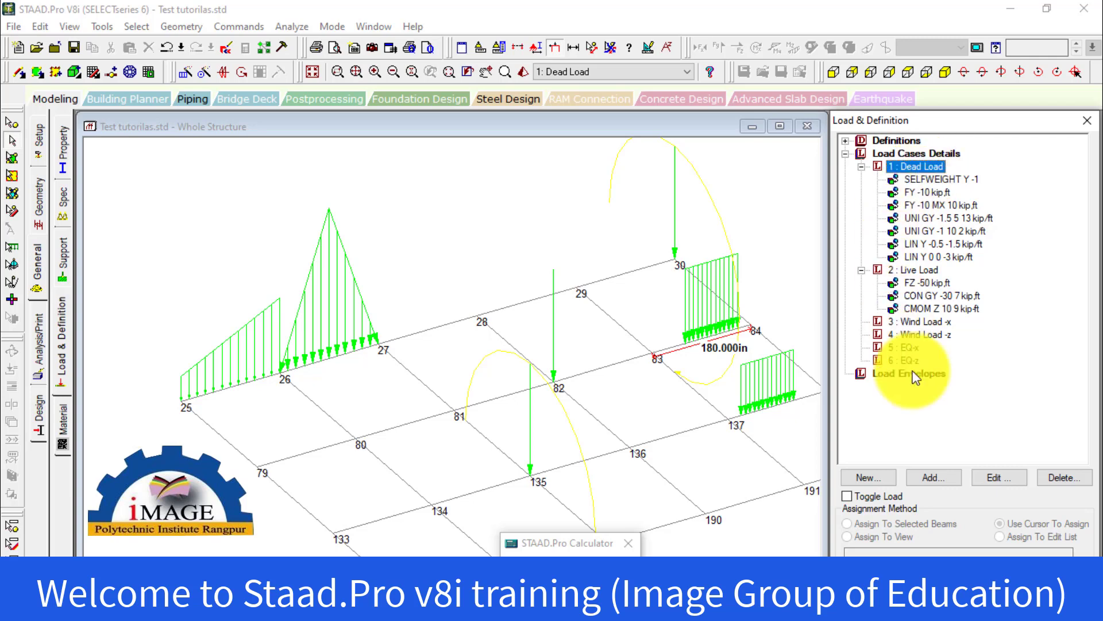
pyautogui.click(942, 479)
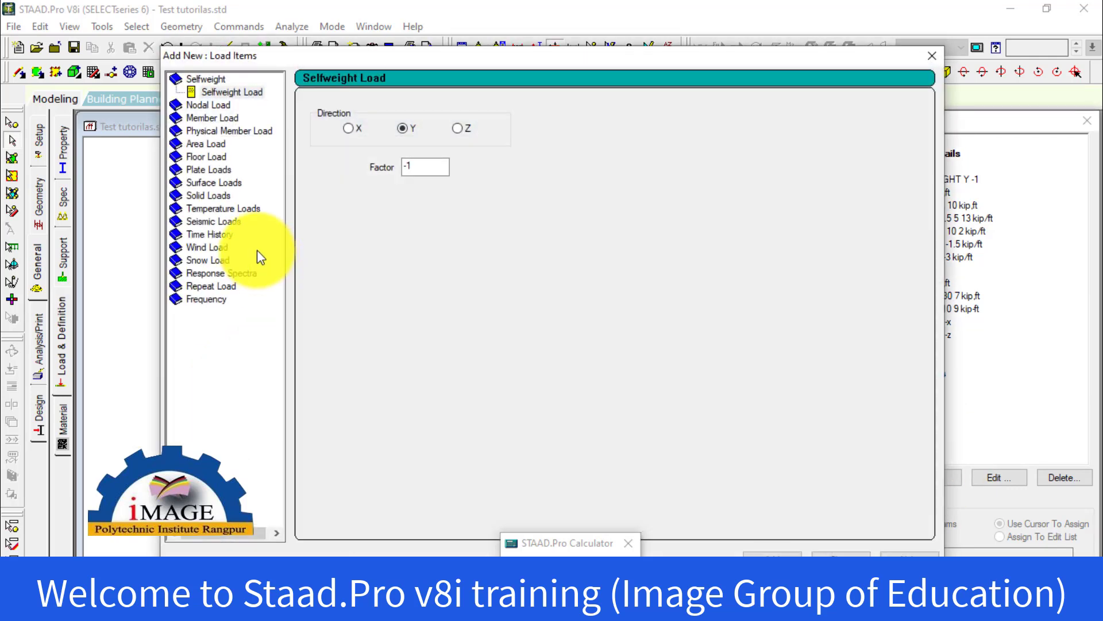
pyautogui.click(218, 119)
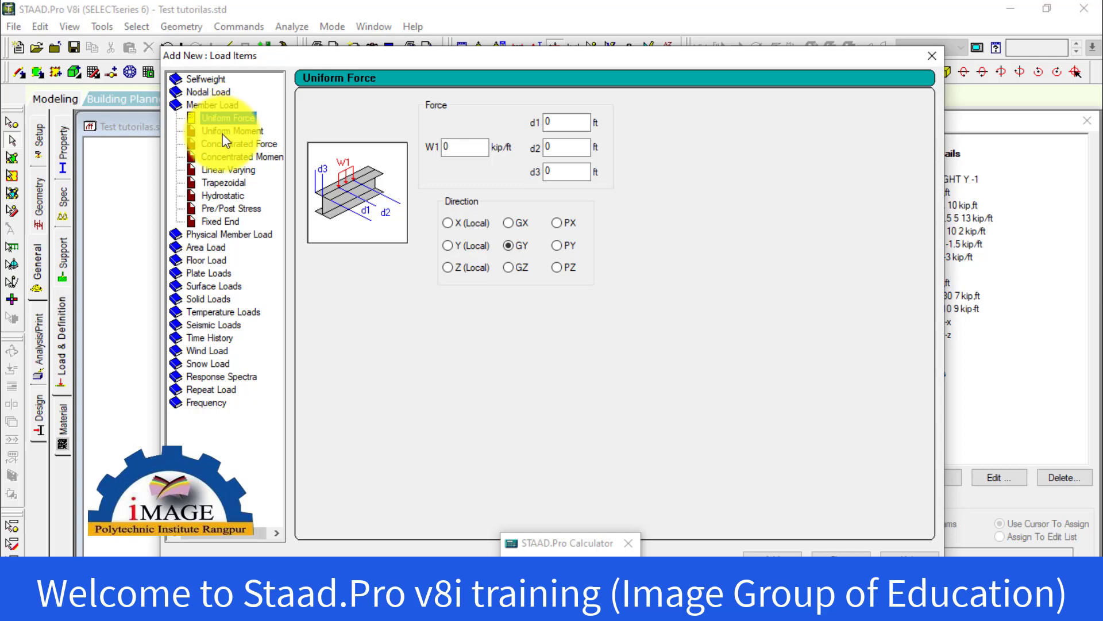
pyautogui.click(224, 144)
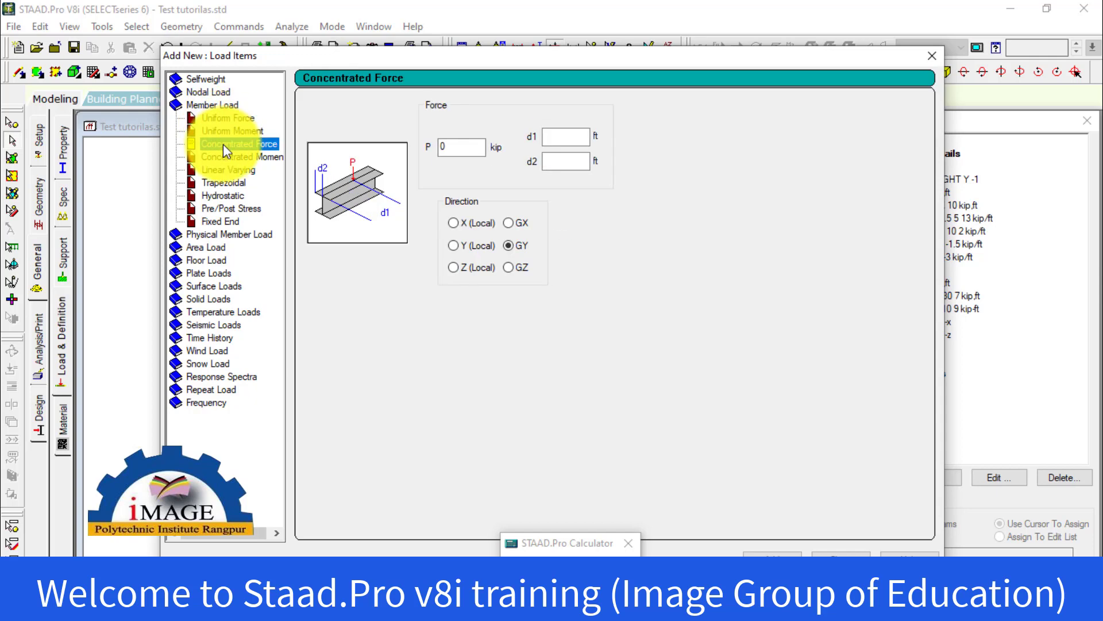
pyautogui.click(222, 157)
pyautogui.click(221, 170)
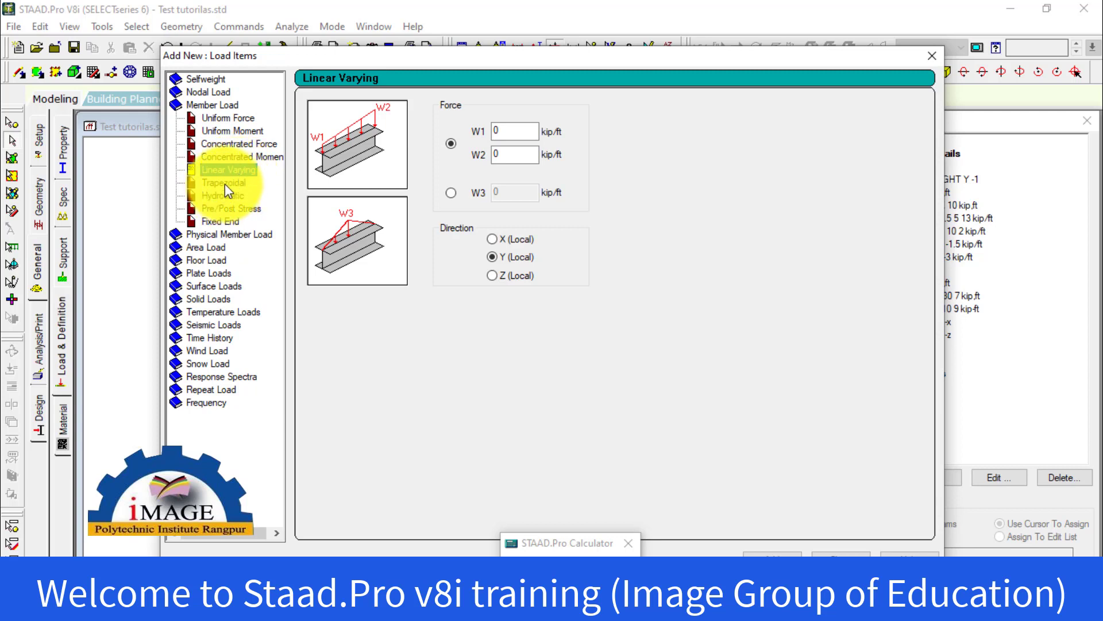
pyautogui.click(225, 184)
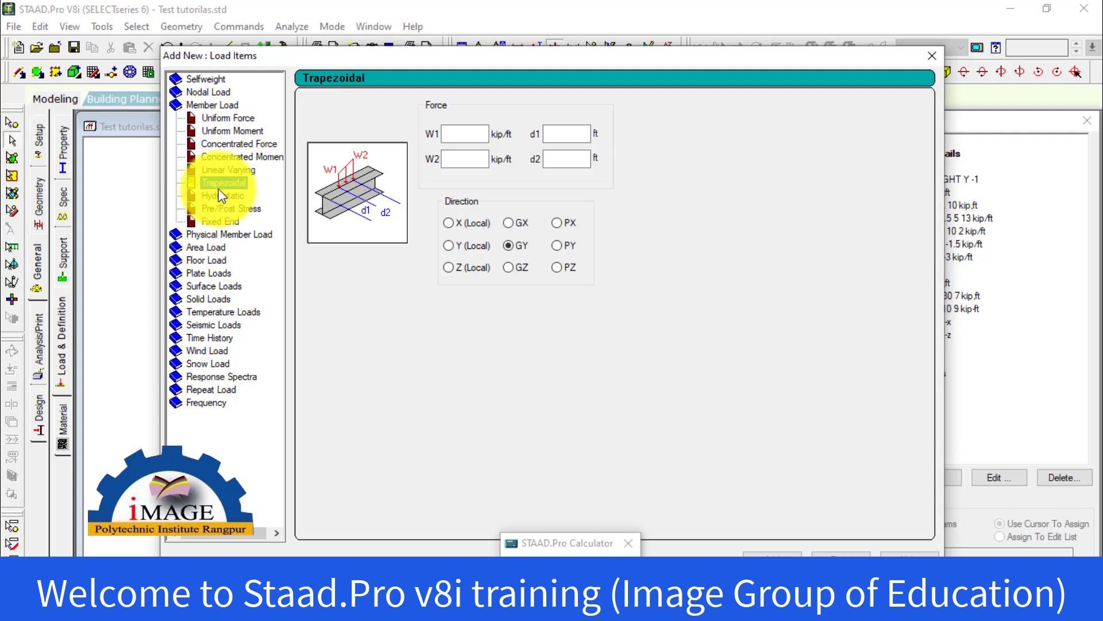
pyautogui.click(221, 169)
pyautogui.click(220, 156)
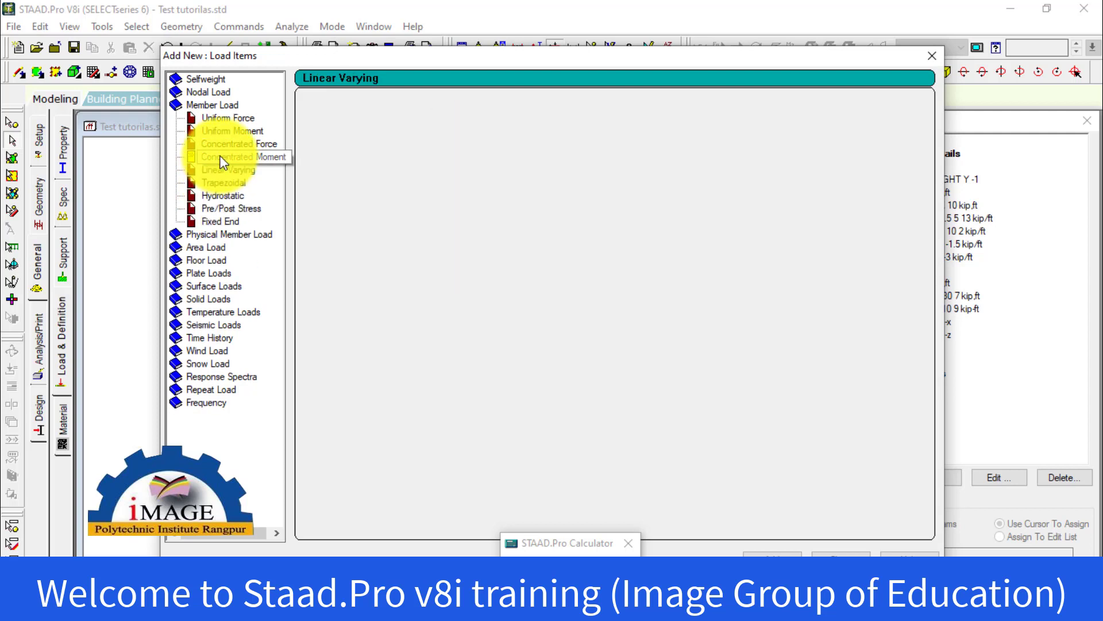
pyautogui.click(217, 170)
pyautogui.click(215, 182)
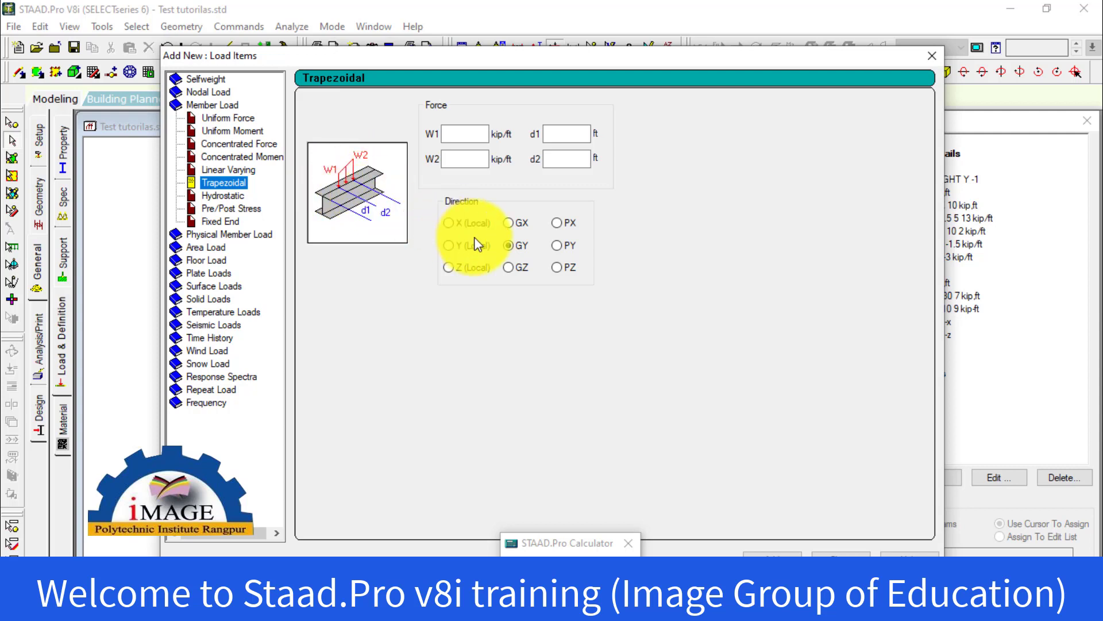
# Set the trapezoidal load's W1 to -0.3 kip/ft and W2 to -0.8 kip/ft
pyautogui.click(459, 136)
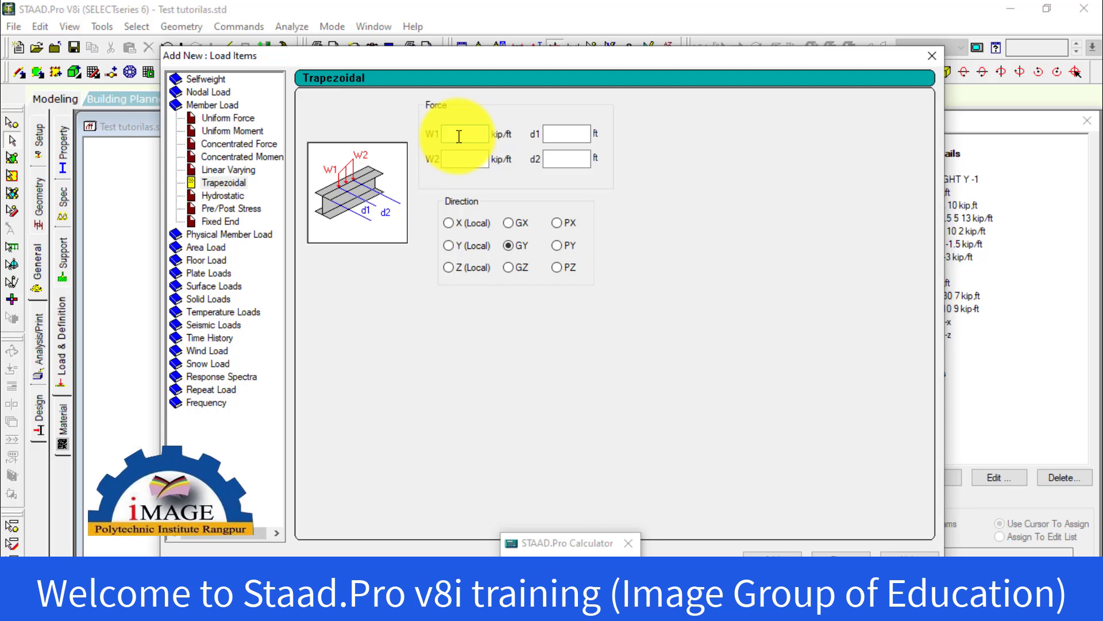
pyautogui.write('3')
pyautogui.press('BackSpace')
pyautogui.write('-3')
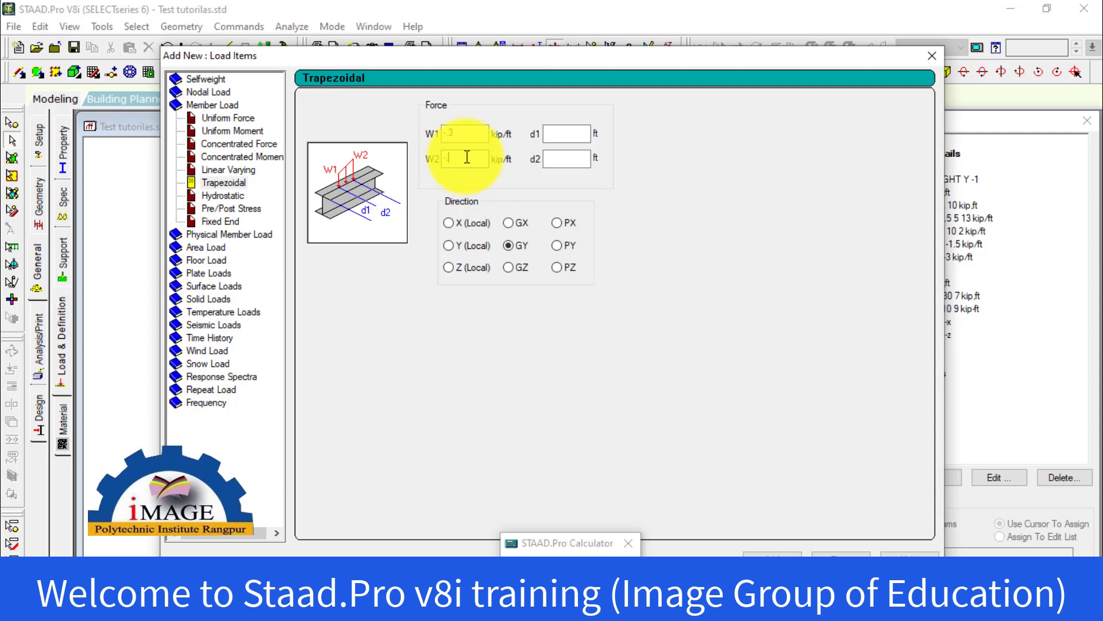
pyautogui.click(467, 156)
pyautogui.write('-8')
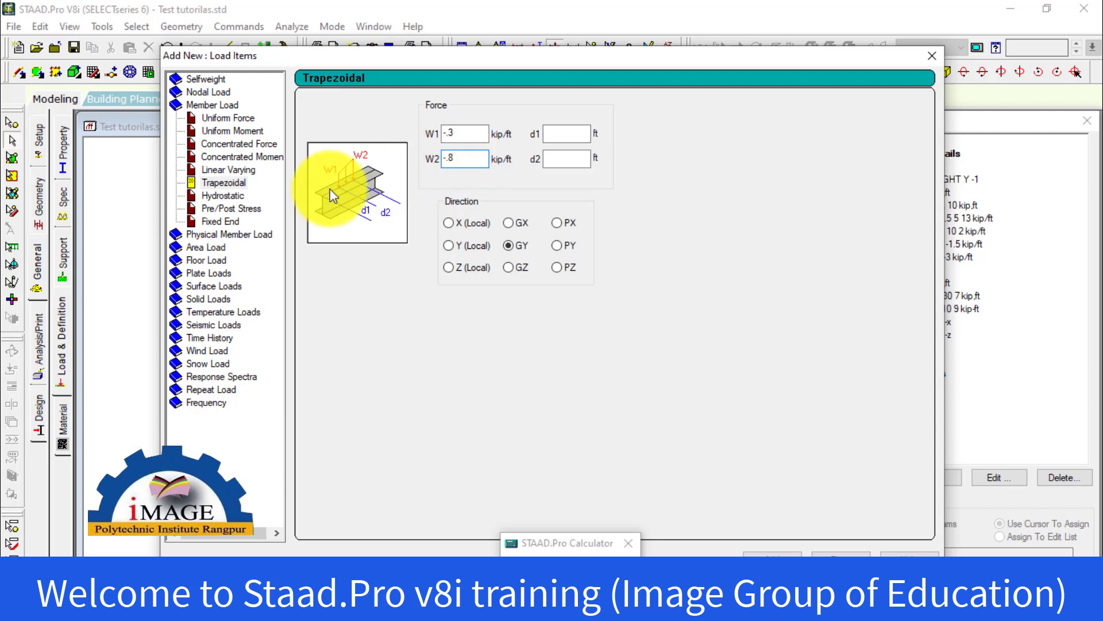
# Set d1 to 5 ft and d2 to 14 ft, and add the trapezoidal load in the GY direction to Dead Load
pyautogui.click(572, 134)
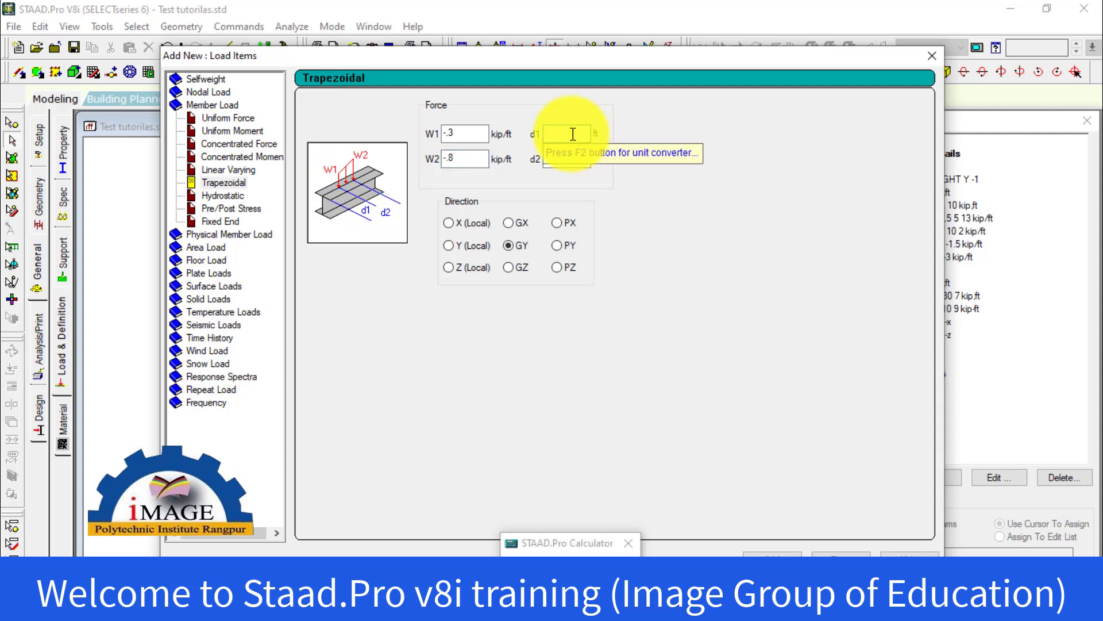
pyautogui.write('5')
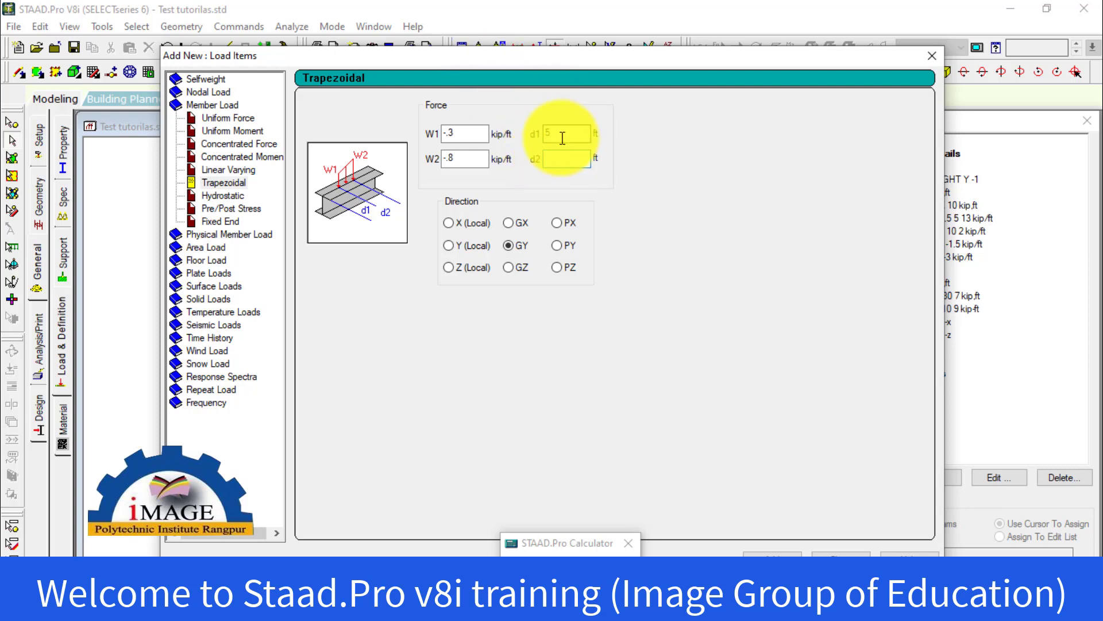
pyautogui.write('14')
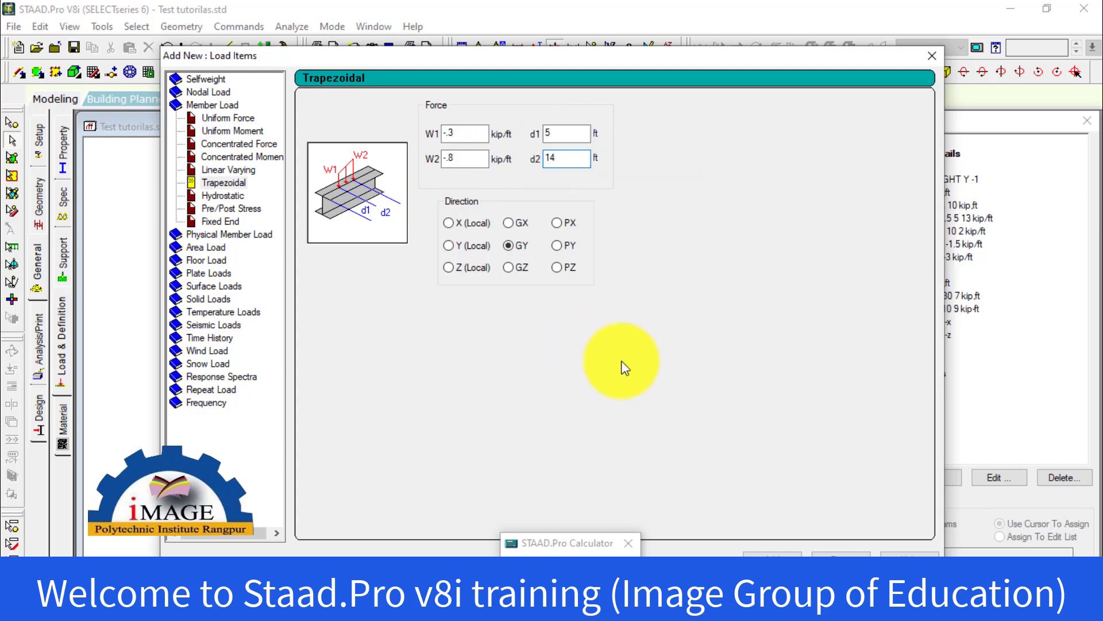
pyautogui.click(772, 555)
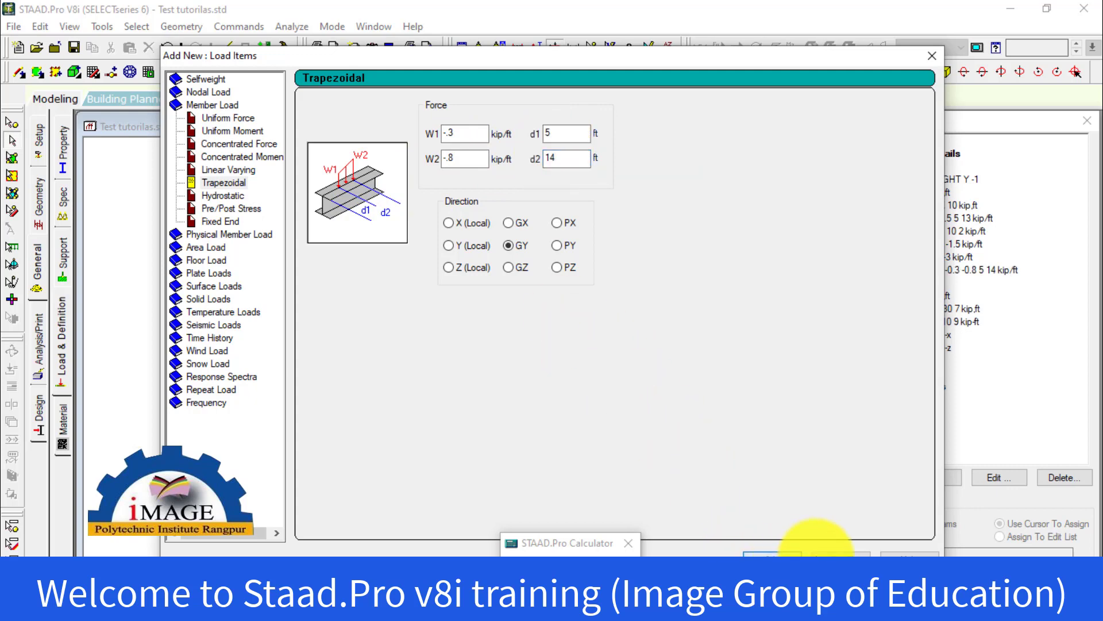
pyautogui.click(827, 555)
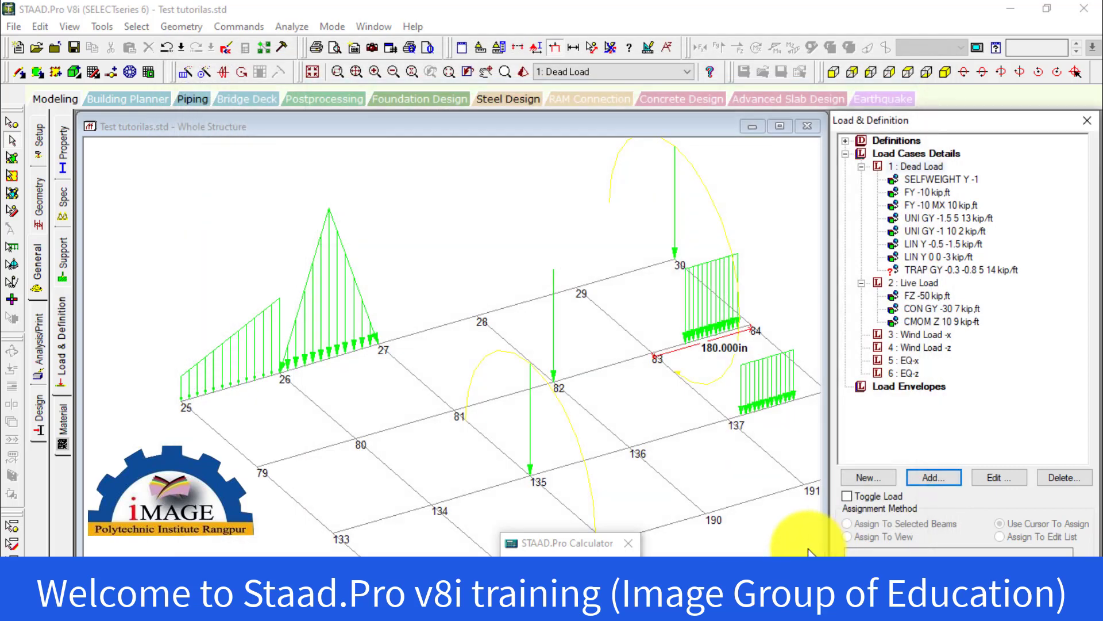
# Assign the trapezoidal load of -0.3 to -0.8 kip/ft to the selected beam between nodes 133 and 187
pyautogui.click(965, 270)
pyautogui.moveTo(593, 408); pyautogui.dragTo(490, 226, button='middle')
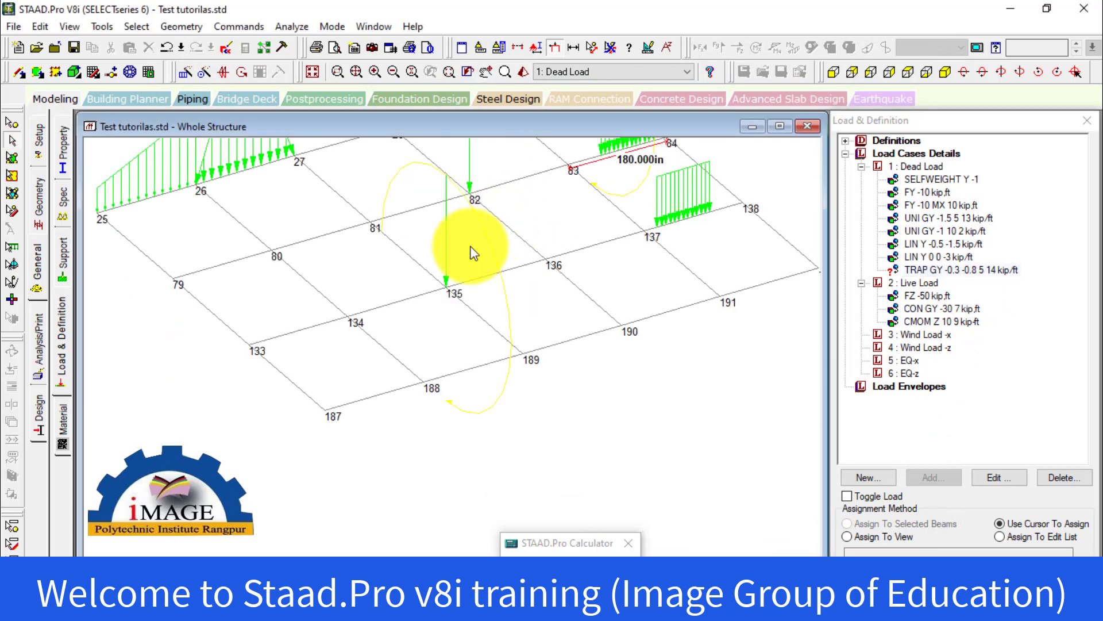
pyautogui.click(297, 385)
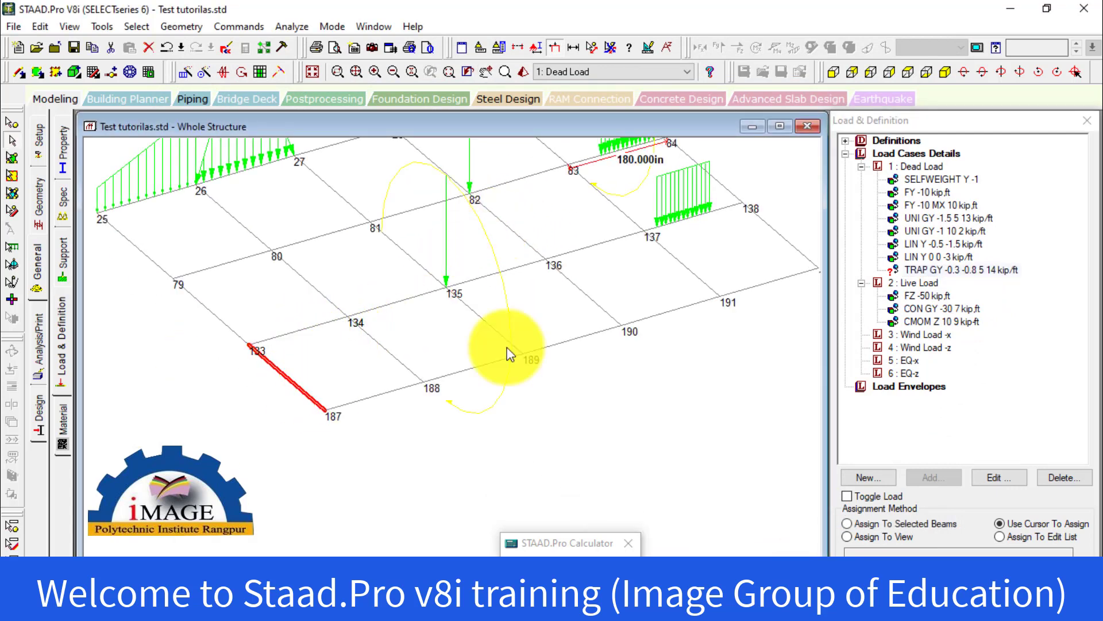
pyautogui.click(920, 269)
pyautogui.click(885, 525)
pyautogui.click(943, 552)
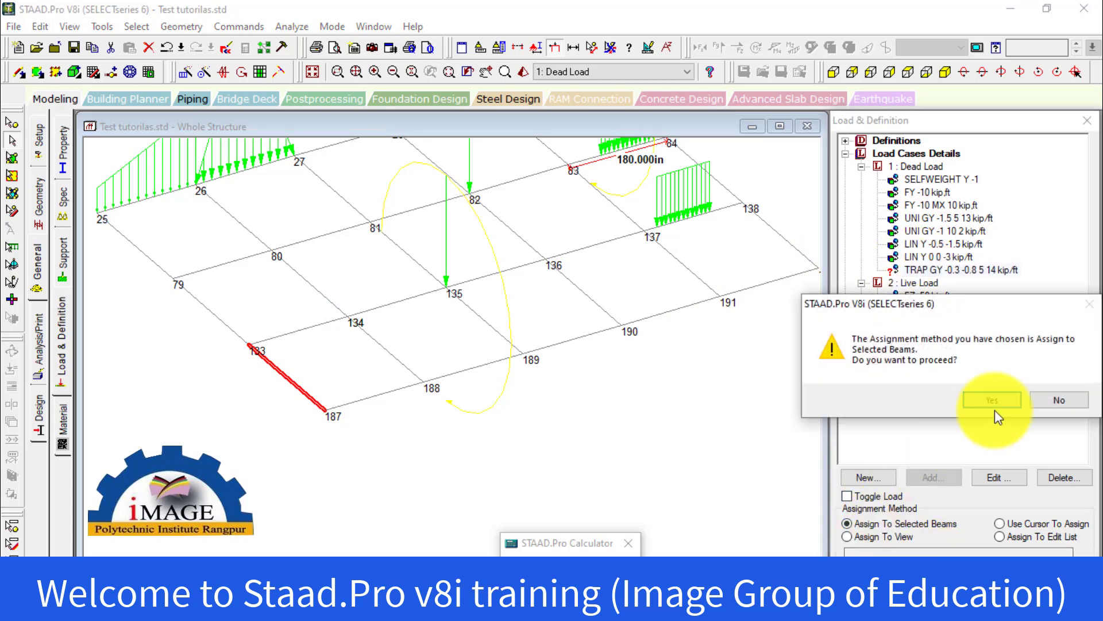
pyautogui.click(917, 397)
# Examine the trapezoidal load on the beam between nodes 133 and 187 up close
pyautogui.scroll(2, 228, 345)
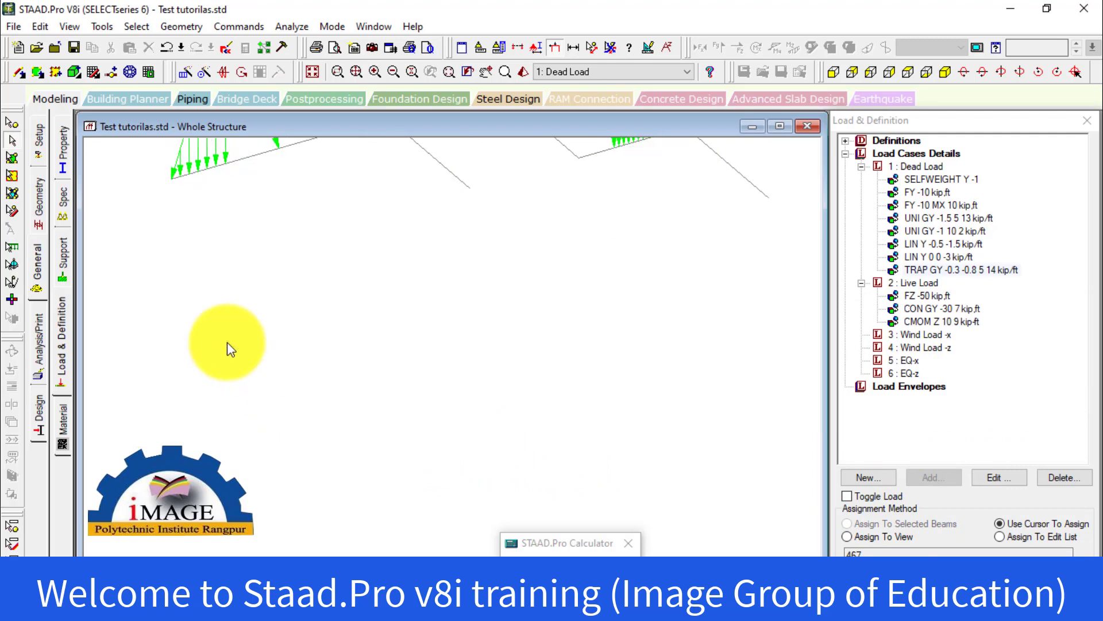
pyautogui.moveTo(261, 368); pyautogui.dragTo(452, 302, button='middle')
pyautogui.scroll(1, 431, 345)
pyautogui.scroll(3, 374, 348)
pyautogui.scroll(4, 446, 344)
pyautogui.scroll(3, 433, 336)
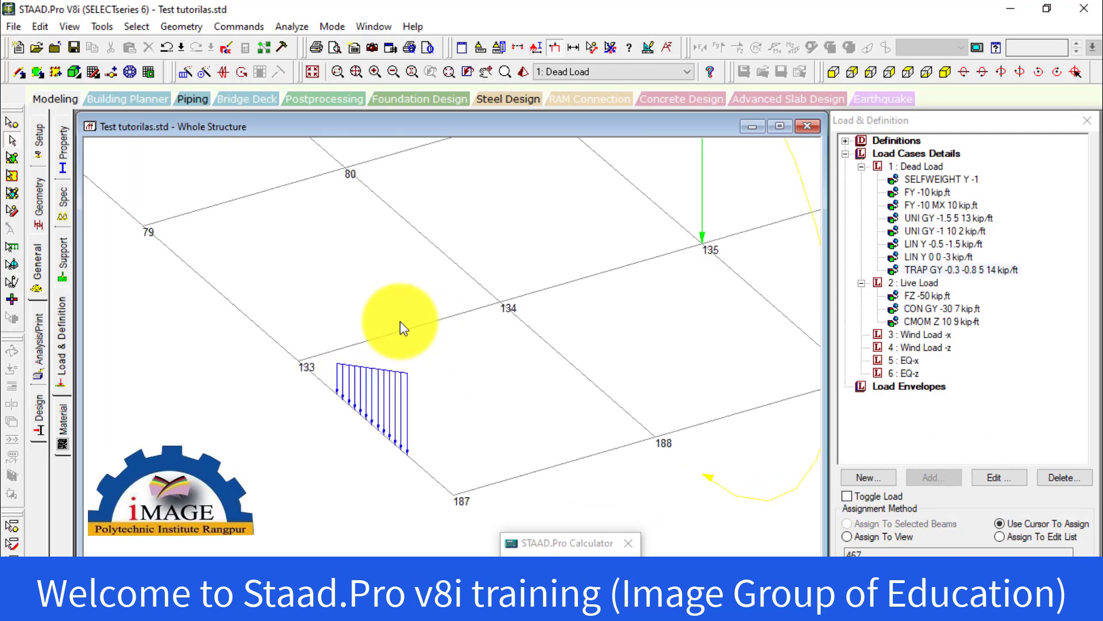
pyautogui.moveTo(372, 352); pyautogui.dragTo(426, 242, button='middle')
pyautogui.scroll(1, 413, 258)
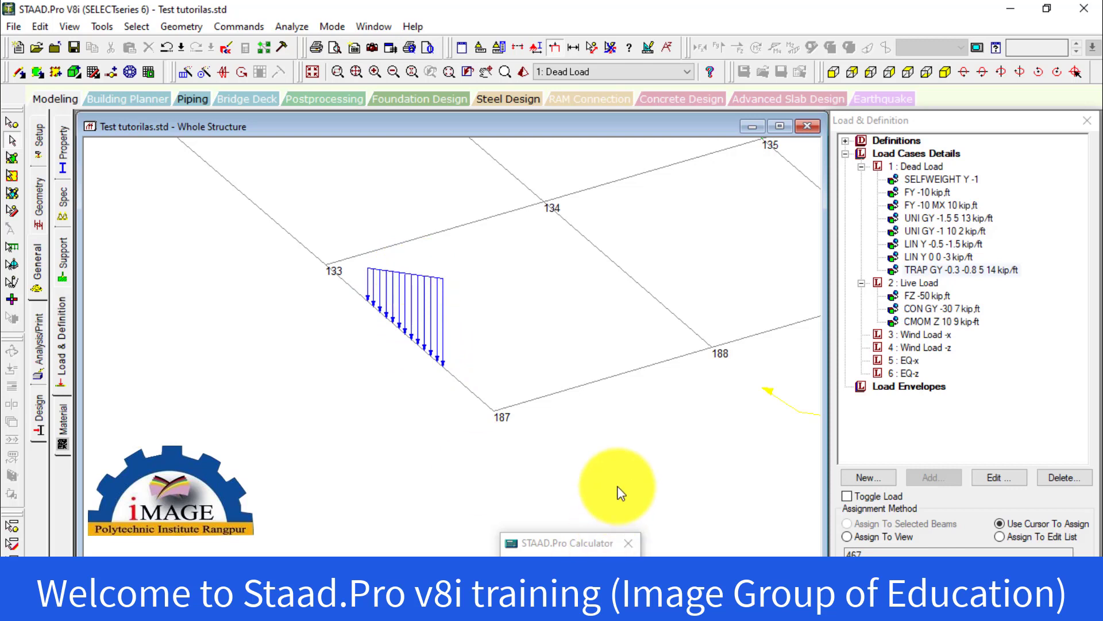
# Minimize STAAD.Pro and the Word document to reach the desktop, and accept the auto save of the model file
pyautogui.click(1012, 9)
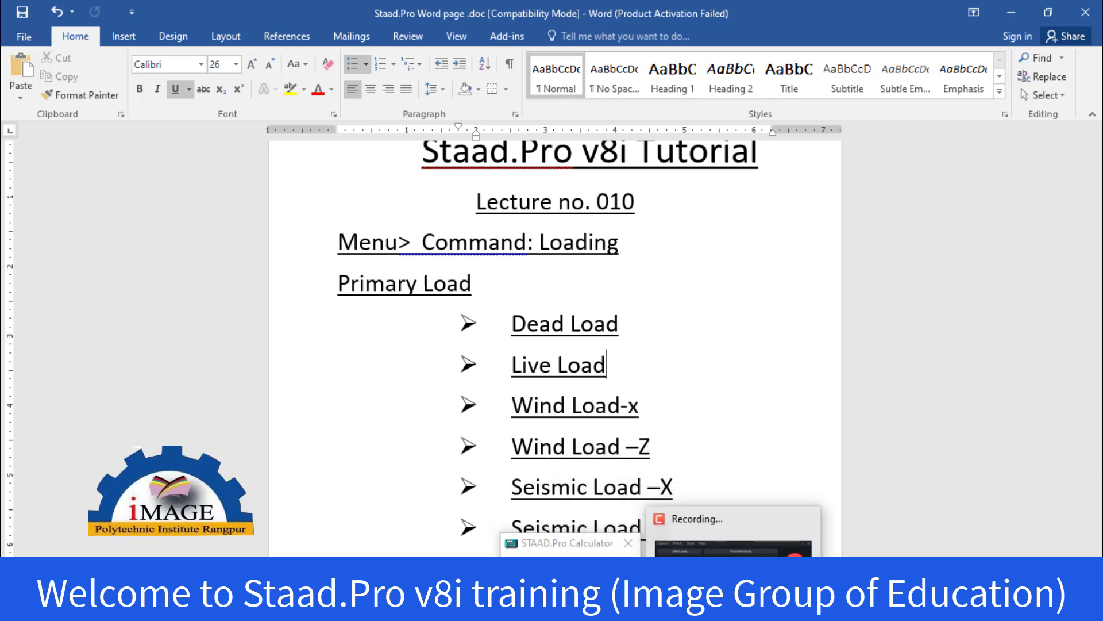
pyautogui.click(733, 606)
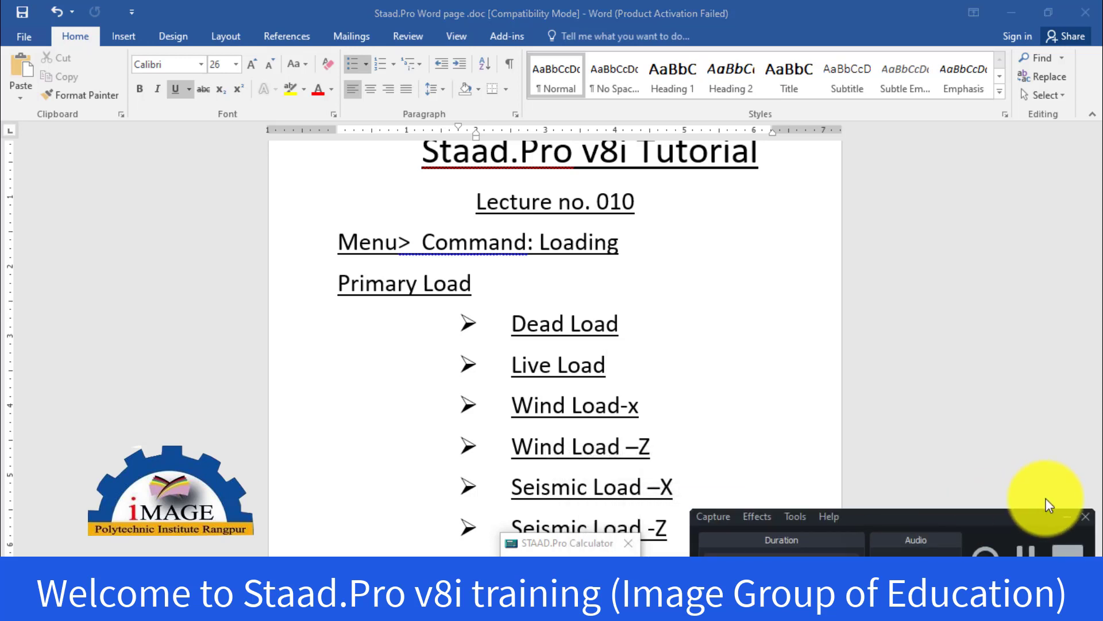
pyautogui.click(1067, 516)
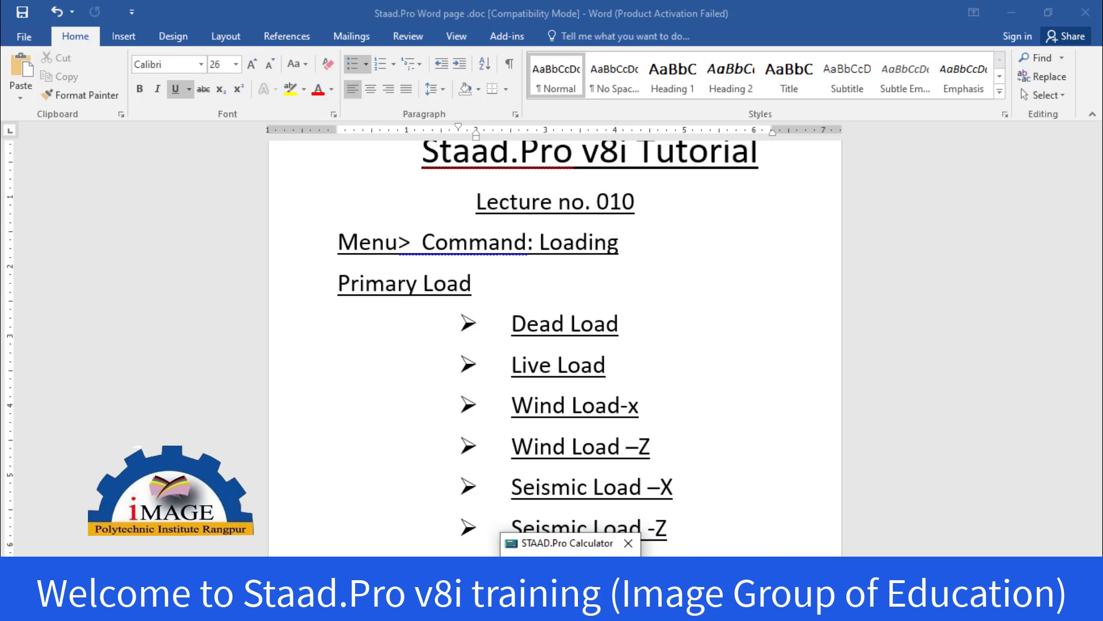
pyautogui.click(1012, 13)
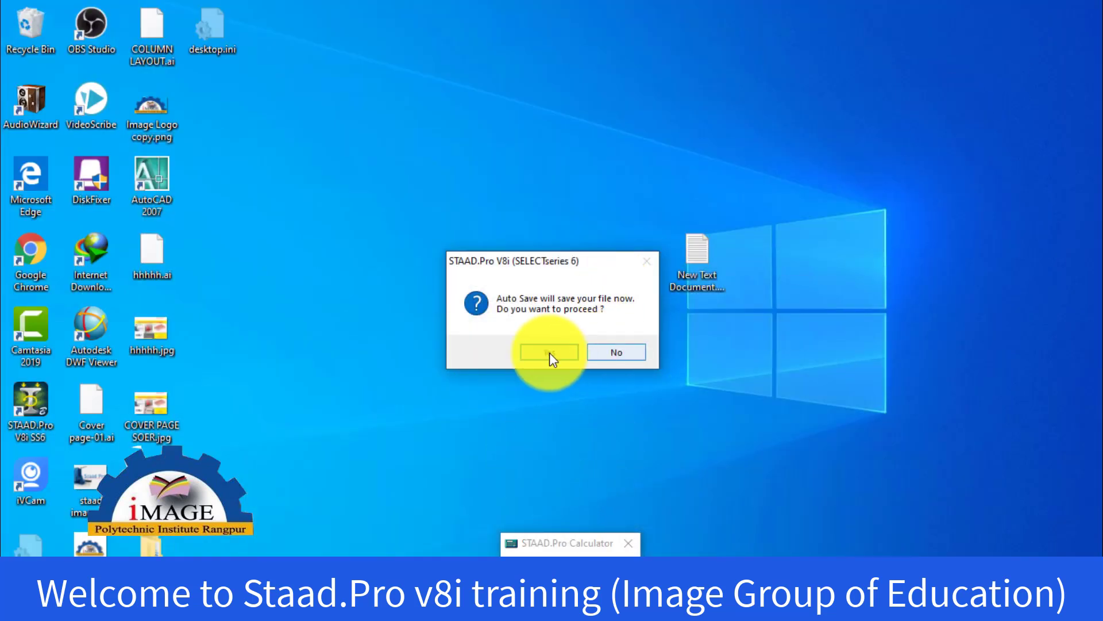
pyautogui.click(532, 352)
pyautogui.click(466, 344)
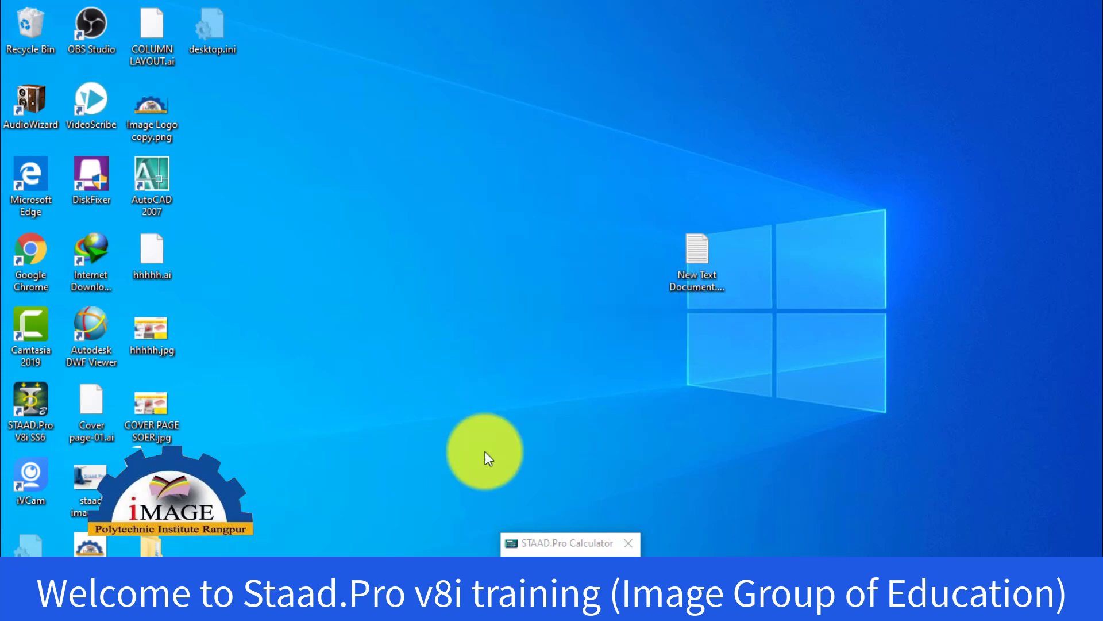
# Switch back to STAAD.Pro and assign the trapezoidal load of -0.3 to -0.8 kip/ft to the beam between nodes 133 and 134
pyautogui.click(628, 608)
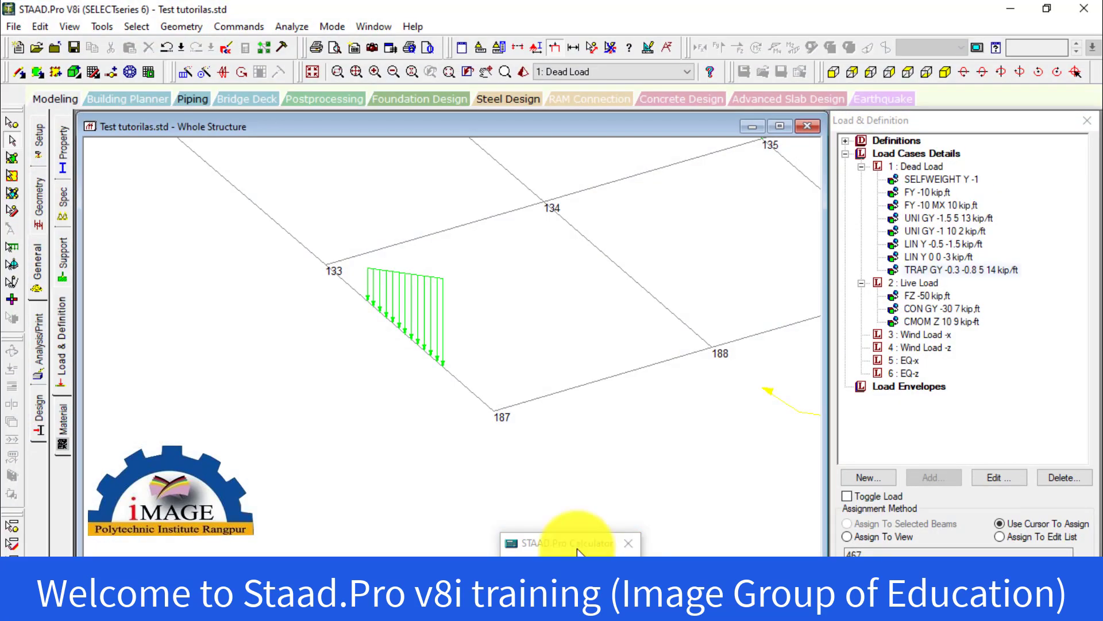
pyautogui.moveTo(476, 364); pyautogui.dragTo(335, 506, button='middle')
pyautogui.click(305, 373)
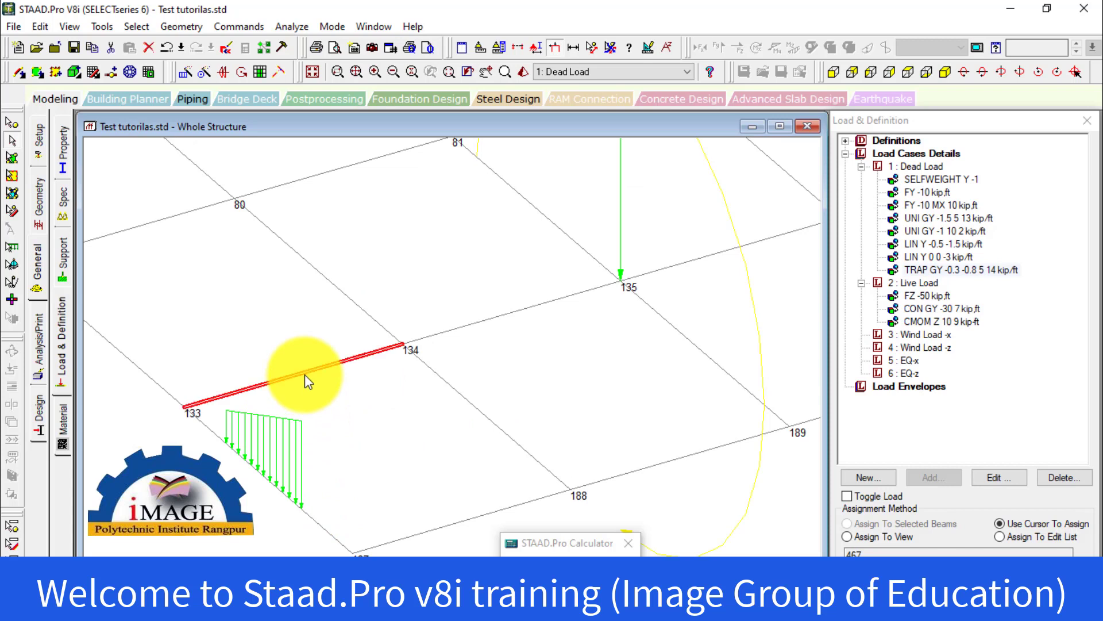
pyautogui.click(935, 270)
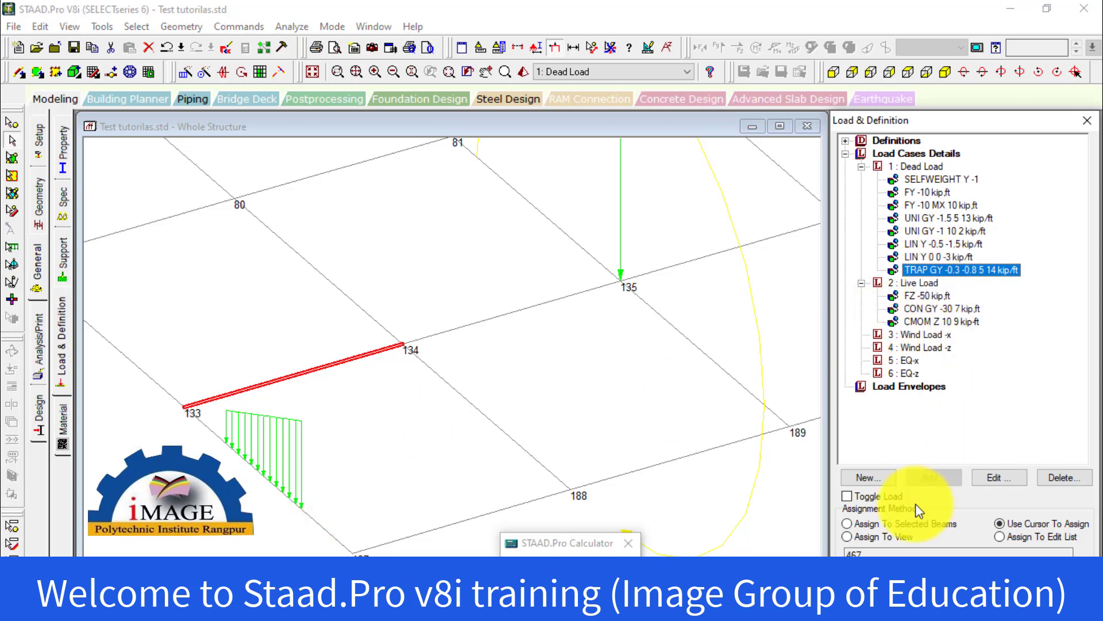
pyautogui.click(894, 523)
pyautogui.click(937, 555)
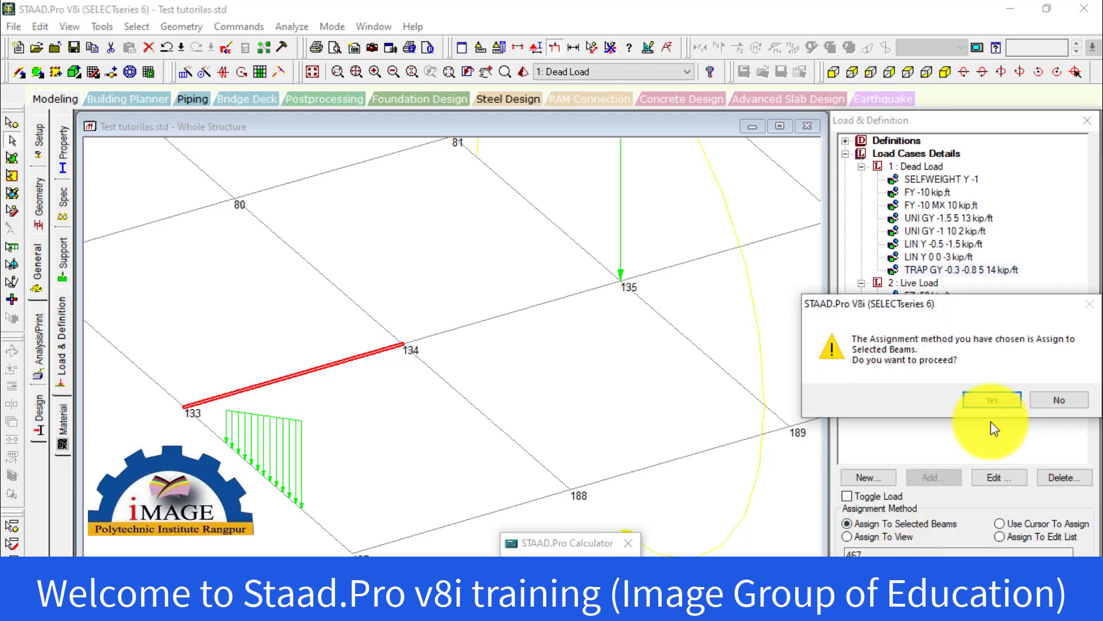
pyautogui.click(990, 401)
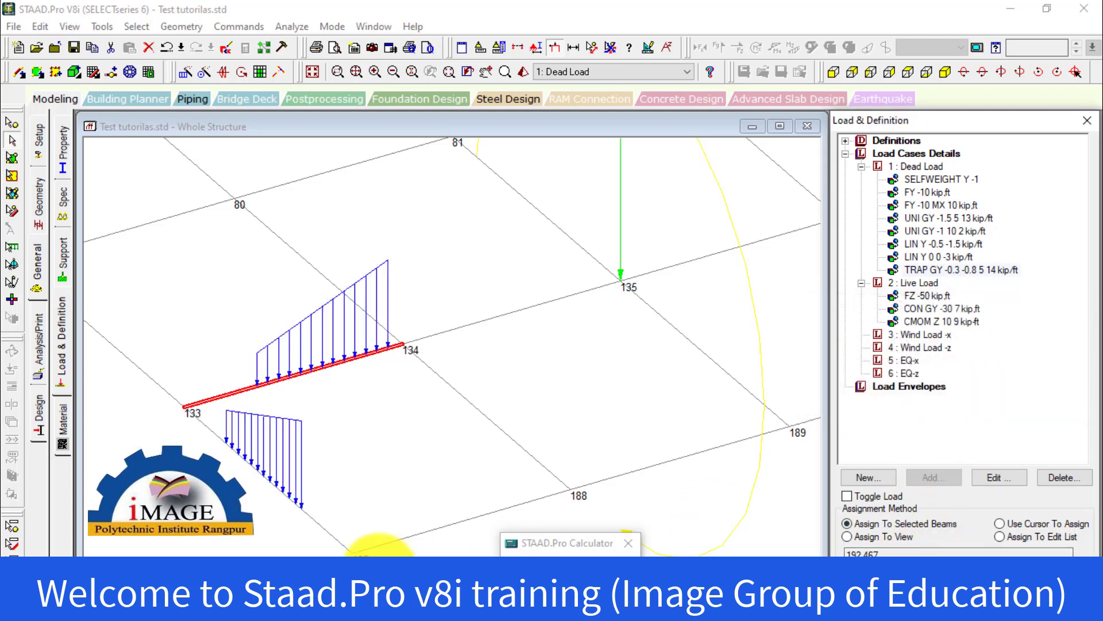
# Examine the trapezoidal loads on the two beams meeting at node 133 up close and in the front view
pyautogui.click(353, 455)
pyautogui.moveTo(351, 454)
pyautogui.mouseDown(button='middle')
pyautogui.moveTo(352, 414)
pyautogui.moveTo(425, 367)
pyautogui.mouseUp(button='middle')
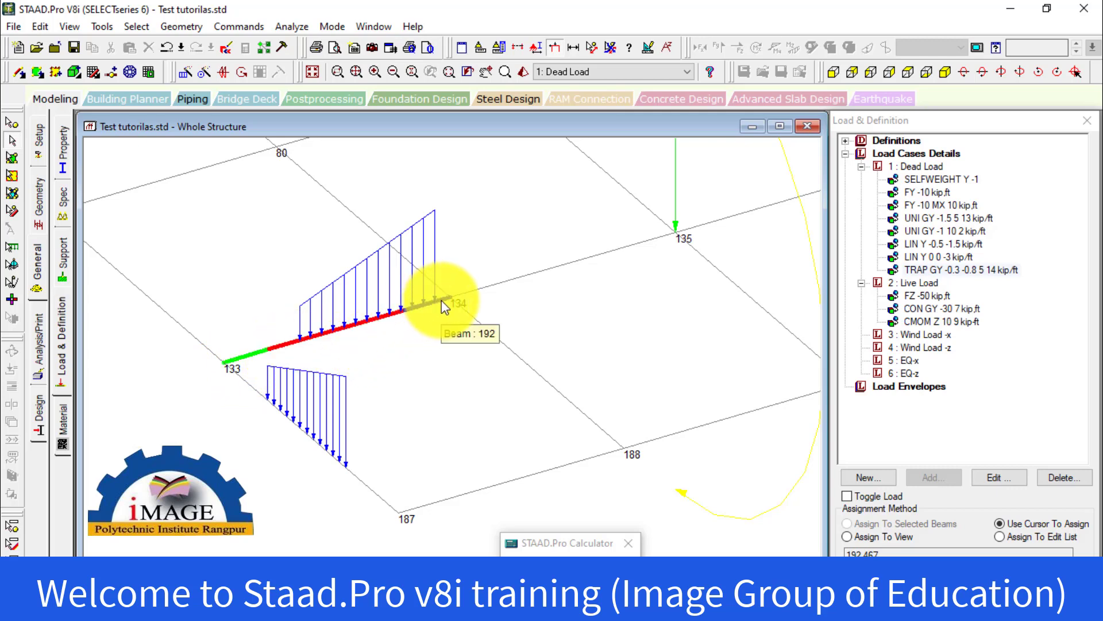
pyautogui.scroll(2, 424, 365)
pyautogui.moveTo(422, 364); pyautogui.dragTo(446, 497, button='middle')
pyautogui.scroll(2, 422, 459)
pyautogui.moveTo(413, 456); pyautogui.dragTo(463, 375, button='middle')
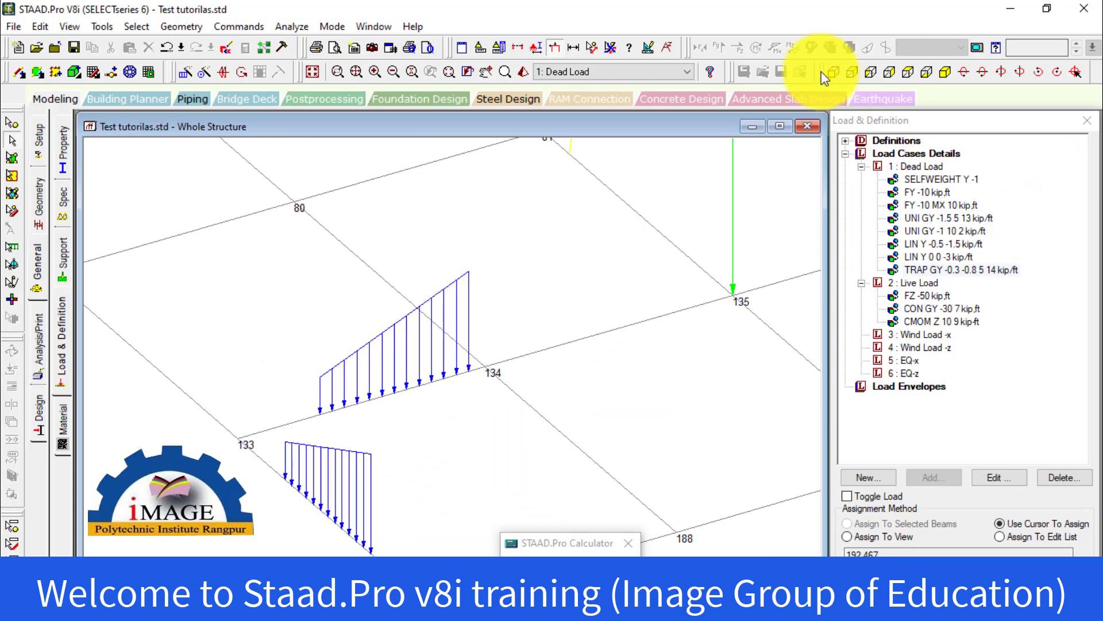
pyautogui.click(838, 76)
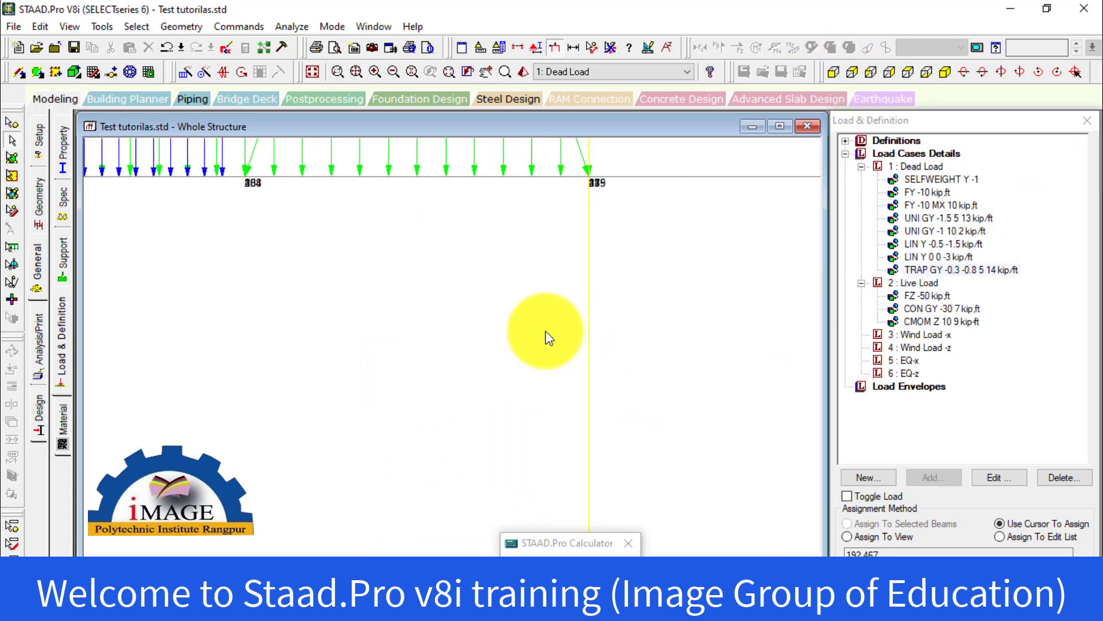
pyautogui.moveTo(504, 306); pyautogui.dragTo(611, 452, button='middle')
pyautogui.scroll(-1, 574, 397)
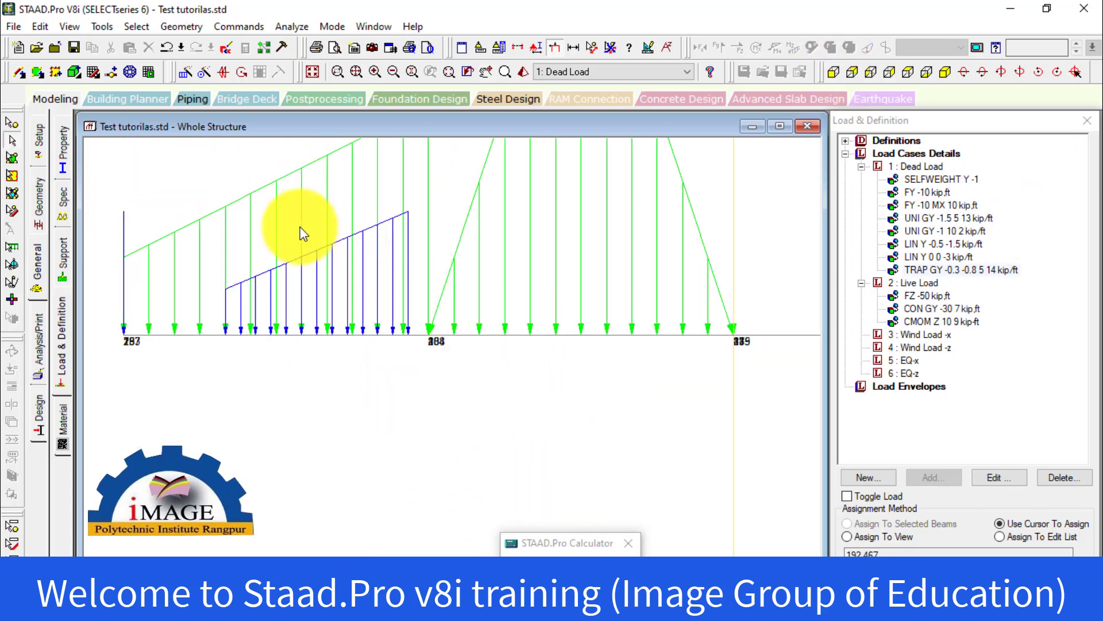
pyautogui.moveTo(321, 237); pyautogui.dragTo(443, 255, button='middle')
pyautogui.scroll(3, 432, 240)
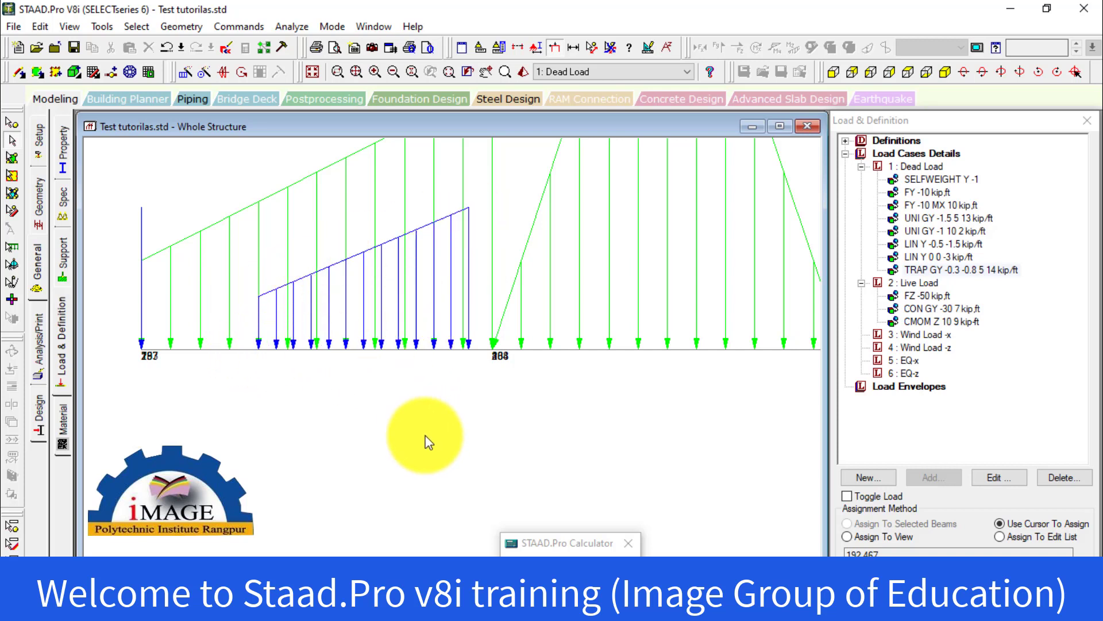
pyautogui.scroll(-4, 426, 436)
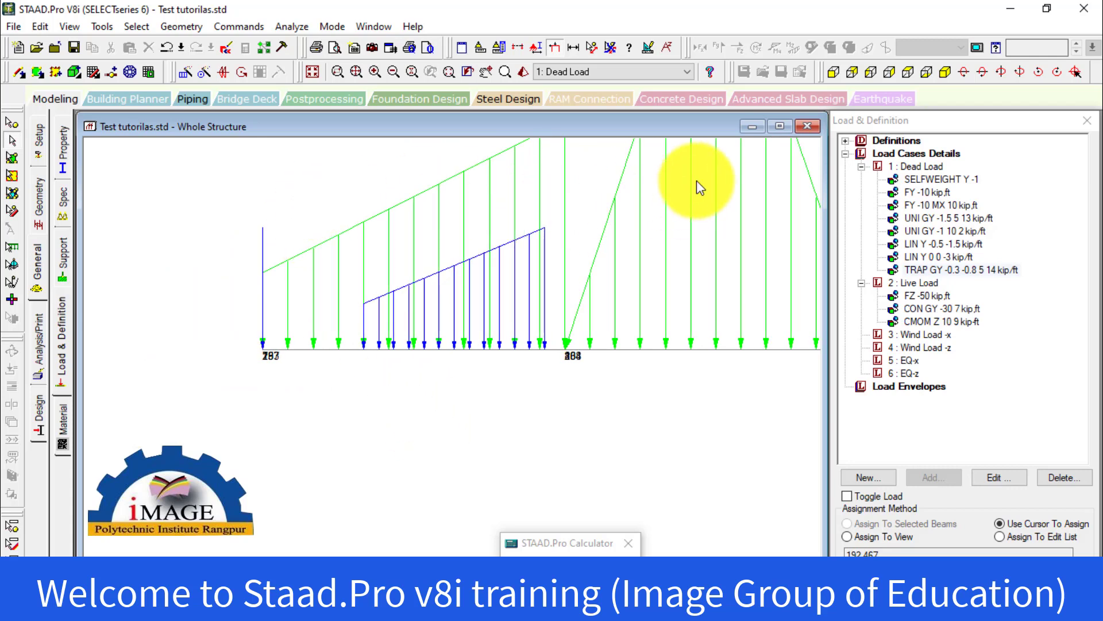
pyautogui.scroll(-2, 571, 389)
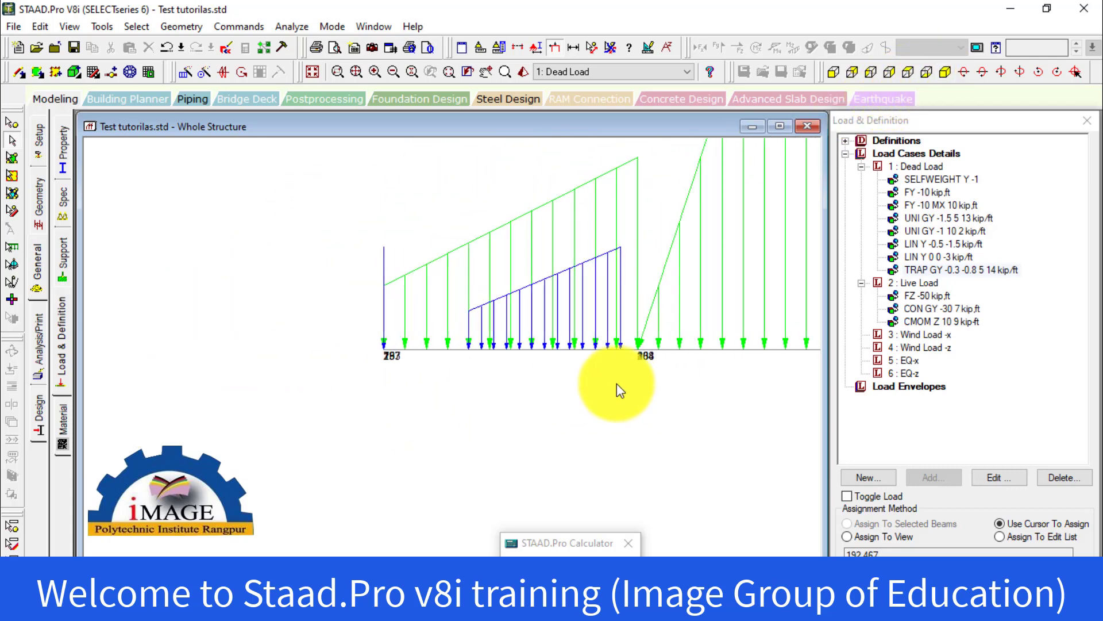
# Review the loads across the whole floor in isometric view, and check the building in the 3D rendered view
pyautogui.click(354, 74)
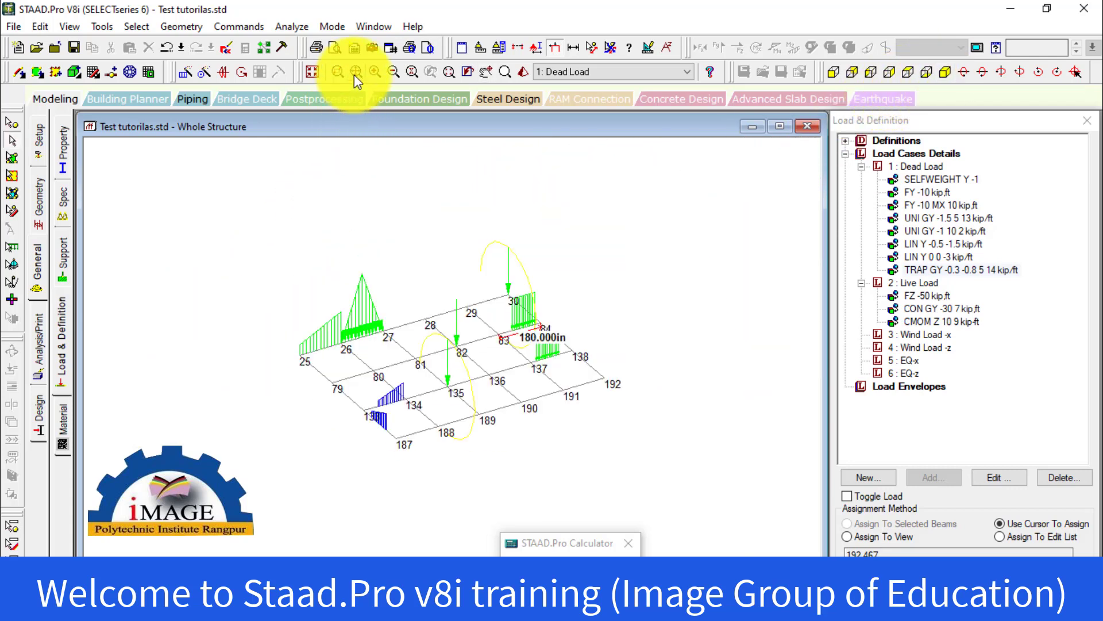
pyautogui.scroll(5, 443, 368)
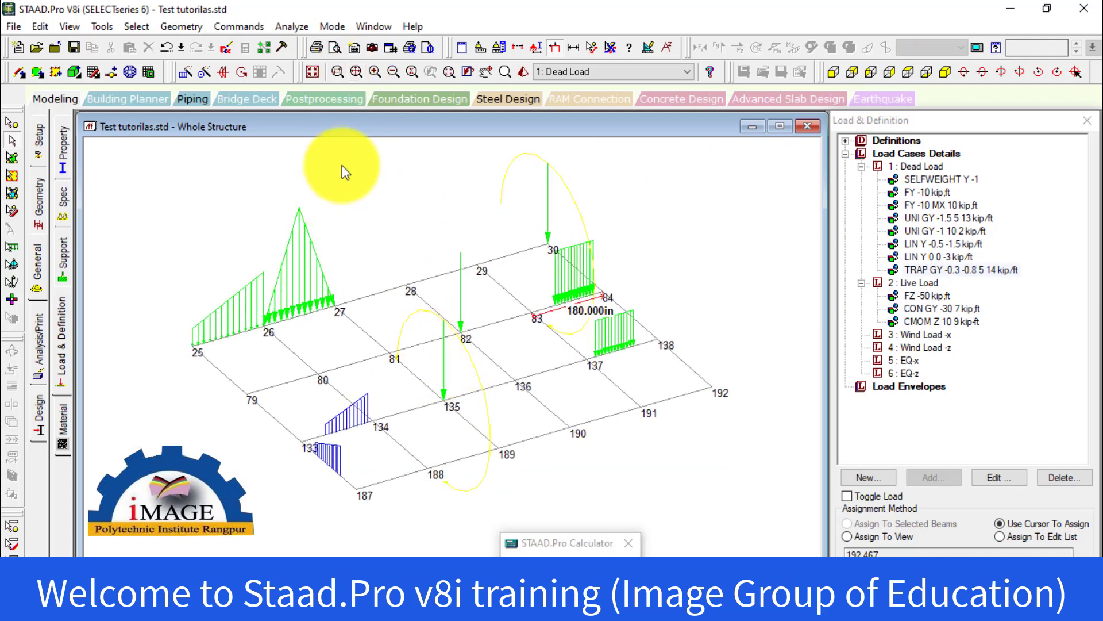
pyautogui.scroll(3, 422, 341)
pyautogui.moveTo(417, 339); pyautogui.dragTo(402, 383, button='middle')
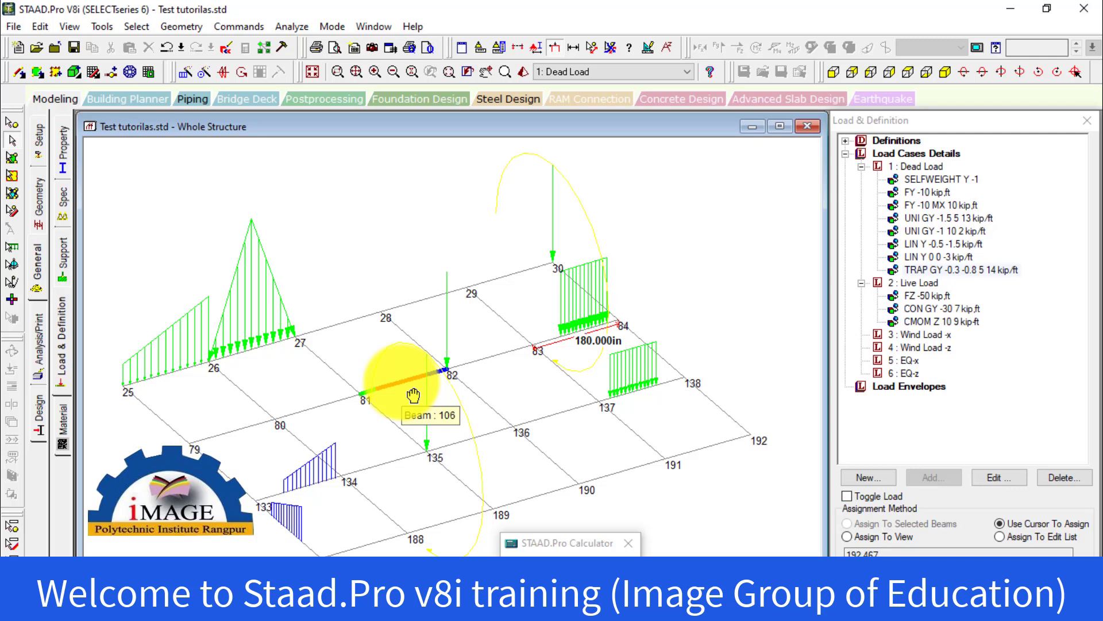
pyautogui.click(413, 395)
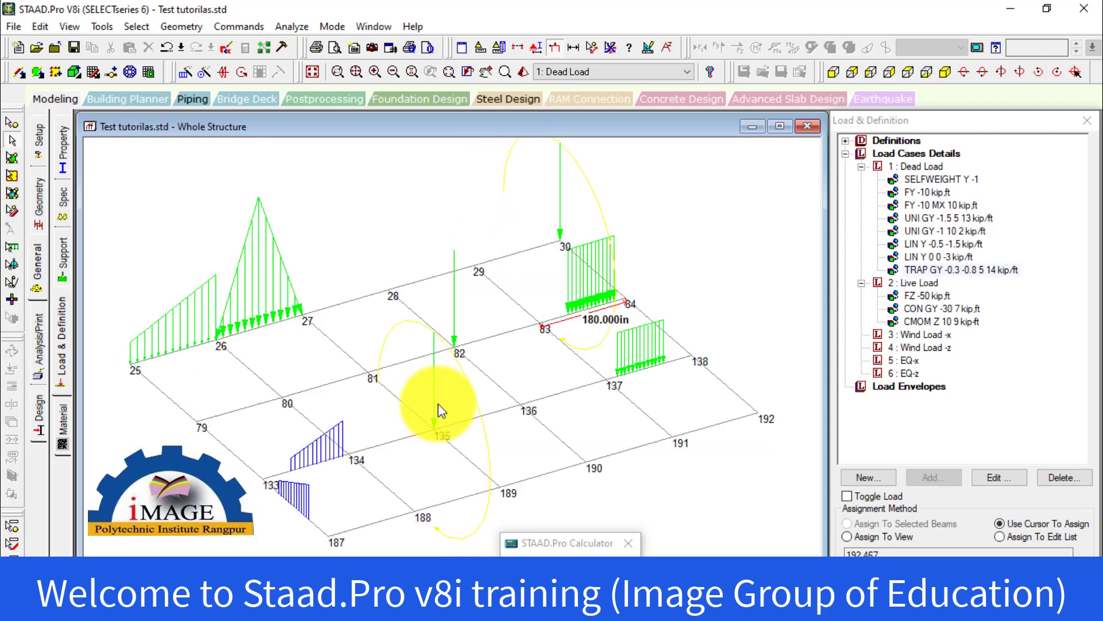
pyautogui.click(523, 73)
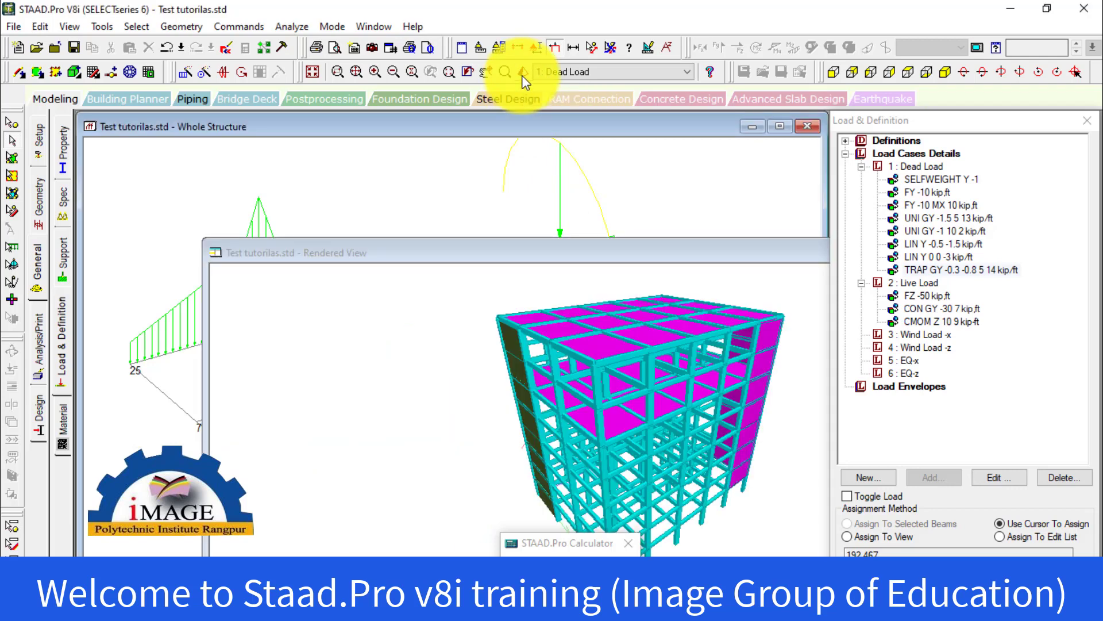
pyautogui.moveTo(605, 256); pyautogui.dragTo(392, 227)
pyautogui.click(824, 230)
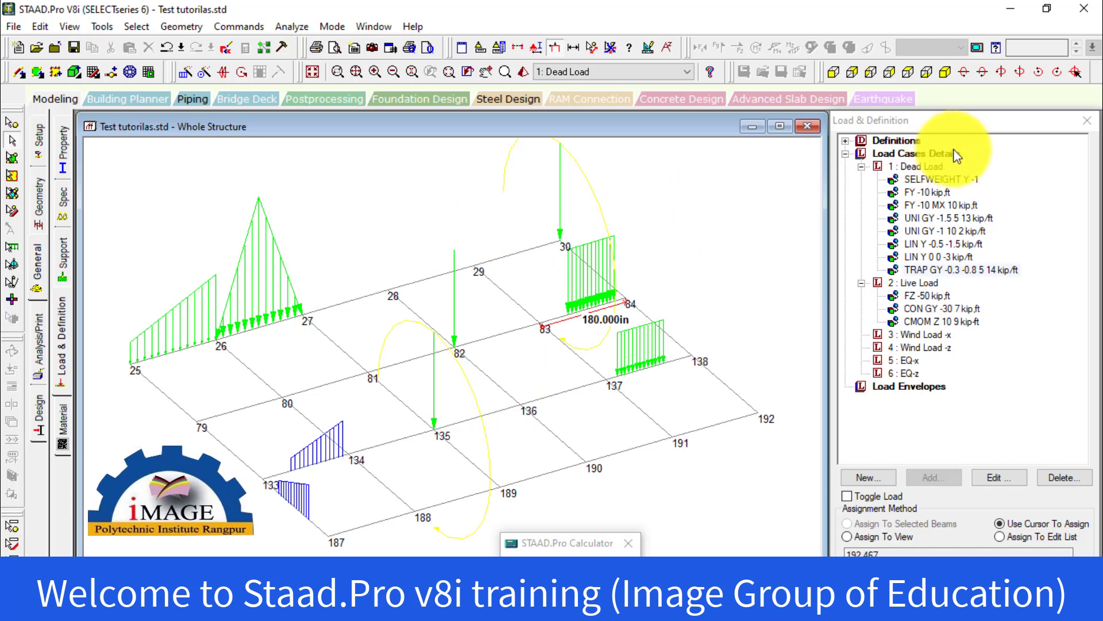
# Start adding a load item to the Dead Load case and look through the member load and area load options
pyautogui.click(905, 164)
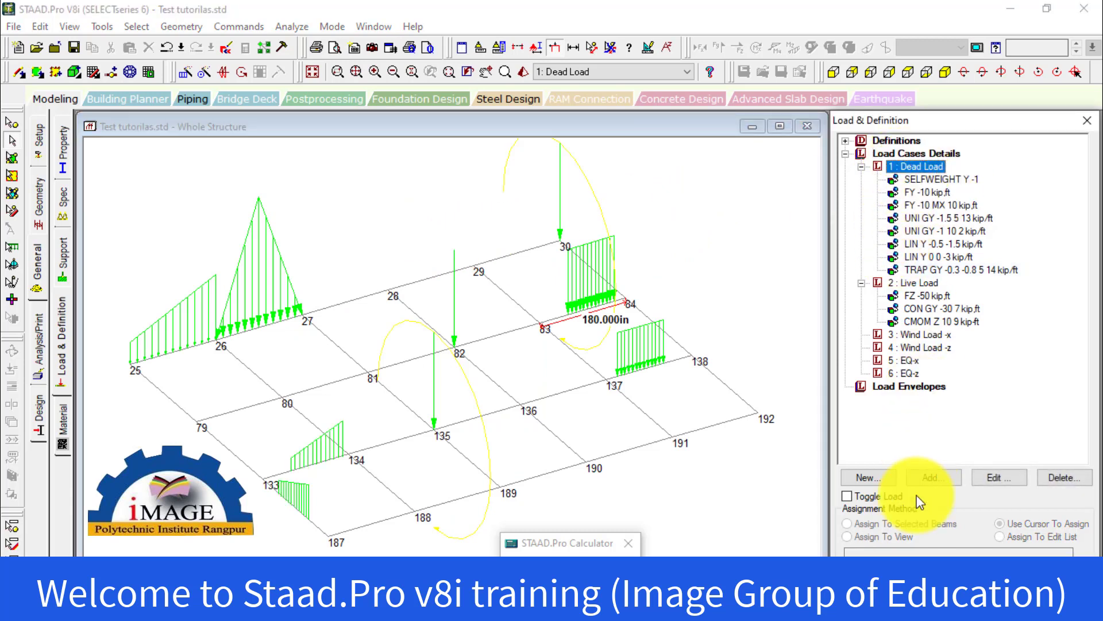
pyautogui.click(934, 482)
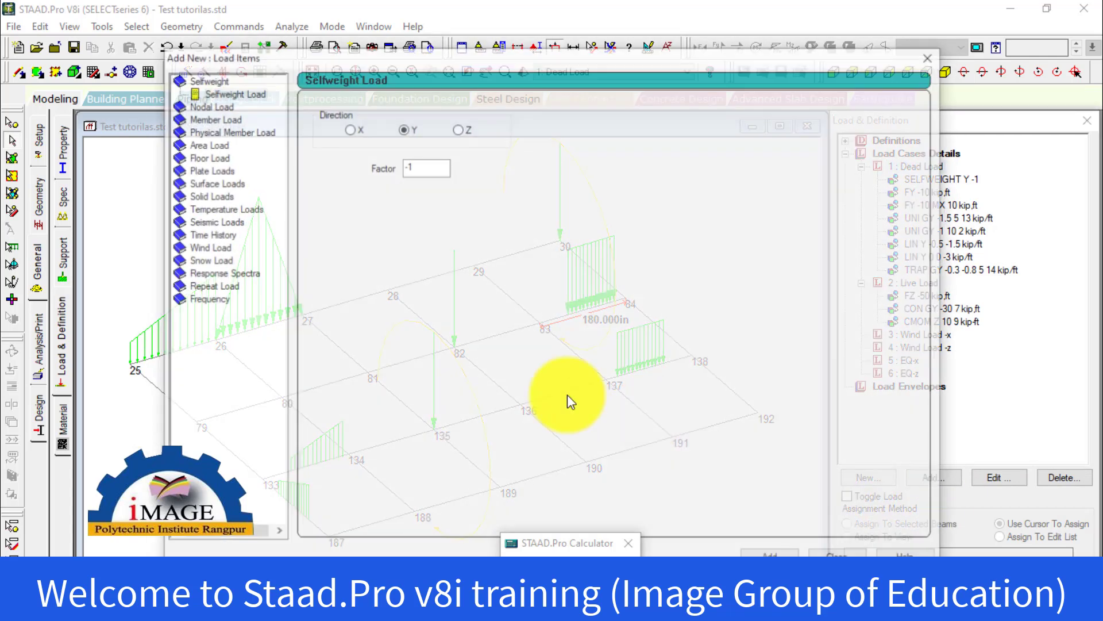
pyautogui.click(209, 117)
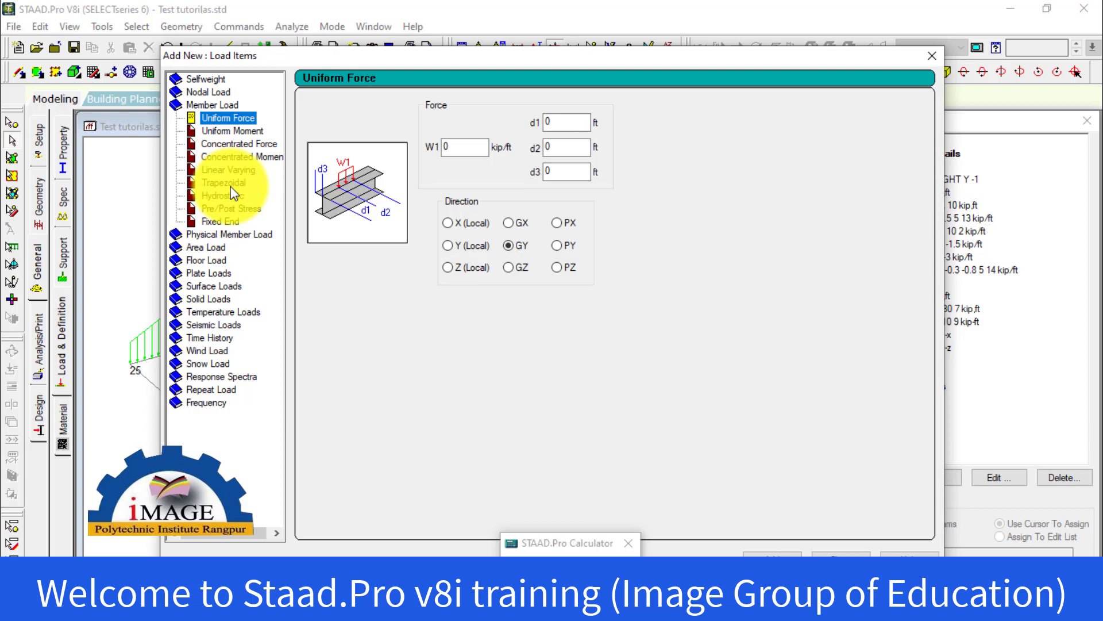
pyautogui.click(205, 247)
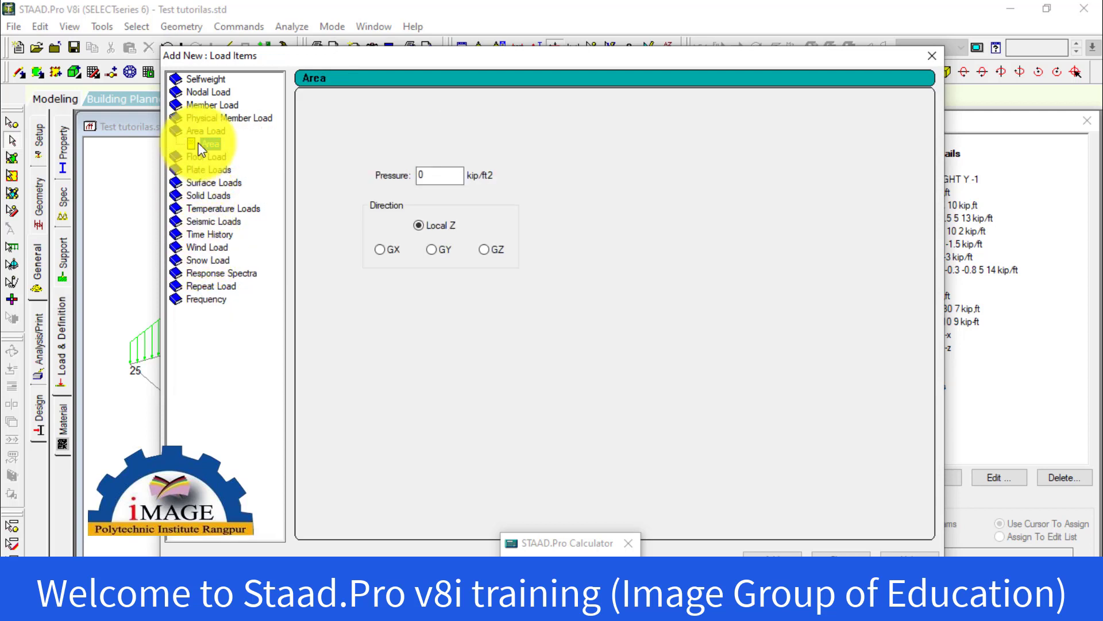
pyautogui.click(202, 104)
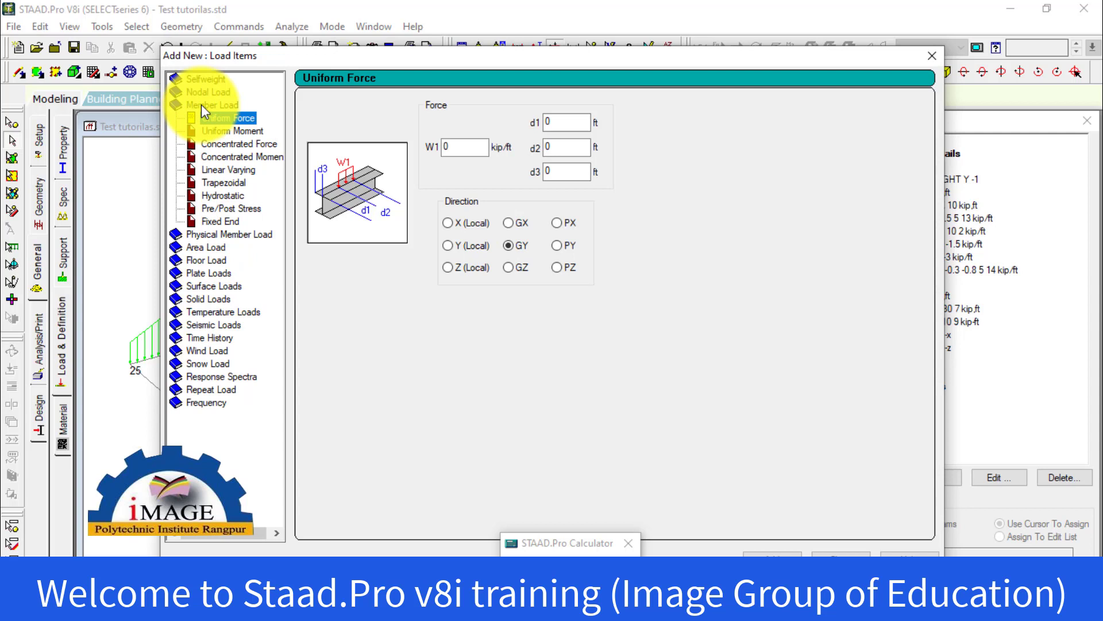